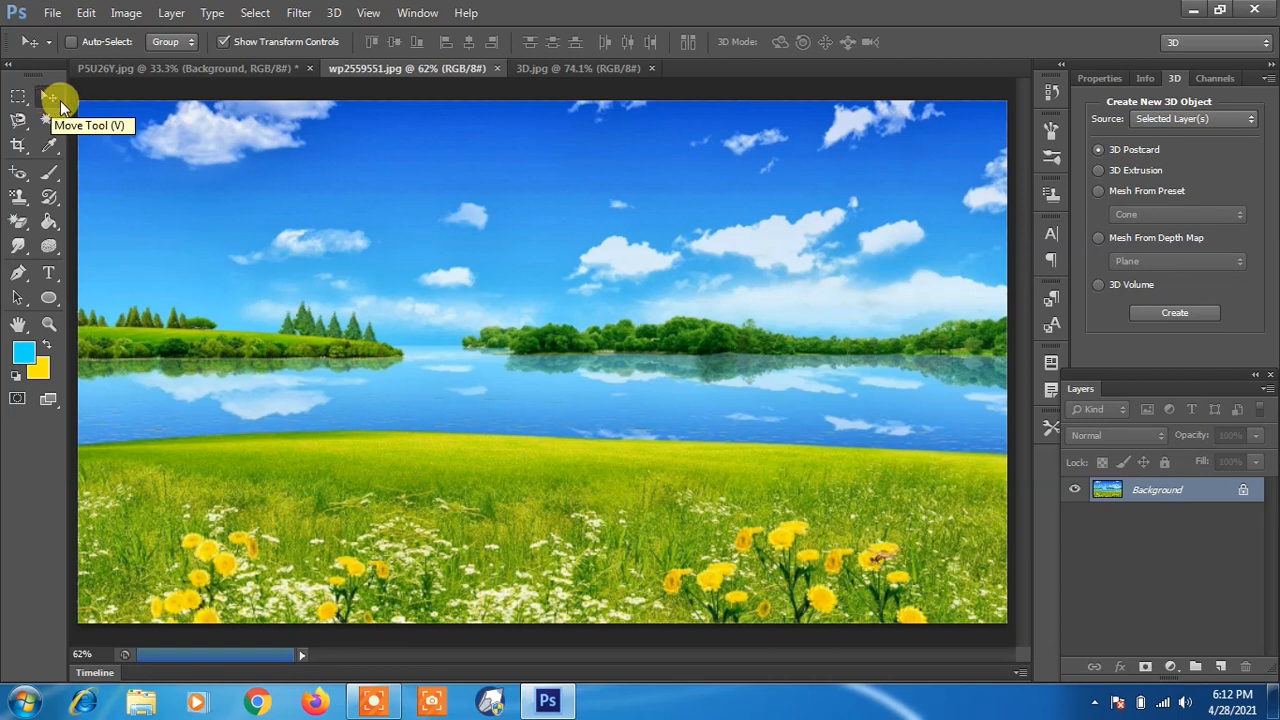
Step: Create a 3D extrusion from the Background layer and rotate the view to show the block's dark side face
left_click(337, 13)
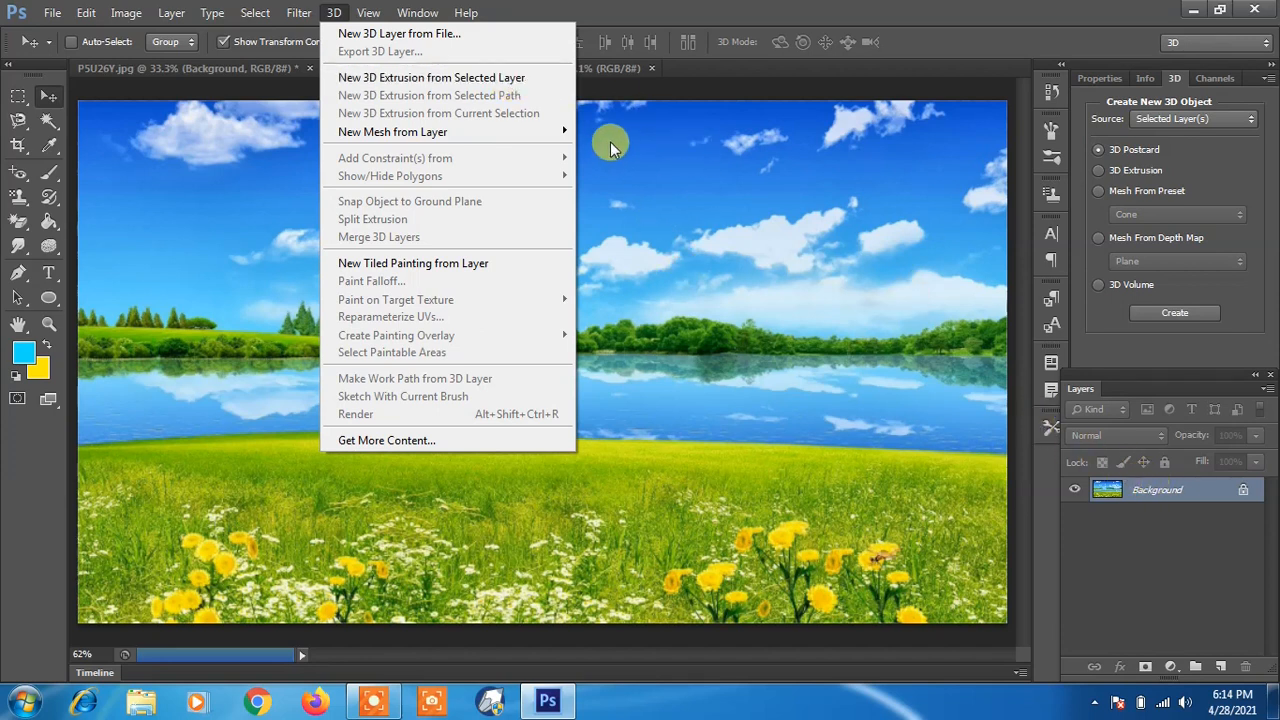
mouse_move(320, 12)
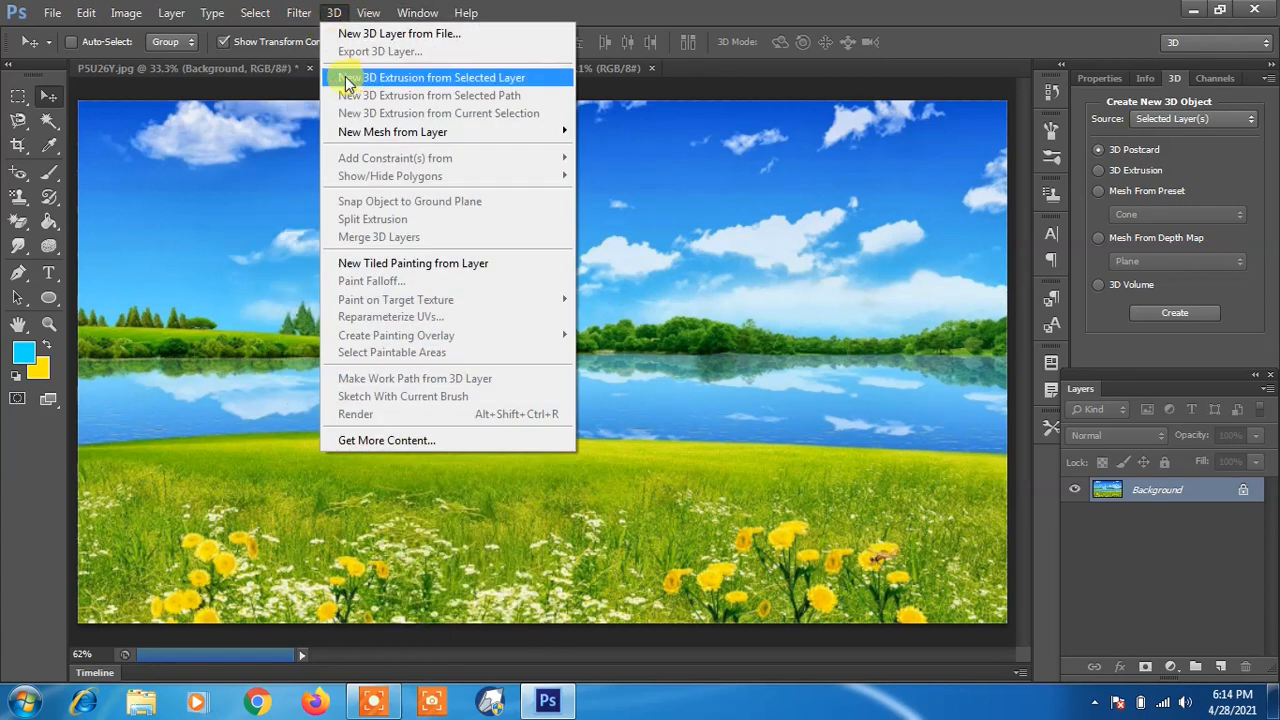
left_click(440, 80)
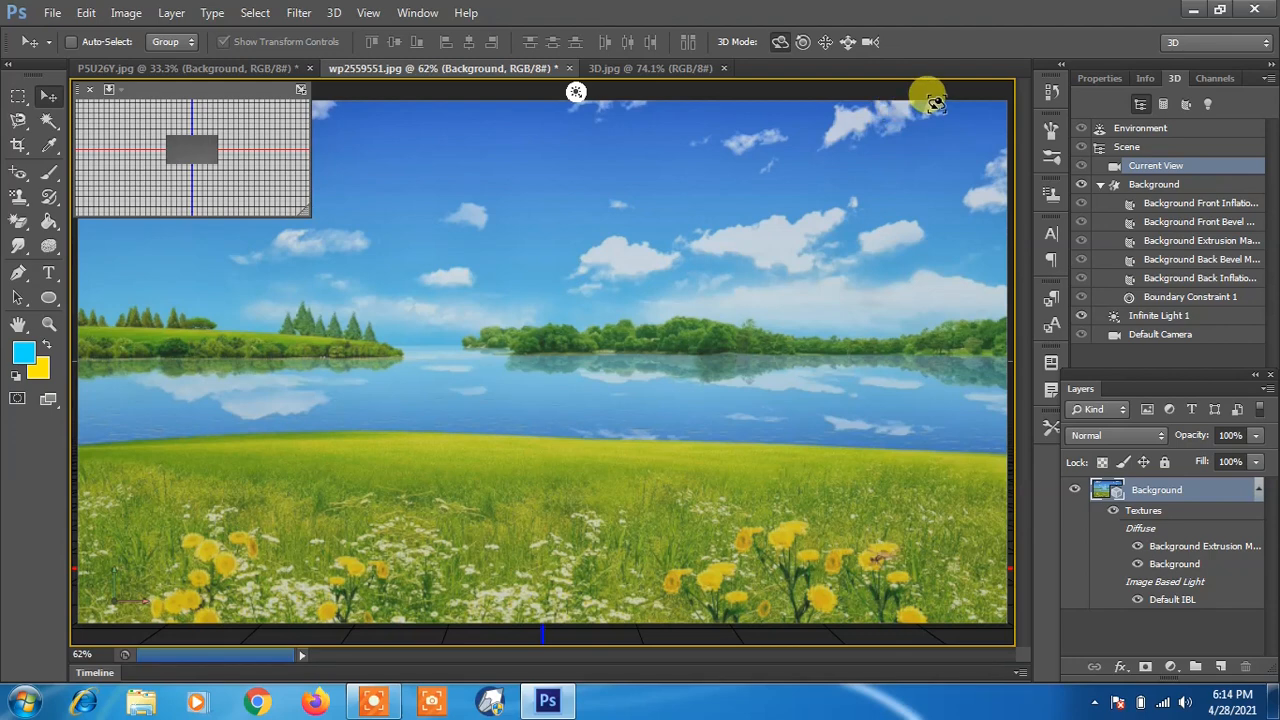
left_click_drag(930, 103, 866, 100)
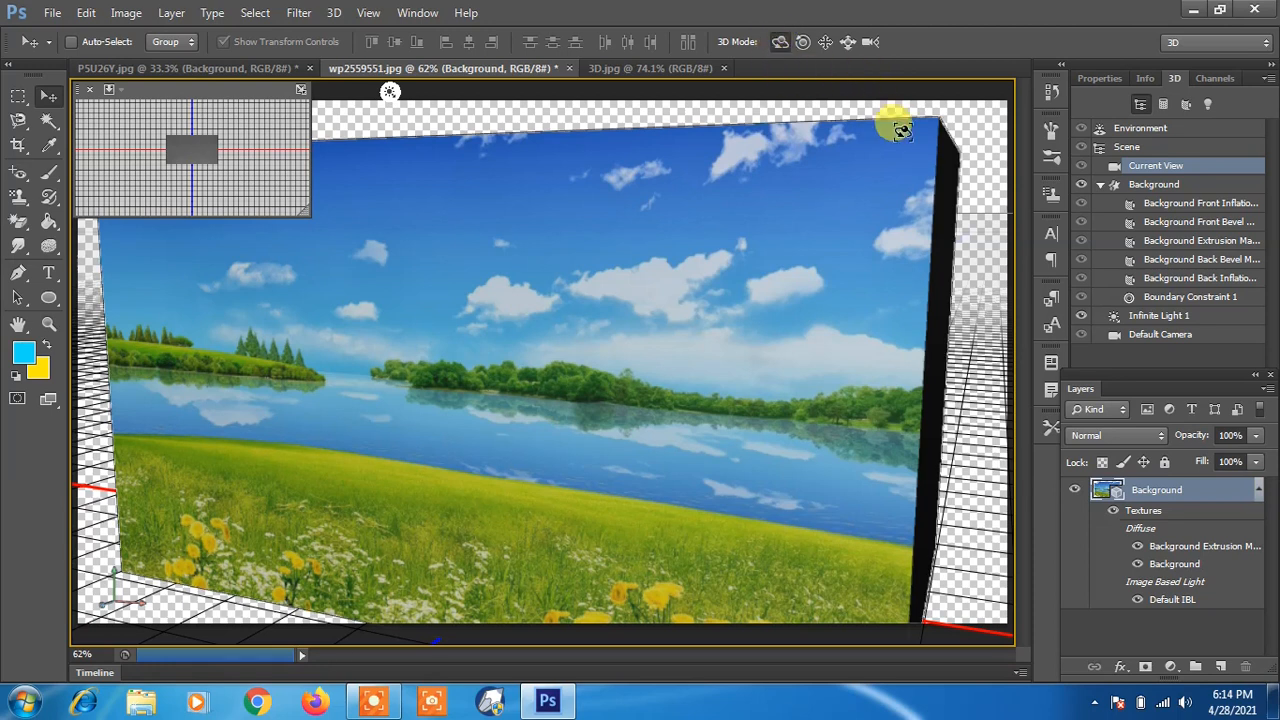
mouse_move(903, 123)
left_mouse_down()
mouse_move(890, 140)
mouse_move(766, 134)
mouse_move(609, 151)
mouse_move(647, 120)
mouse_move(697, 146)
mouse_move(803, 149)
mouse_move(908, 128)
mouse_move(886, 109)
left_mouse_up()
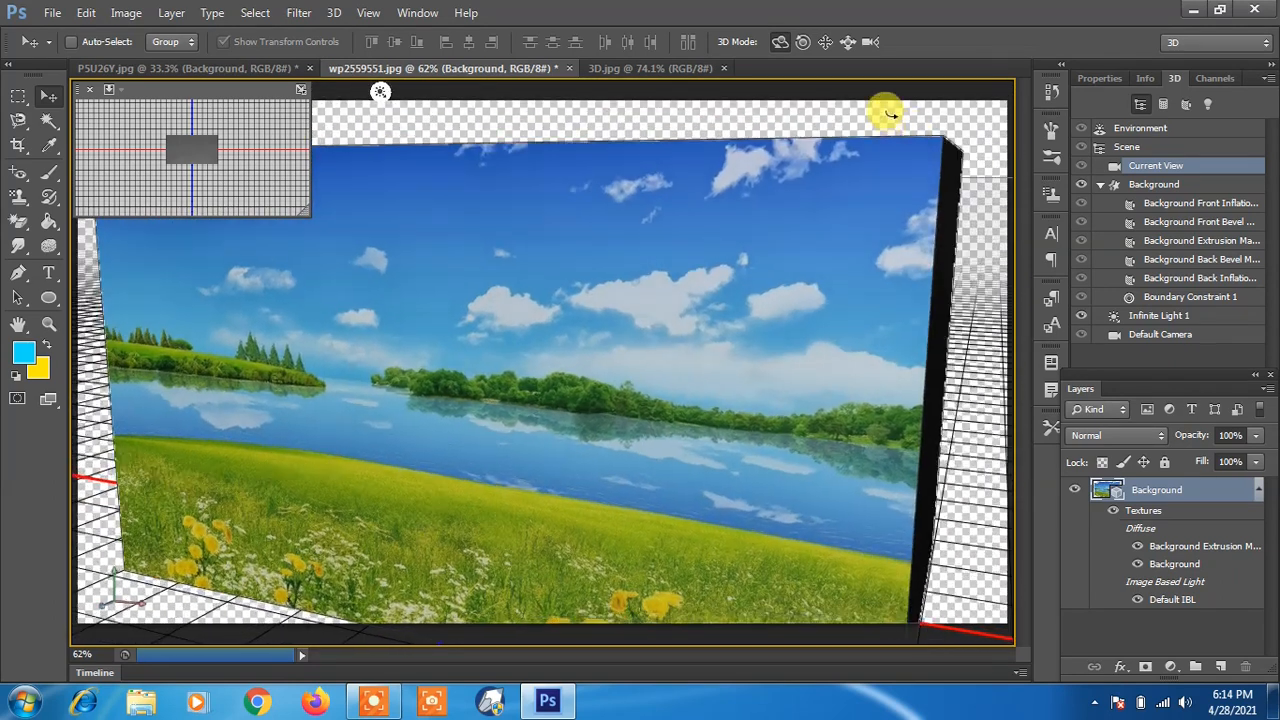
Step: Roll the view of the extruded landscape block slightly and pan it sideways to show more of its side face
left_click(803, 44)
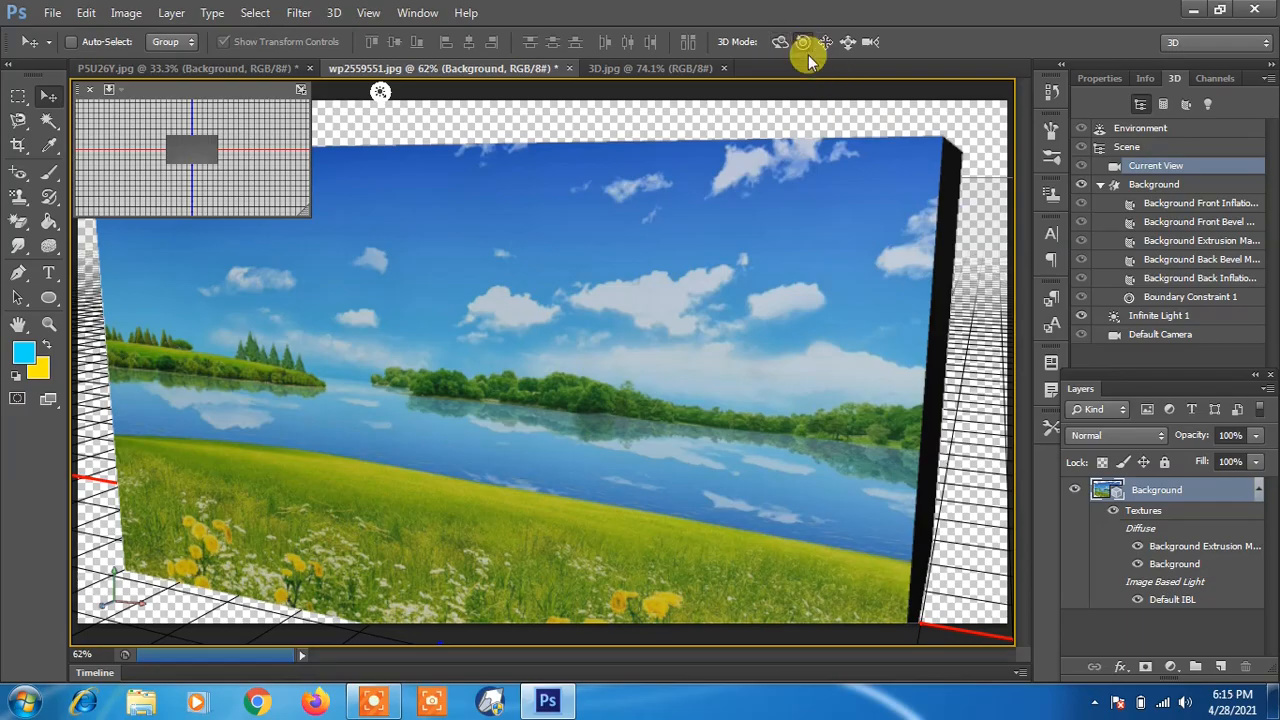
left_click_drag(862, 141, 853, 184)
left_click(838, 130)
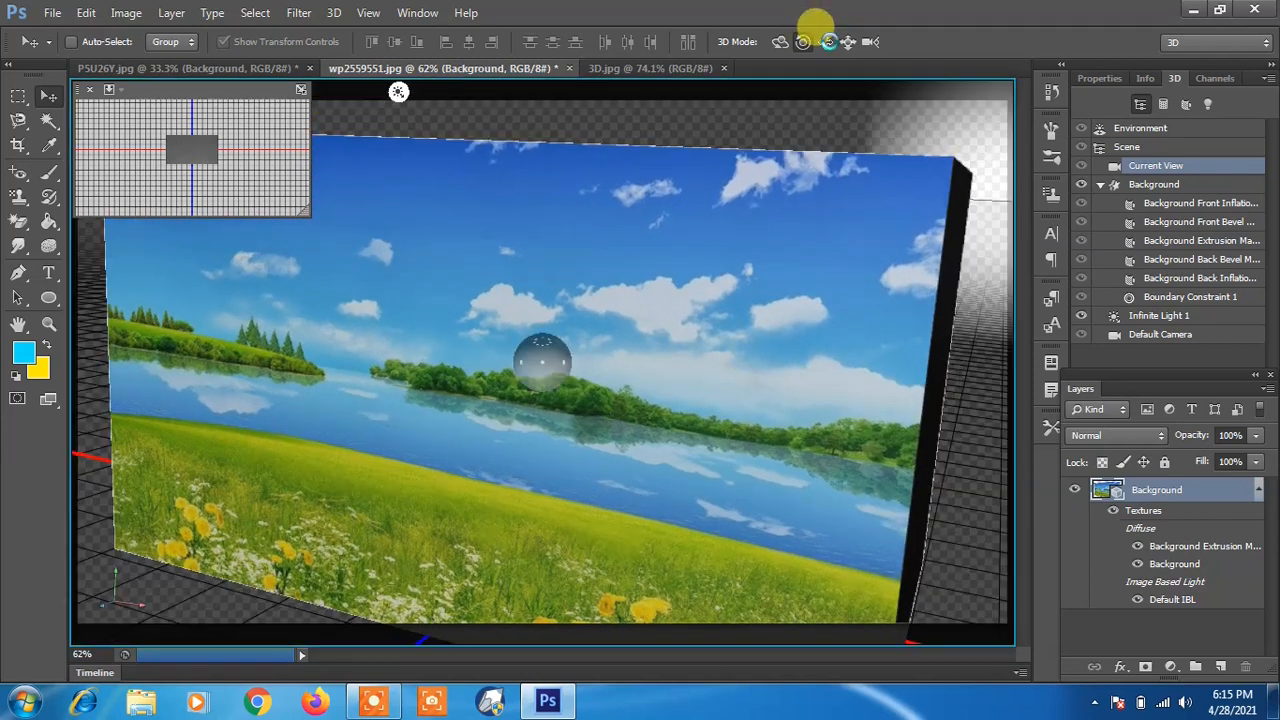
left_click(814, 94)
left_click(826, 42)
left_click_drag(851, 166, 775, 165)
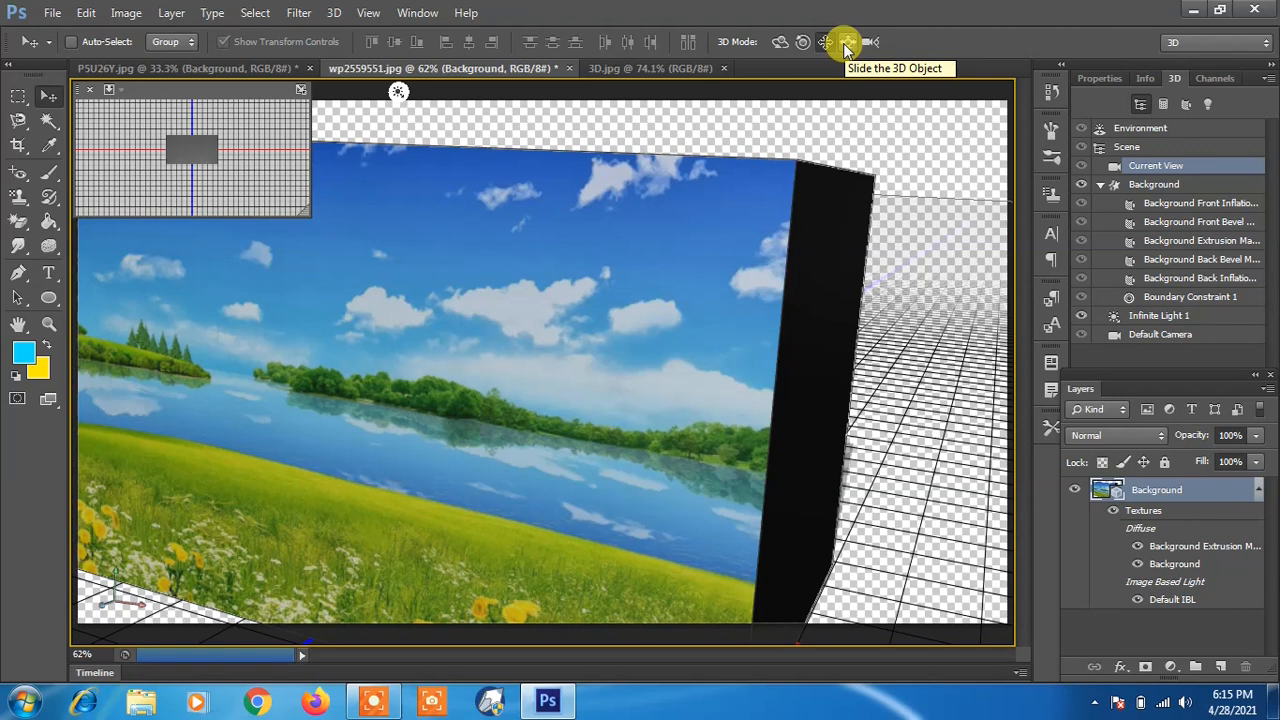
Step: Slide the extruded block back until it fits entirely within the canvas, and scale it slightly smaller
left_click(846, 42)
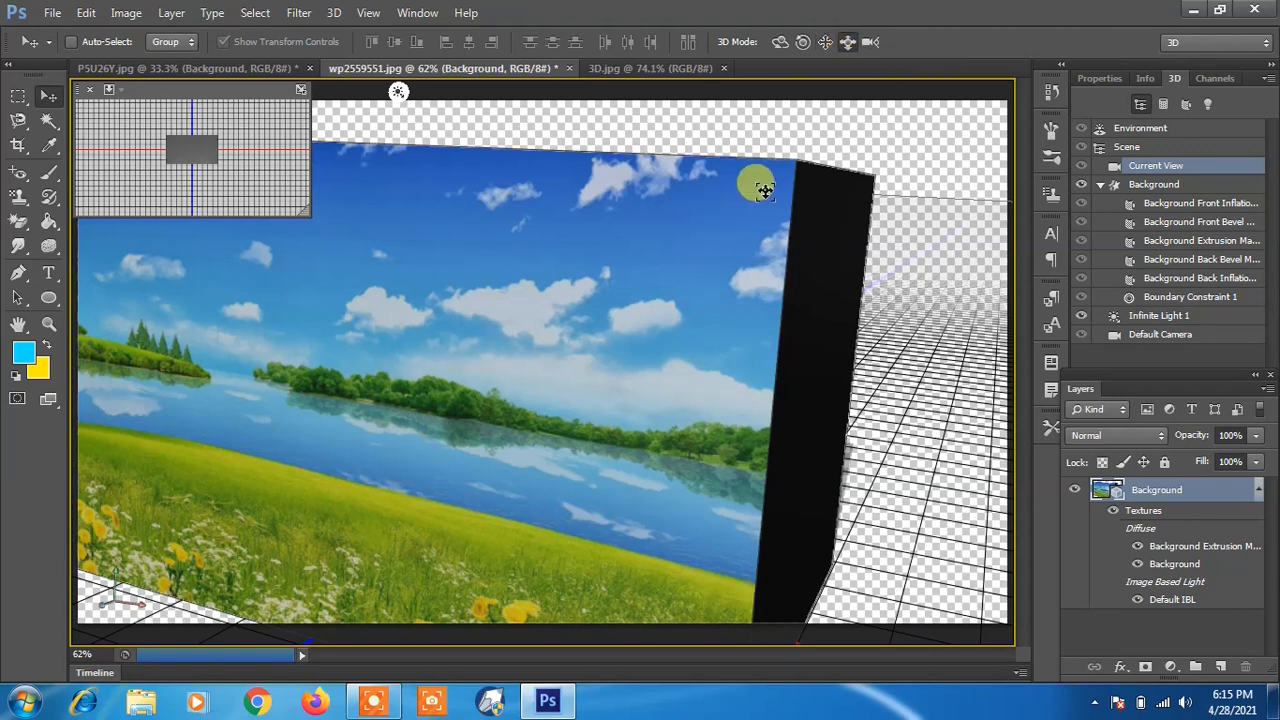
left_click_drag(751, 194, 706, 86)
left_click_drag(785, 199, 883, 79)
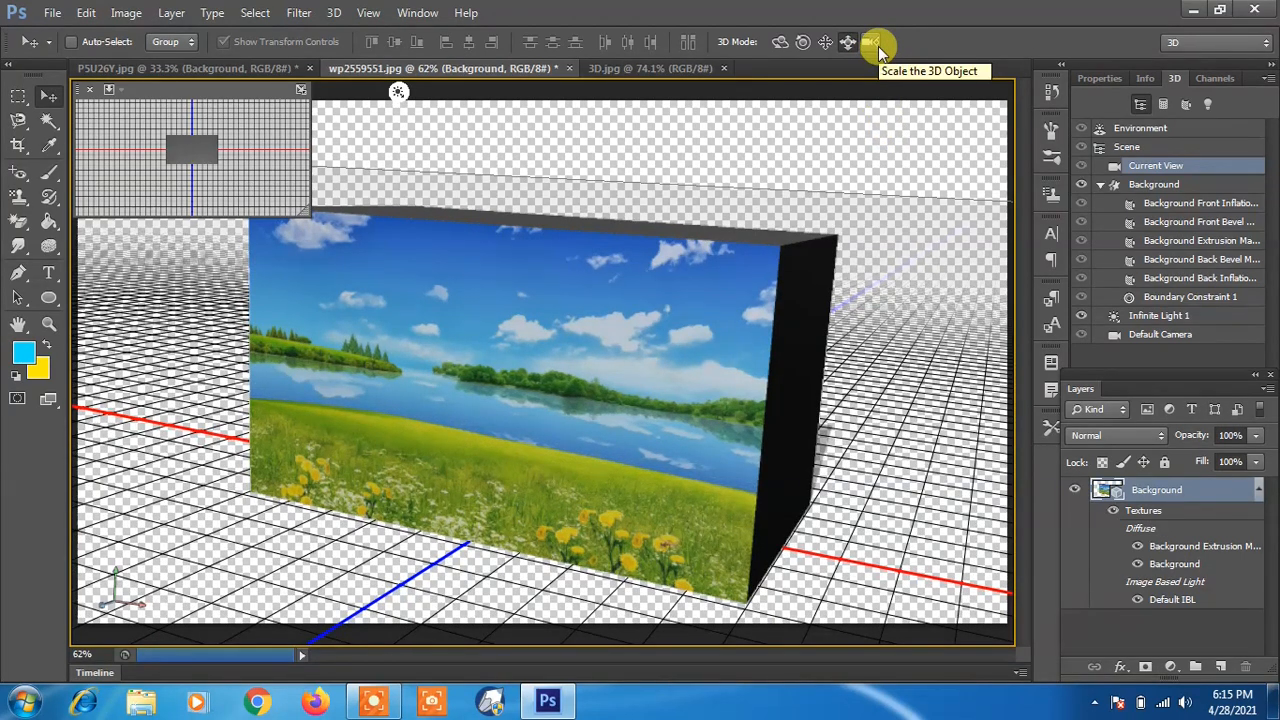
left_click(872, 43)
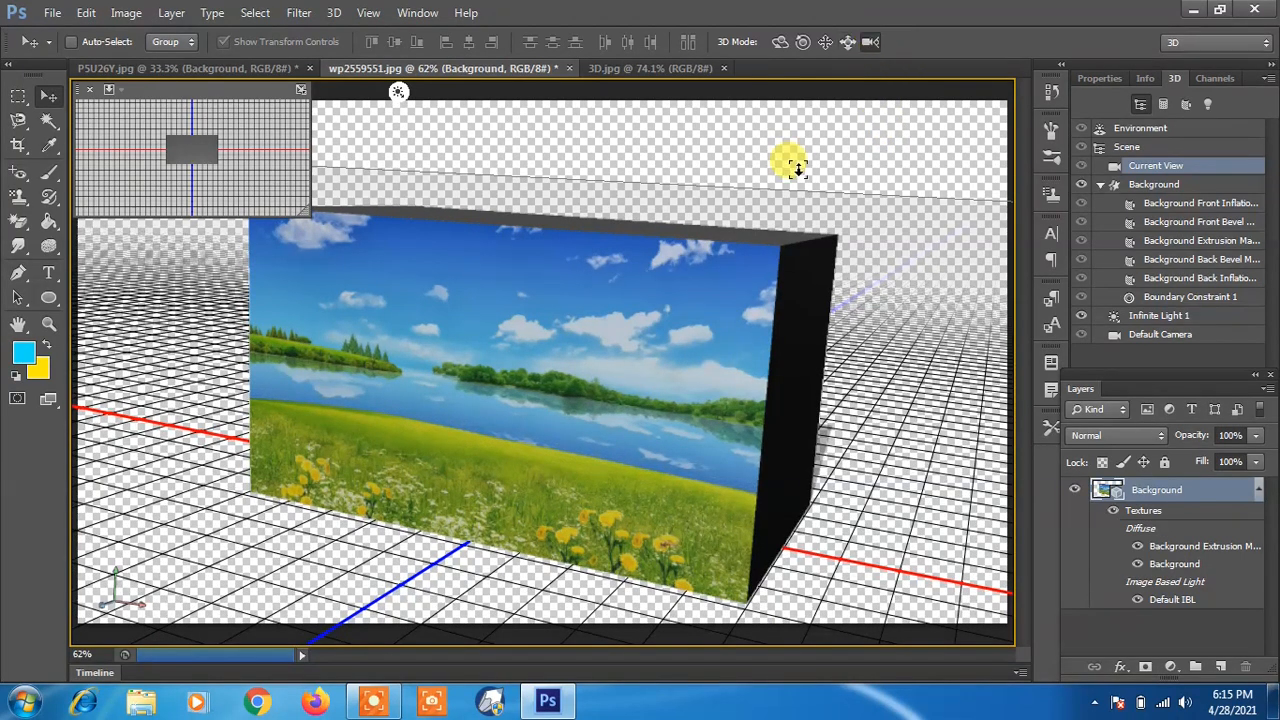
left_click_drag(724, 247, 670, 215)
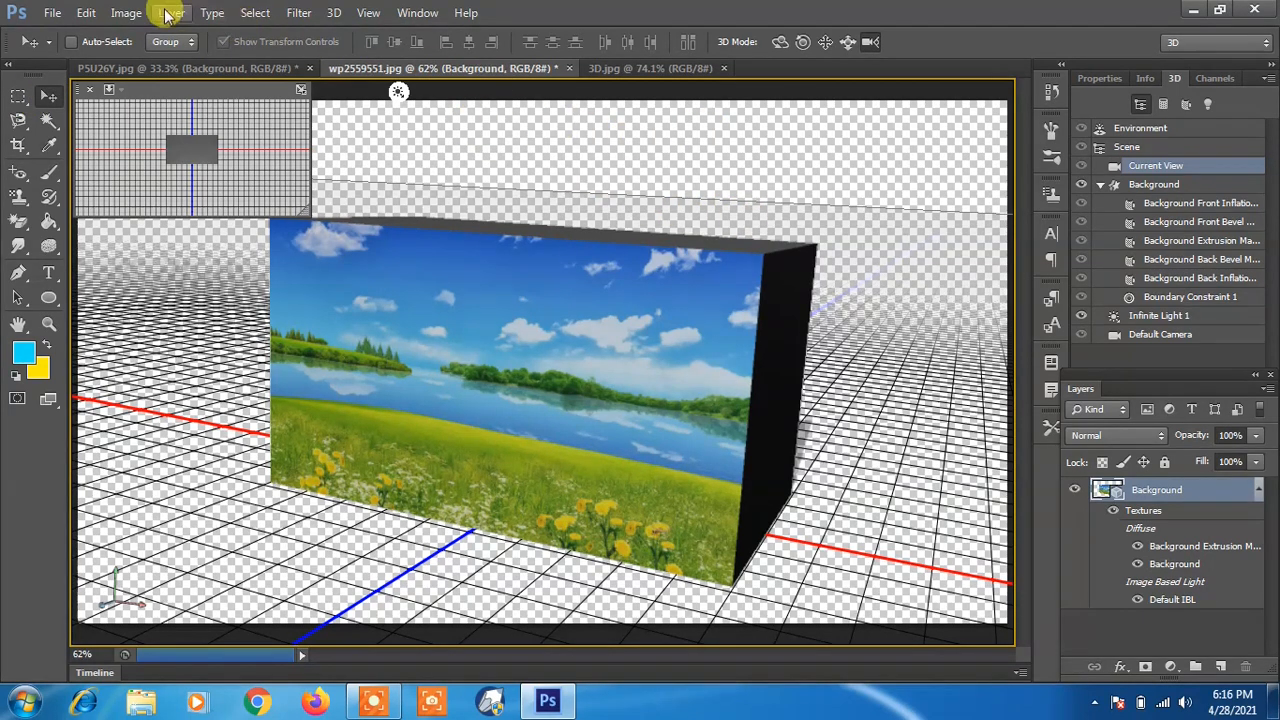
Step: Revert the landscape image to its saved state, discarding the 3D extrusion
left_click(52, 12)
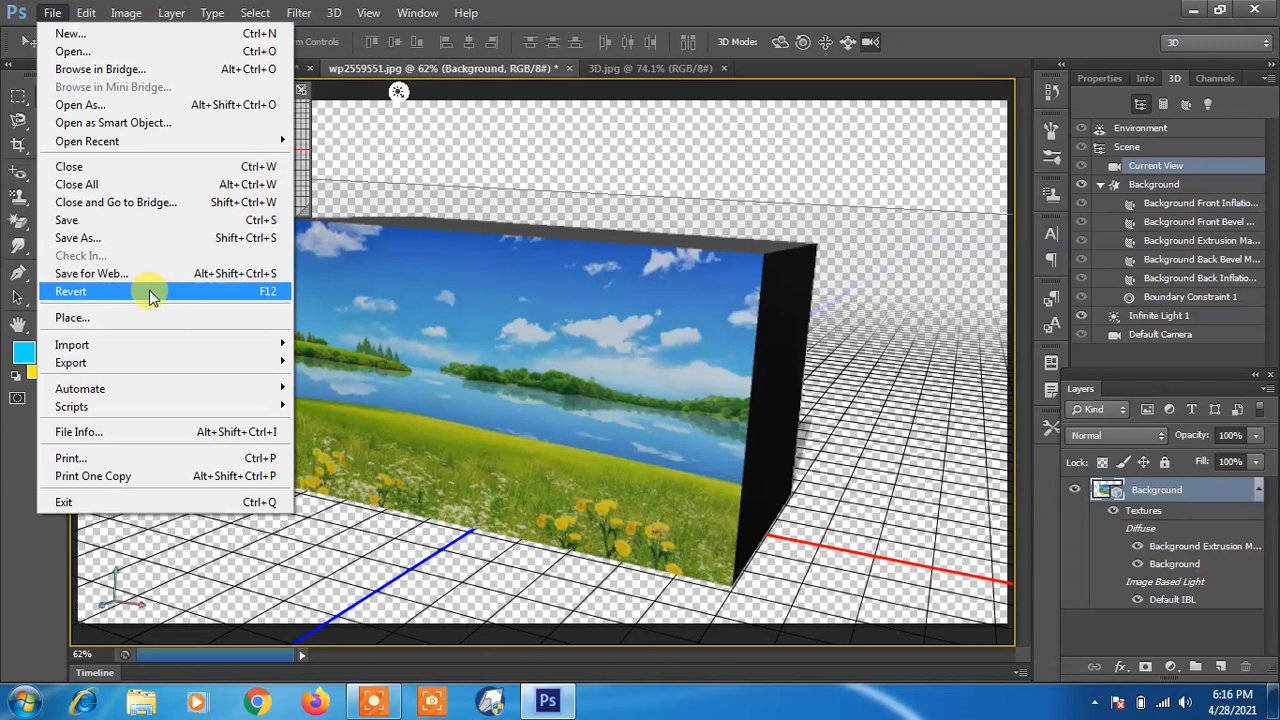
left_click(75, 291)
left_click(334, 14)
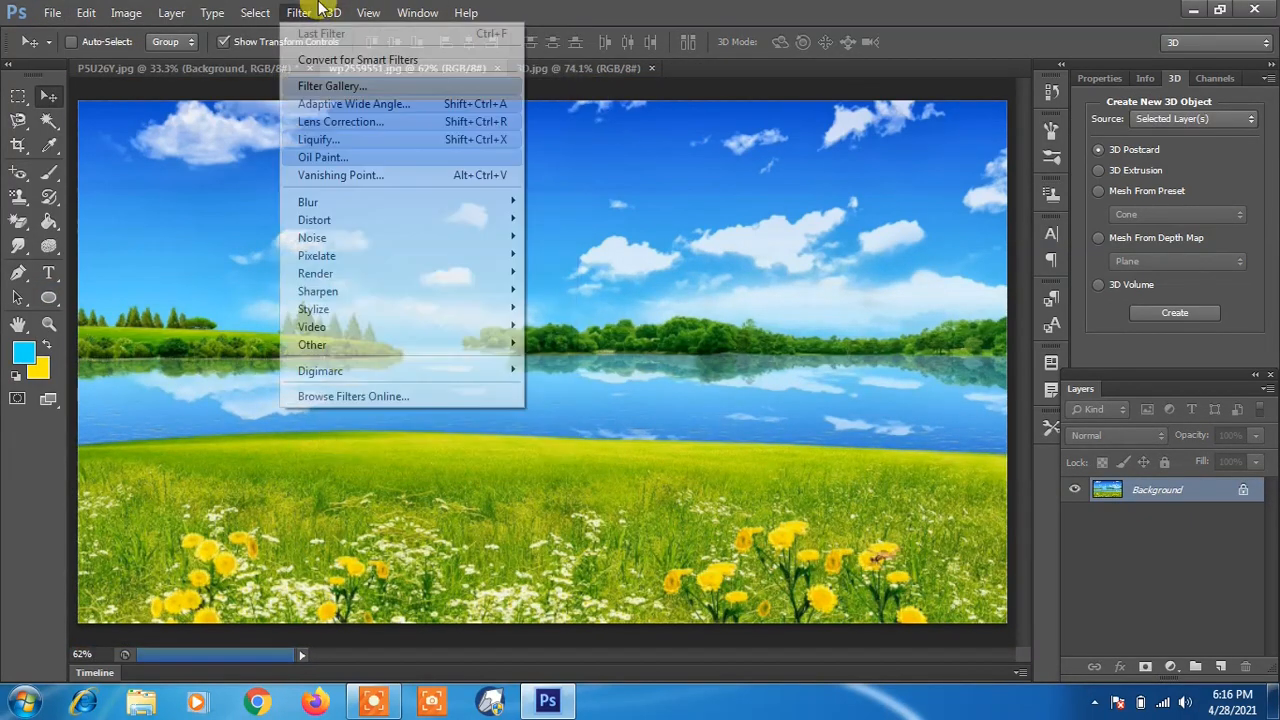
mouse_move(334, 12)
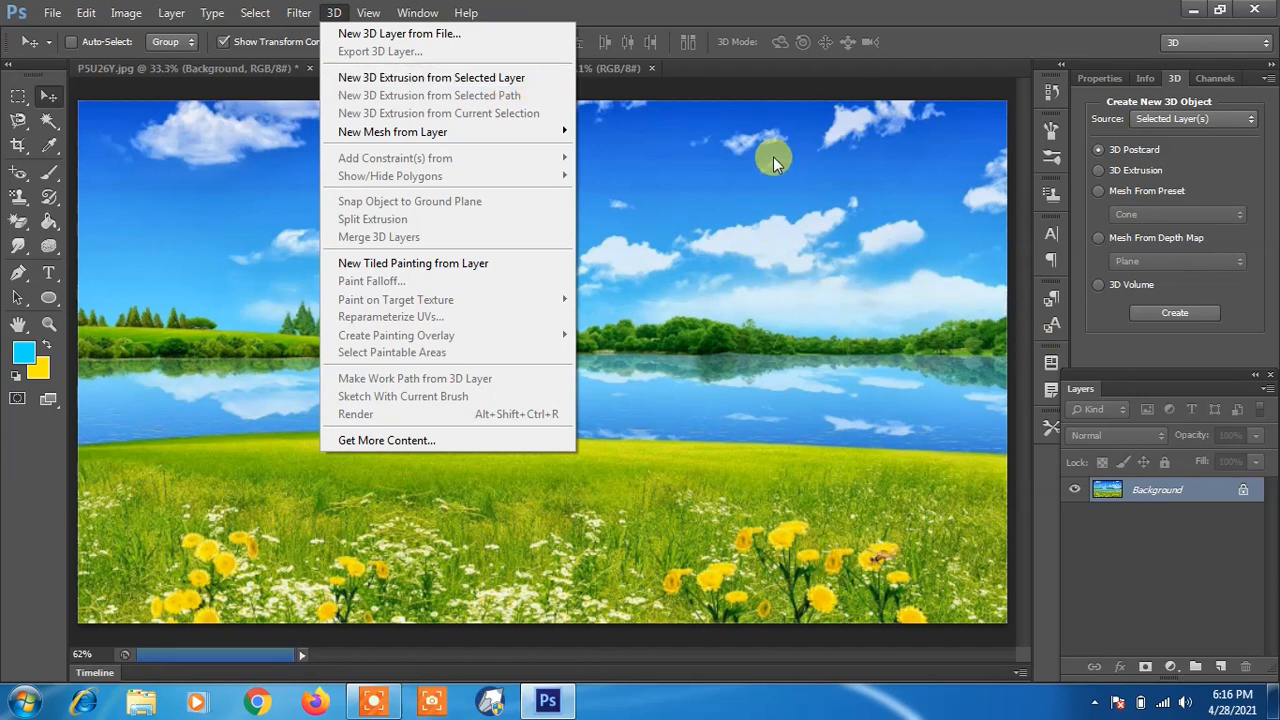
left_click(1182, 516)
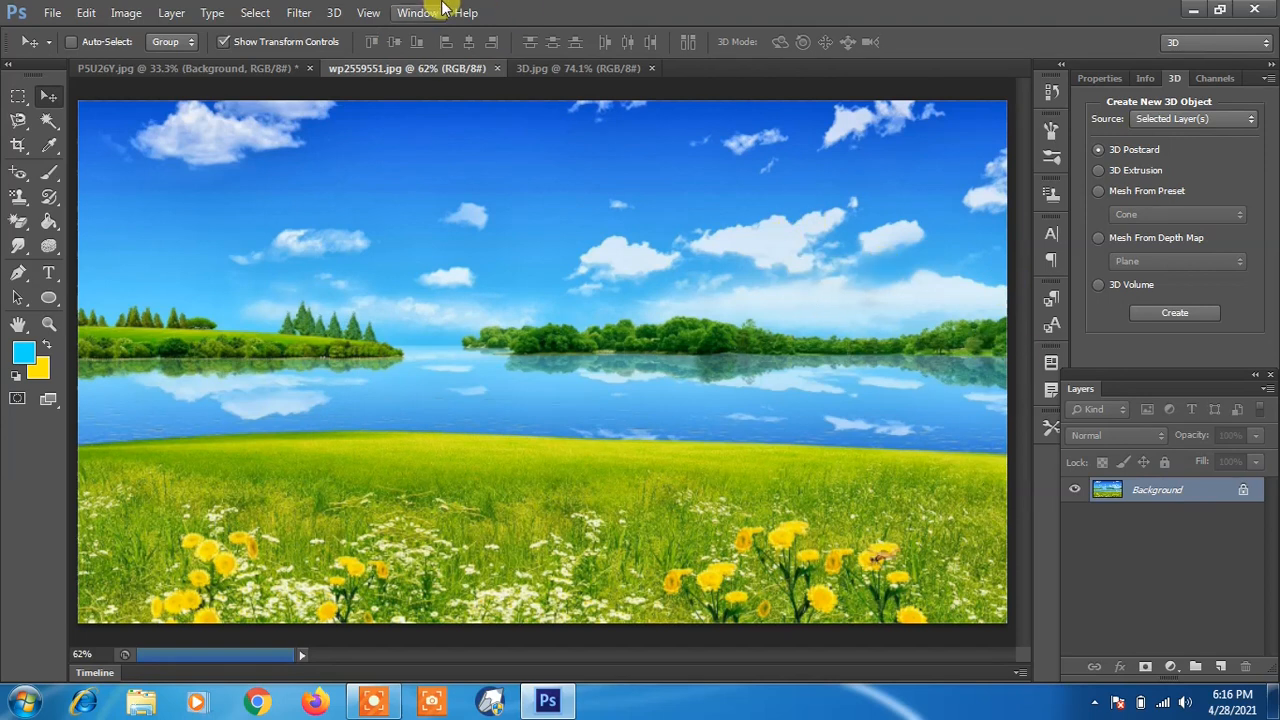
Step: Turn the Background layer into a 3D postcard and rotate the view to see the flat plane at an angle
right_click(1153, 492)
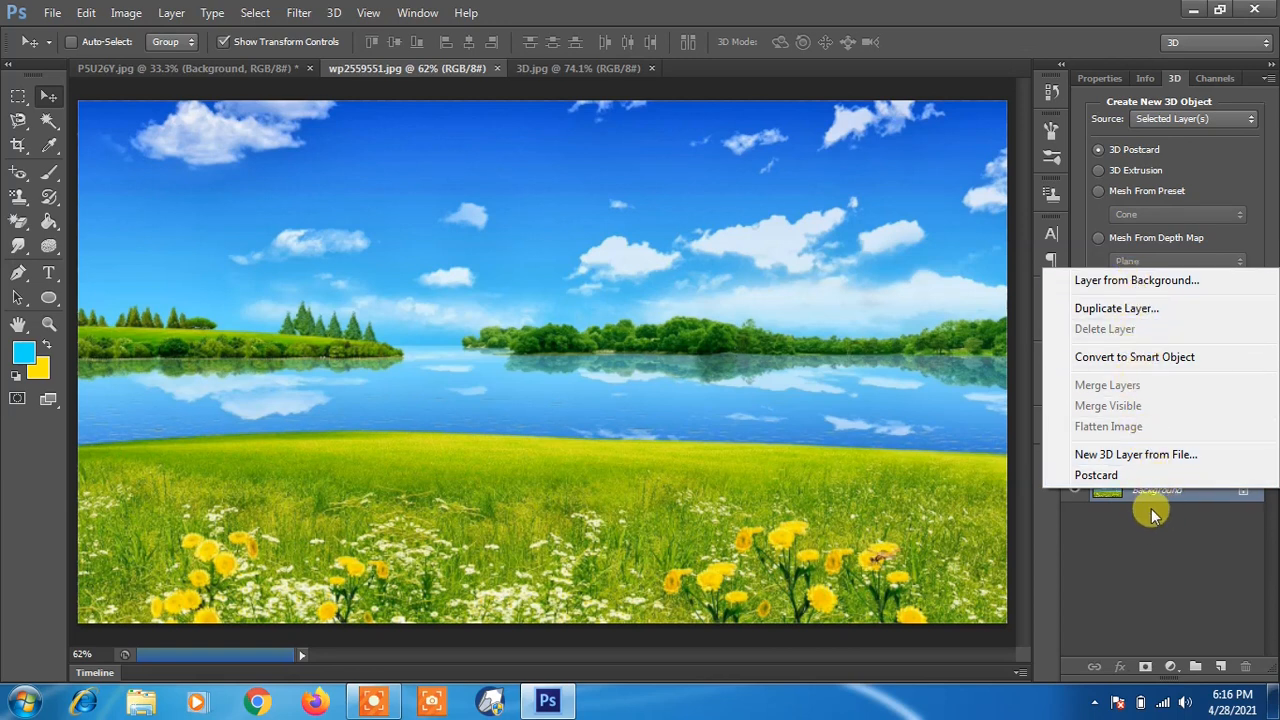
left_click(1096, 476)
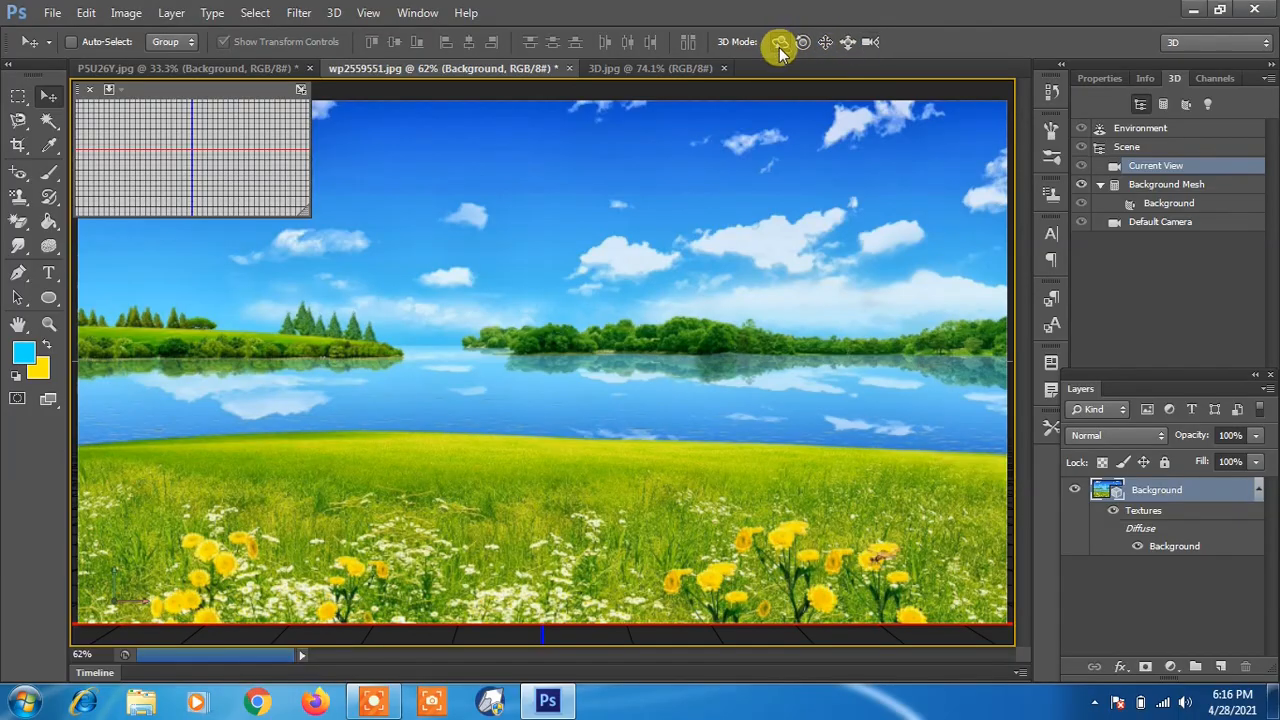
left_click_drag(966, 123, 900, 126)
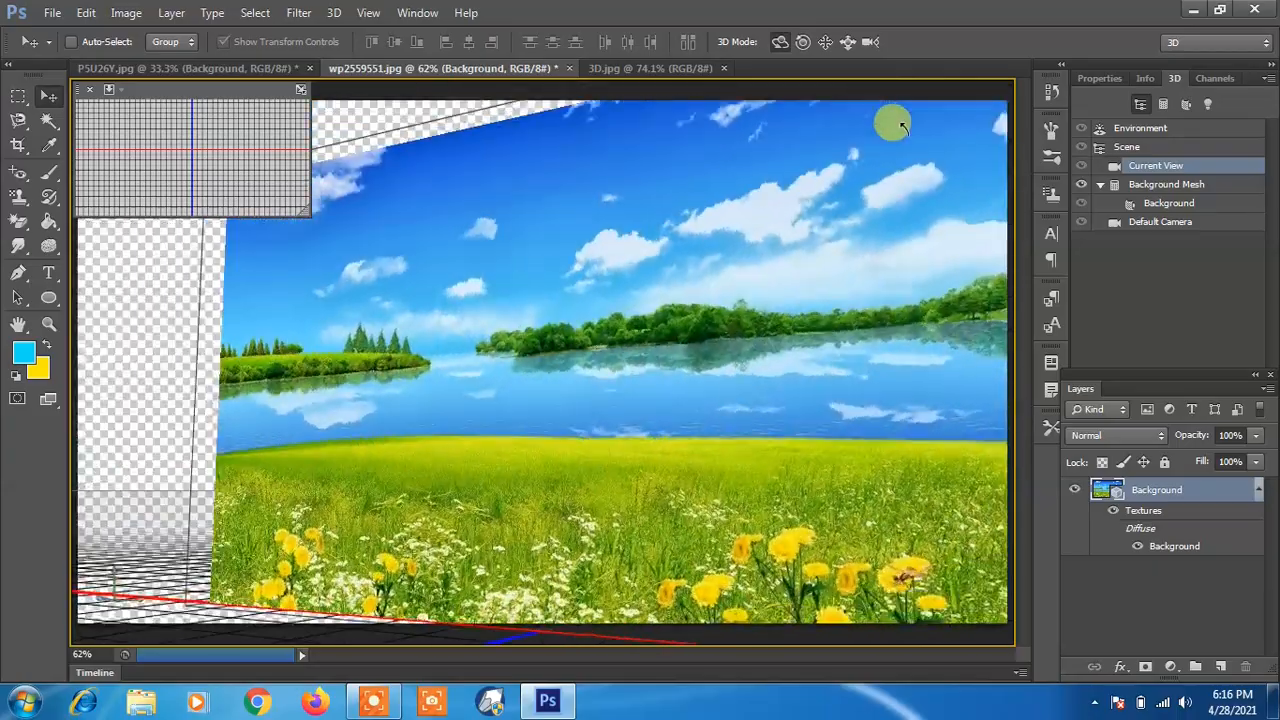
left_click_drag(929, 316, 727, 313)
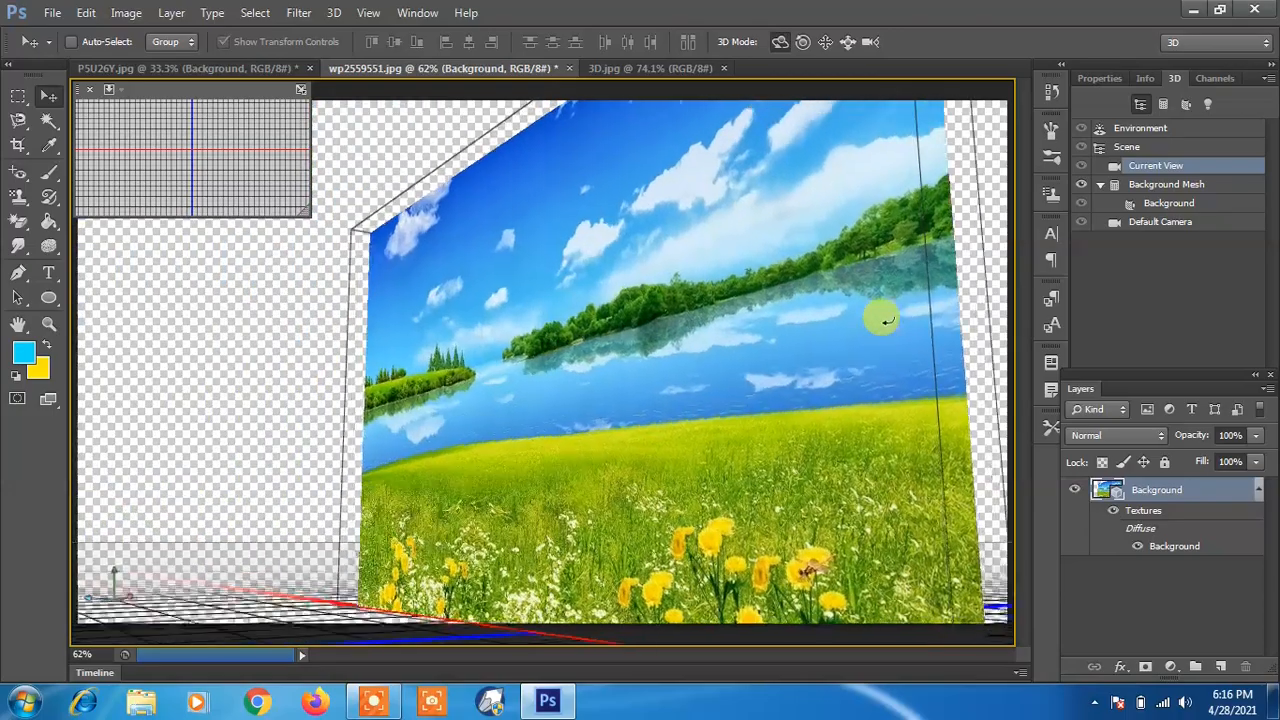
left_click_drag(884, 320, 859, 270)
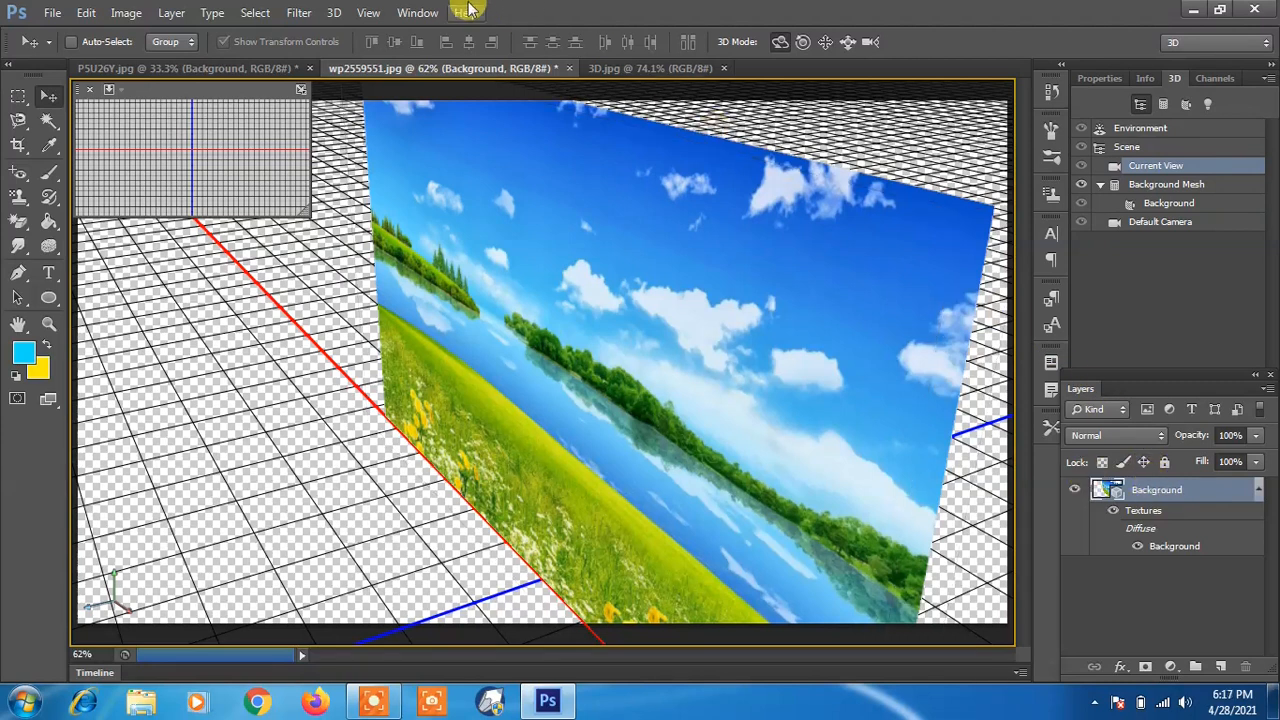
Step: Revert the landscape image to its saved state, discarding the 3D postcard
left_click(334, 14)
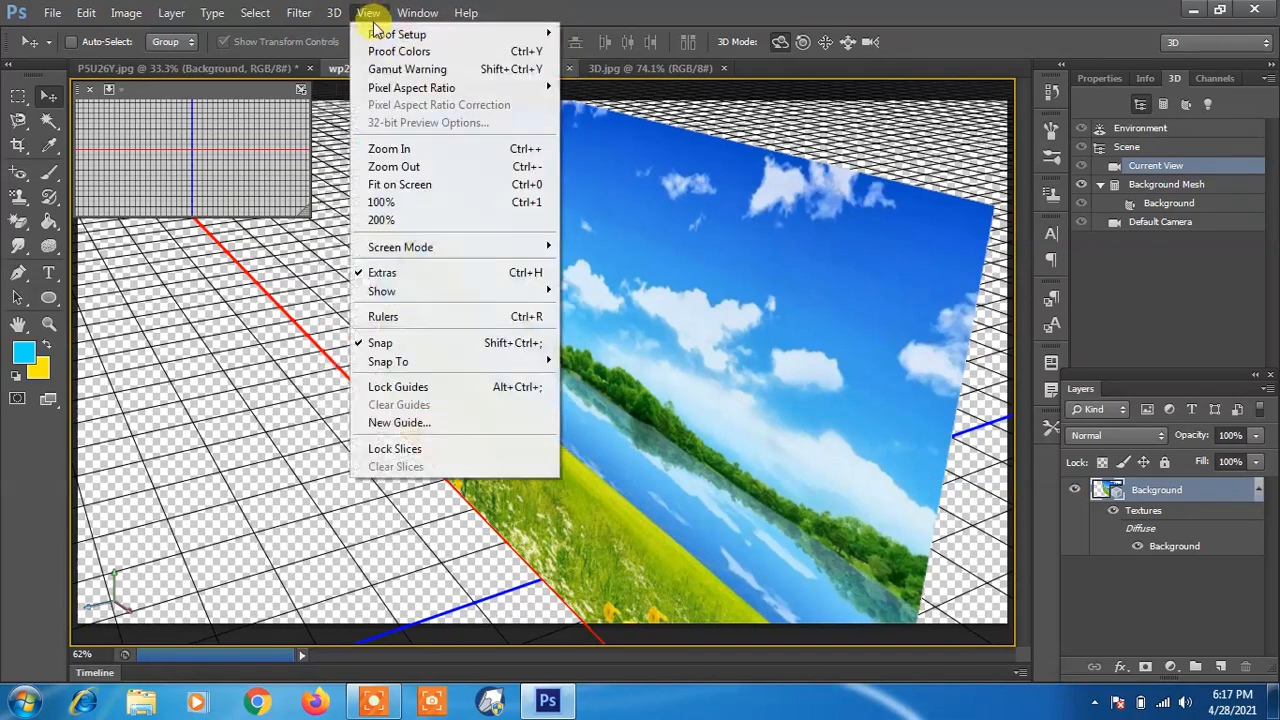
left_click(737, 185)
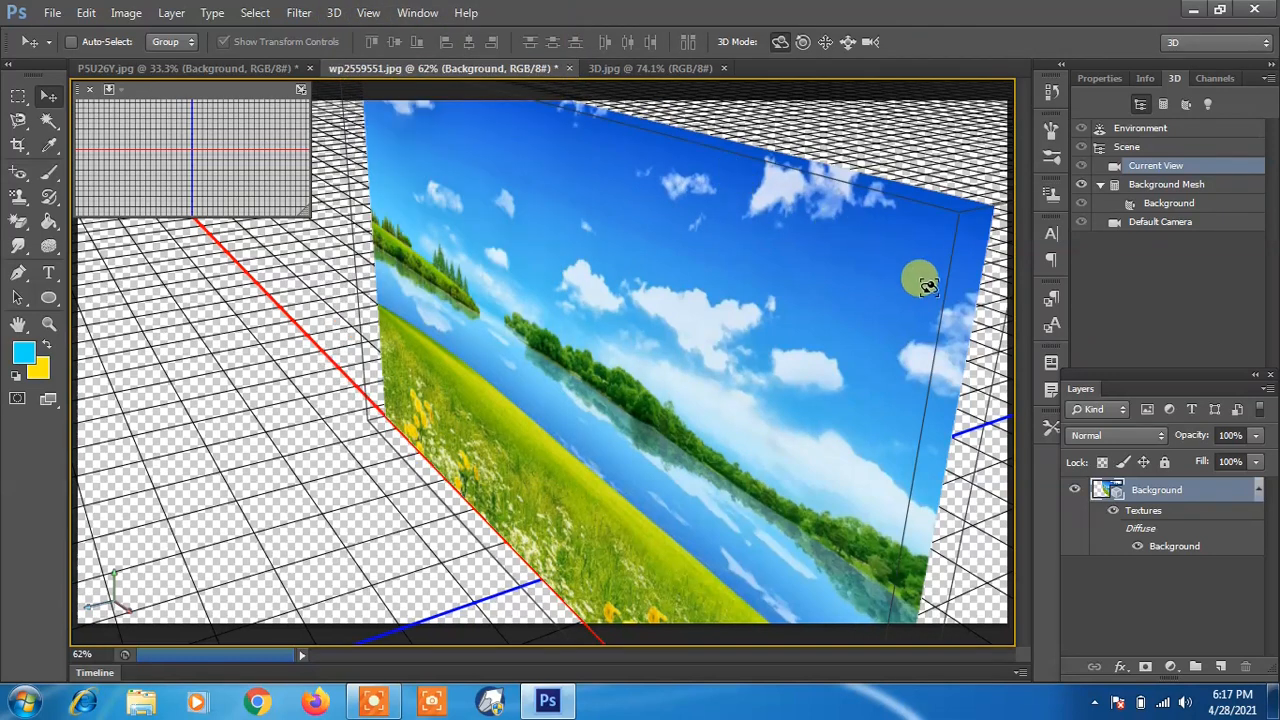
left_click(50, 13)
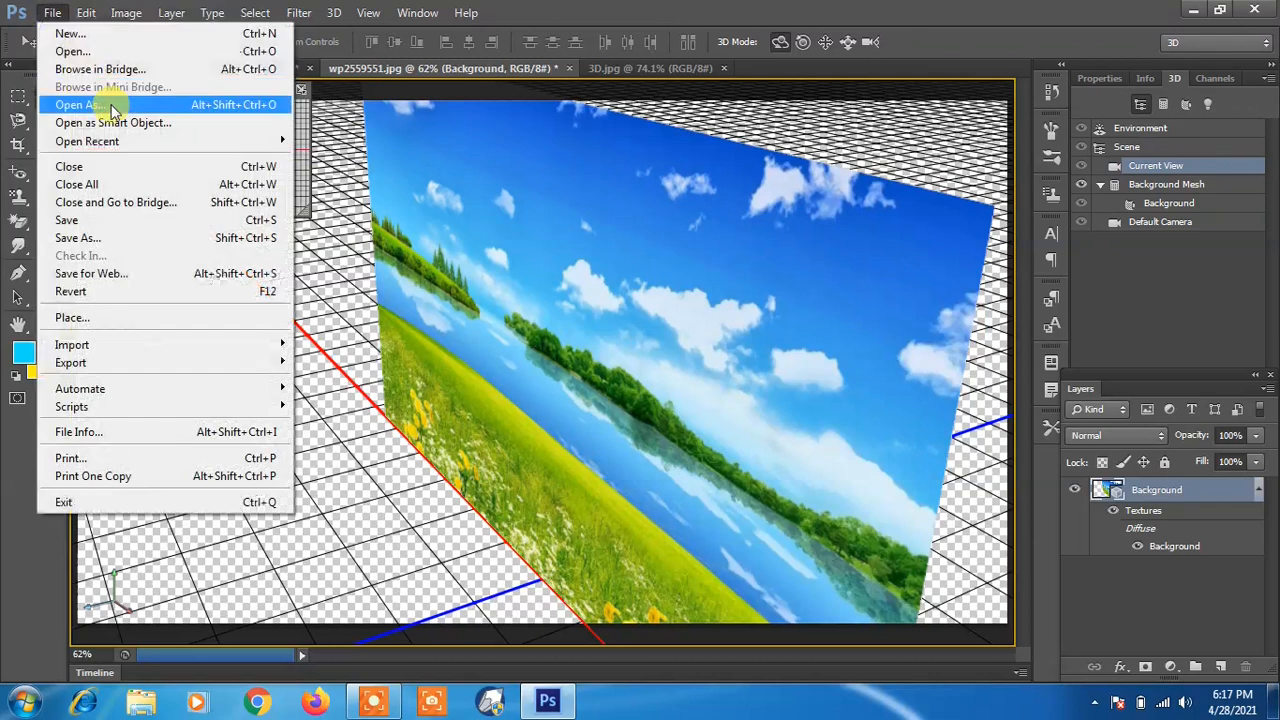
left_click(131, 294)
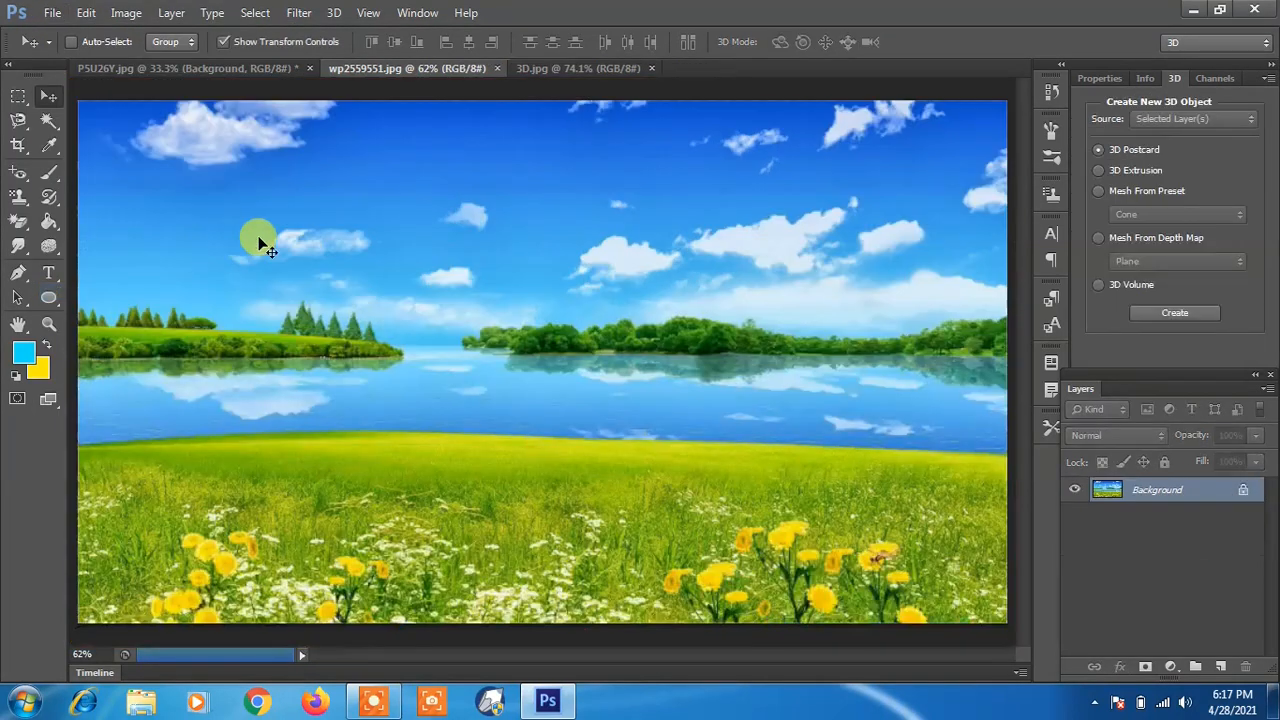
Step: Create a 3D extrusion from the flat Background layer again and rotate the view so the front and one side face show
left_click(346, 14)
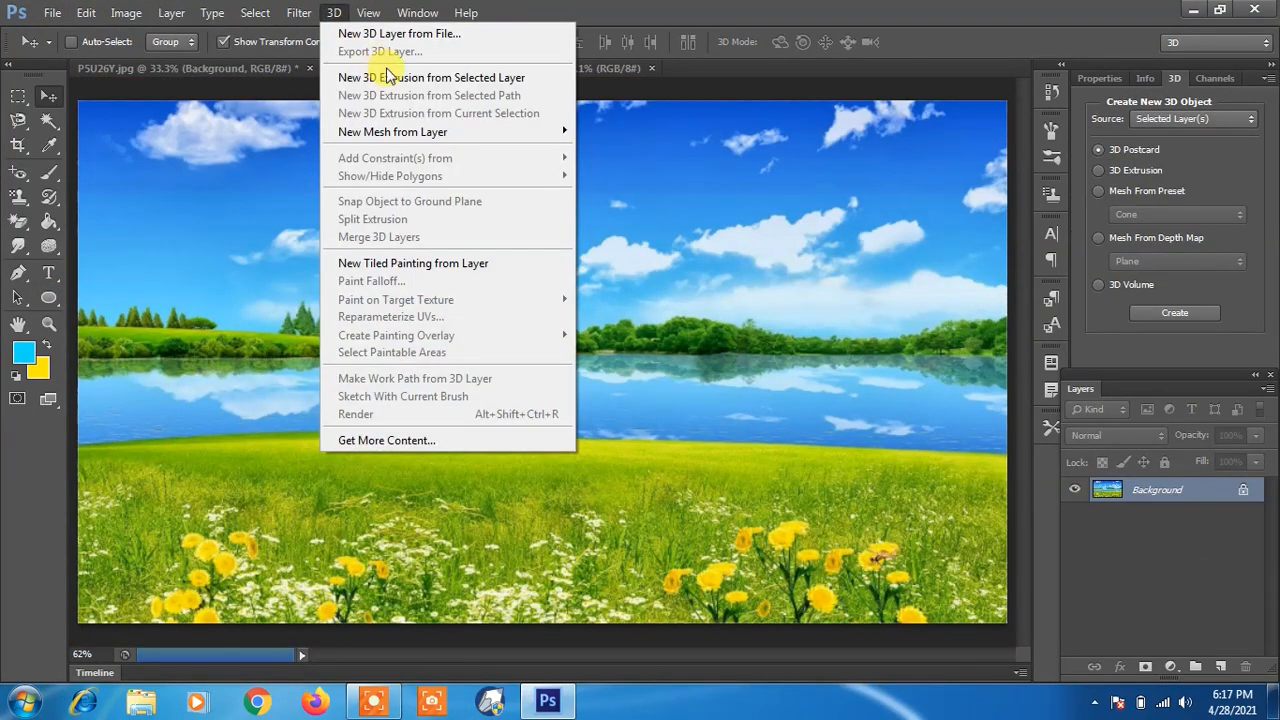
left_click(392, 79)
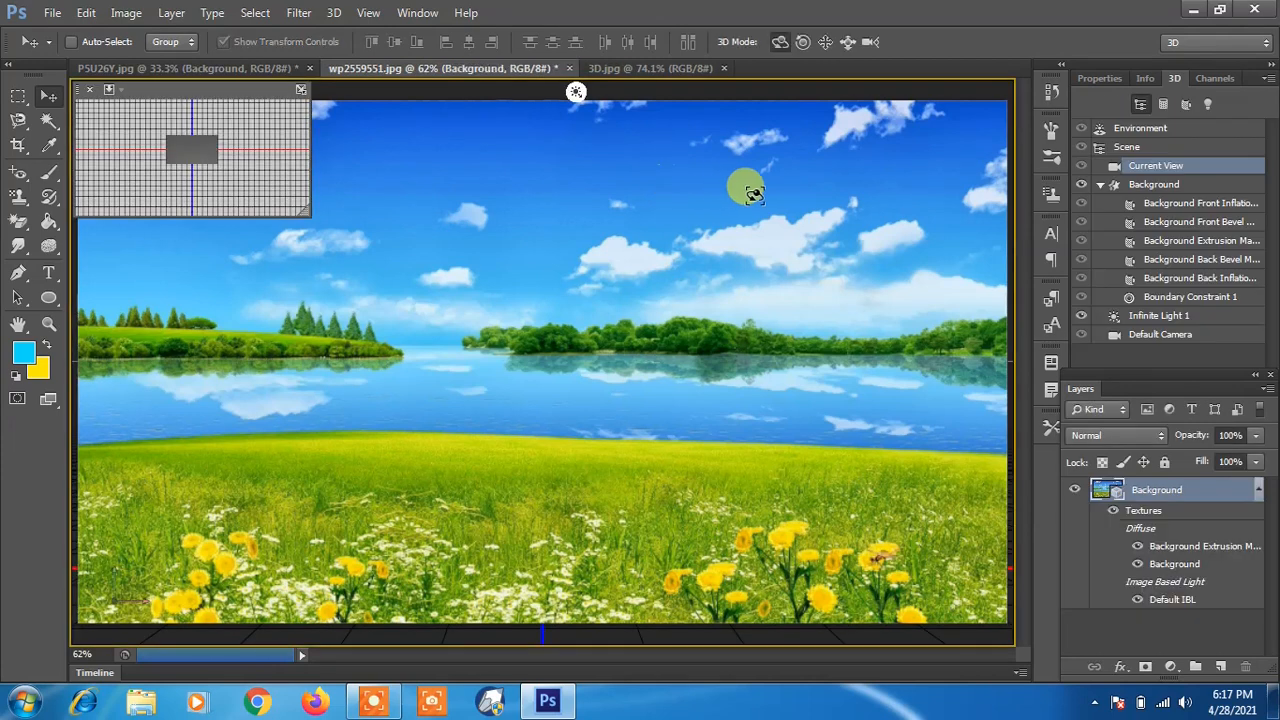
left_click_drag(891, 150, 864, 240)
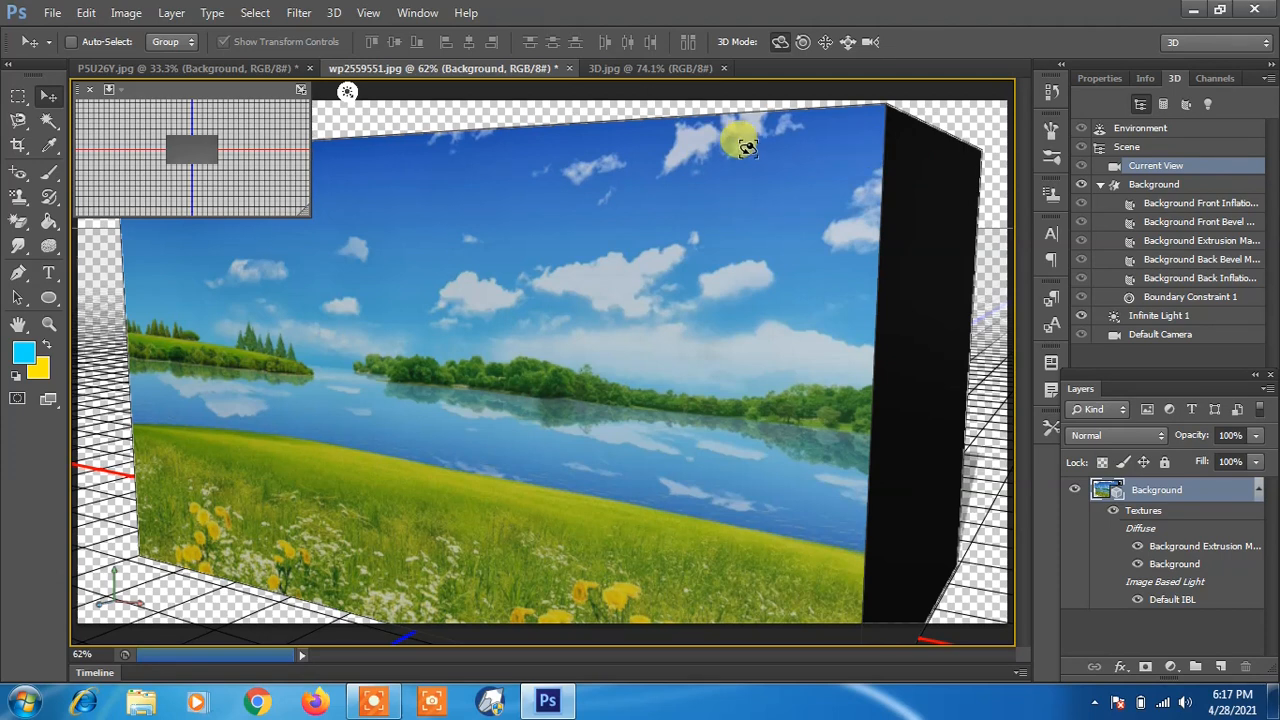
Step: Export the 3D layer as xyz in Collada (*.DAE) format to the picture1 folder, using Original Formats for textures
left_click(340, 14)
left_click(340, 14)
left_click(340, 14)
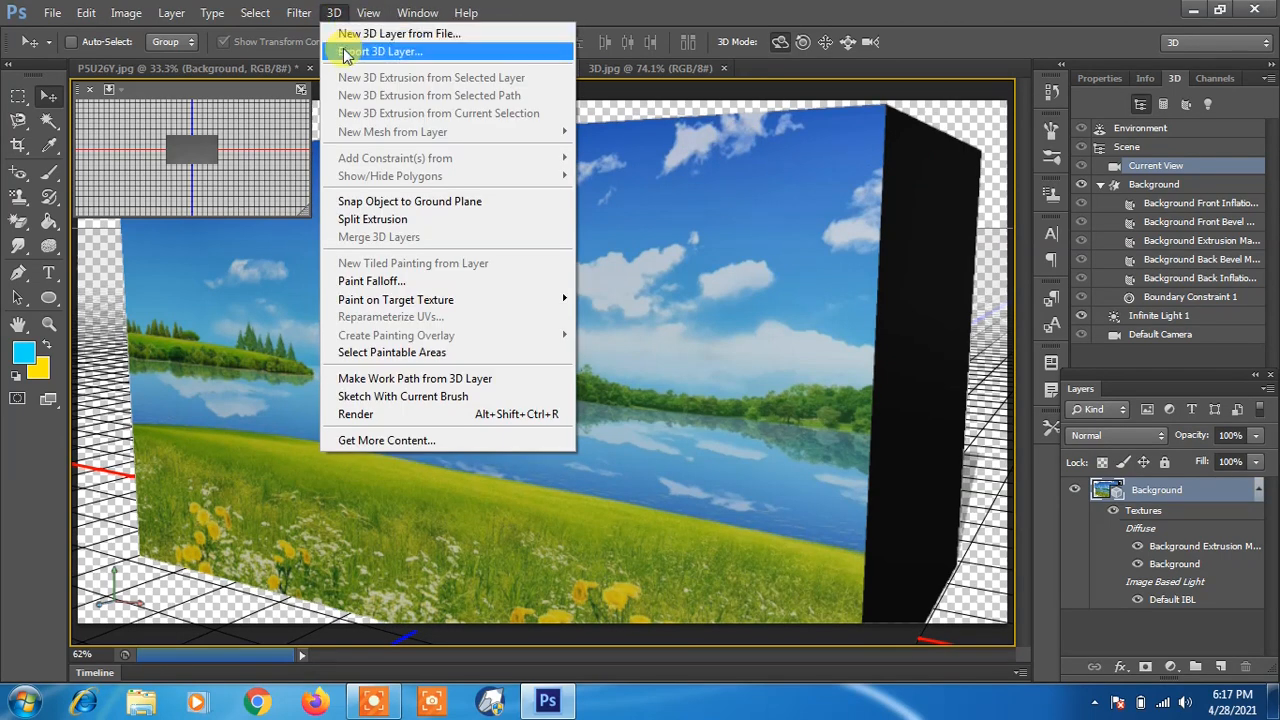
left_click(398, 54)
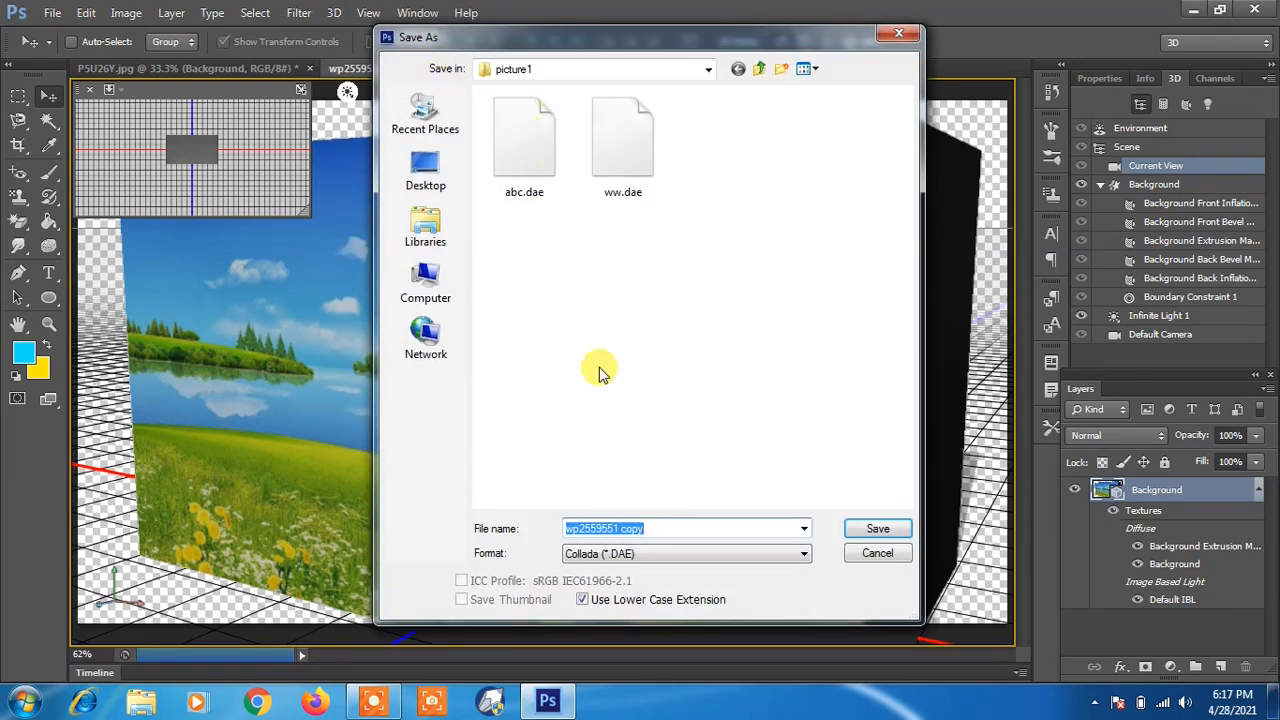
type("xyz")
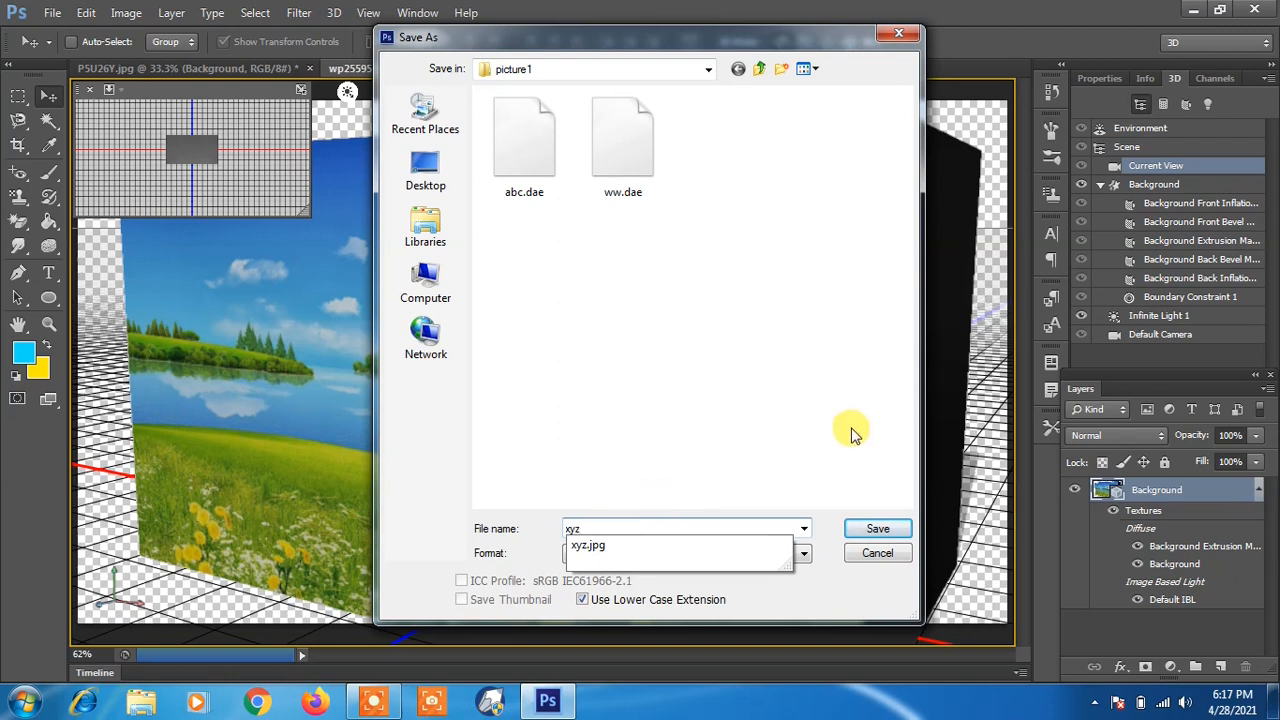
left_click(885, 529)
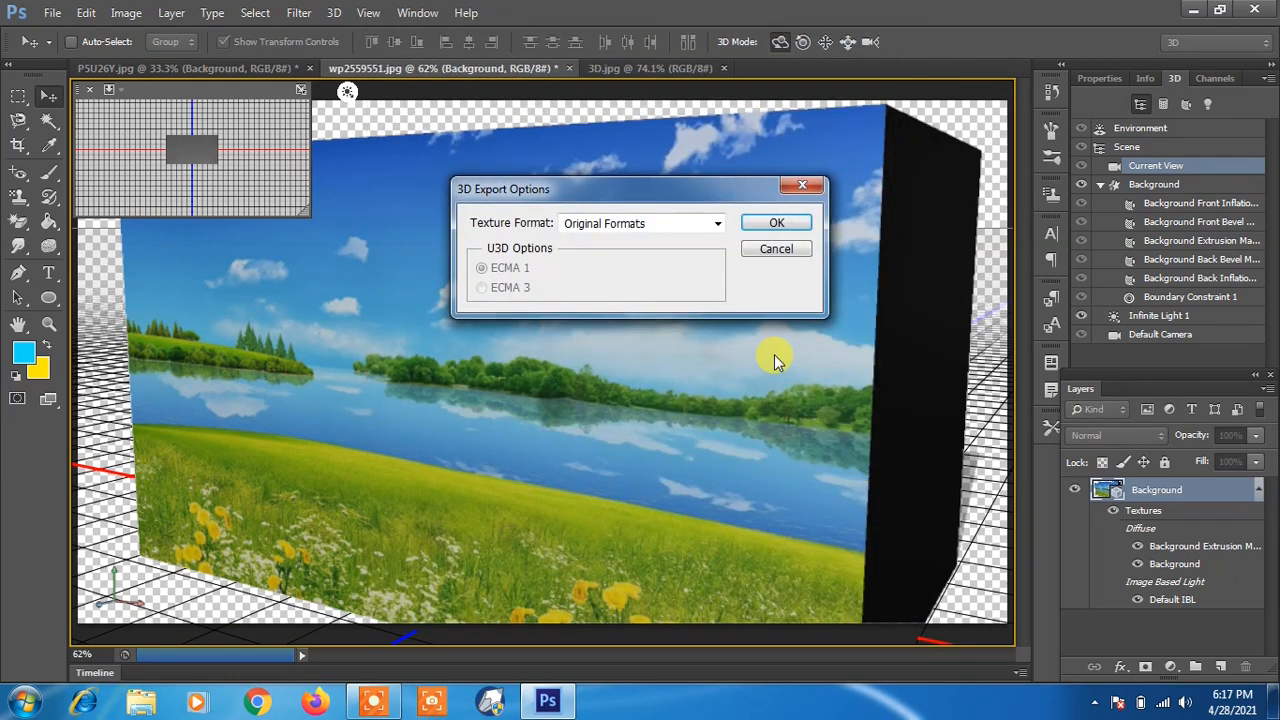
left_click(777, 224)
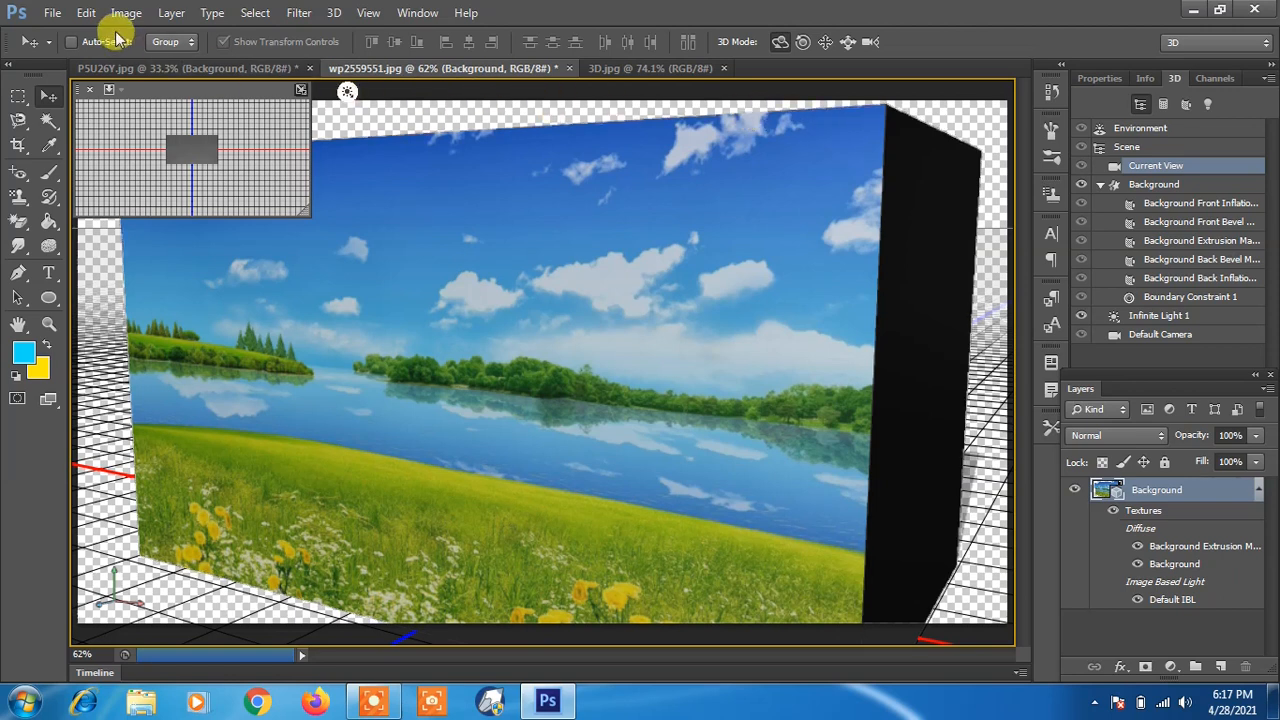
Step: Create a new 1280 × 720 pixel document at 72 pixels/inch in 8-bit RGB Color with a white background
left_click(51, 13)
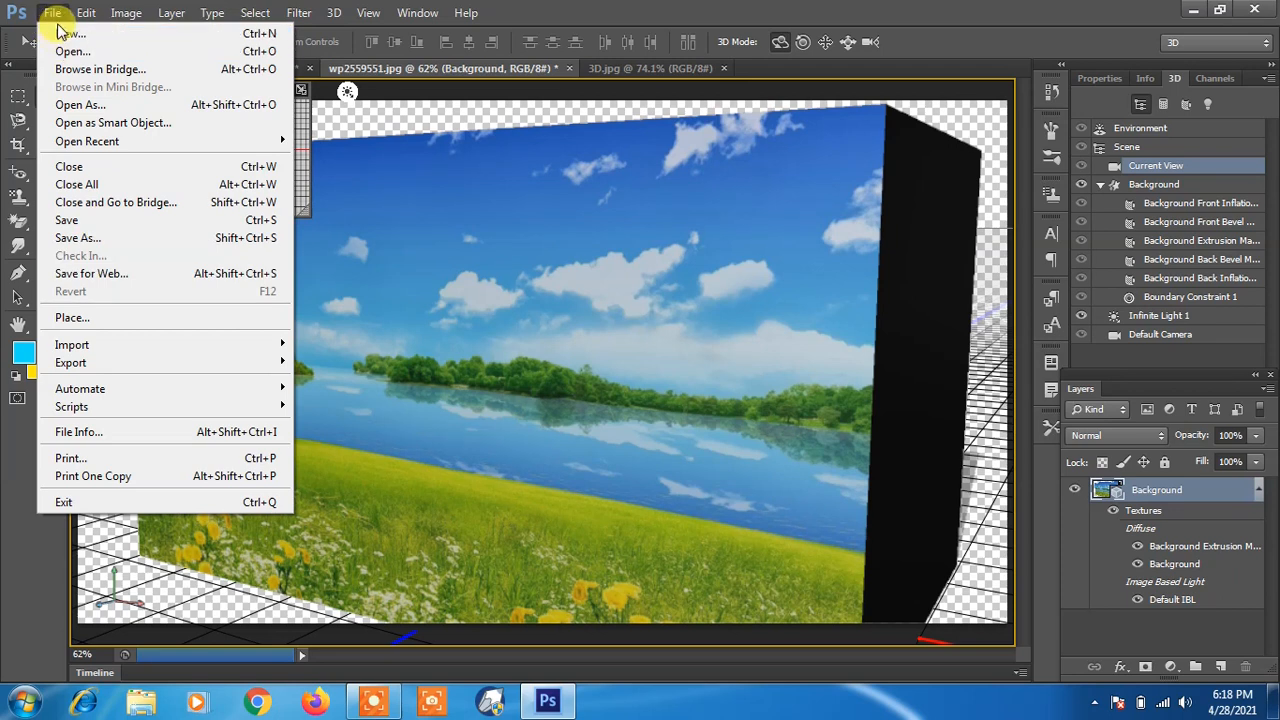
left_click(60, 33)
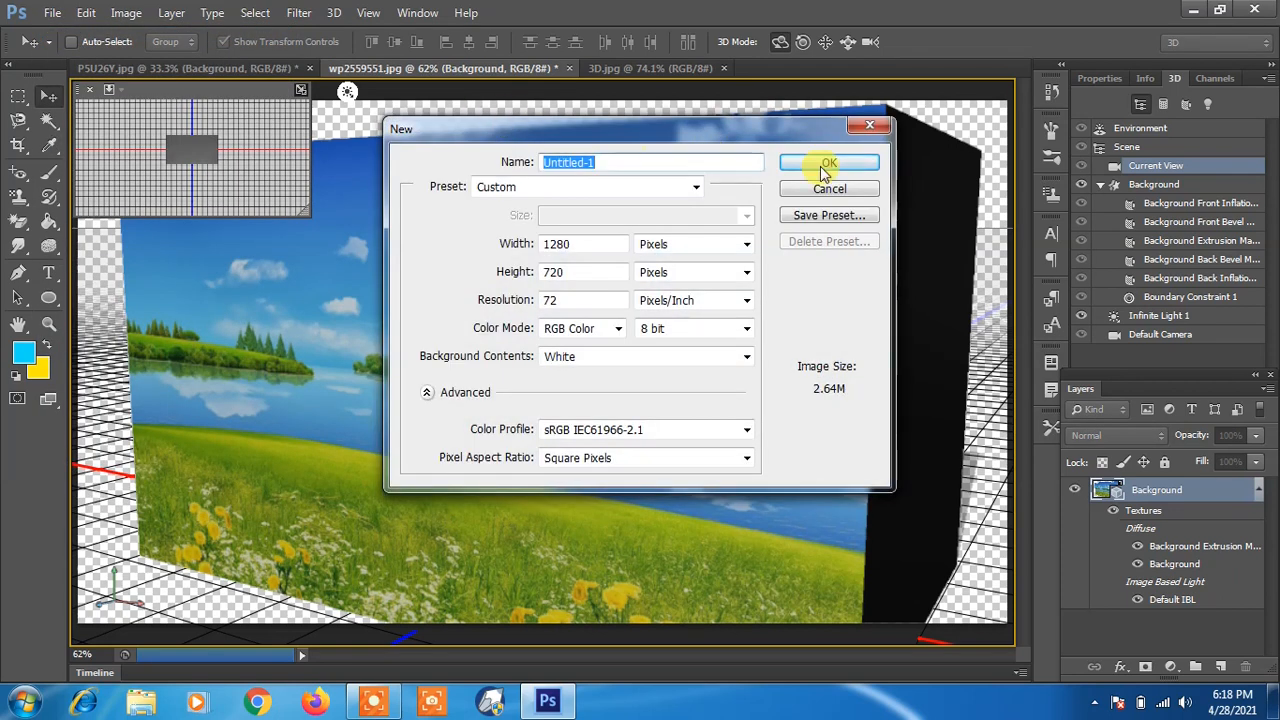
left_click(826, 166)
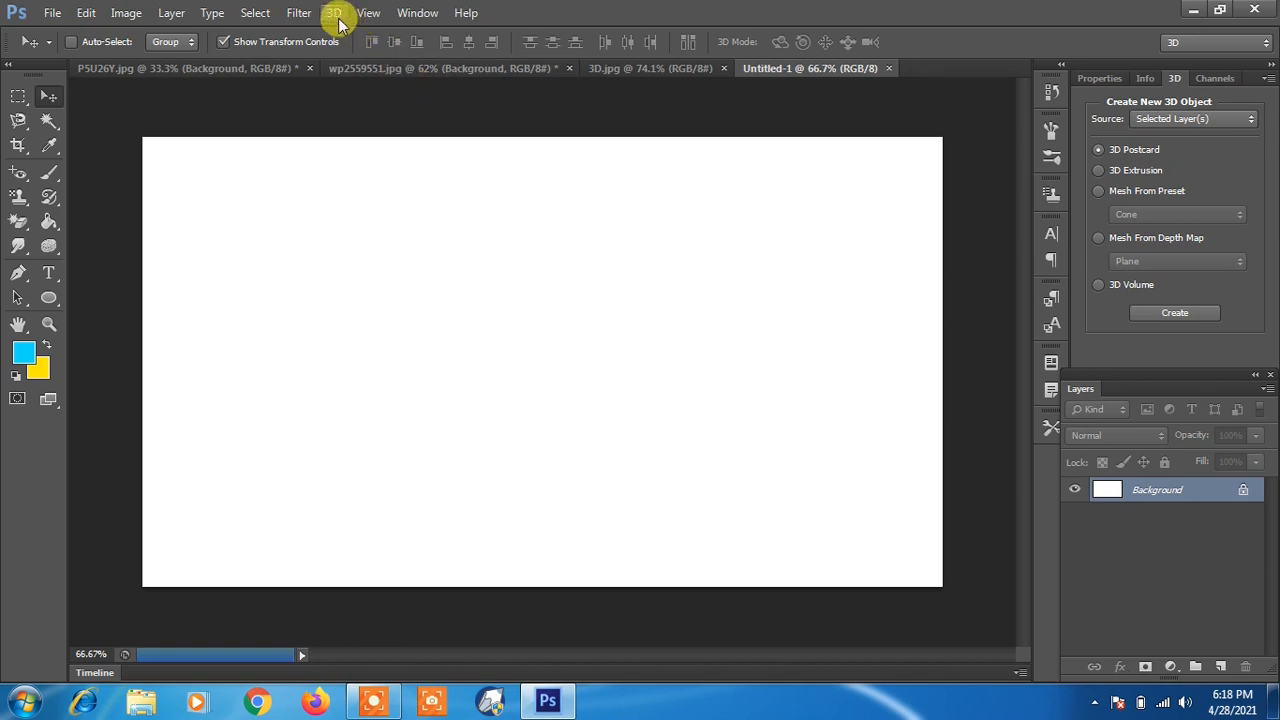
Step: Import xyz.dae from the picture1 folder as a new 3D layer and rotate the view to show the front and one side
left_click(334, 14)
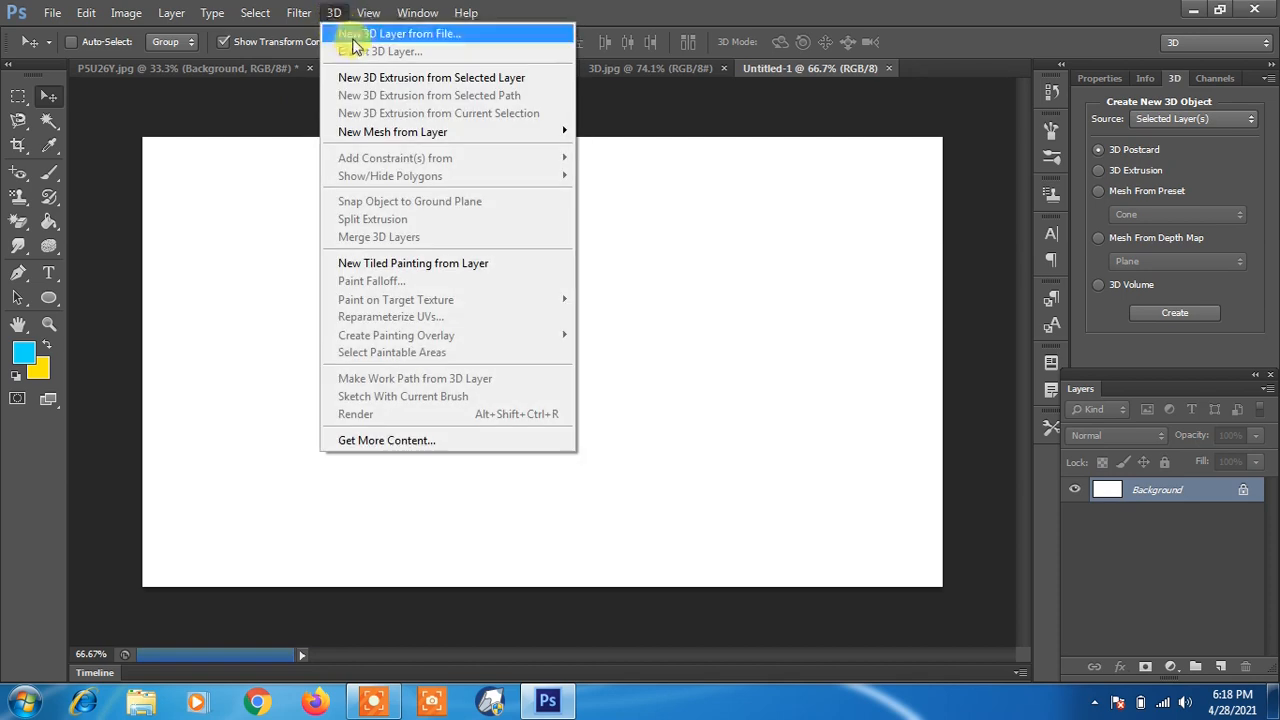
left_click(439, 38)
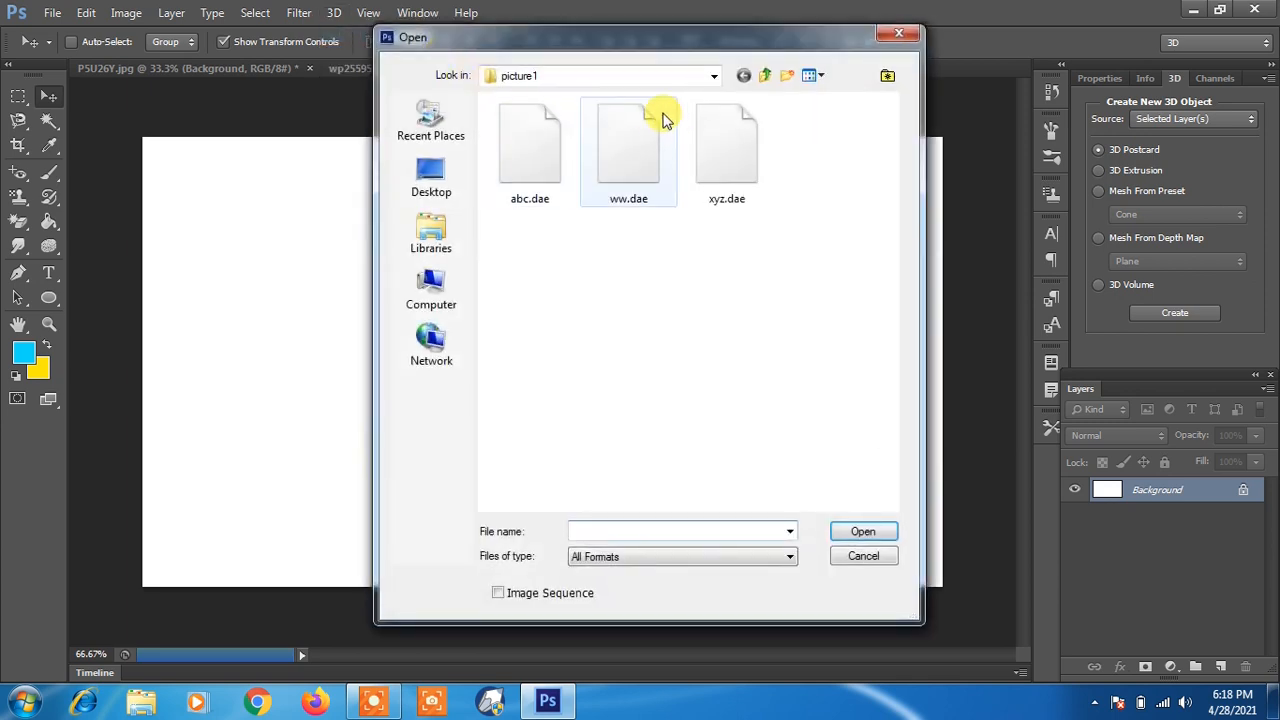
left_click(716, 154)
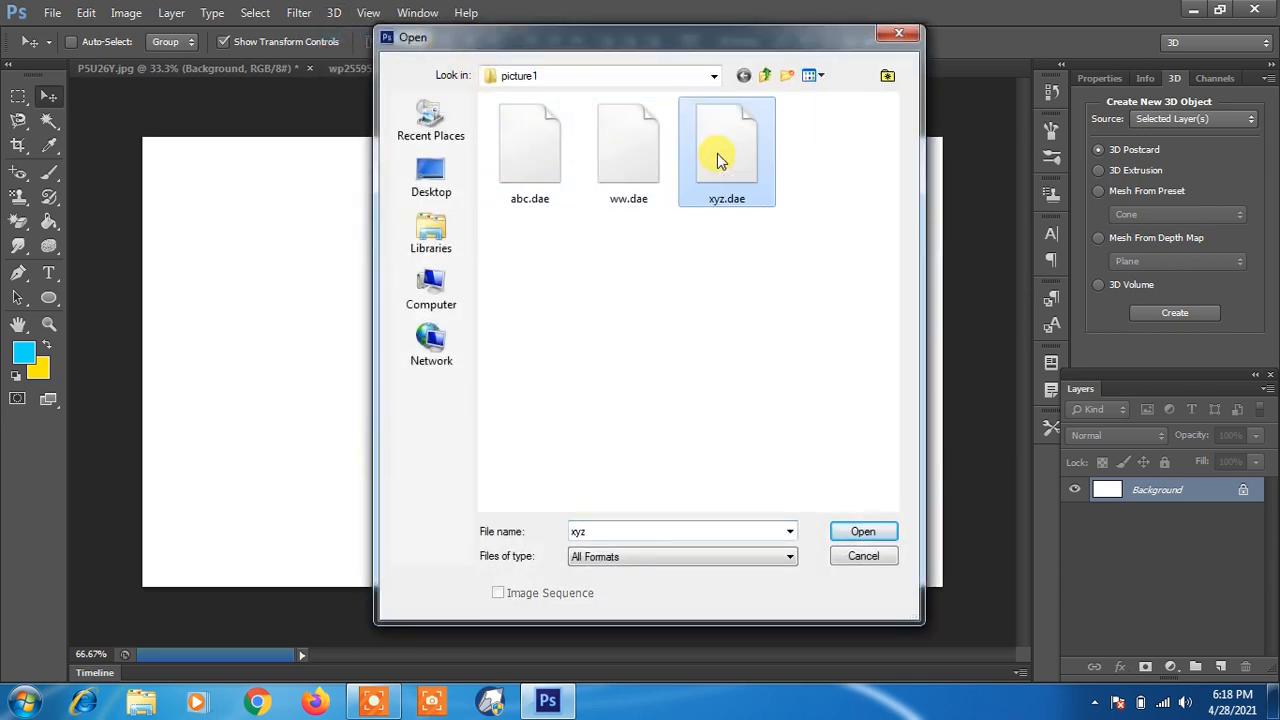
left_click(864, 532)
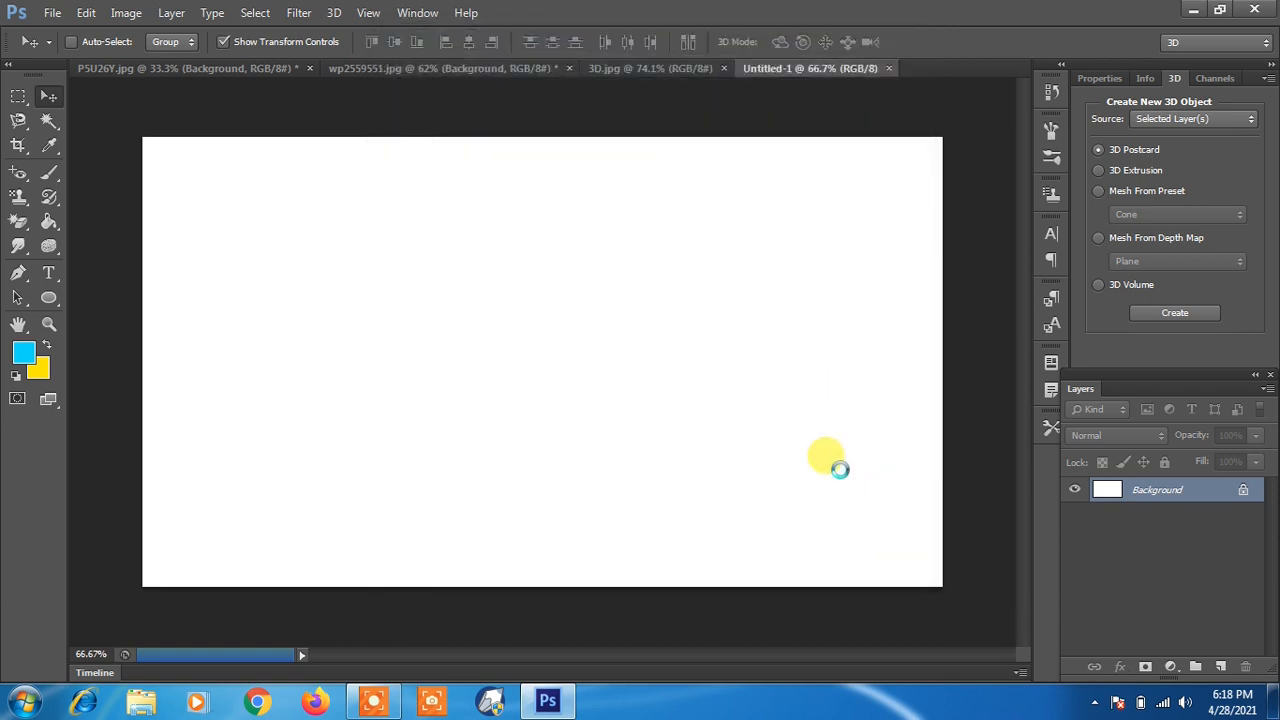
left_click_drag(747, 291, 694, 289)
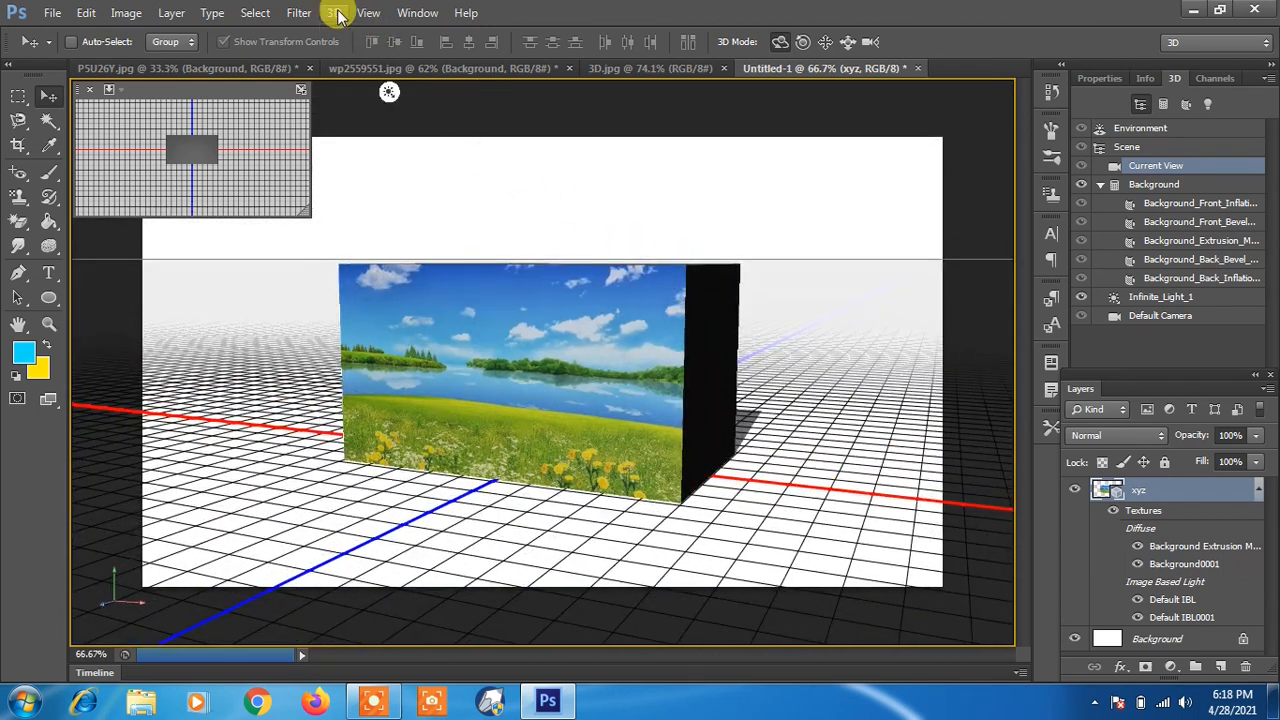
Step: Close the Untitled-1 document containing the imported 3D layer
left_click(336, 14)
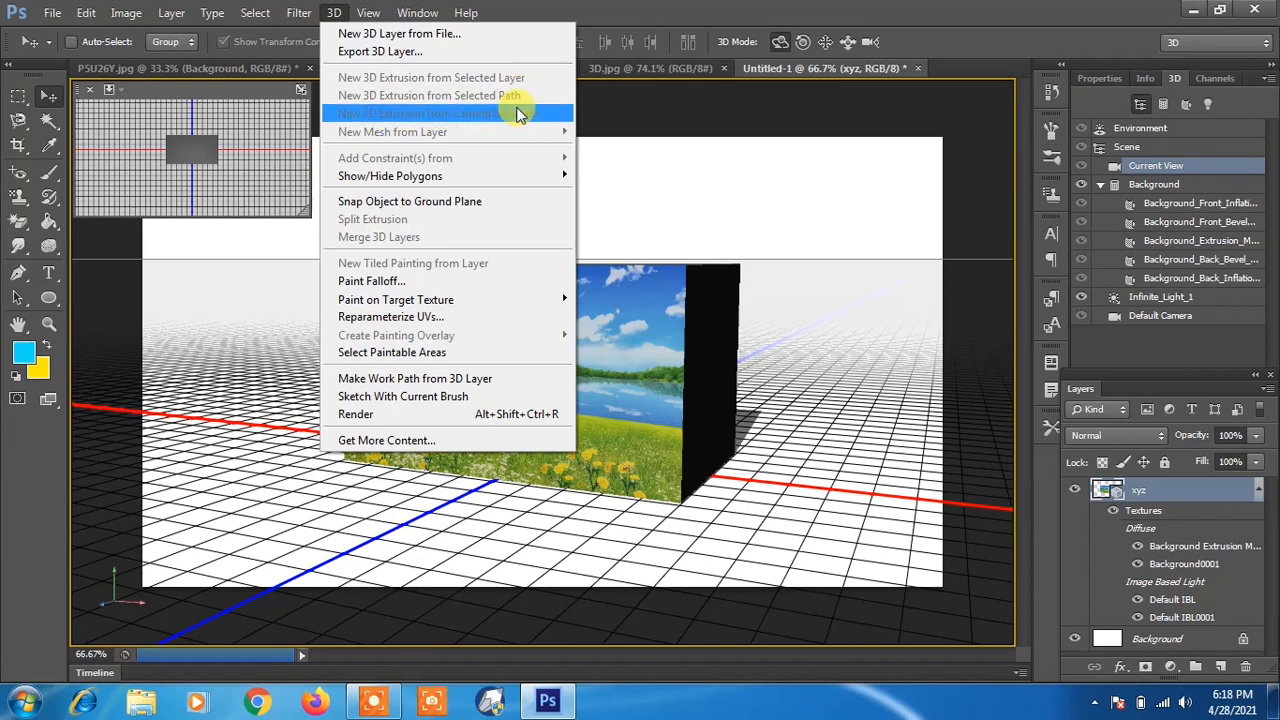
left_click(50, 14)
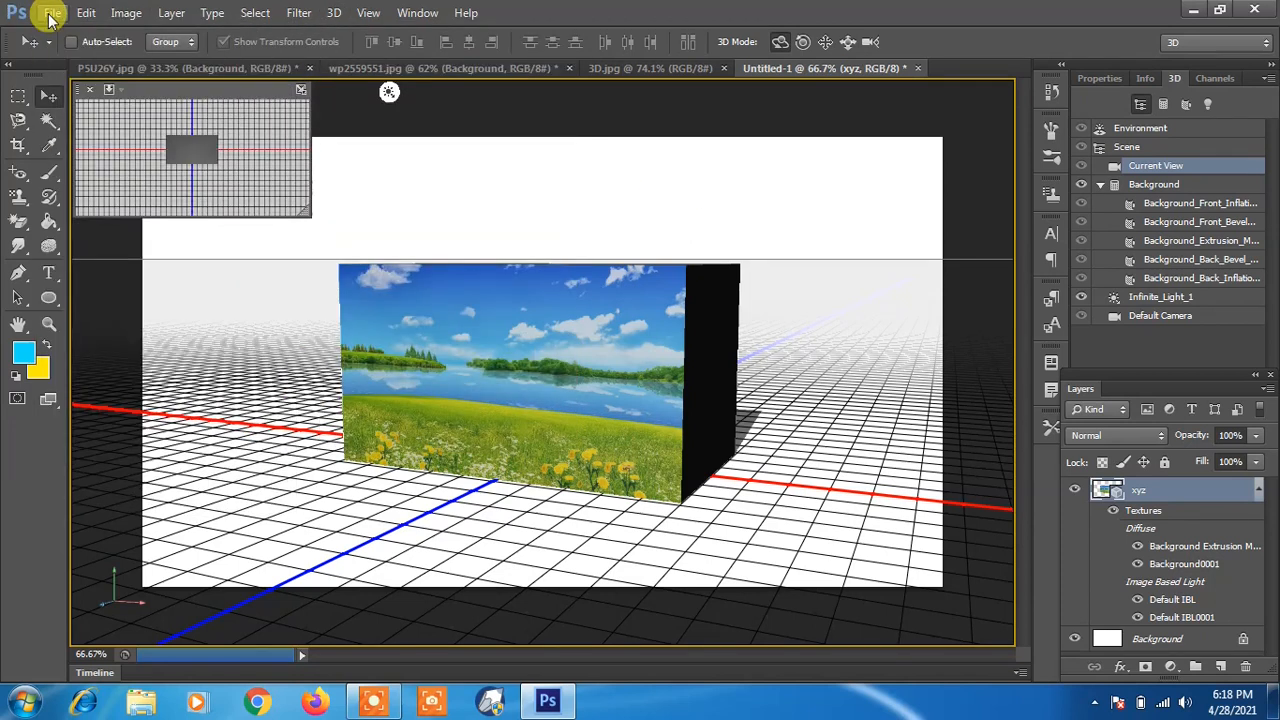
left_click(50, 13)
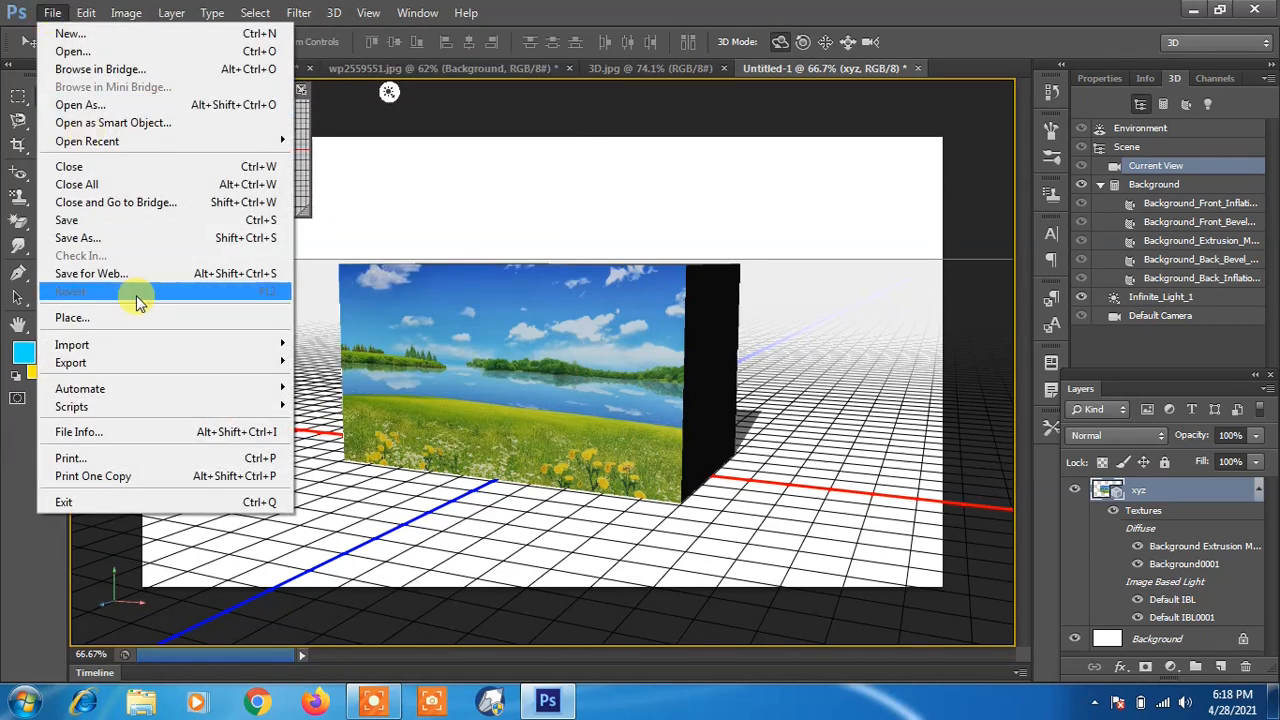
left_click(424, 232)
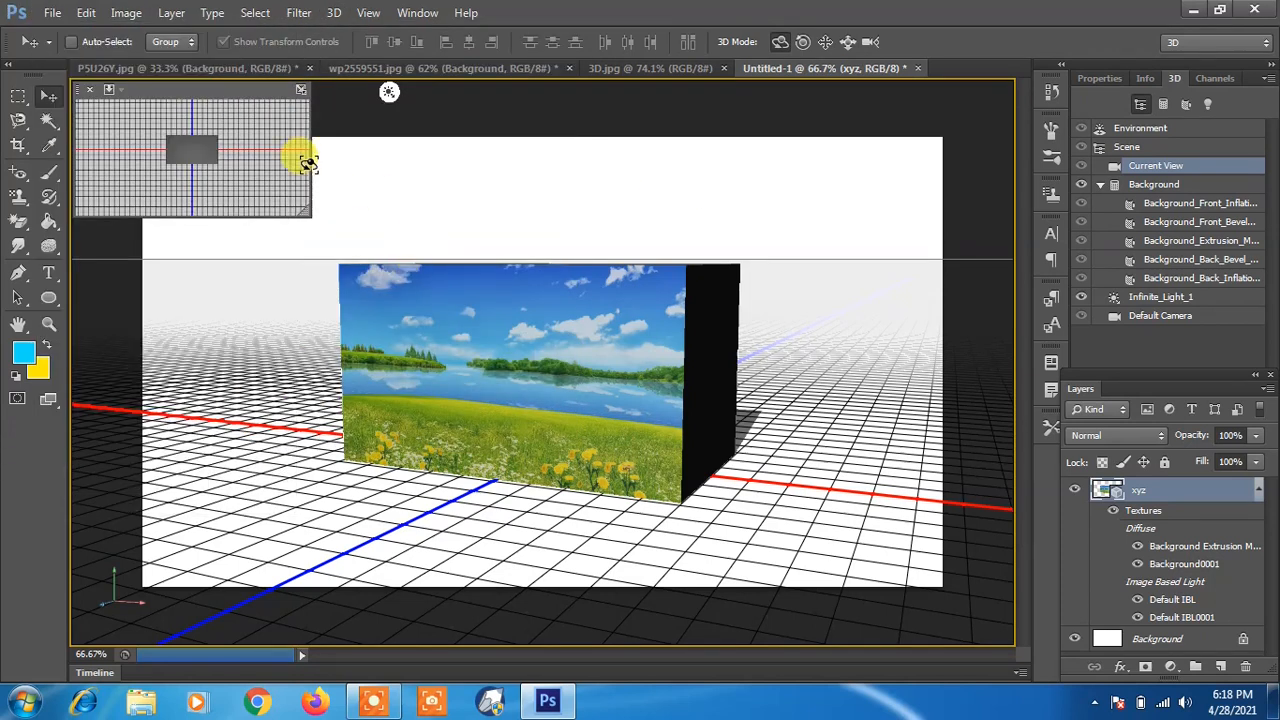
left_click(918, 69)
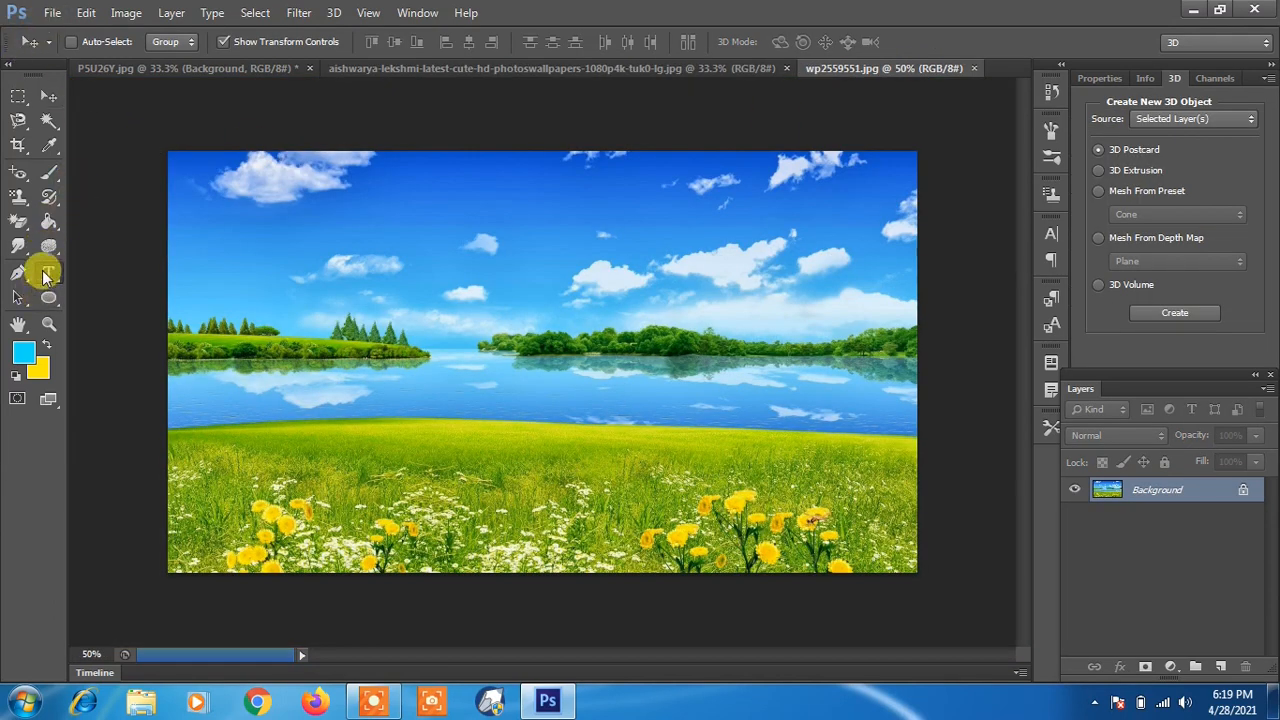
Step: Add the text "computer" in the sky of the landscape image in cyan Berlin Sans FB at 34.56 pt
left_click(45, 275)
left_click(313, 210)
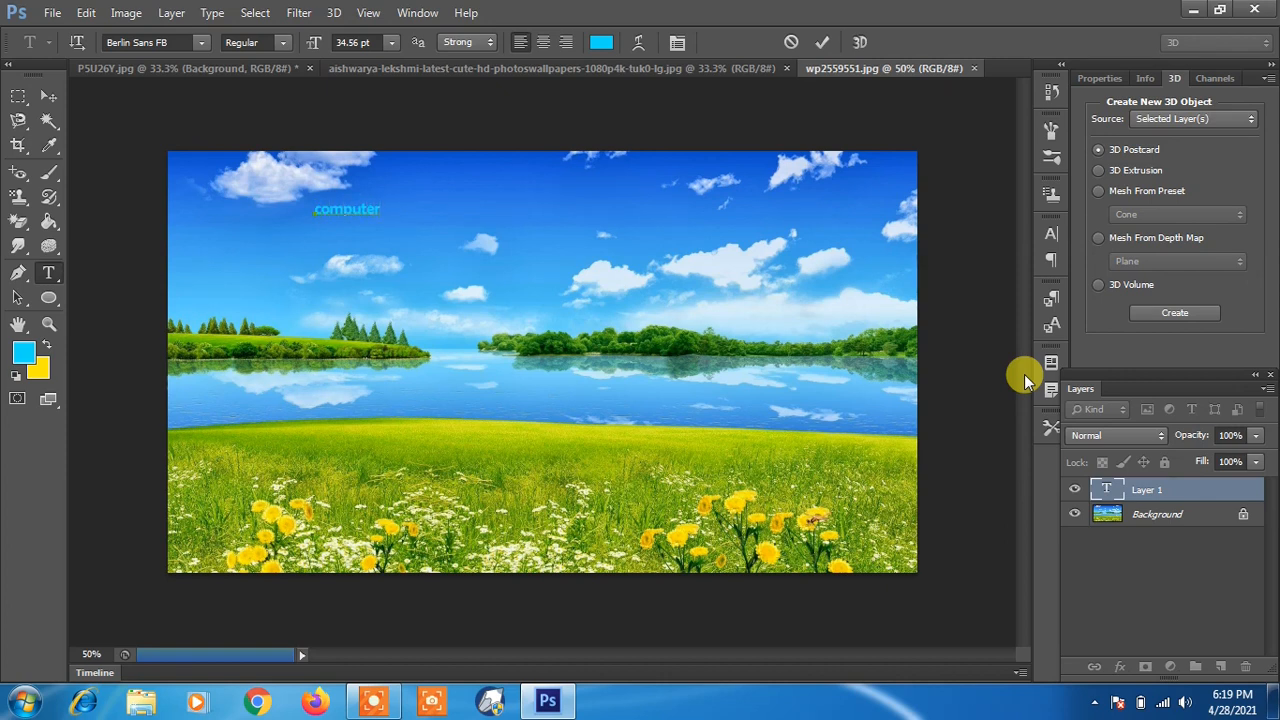
left_click(45, 97)
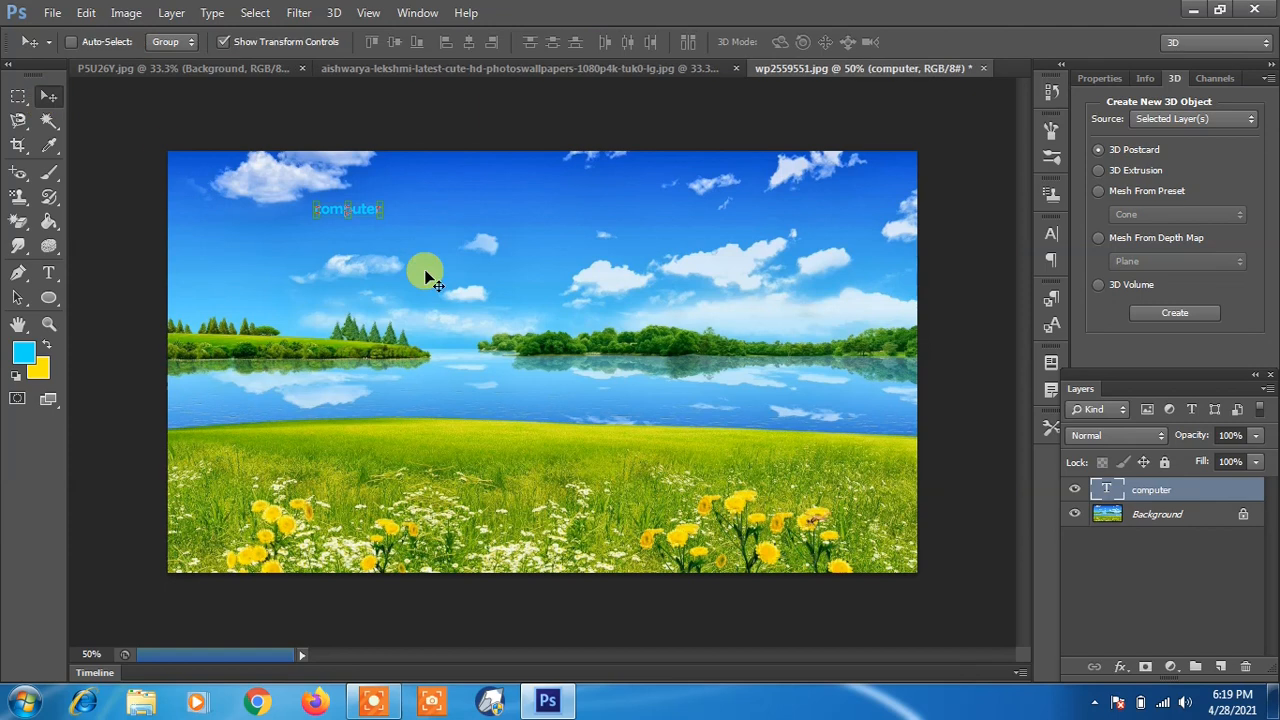
Step: Enlarge the computer text to about 559% width and 791% height, and position it in the upper part of the sky
left_click_drag(383, 215, 672, 327)
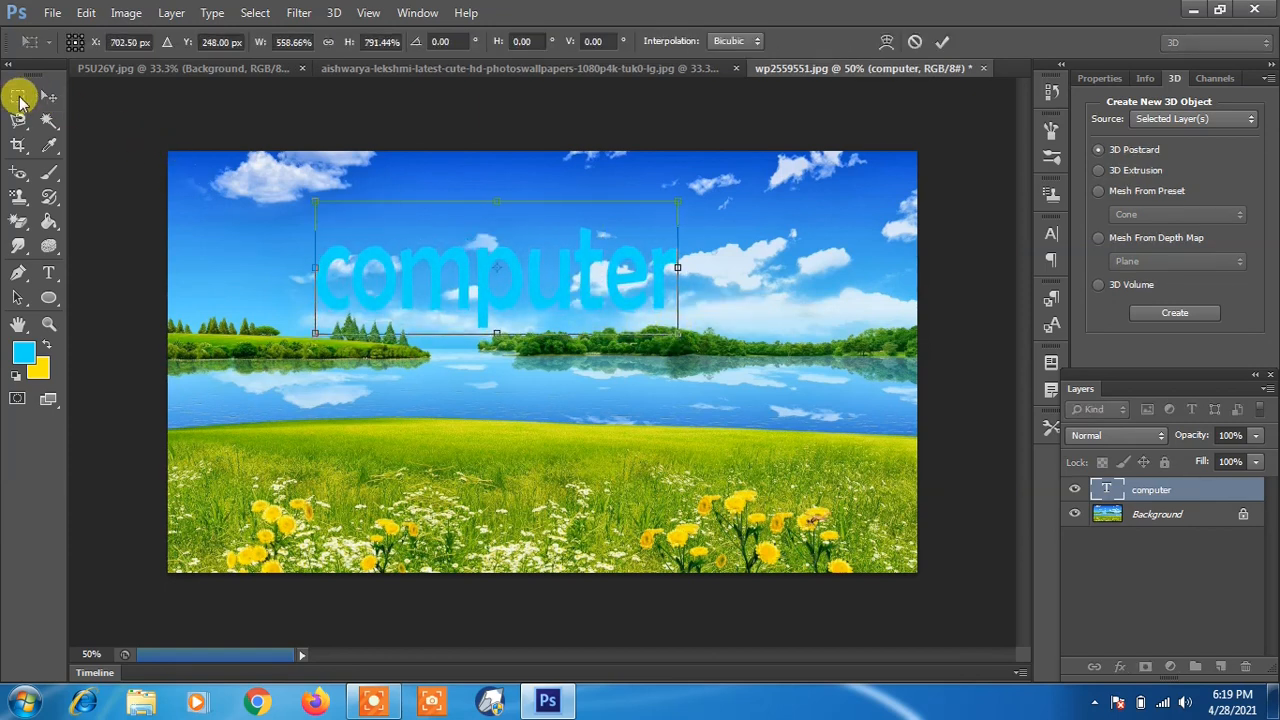
left_click(40, 95)
left_click(570, 277)
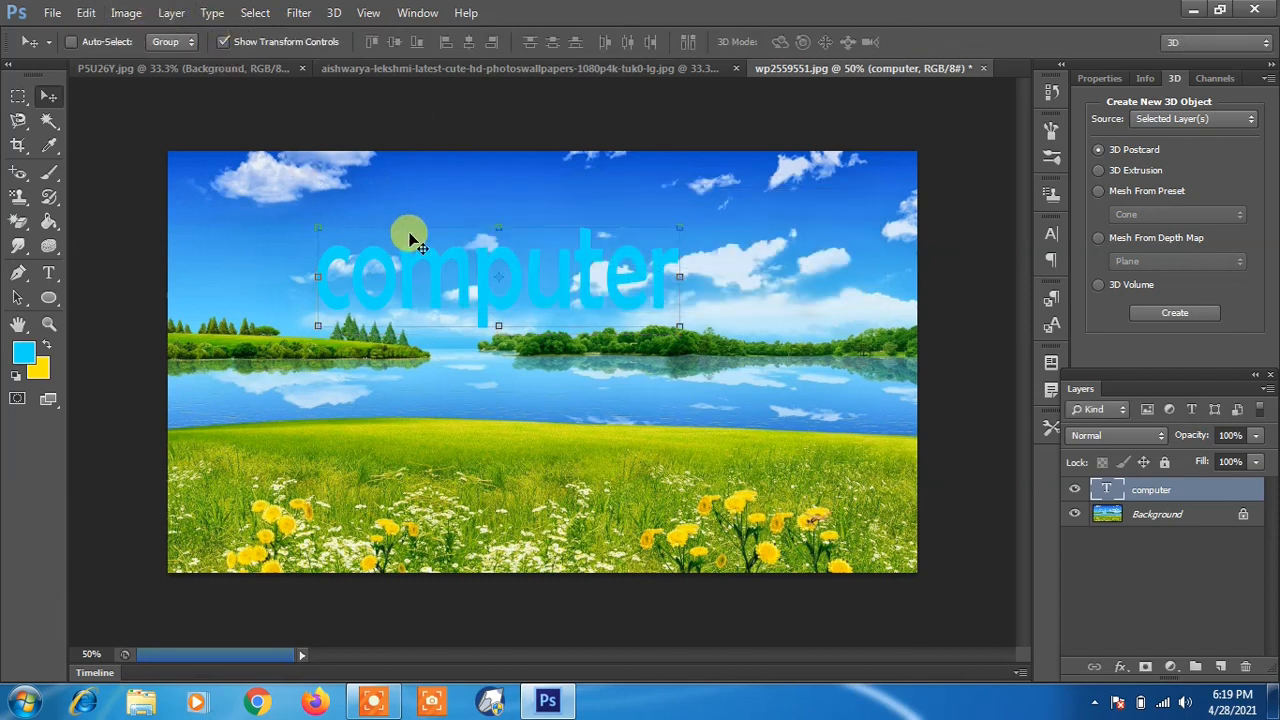
left_click_drag(443, 266, 432, 225)
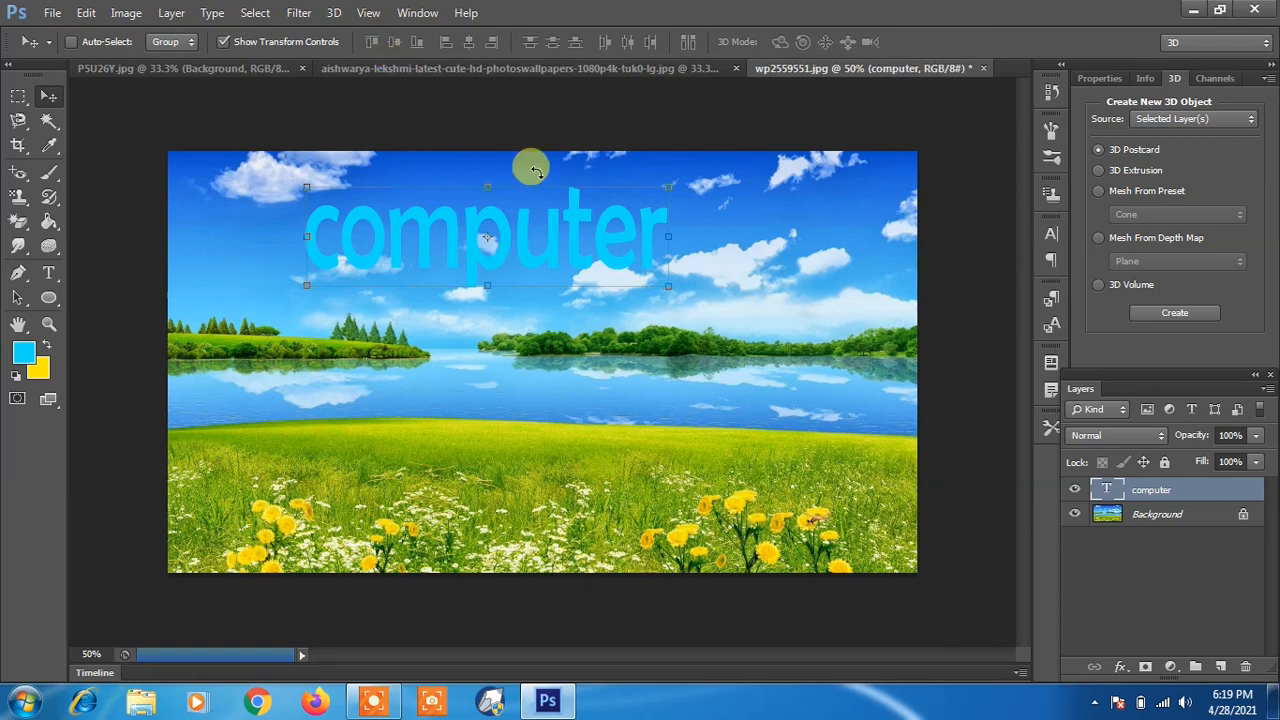
mouse_move(486, 210)
left_mouse_down()
mouse_move(461, 224)
mouse_move(479, 224)
left_mouse_up()
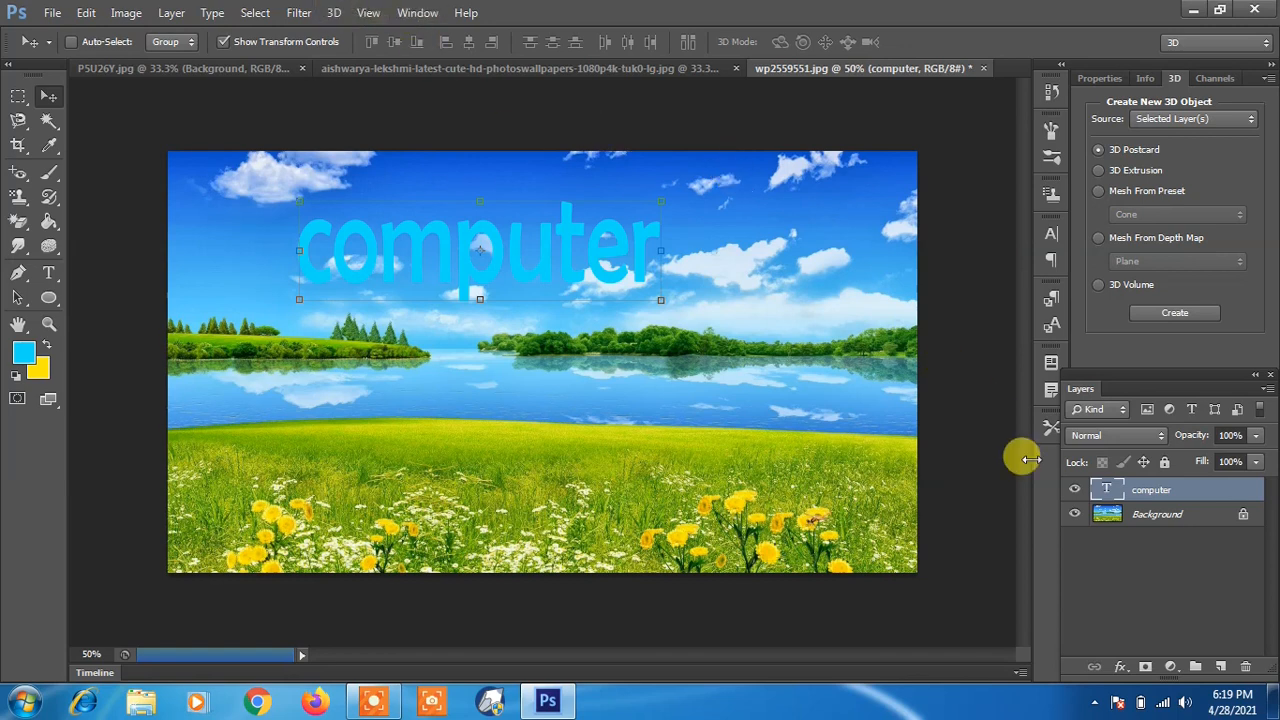
Step: Create a 3D extrusion from the computer text layer and adjust the view to show the depth of the letters
left_click(338, 13)
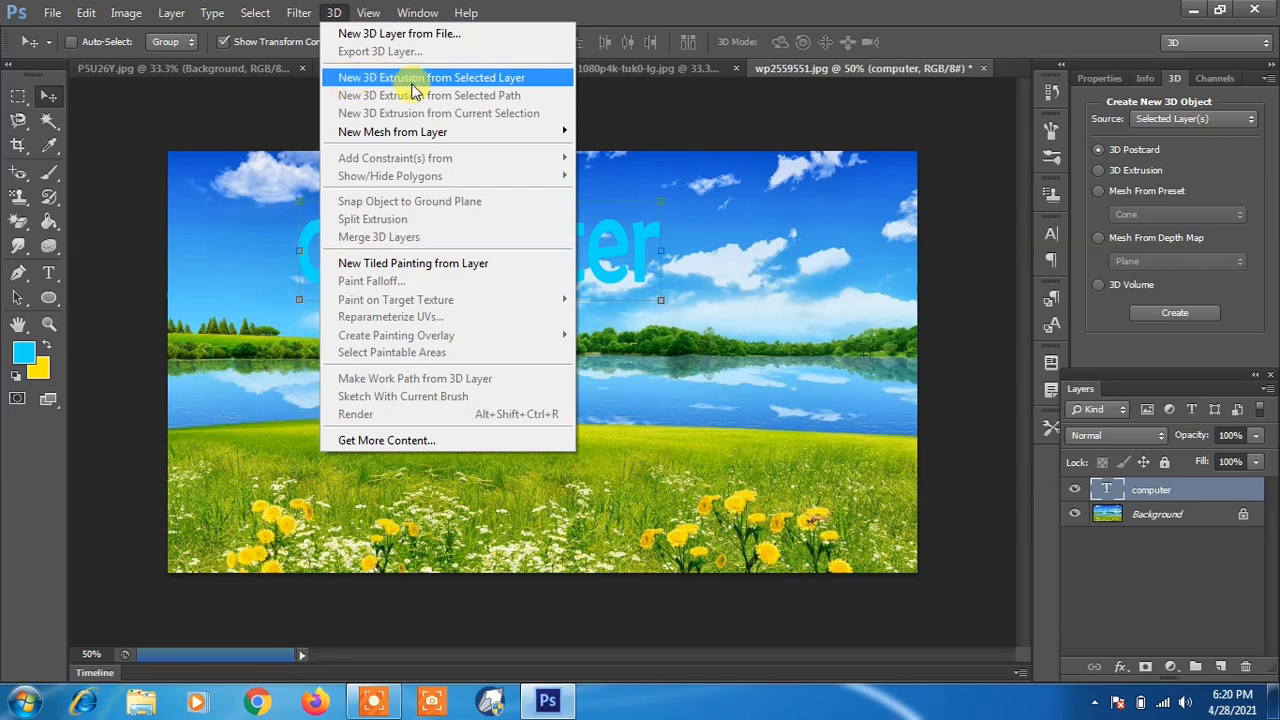
left_click(510, 84)
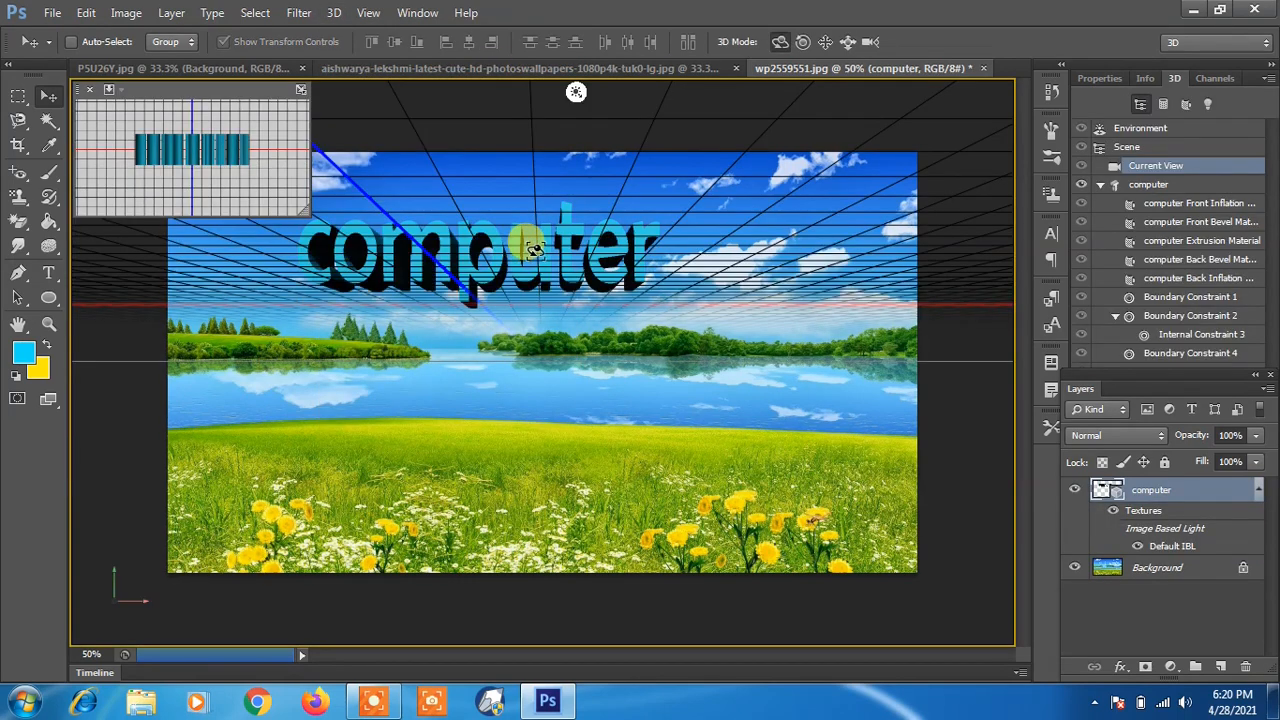
left_click_drag(706, 160, 527, 252)
left_click_drag(447, 255, 400, 206)
Step: Revert the landscape image to its saved state, discarding the extruded text
left_click(334, 13)
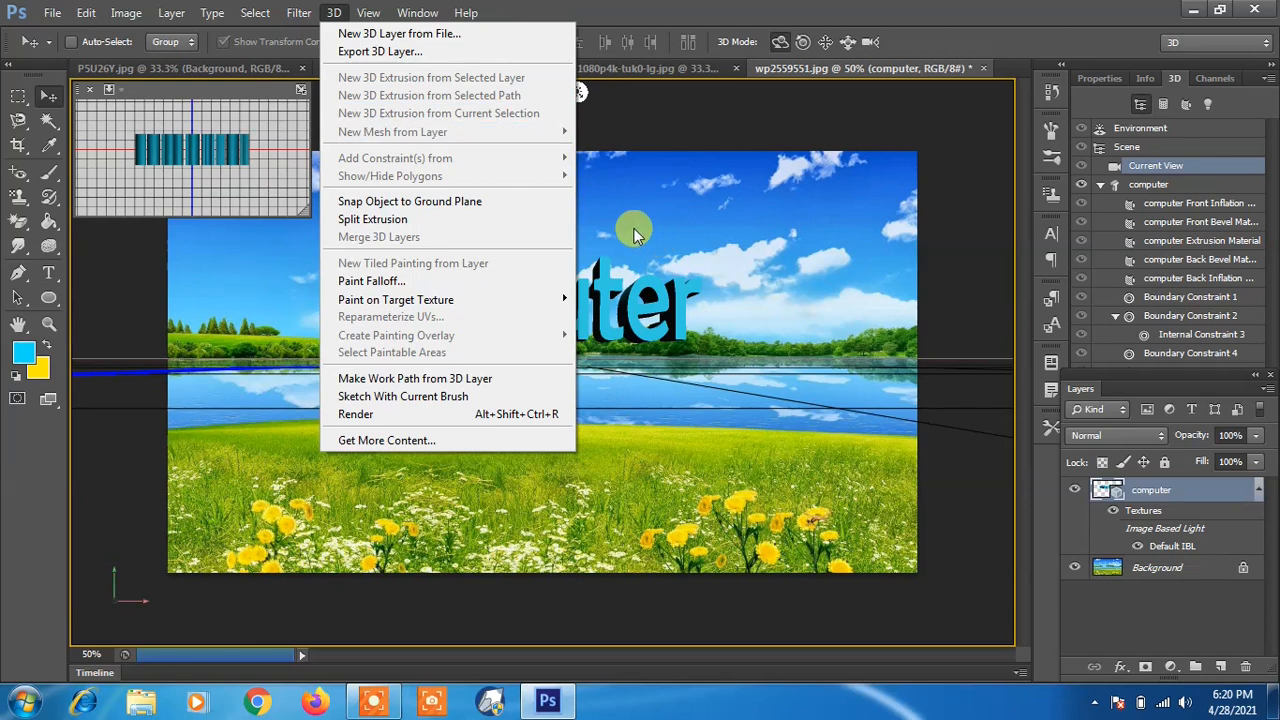
left_click(58, 9)
left_click(47, 20)
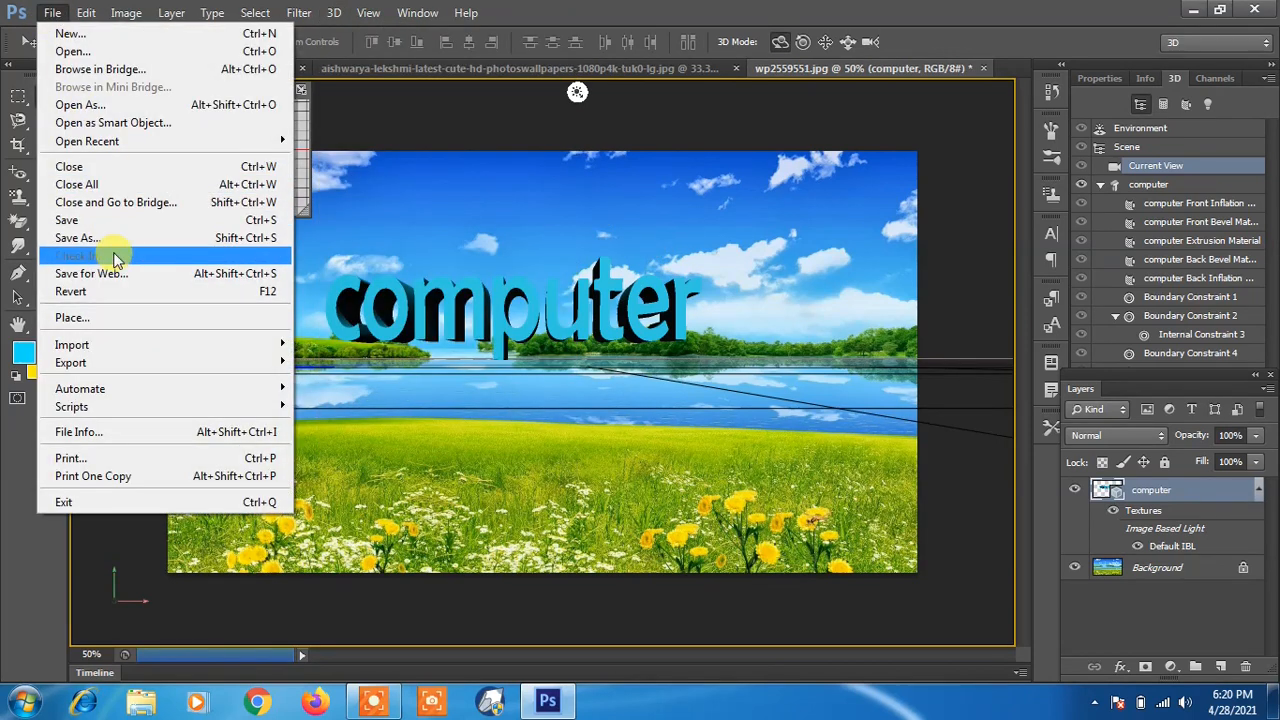
left_click(333, 265)
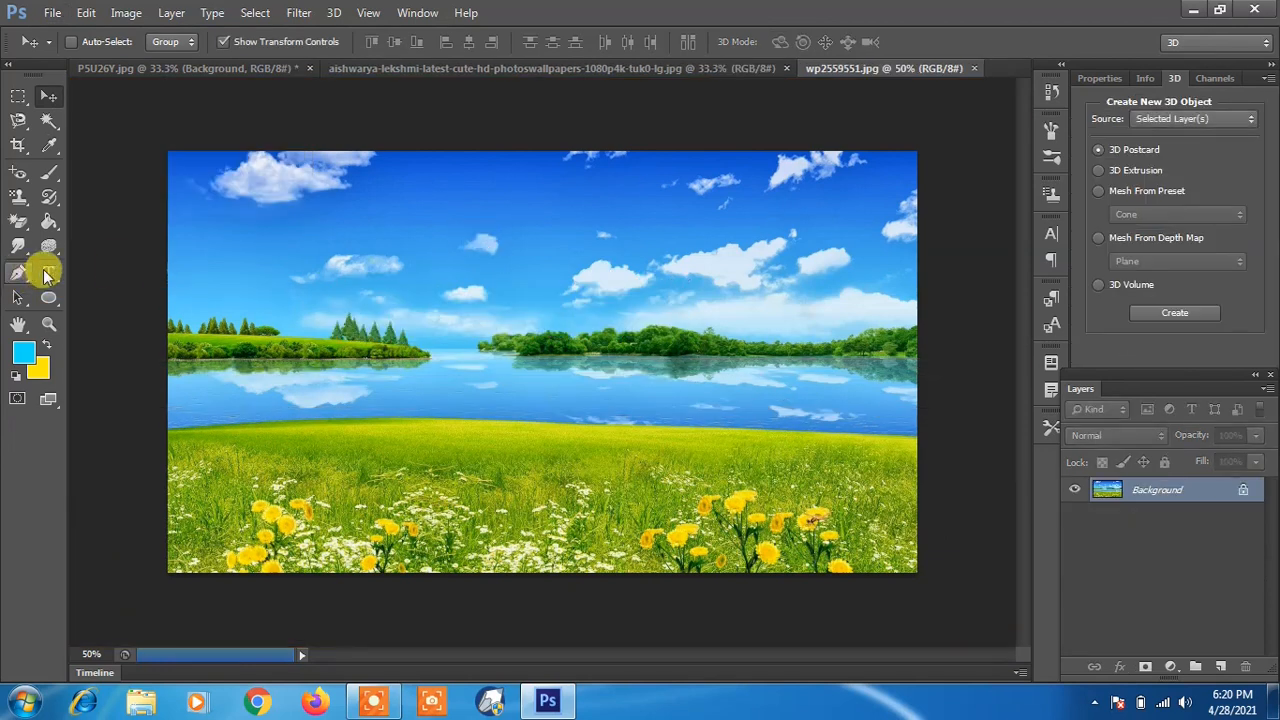
Step: Add the cyan text "computer" again over the small cloud in the sky of the landscape image
left_click(48, 272)
left_click(340, 259)
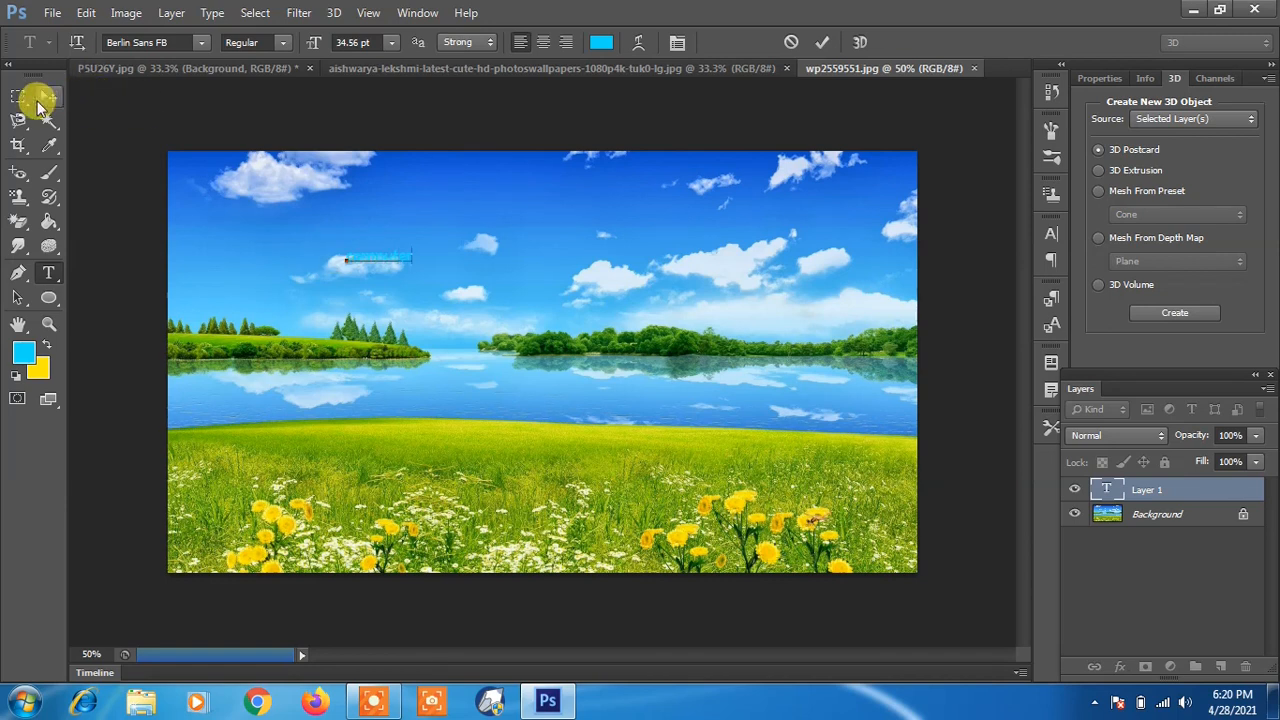
left_click(48, 96)
Step: Scale the computer text to about 510% width and 780% height, move it higher in the sky, and apply the transformation
left_click_drag(409, 265, 678, 378)
left_click_drag(541, 318, 499, 223)
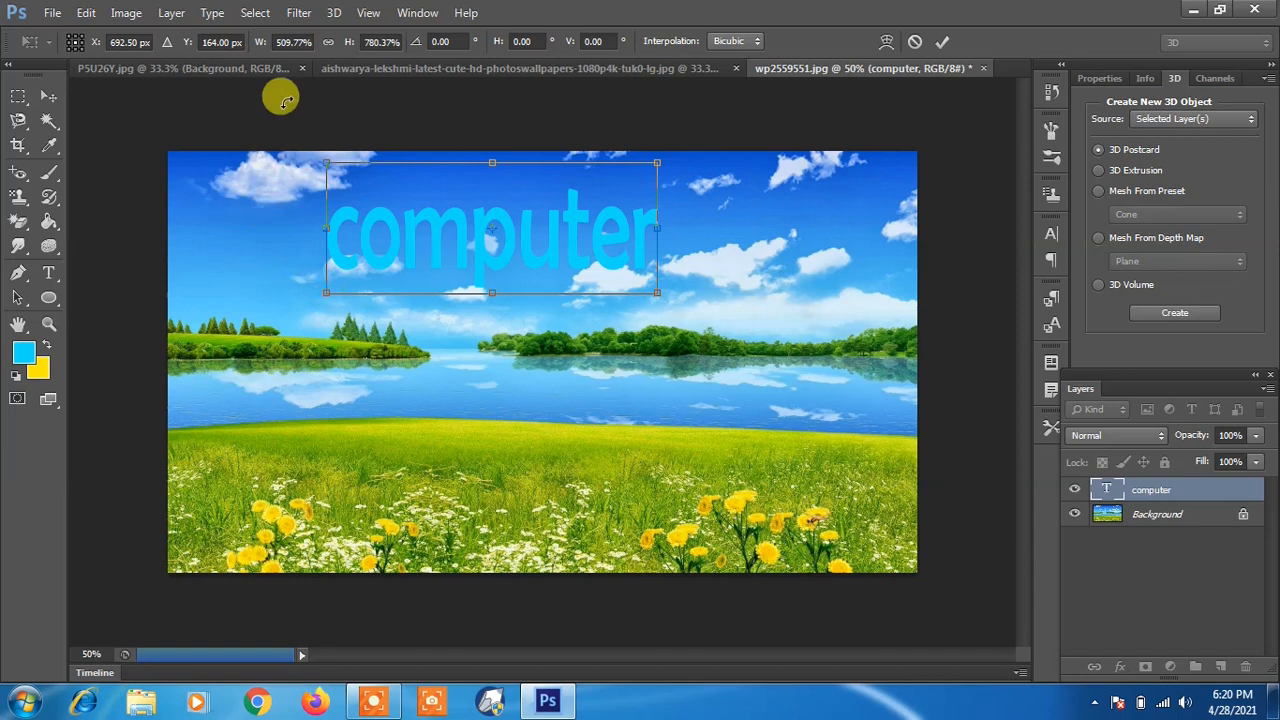
left_click(335, 12)
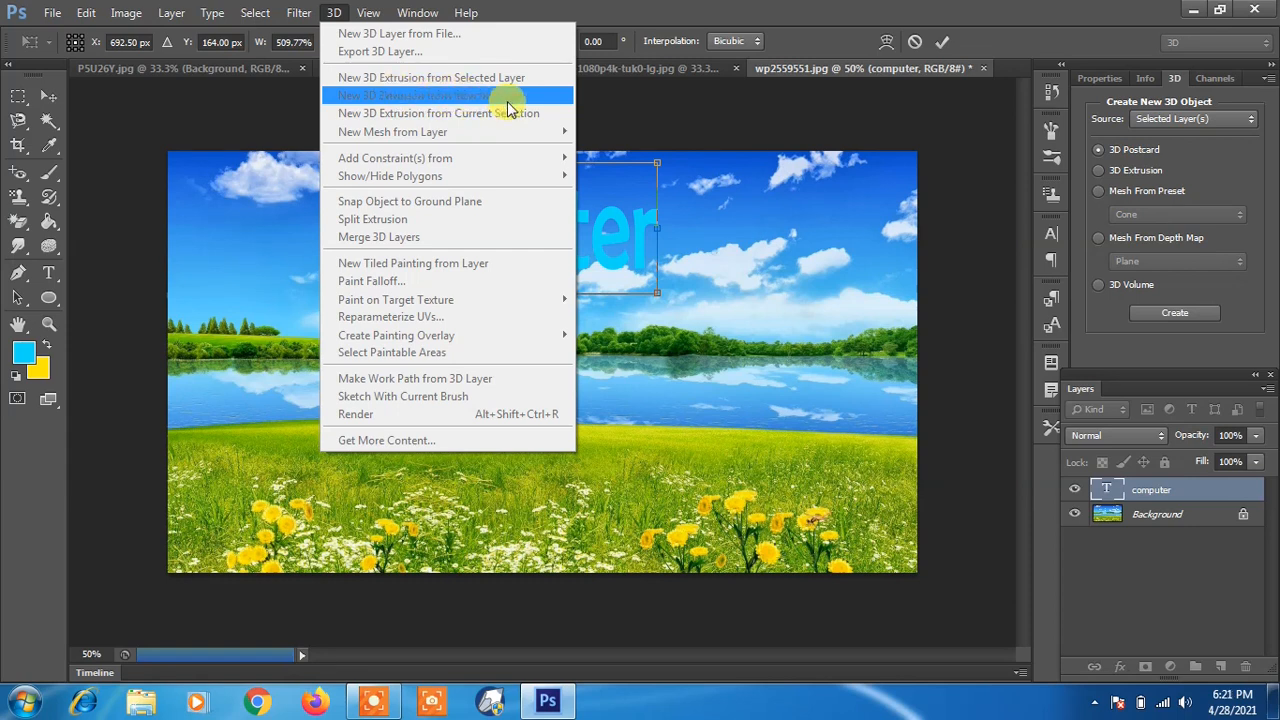
mouse_move(123, 12)
mouse_move(255, 12)
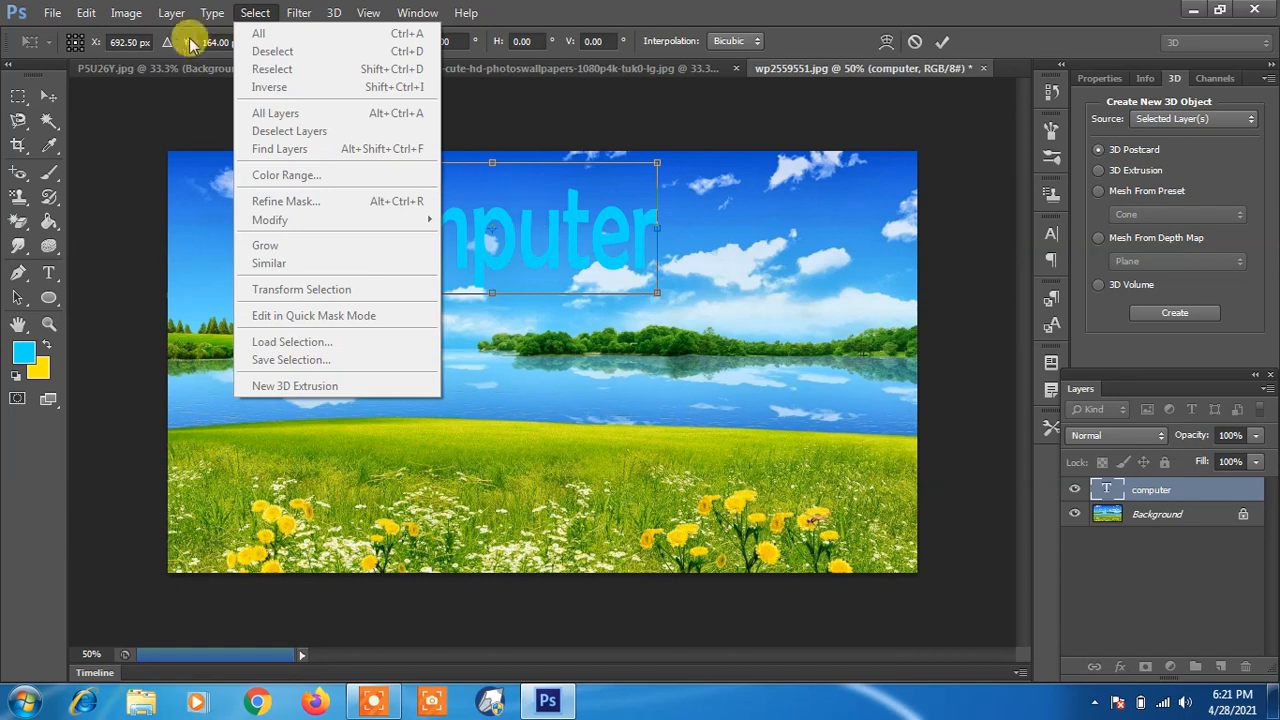
mouse_move(196, 14)
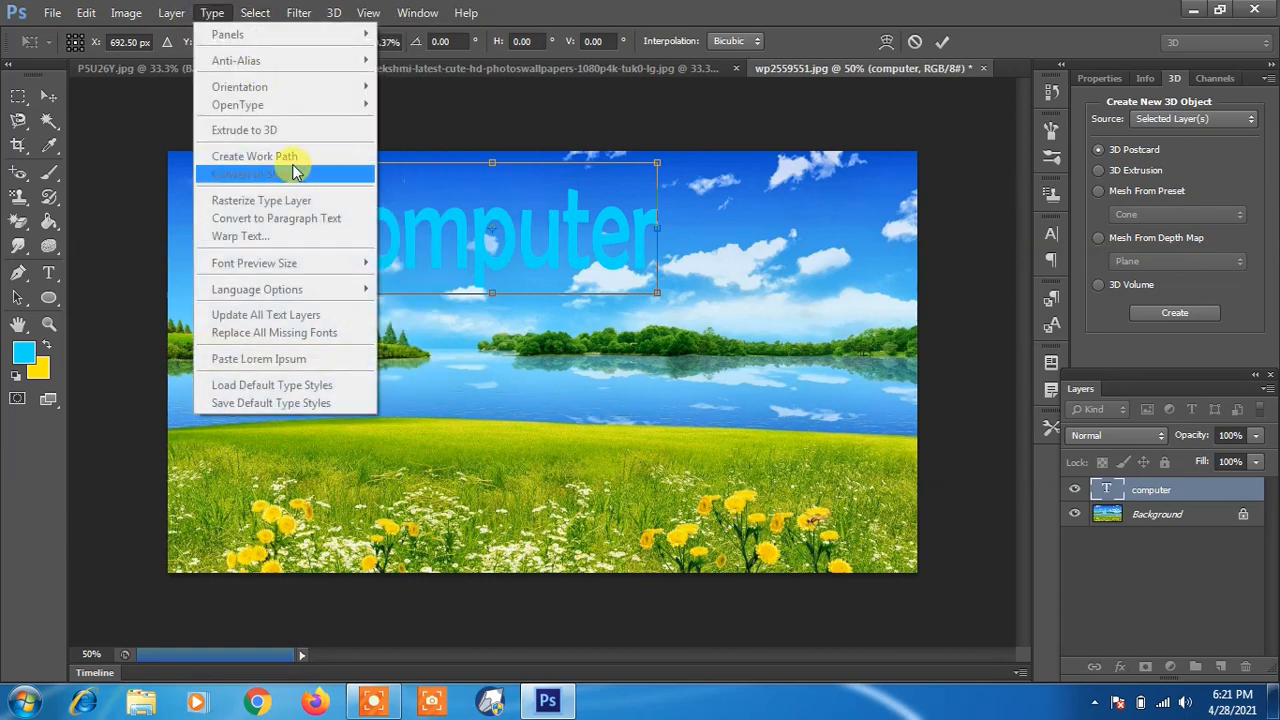
left_click(46, 95)
left_click(573, 276)
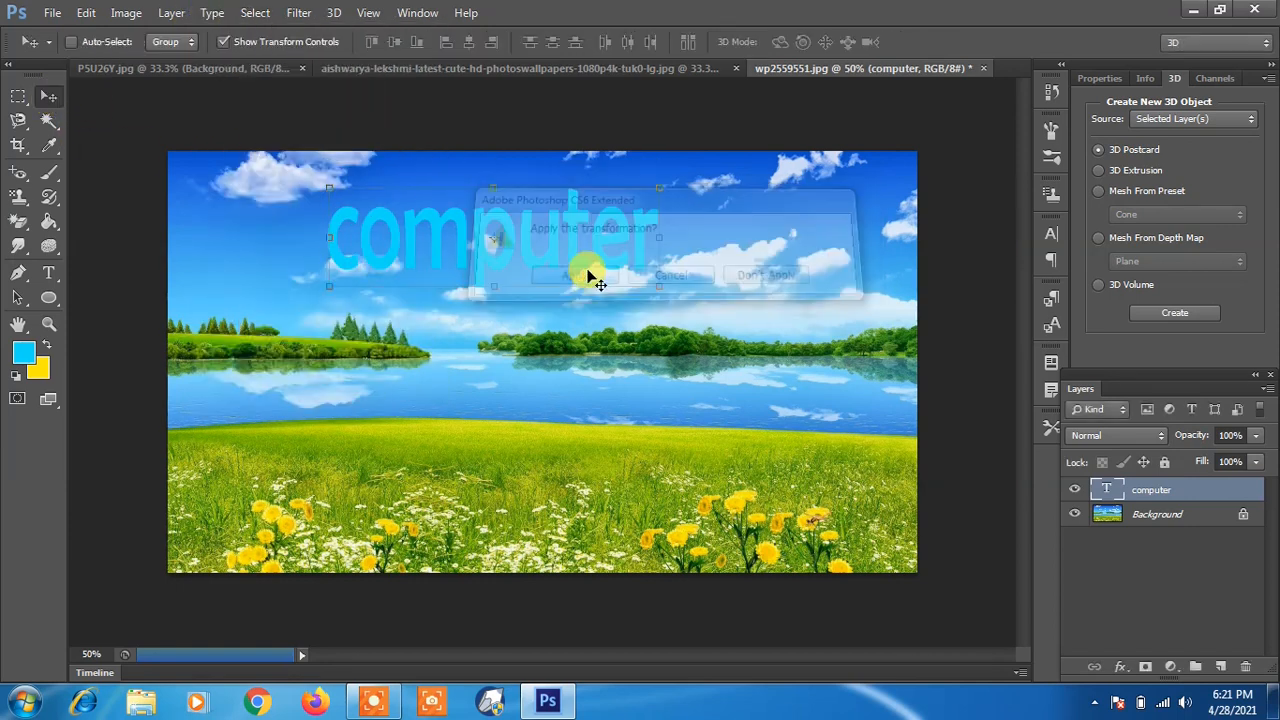
Step: Create a work path from the computer text and move the text layer down over the lake, away from the outline
left_click(170, 13)
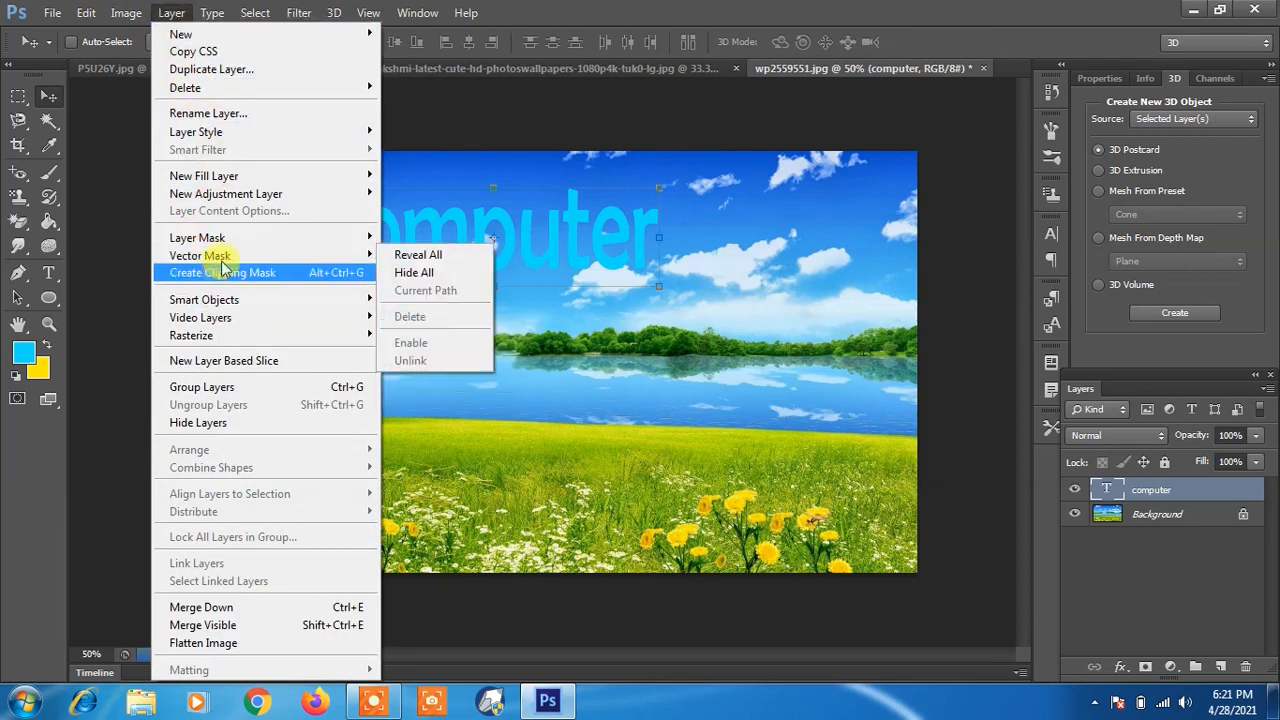
mouse_move(210, 14)
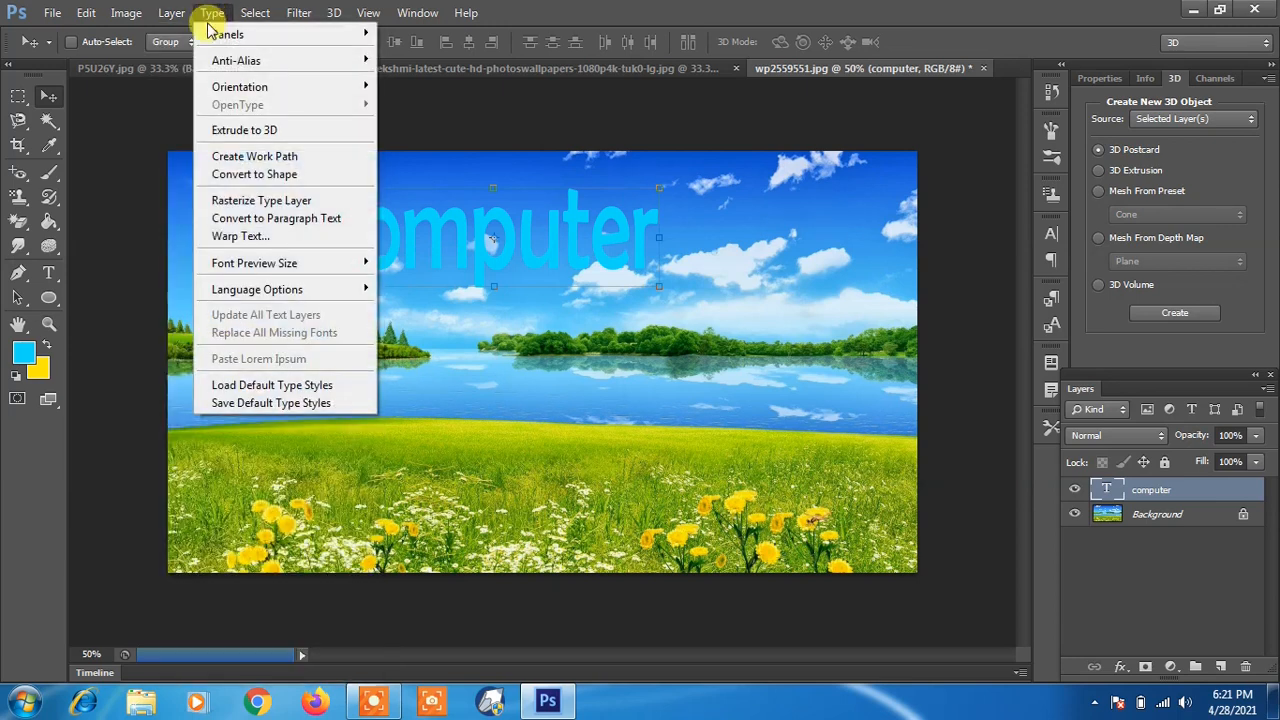
left_click(286, 161)
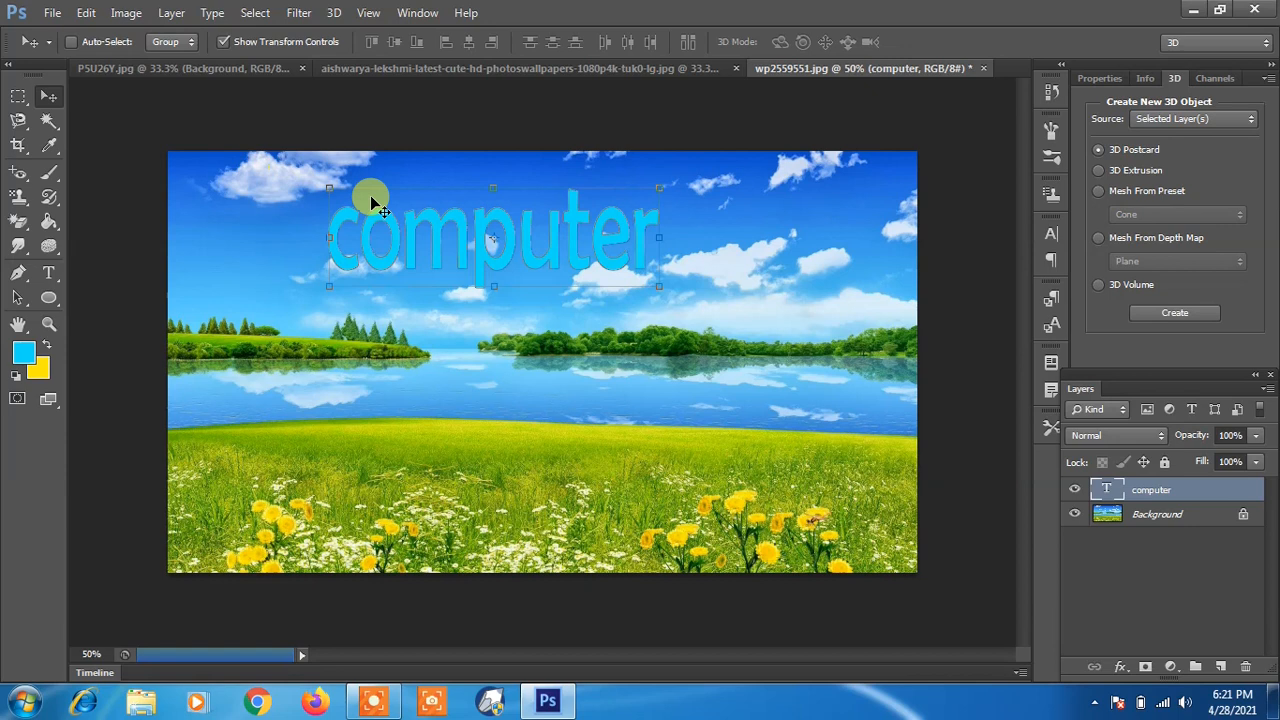
left_click_drag(412, 220, 560, 312)
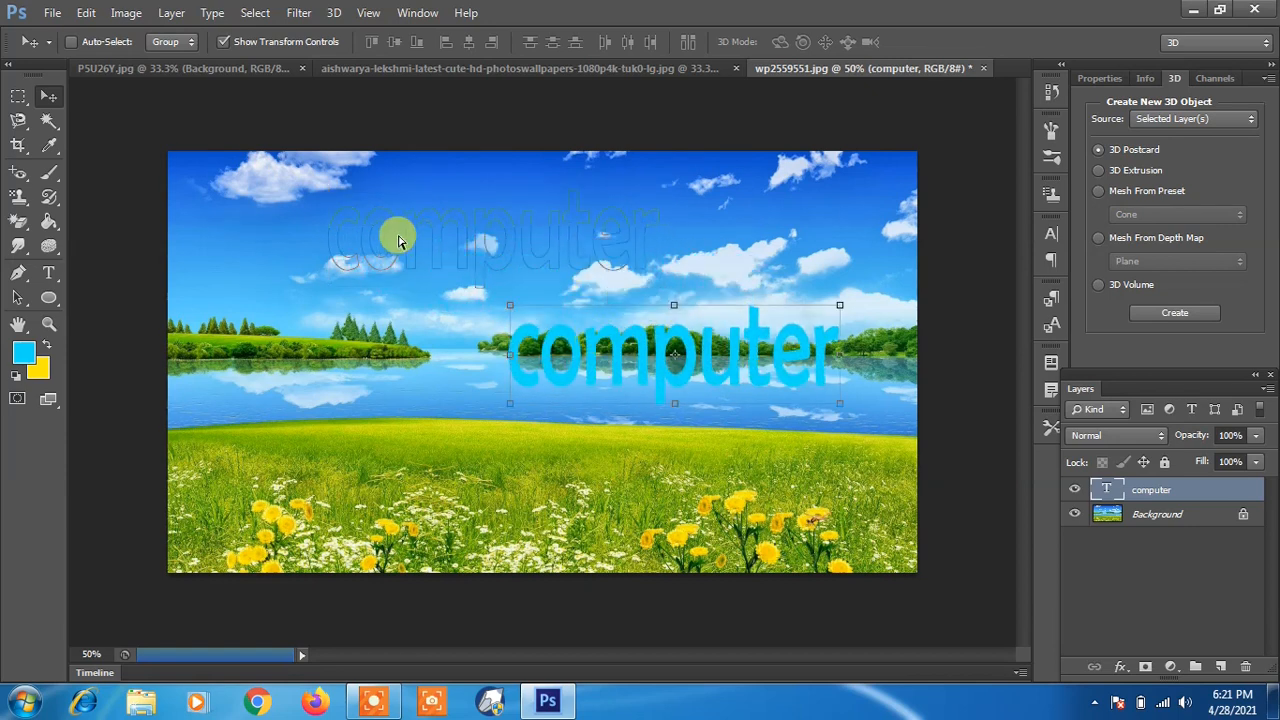
scroll(398, 240, "up", 2)
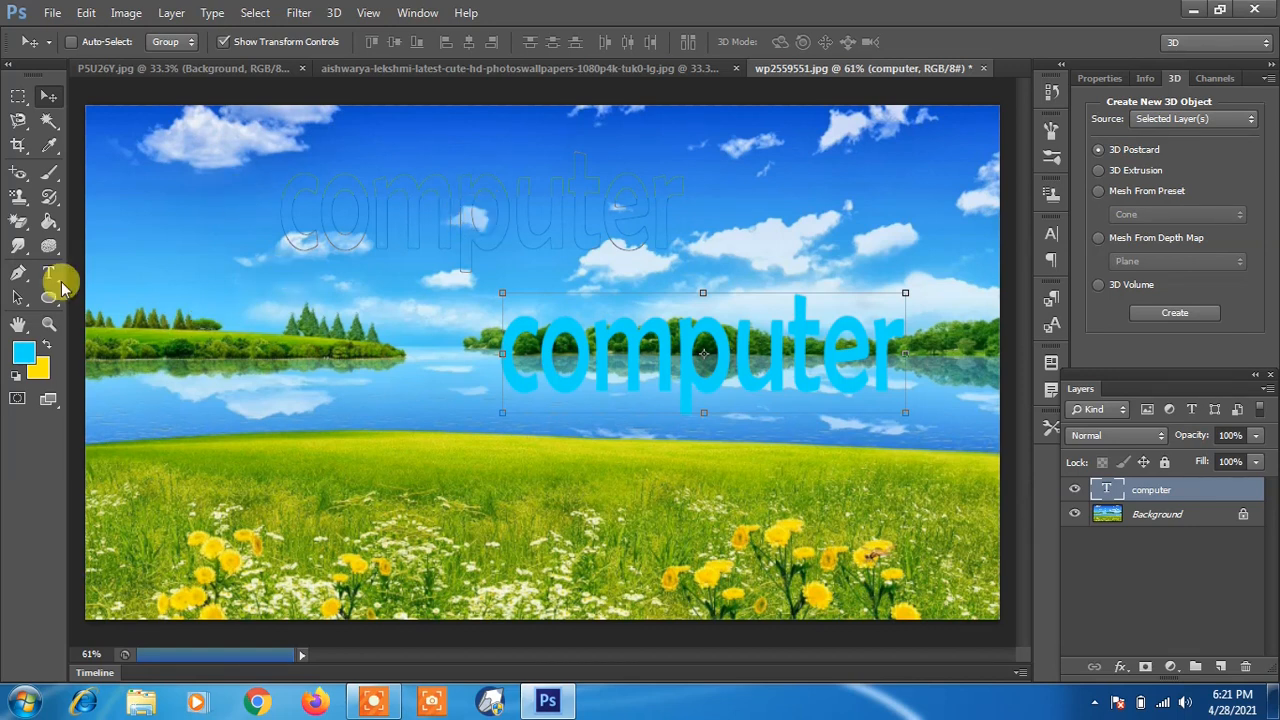
Step: Select all the letter outlines of the computer work path in the sky with the Path Selection Tool
left_click(19, 299)
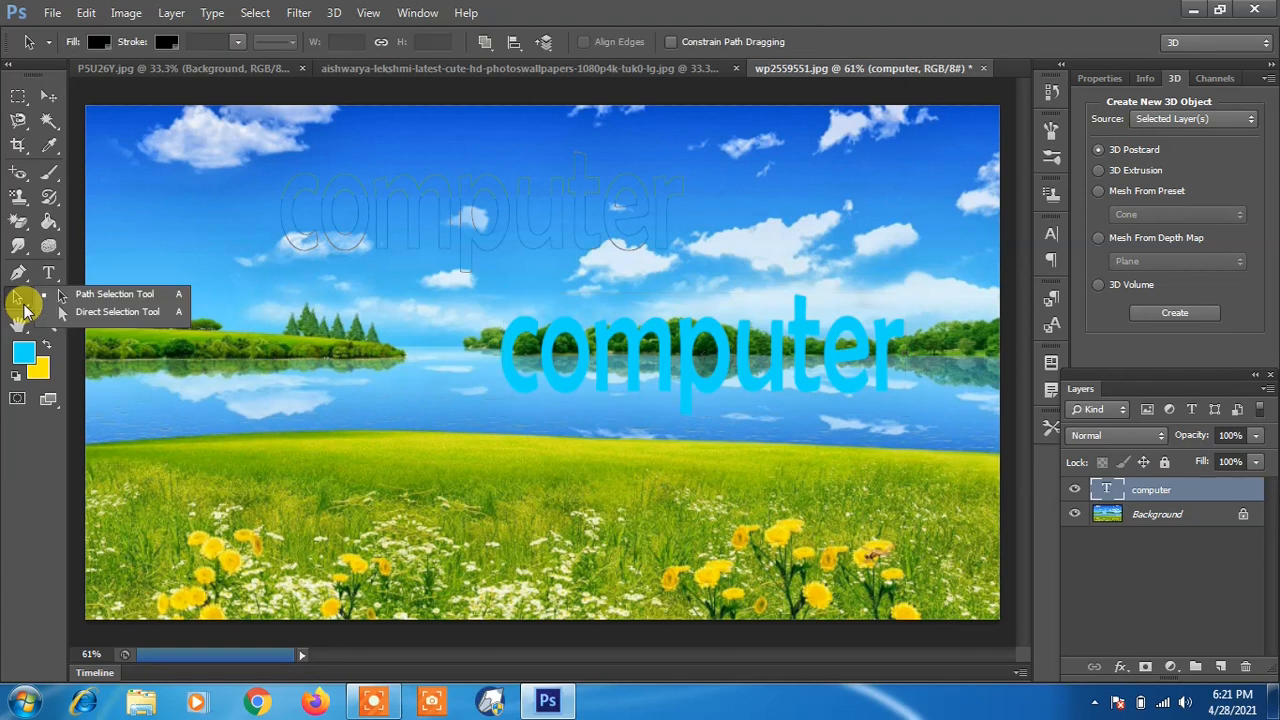
left_click(99, 295)
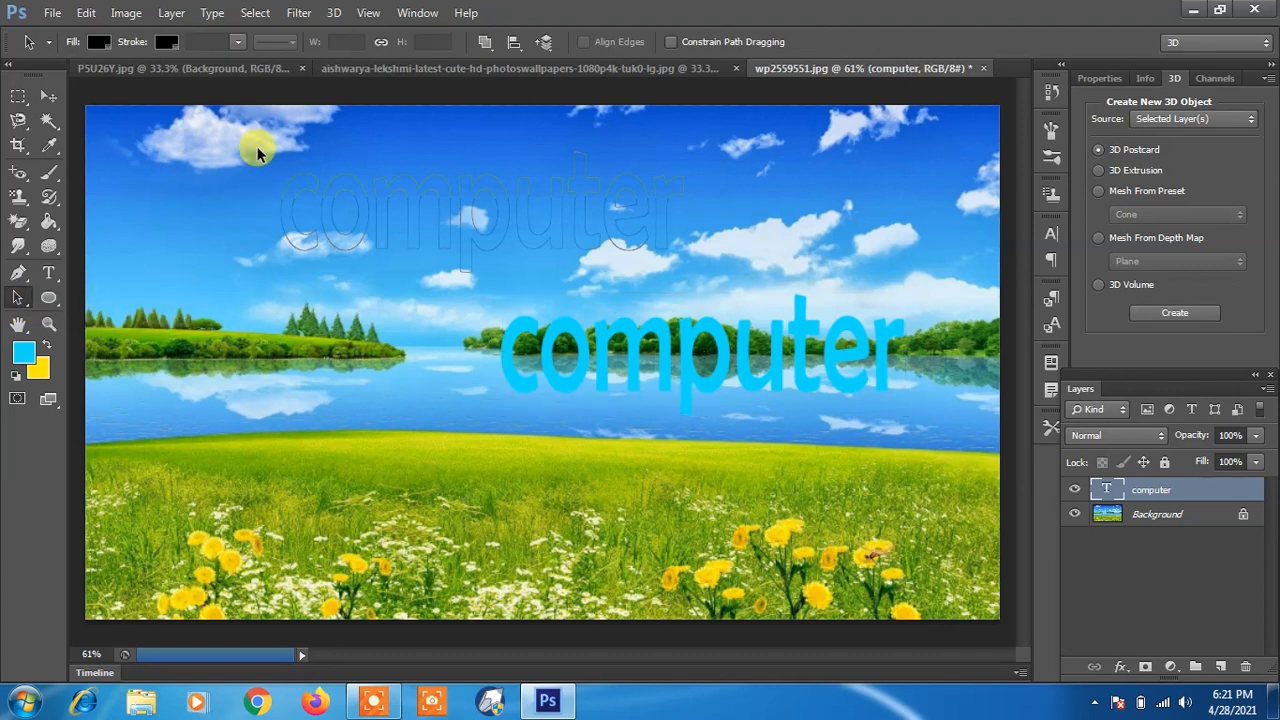
left_click_drag(252, 163, 497, 259)
left_click_drag(767, 301, 753, 295)
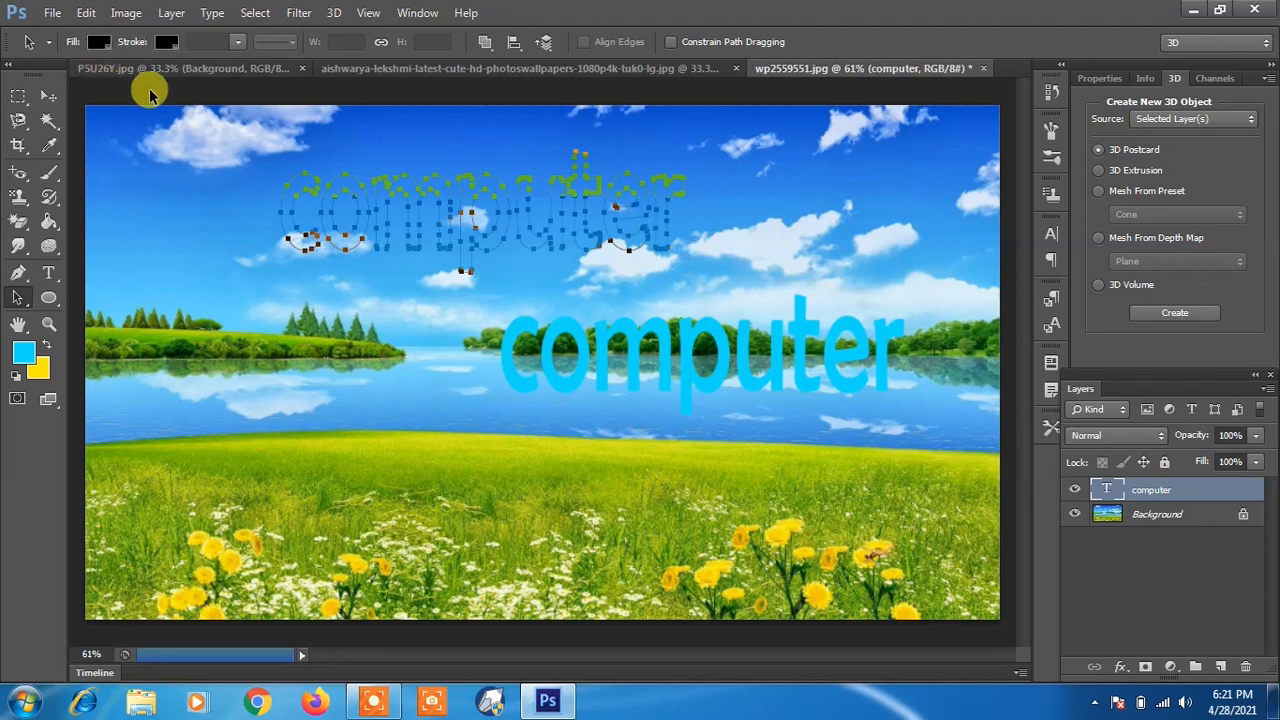
left_click(275, 192)
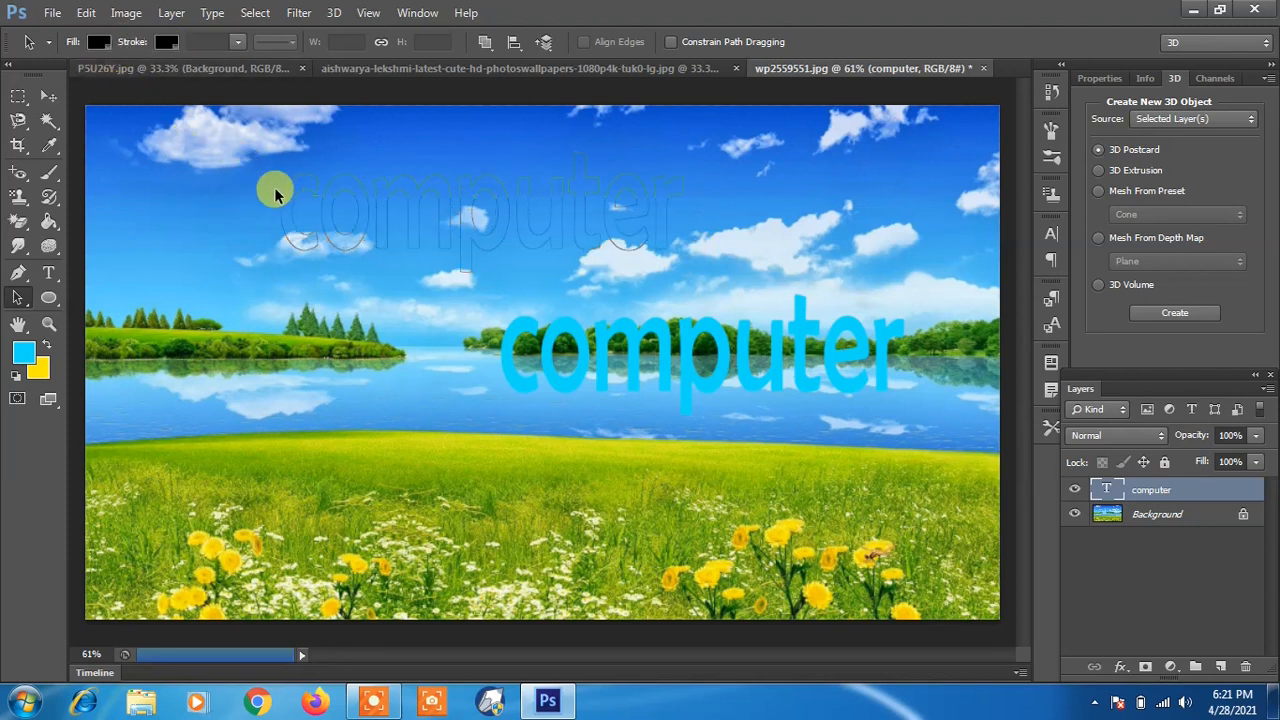
left_click_drag(283, 205, 234, 206)
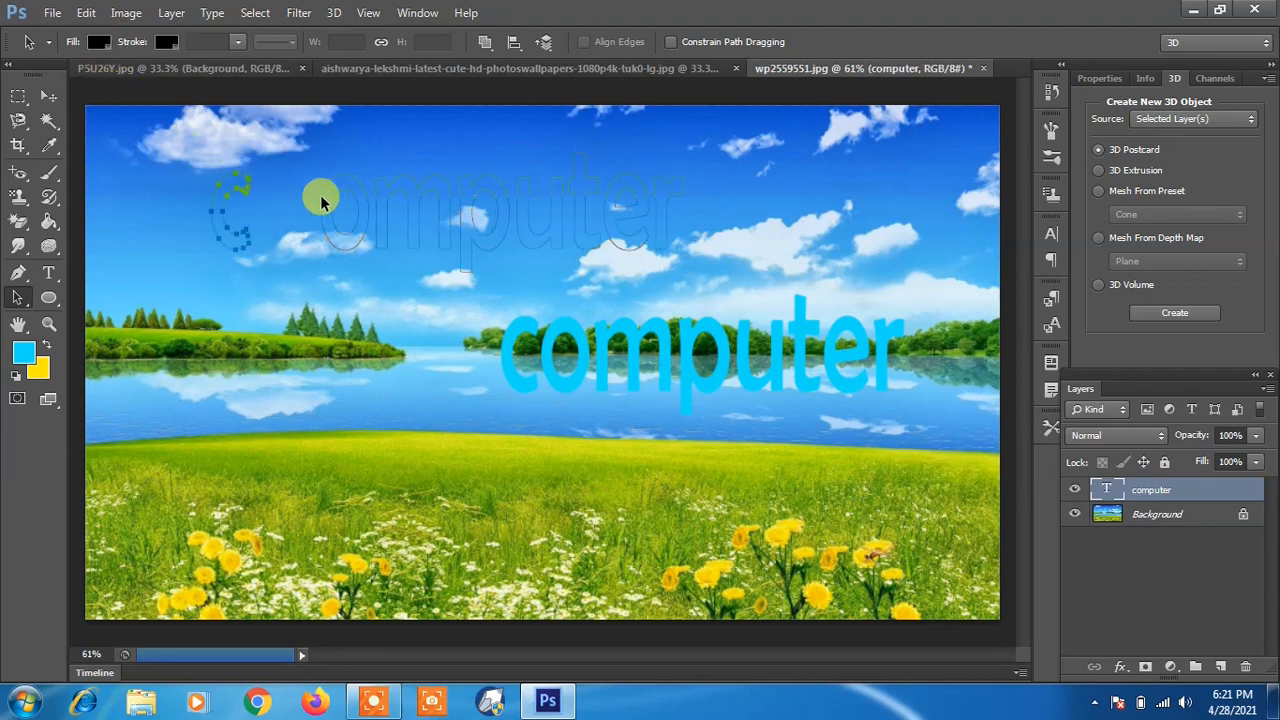
left_click_drag(215, 142, 641, 285)
left_click_drag(755, 284, 752, 285)
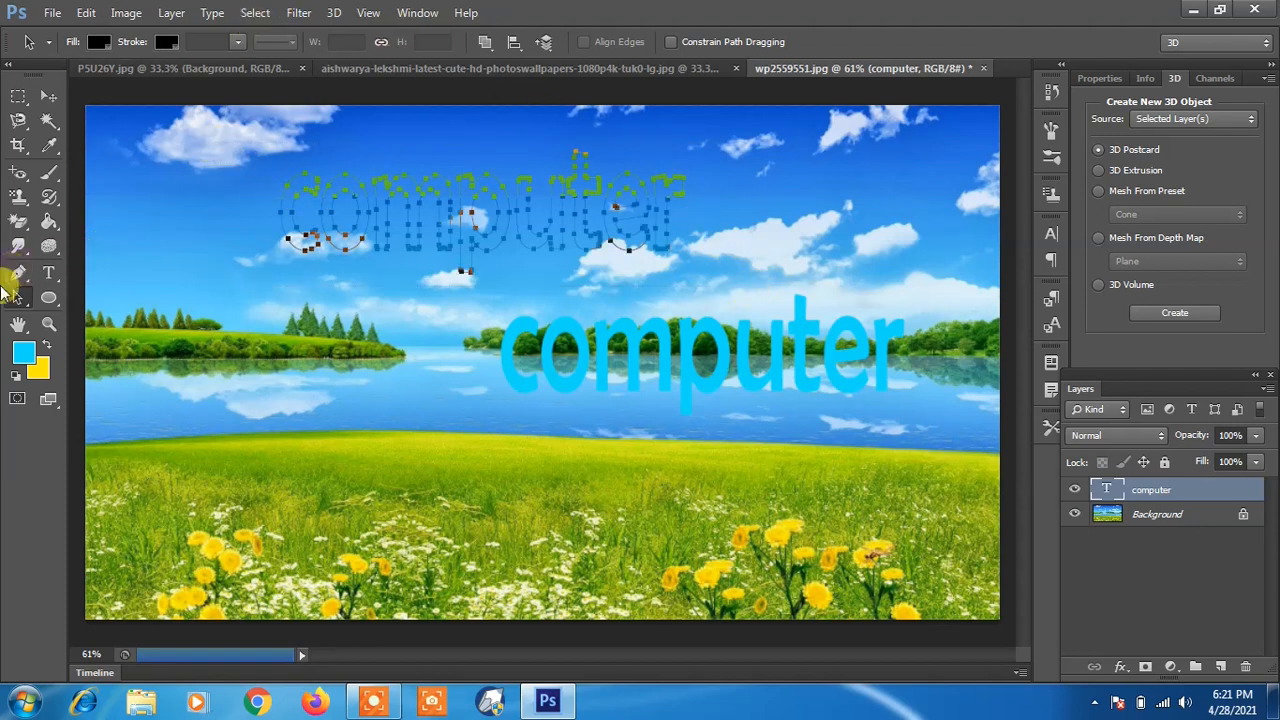
Step: Create a new 3D extrusion from the selected computer path
left_click(333, 13)
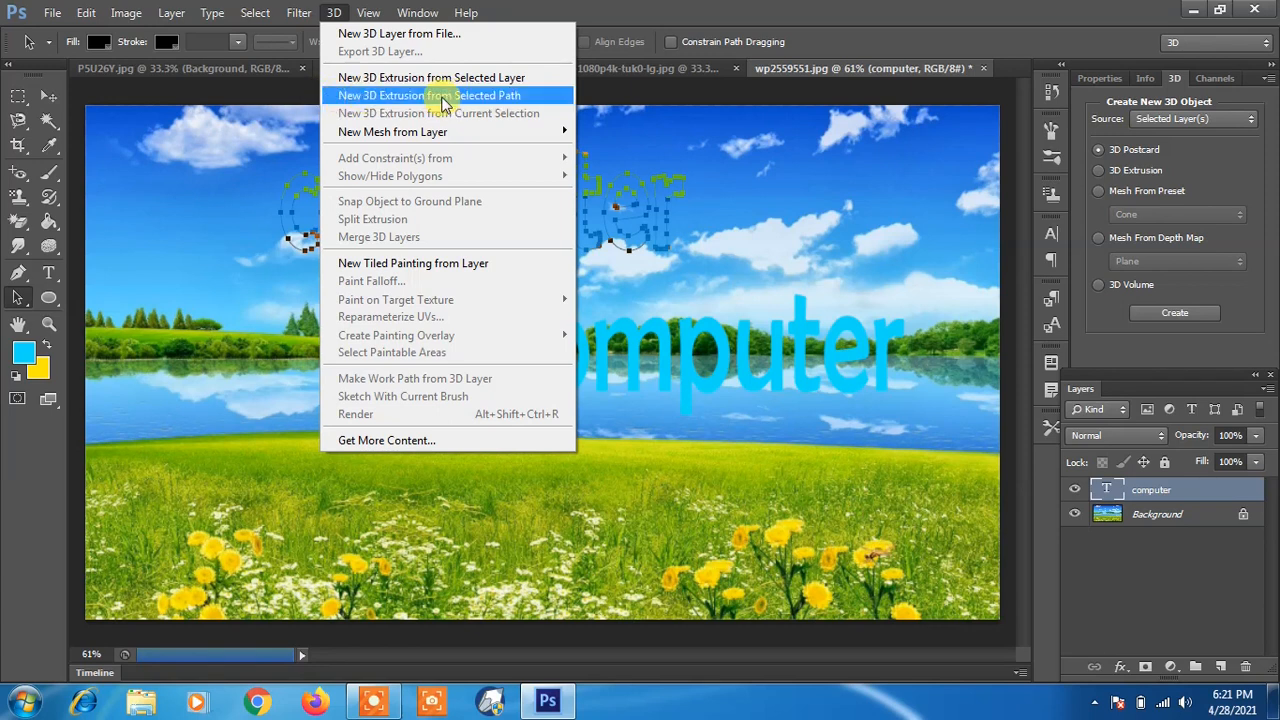
left_click(510, 97)
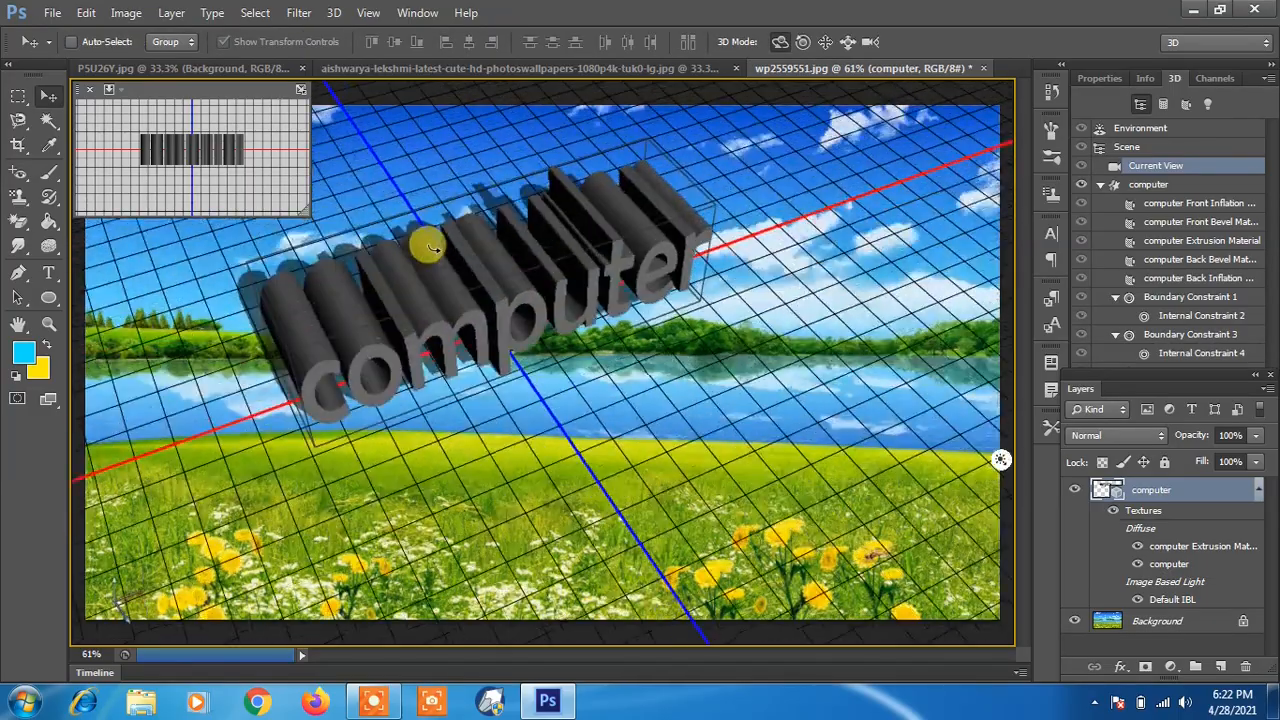
left_click_drag(390, 238, 384, 214)
mouse_move(561, 211)
left_mouse_down()
mouse_move(512, 220)
mouse_move(651, 216)
mouse_move(586, 214)
mouse_move(543, 236)
mouse_move(537, 217)
left_mouse_up()
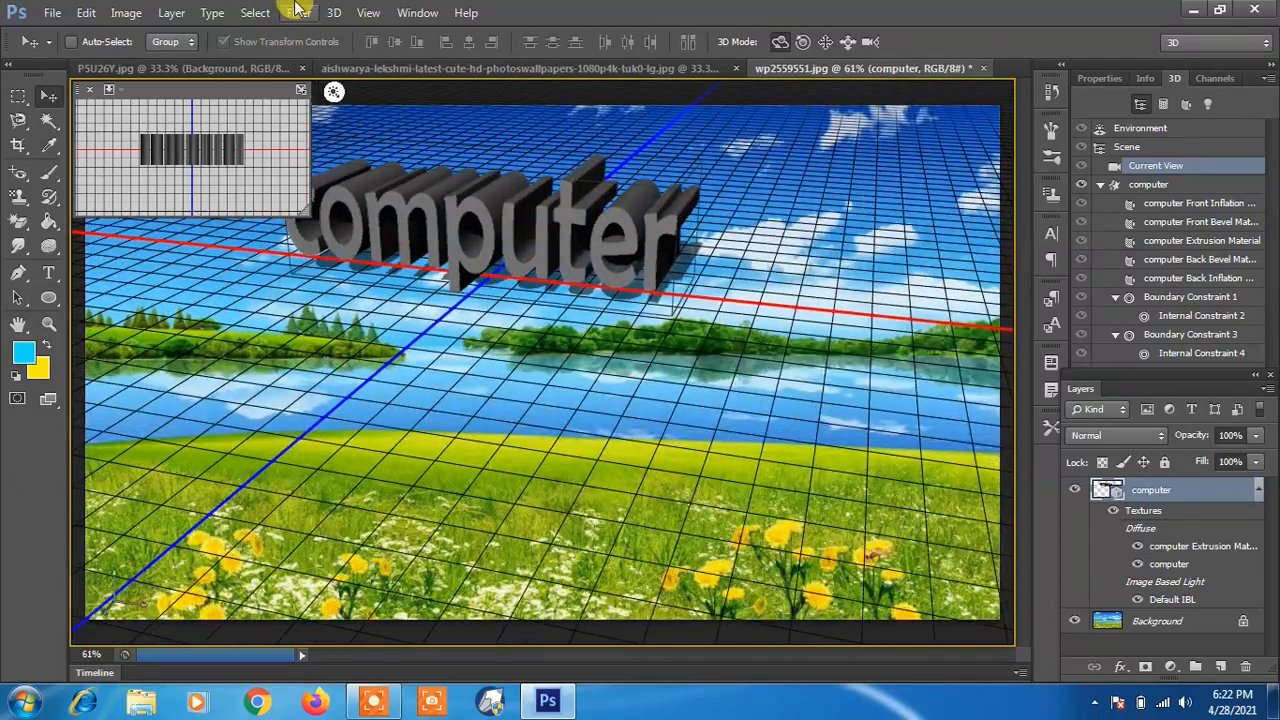
Step: Revert the landscape image to its saved state, discarding the extruded path
left_click(303, 14)
mouse_move(334, 13)
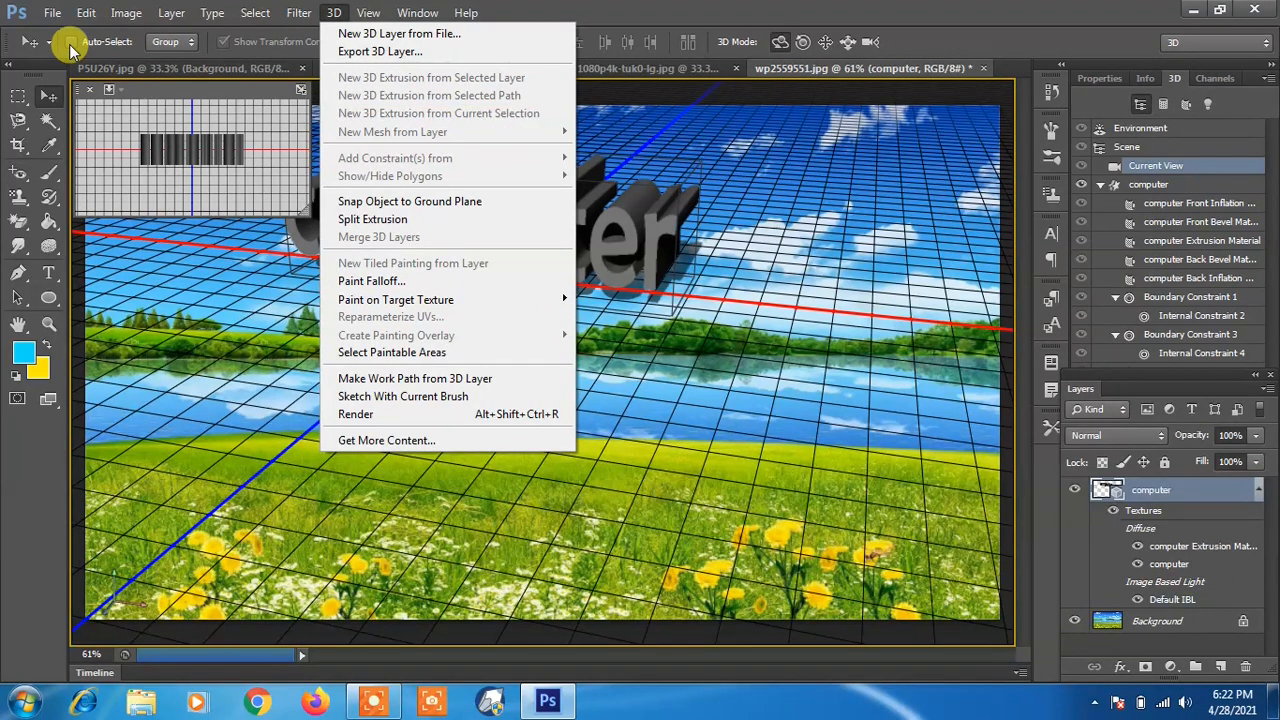
left_click(52, 12)
left_click(52, 12)
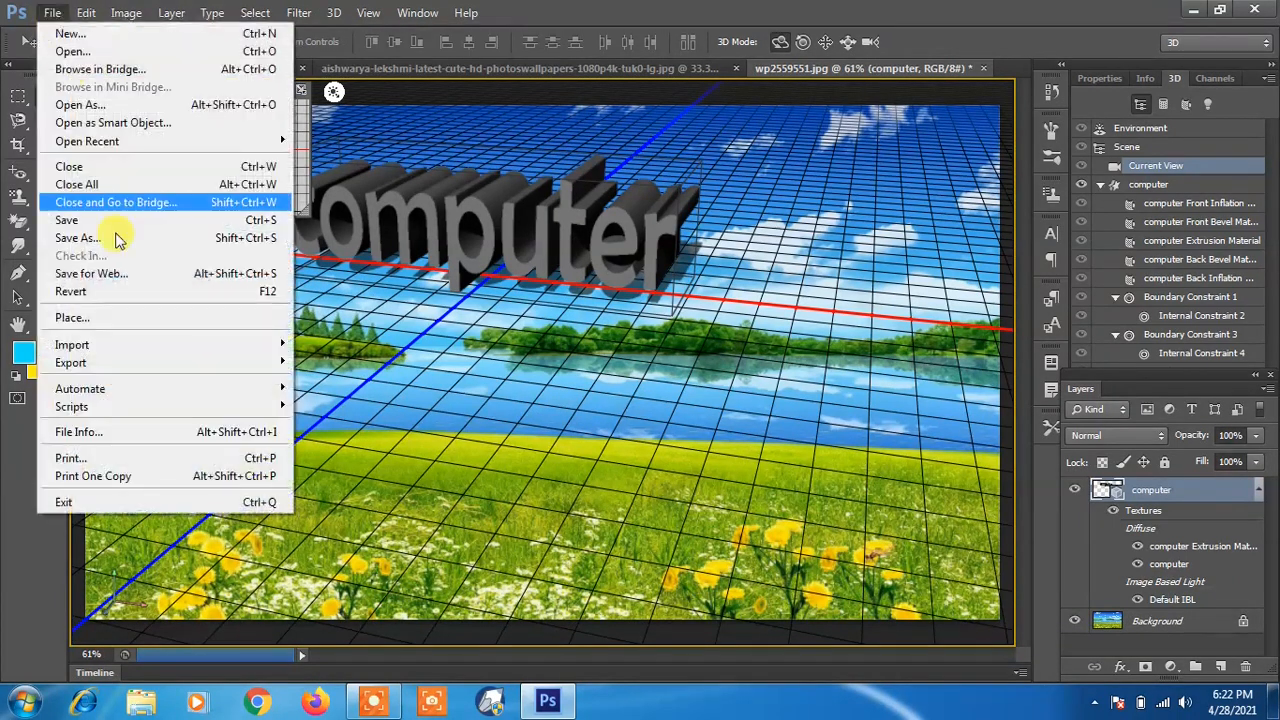
left_click(49, 297)
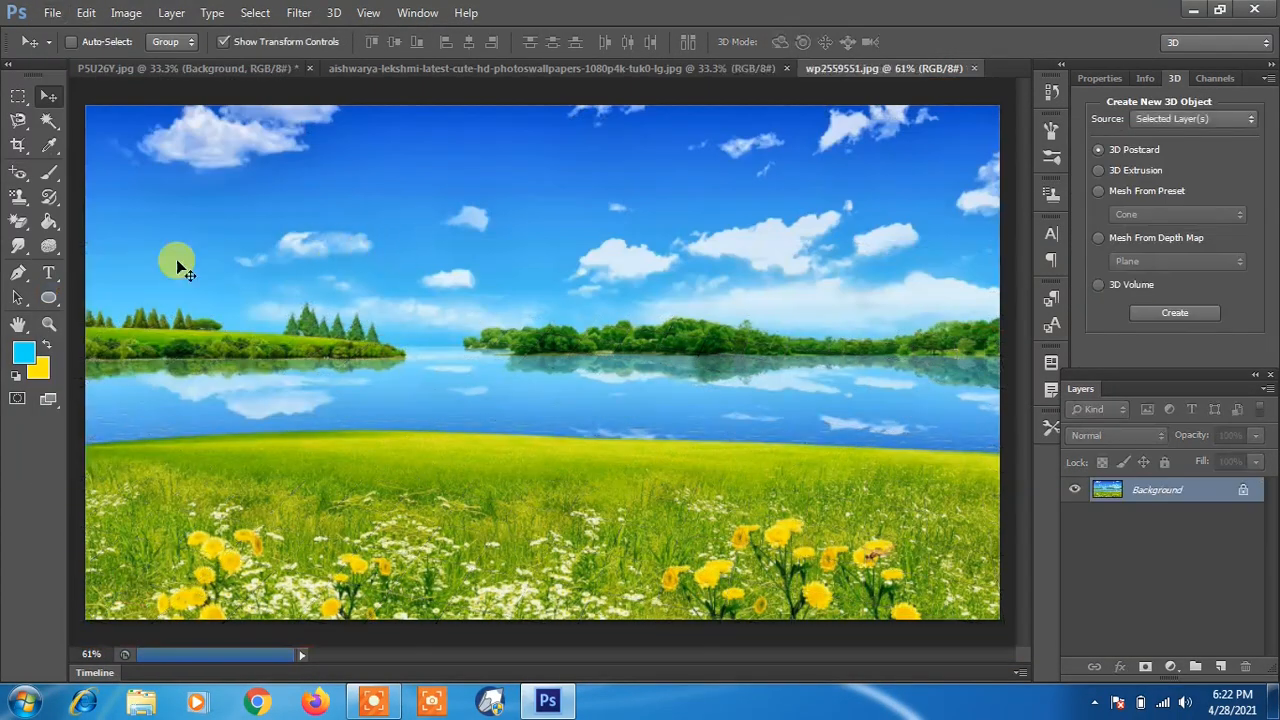
Step: Select a rectangle over the tree-lined shore and lake at the image's centre and create a 3D extrusion from the current selection
left_click(18, 96)
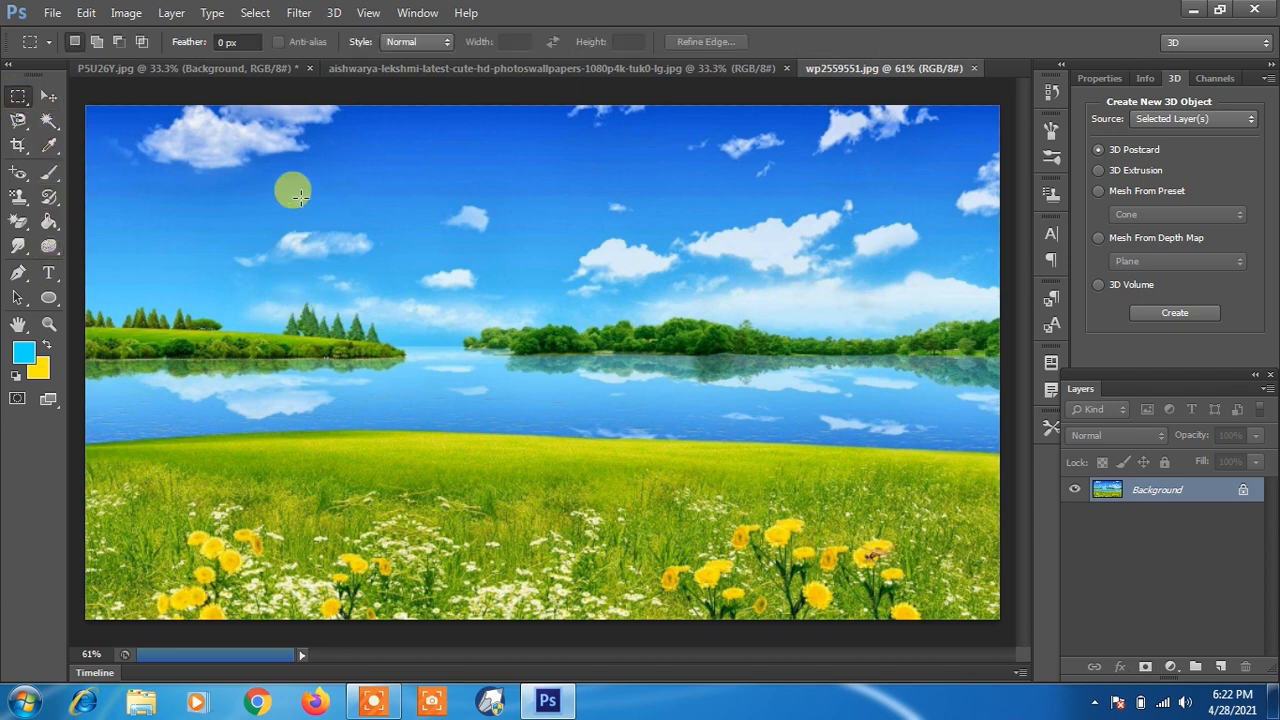
left_click_drag(462, 299, 687, 414)
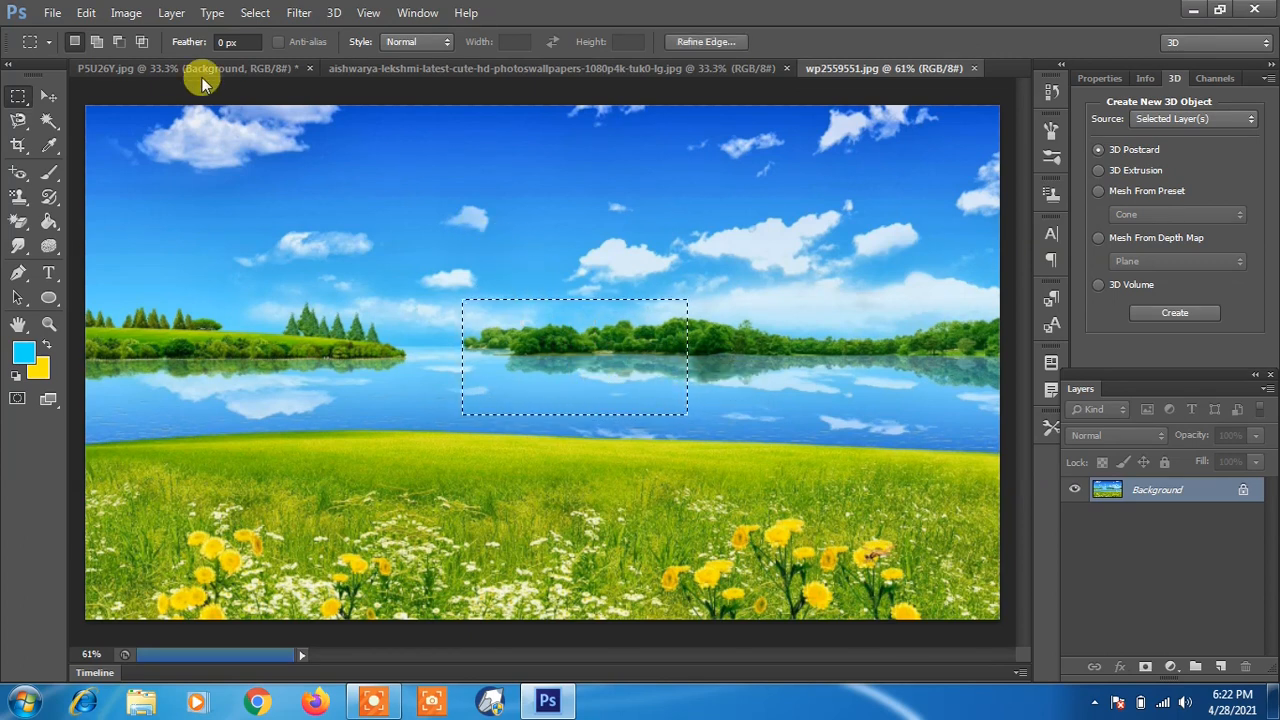
left_click(48, 95)
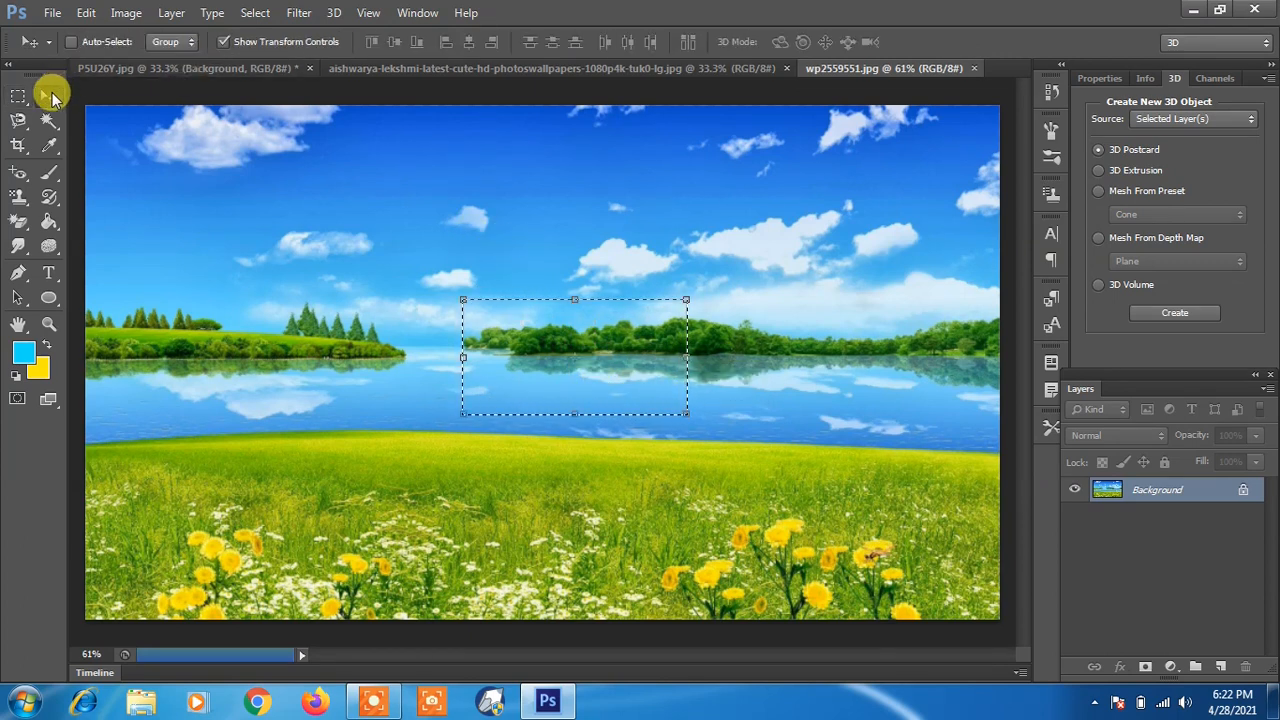
left_click(335, 14)
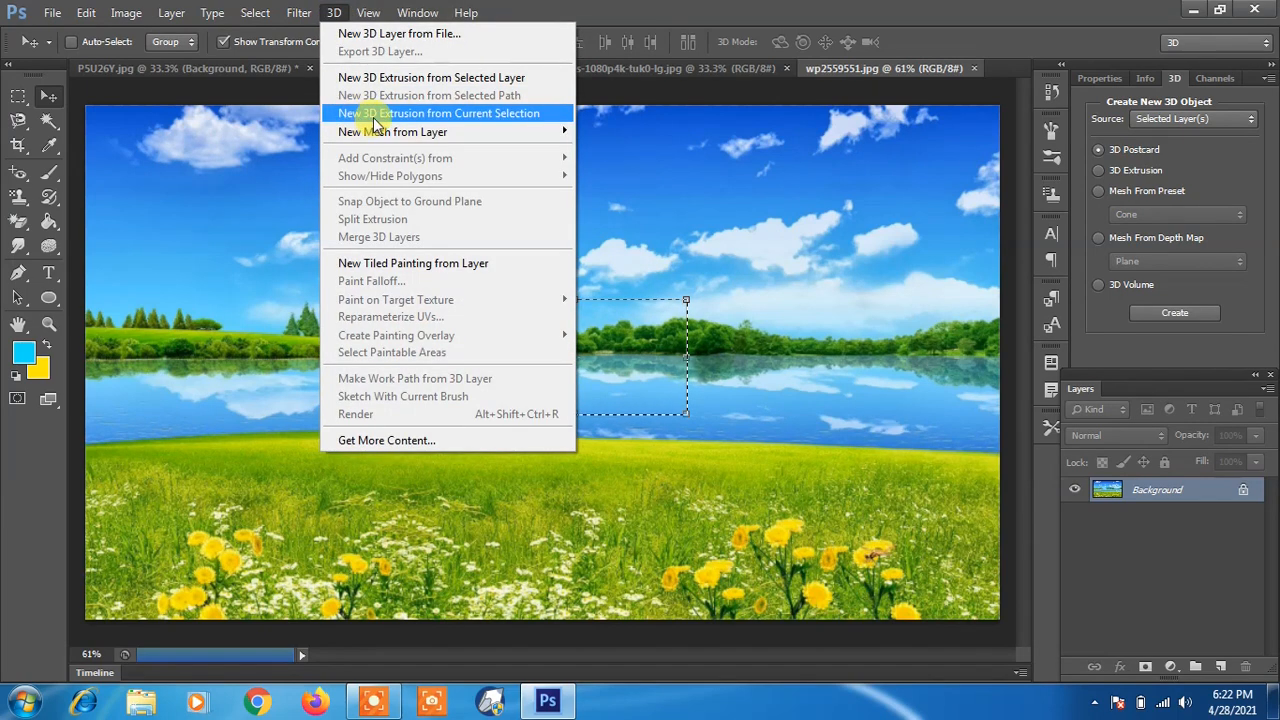
left_click(508, 114)
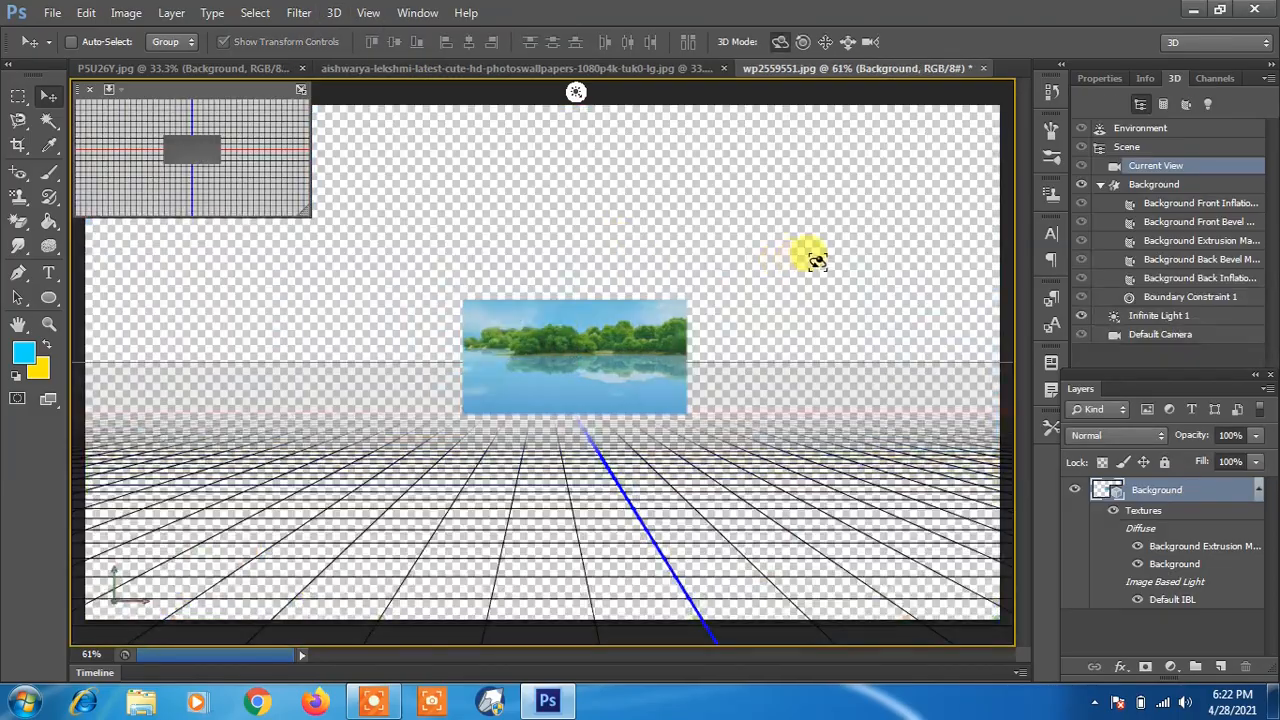
left_click_drag(847, 243, 757, 249)
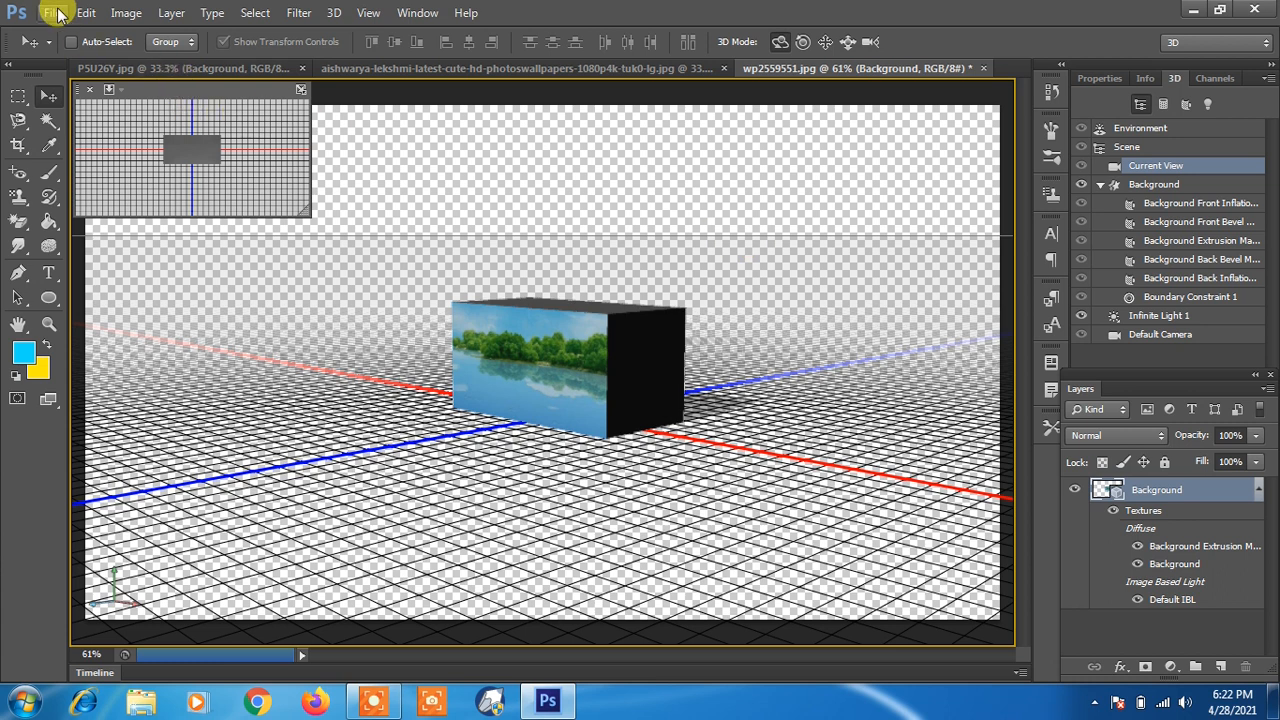
Step: Revert the landscape image to its saved state and turn its background layer into a 3D postcard mesh
left_click(53, 13)
left_click(137, 292)
left_click(333, 13)
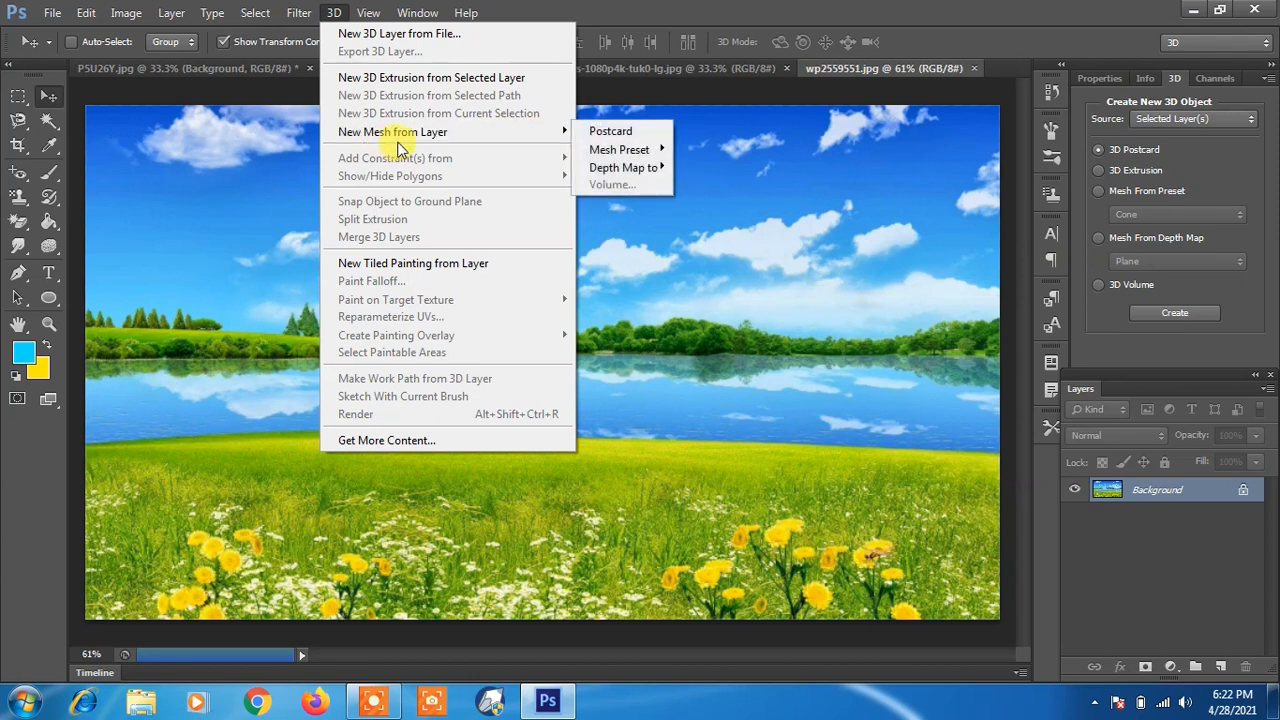
mouse_move(384, 141)
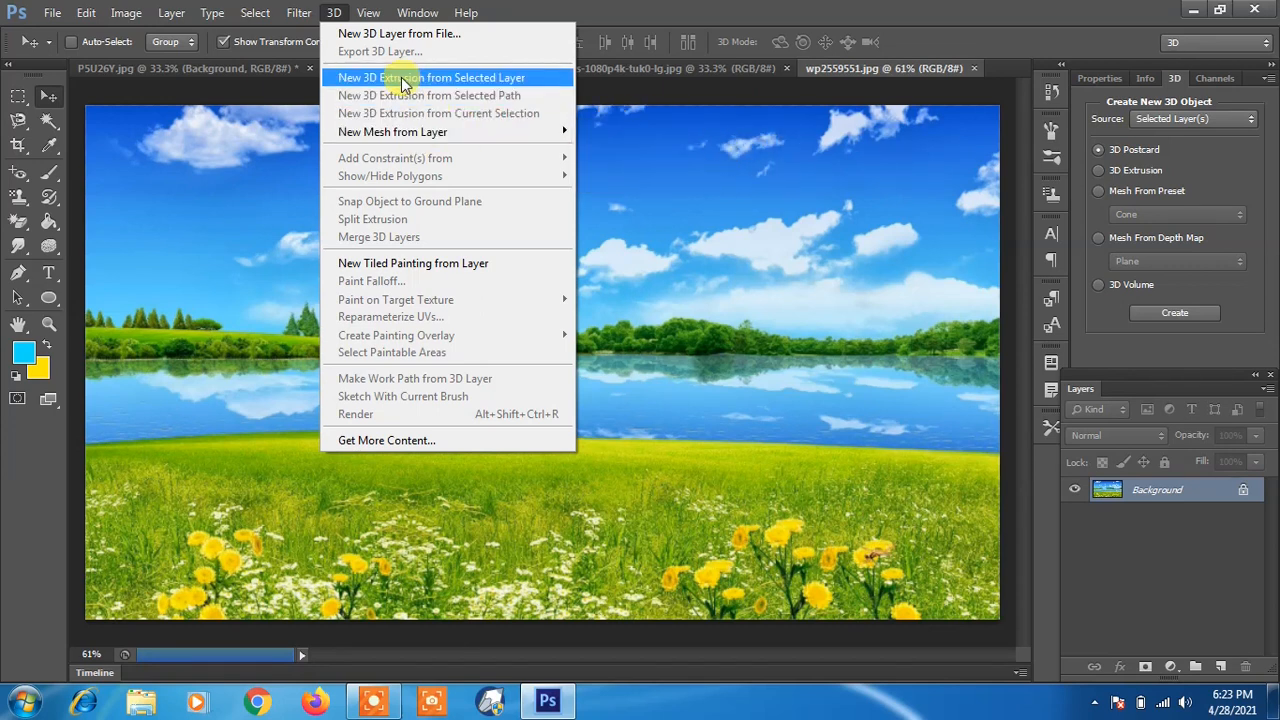
mouse_move(470, 132)
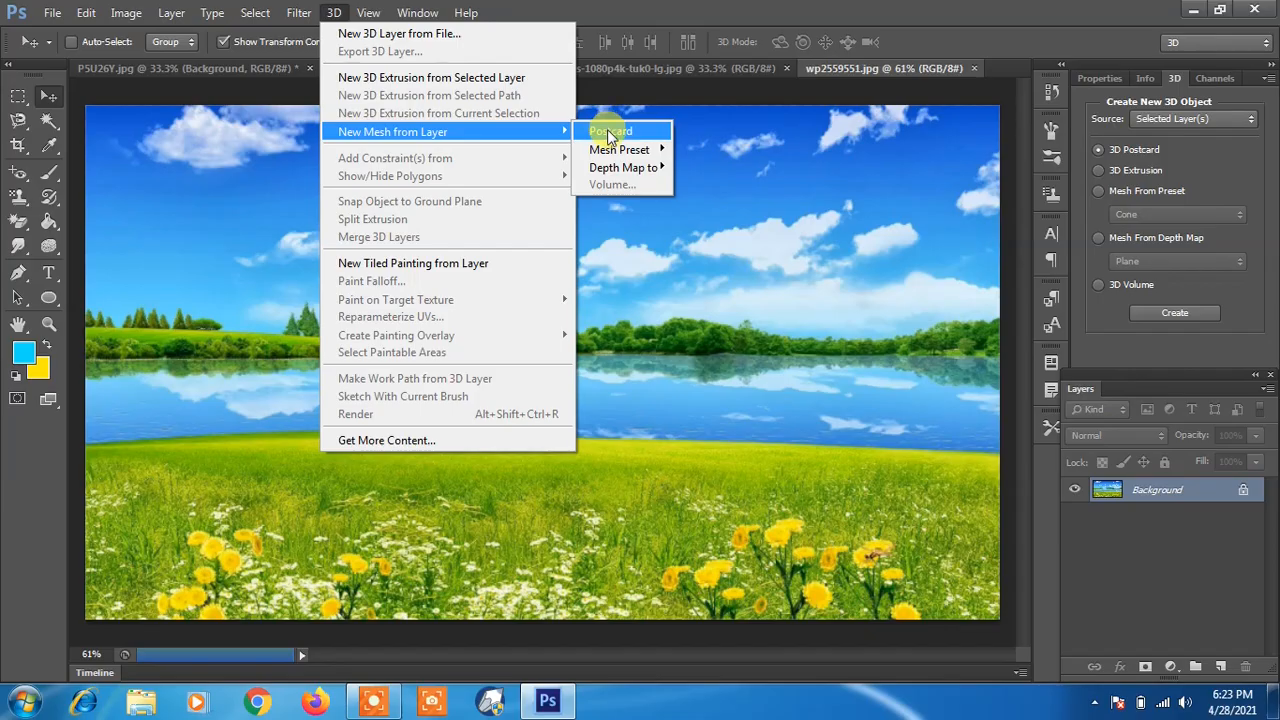
left_click(610, 133)
left_click_drag(843, 143, 251, 91)
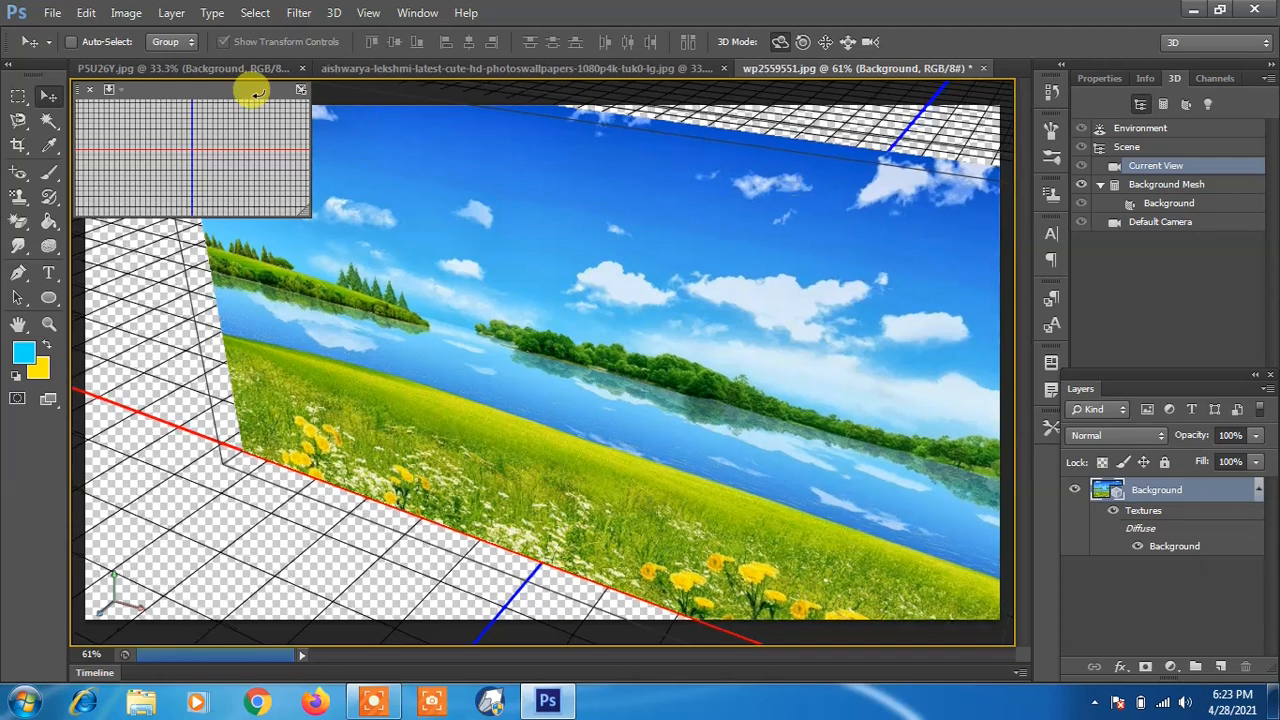
Step: Discard the postcard by reverting the image, and create a 3D extrusion from the whole background layer
left_click(50, 12)
left_click(110, 291)
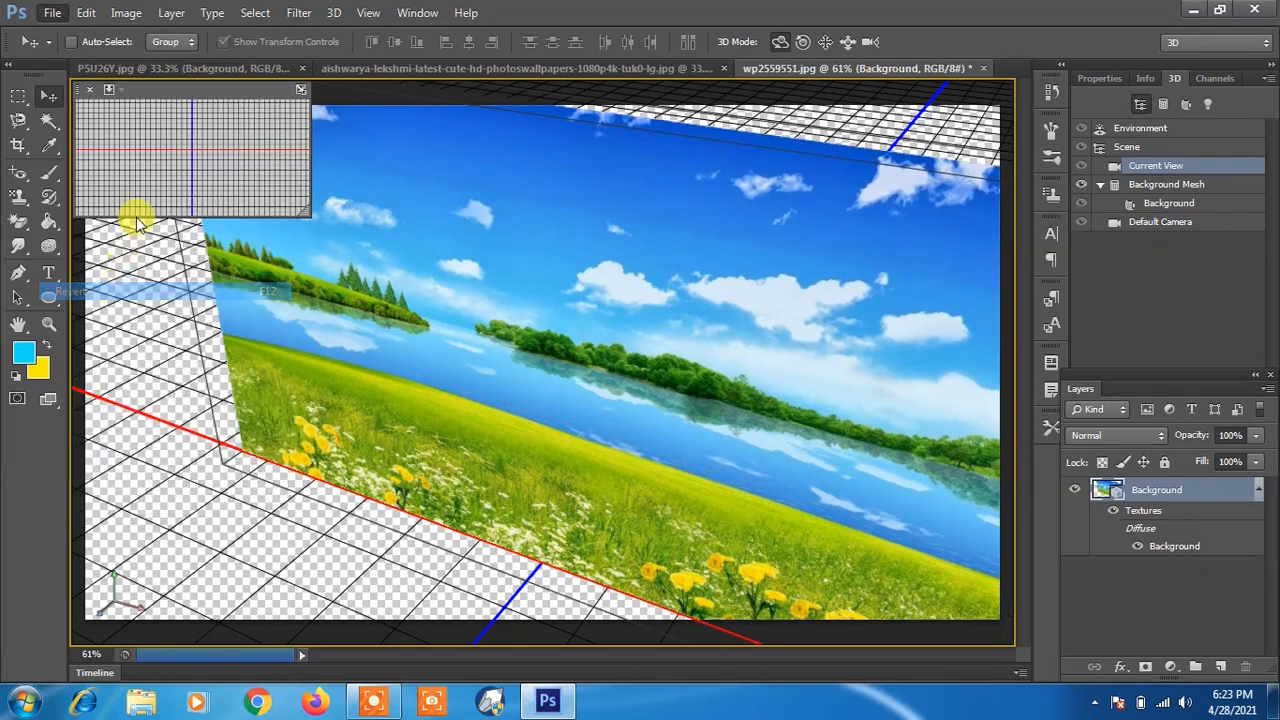
left_click(338, 13)
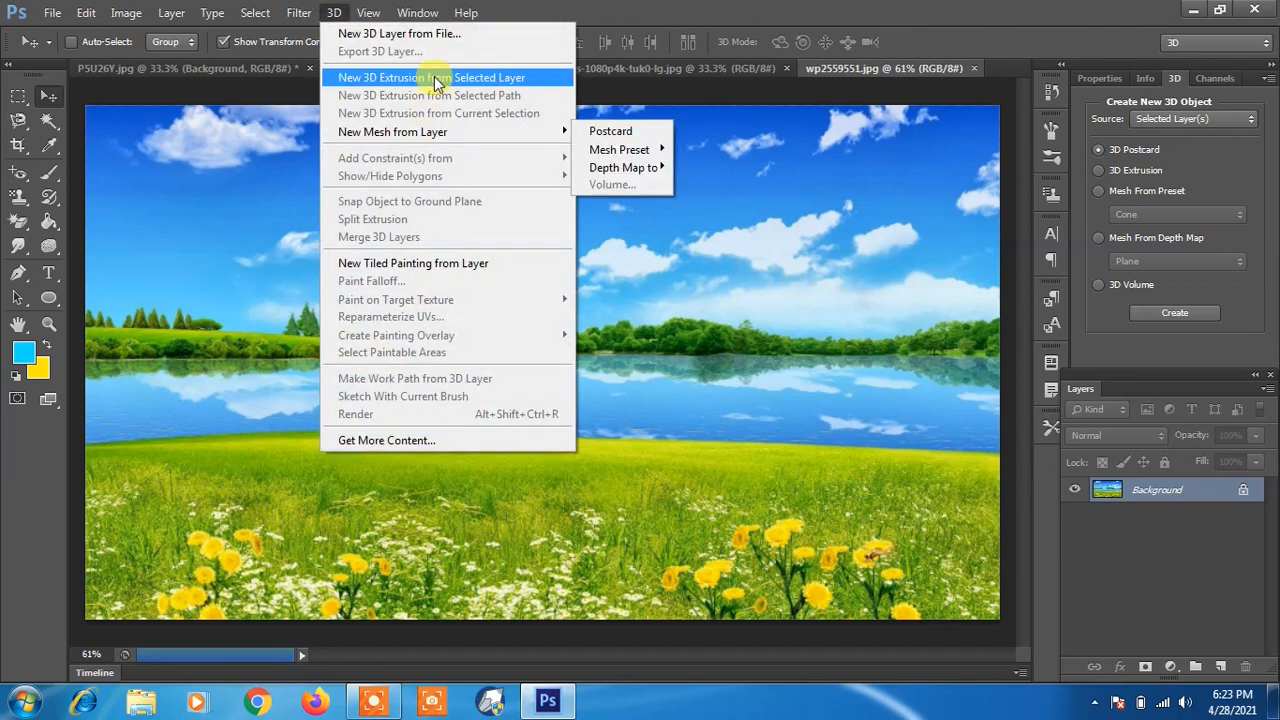
mouse_move(442, 131)
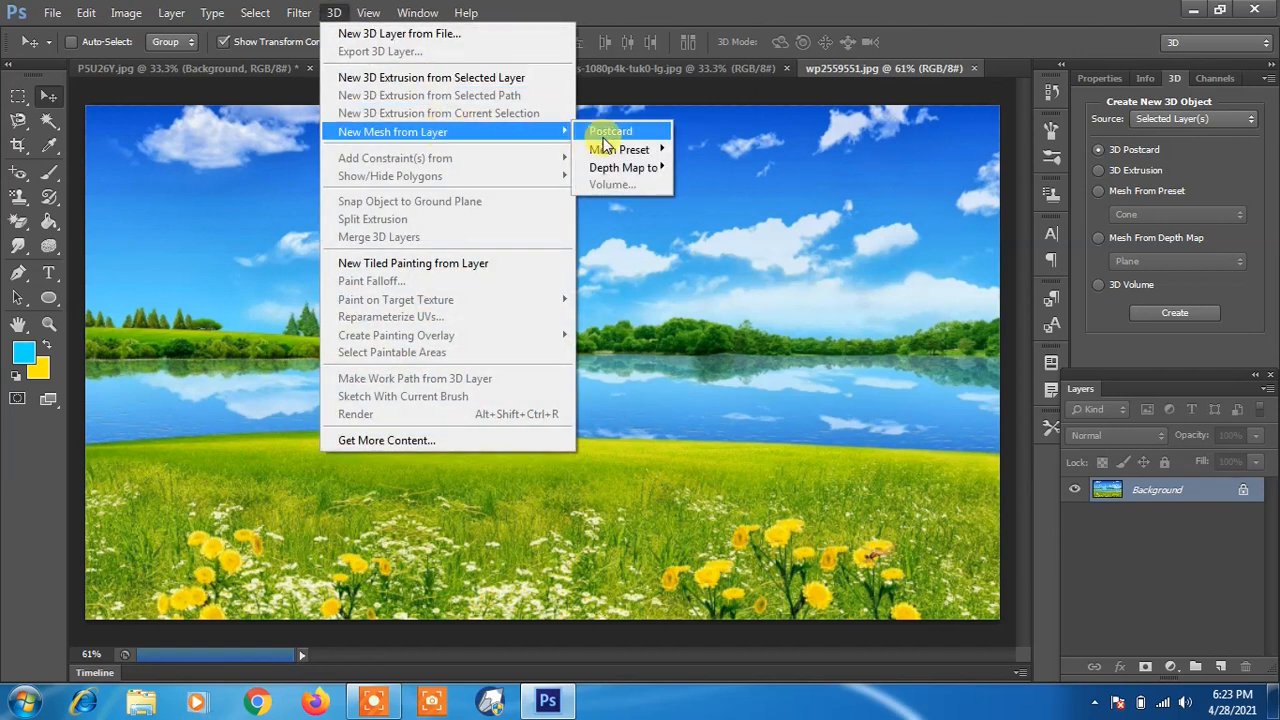
left_click(525, 77)
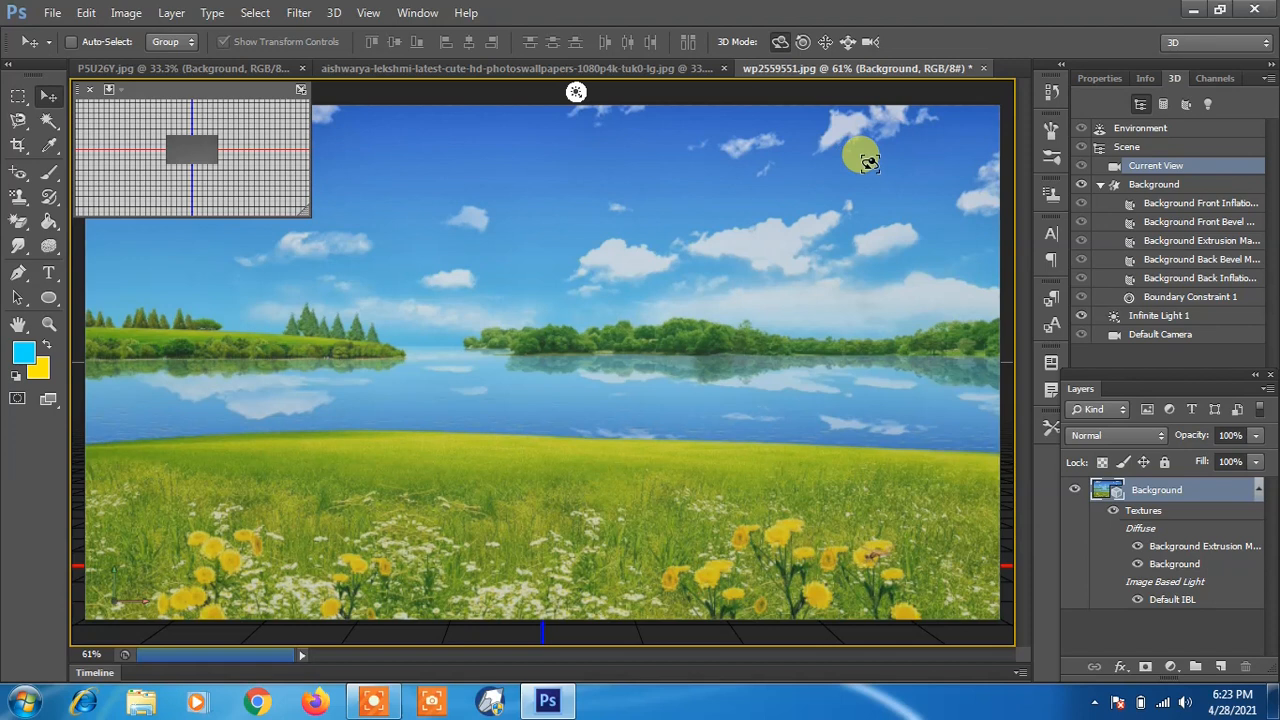
left_click_drag(857, 149, 775, 205)
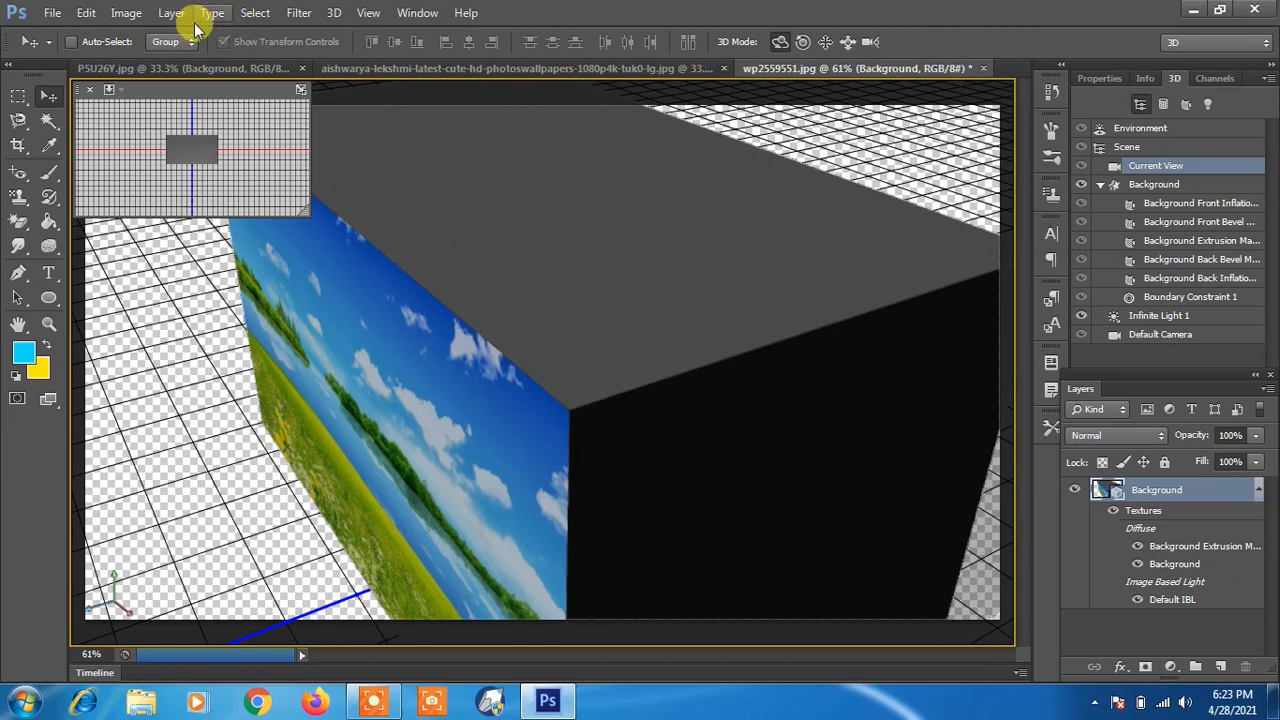
key("ctrl+z")
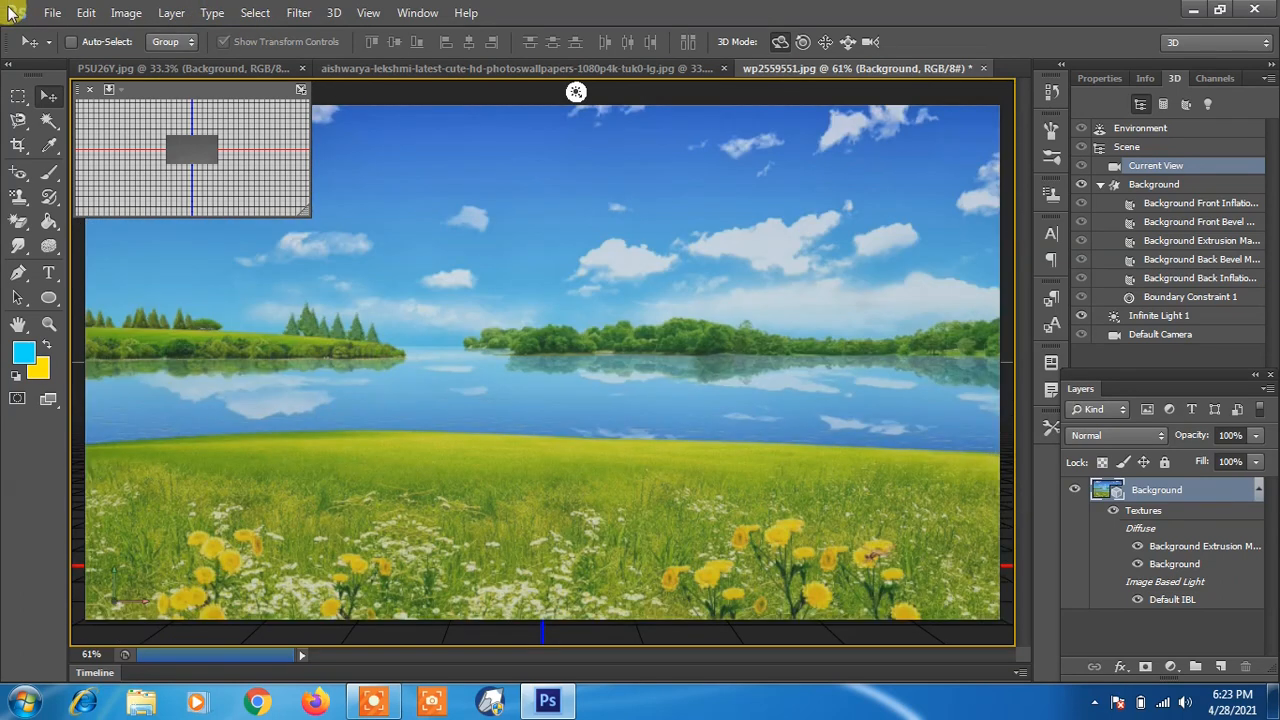
Step: Discard the layer extrusion by reverting the image, and create a Cone preset mesh from the background layer
left_click(44, 14)
left_click(145, 285)
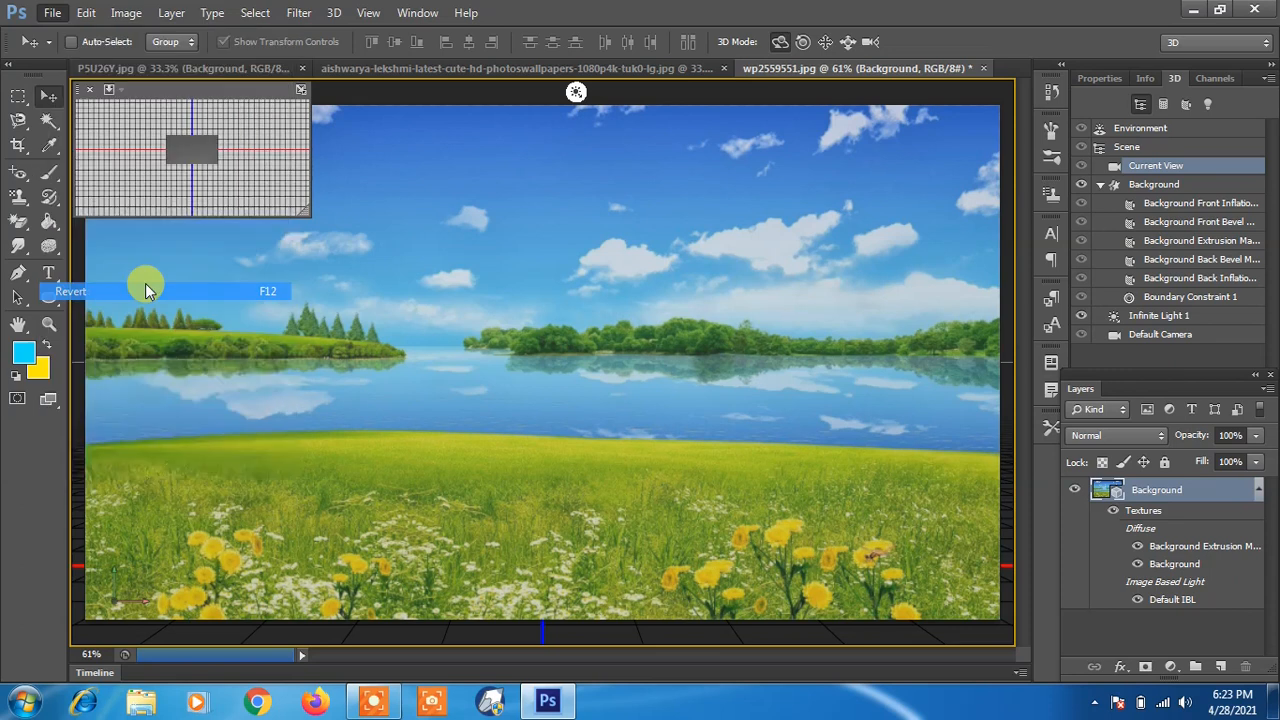
left_click(326, 10)
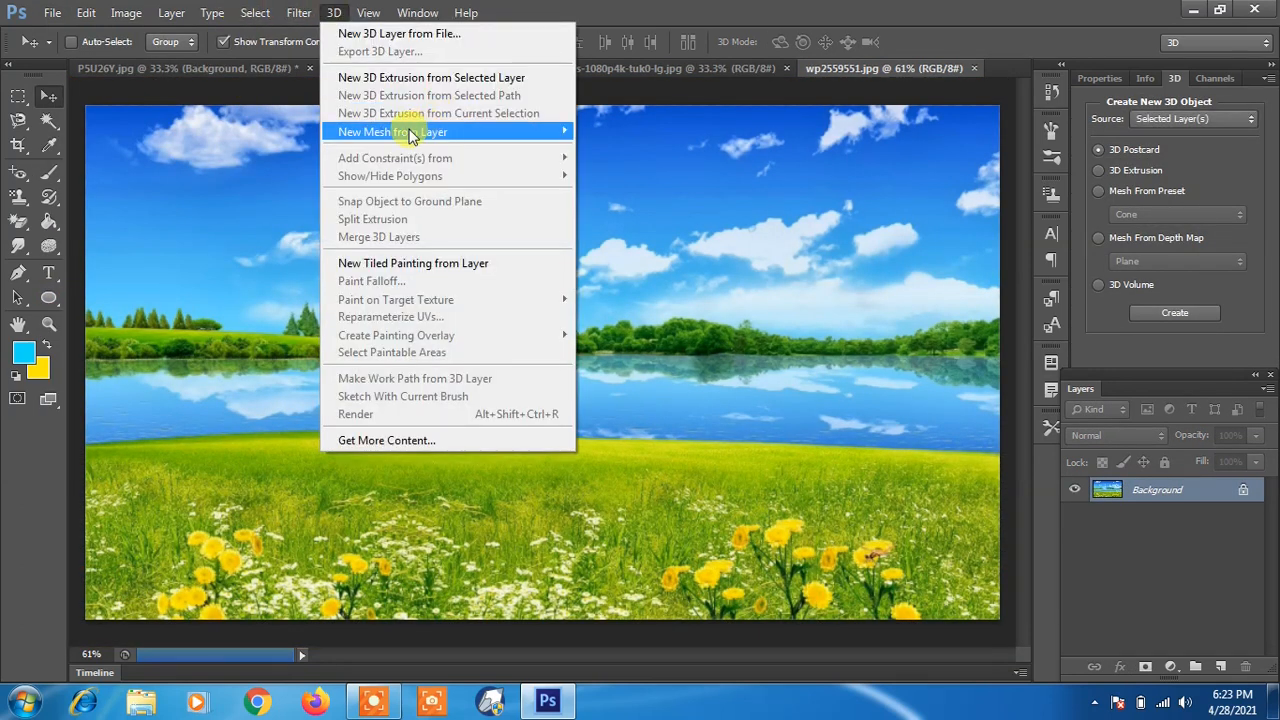
mouse_move(372, 138)
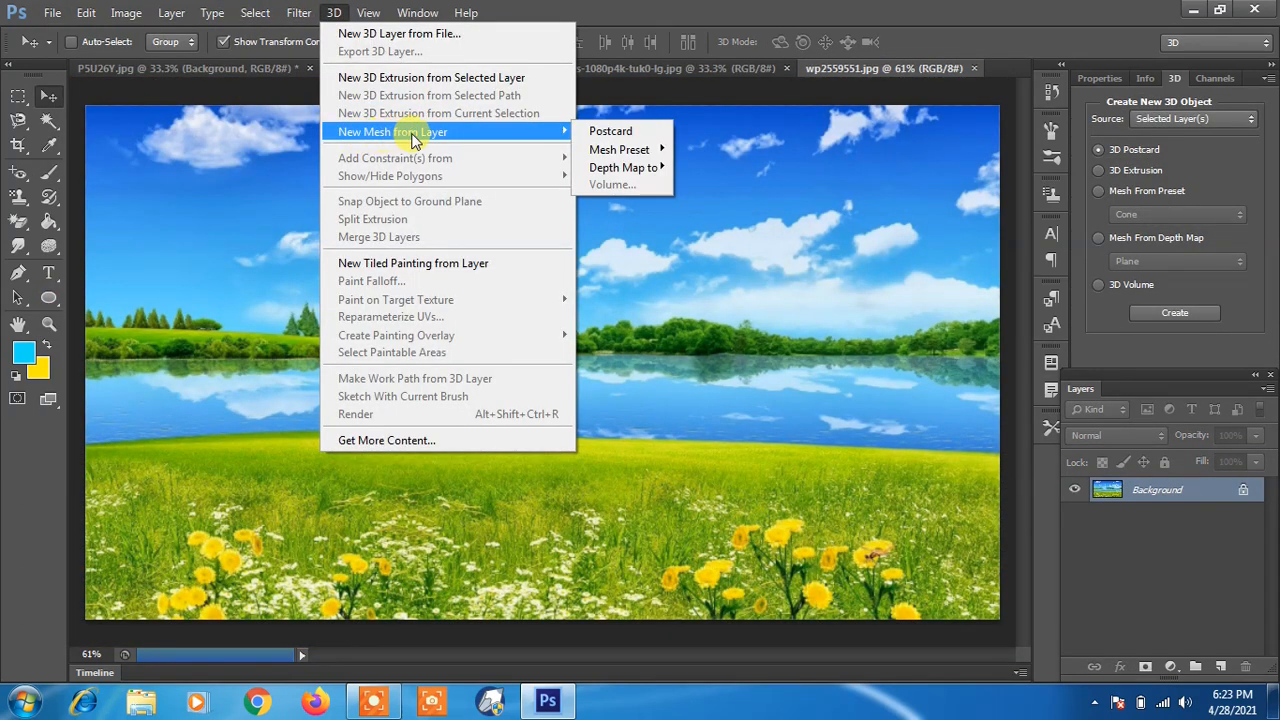
mouse_move(627, 158)
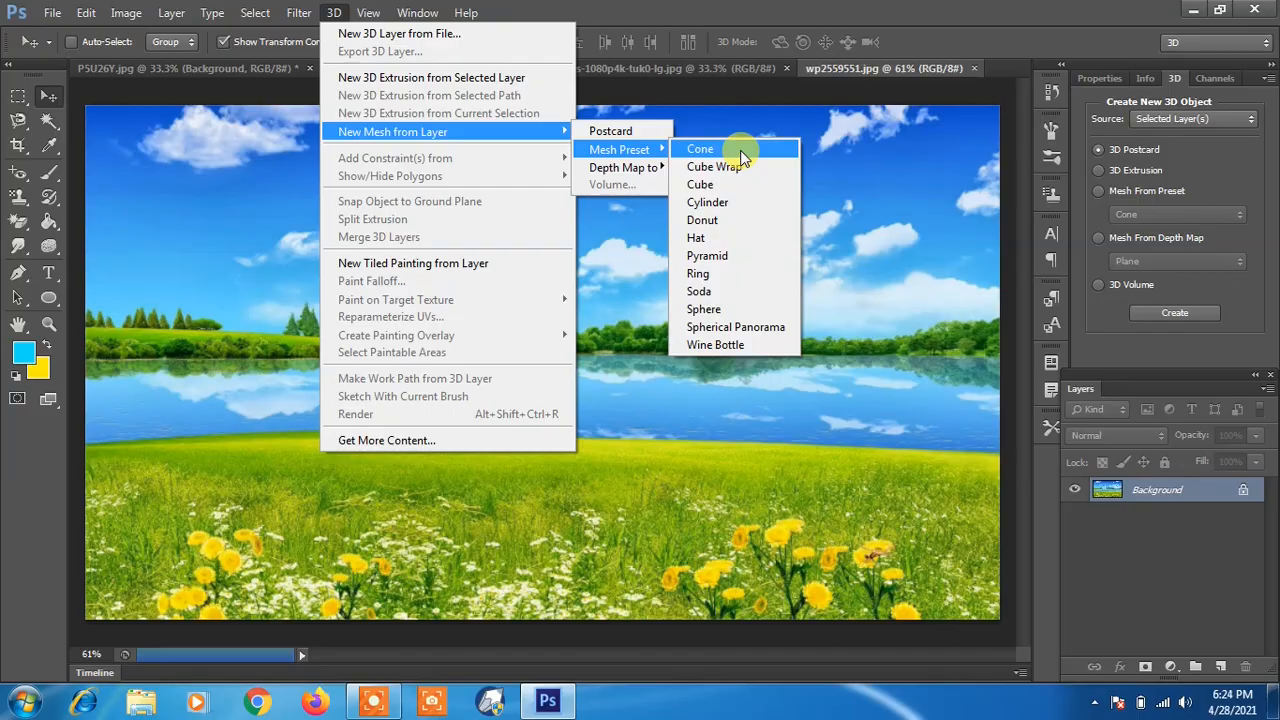
left_click(700, 149)
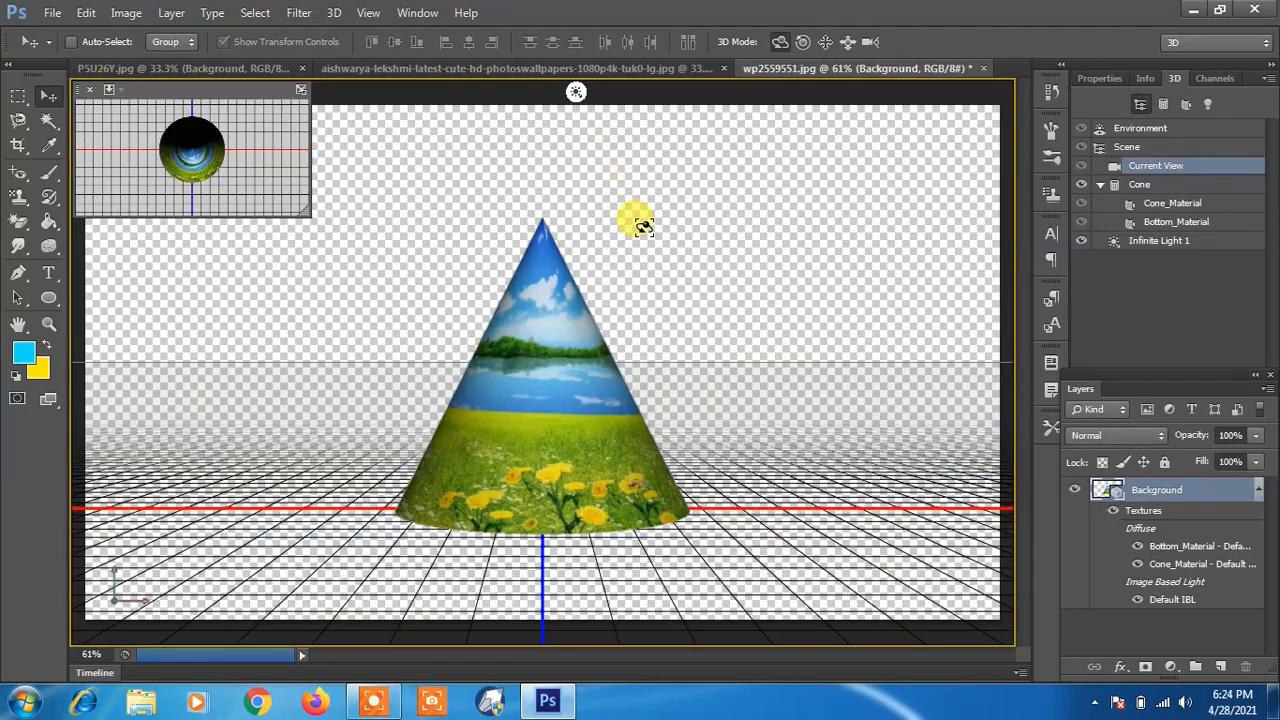
left_click_drag(640, 280, 680, 290)
Step: Discard the cone by reverting the image, and create a Cube Wrap preset mesh from the background layer
left_click(54, 20)
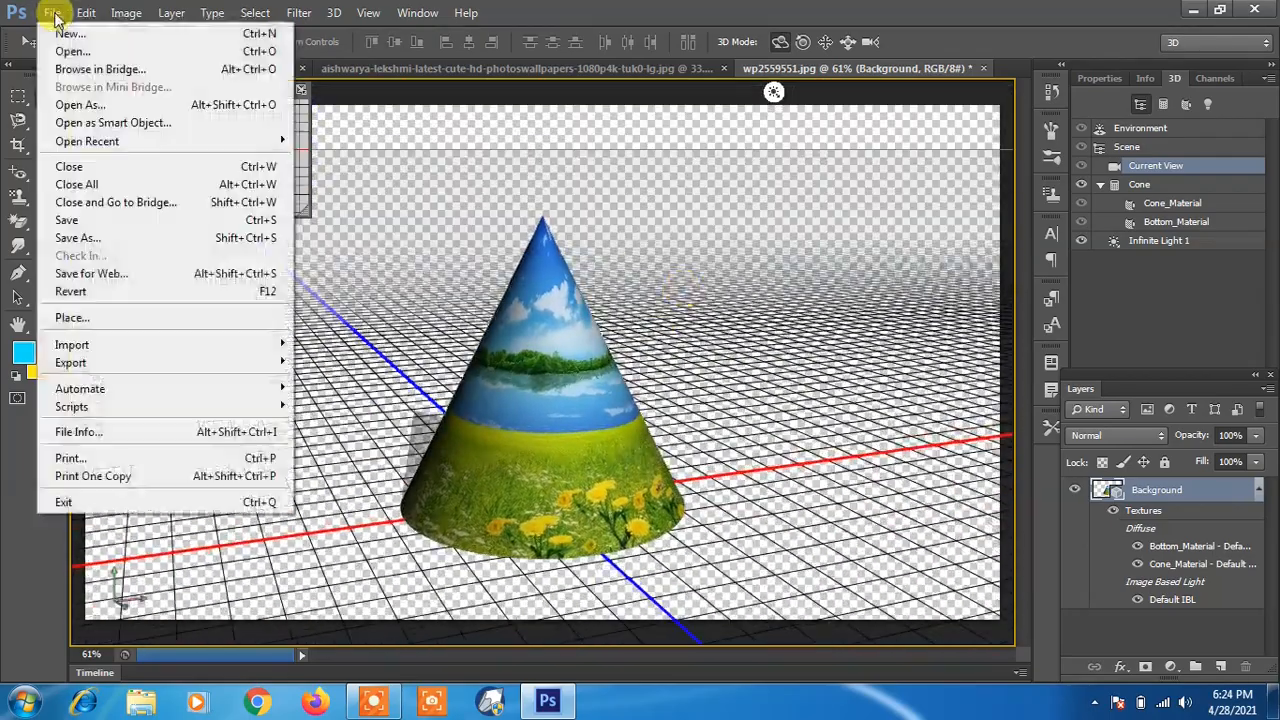
left_click(100, 292)
left_click(333, 12)
mouse_move(448, 135)
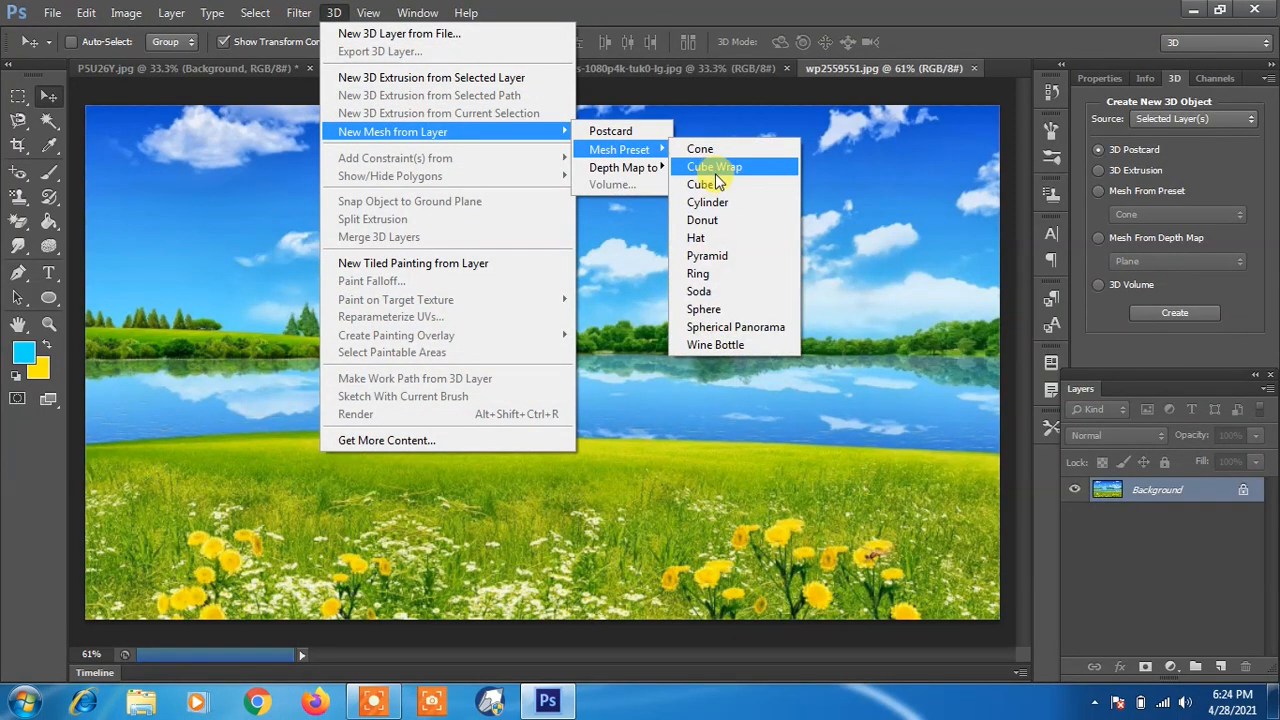
left_click(716, 169)
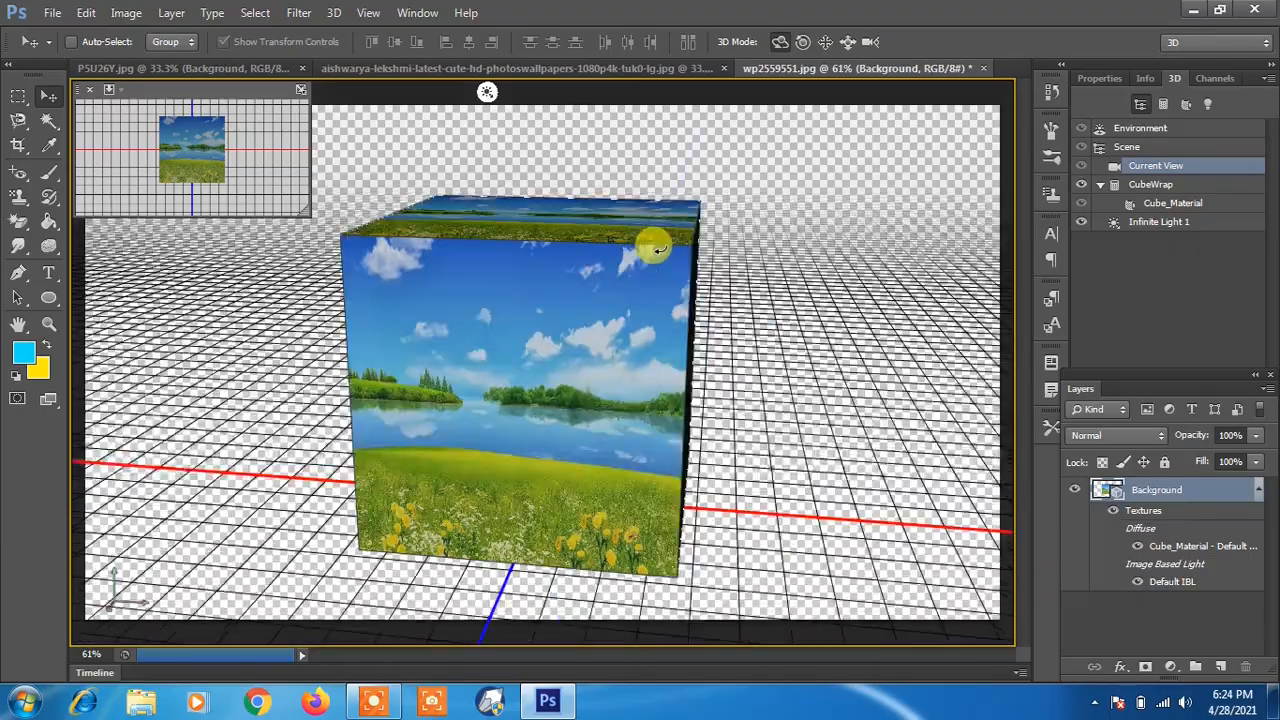
left_click_drag(655, 247, 1010, 232)
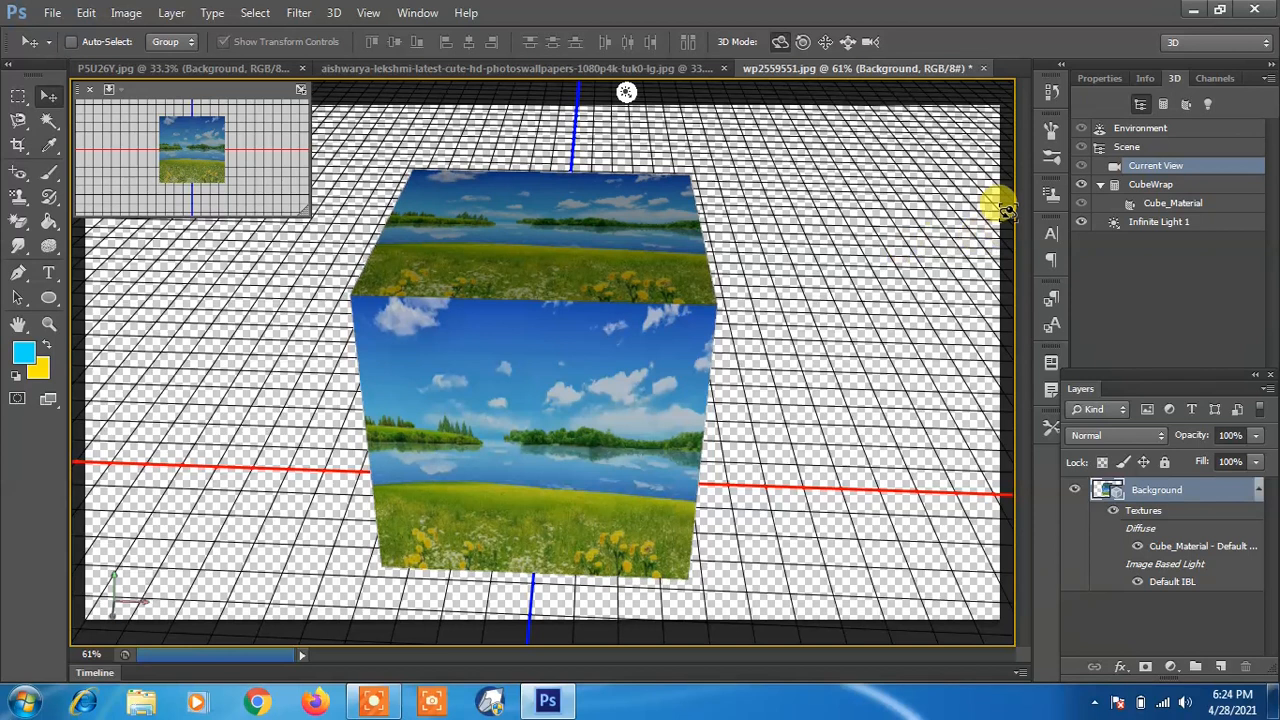
Step: Discard the cube wrap by reverting the image, and create a Cylinder preset mesh from the background layer
left_click(338, 13)
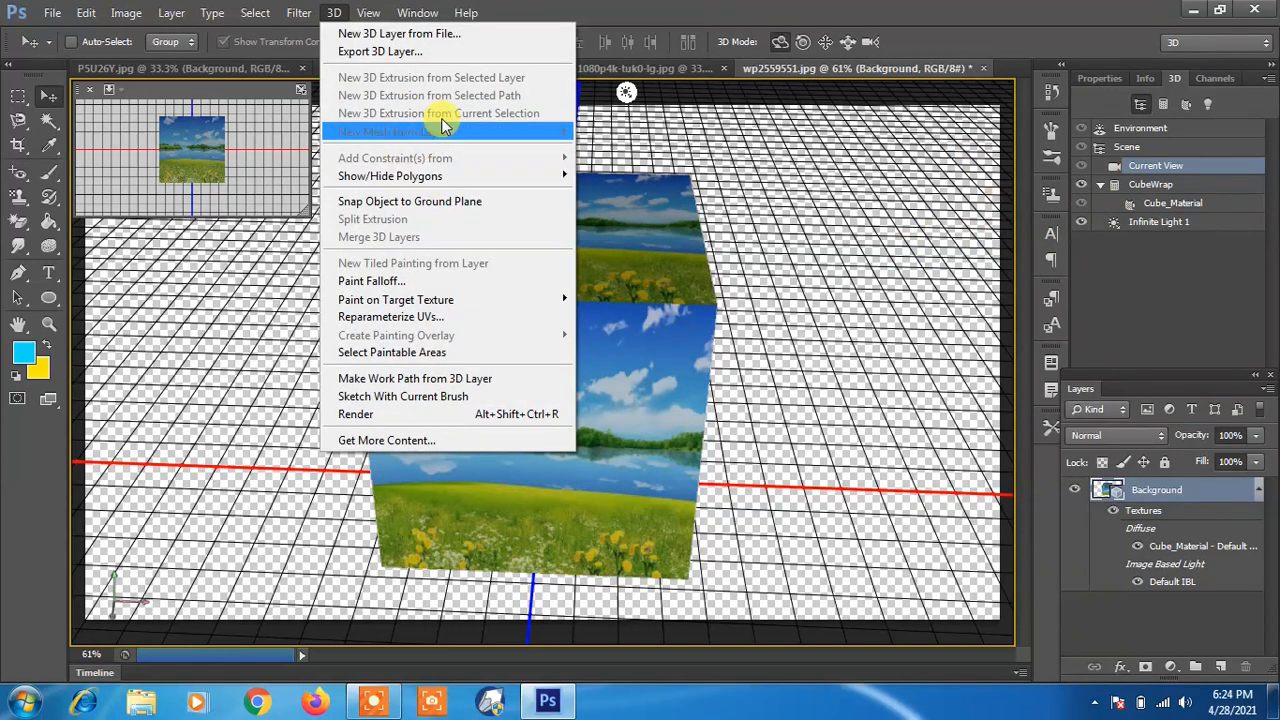
left_click(806, 248)
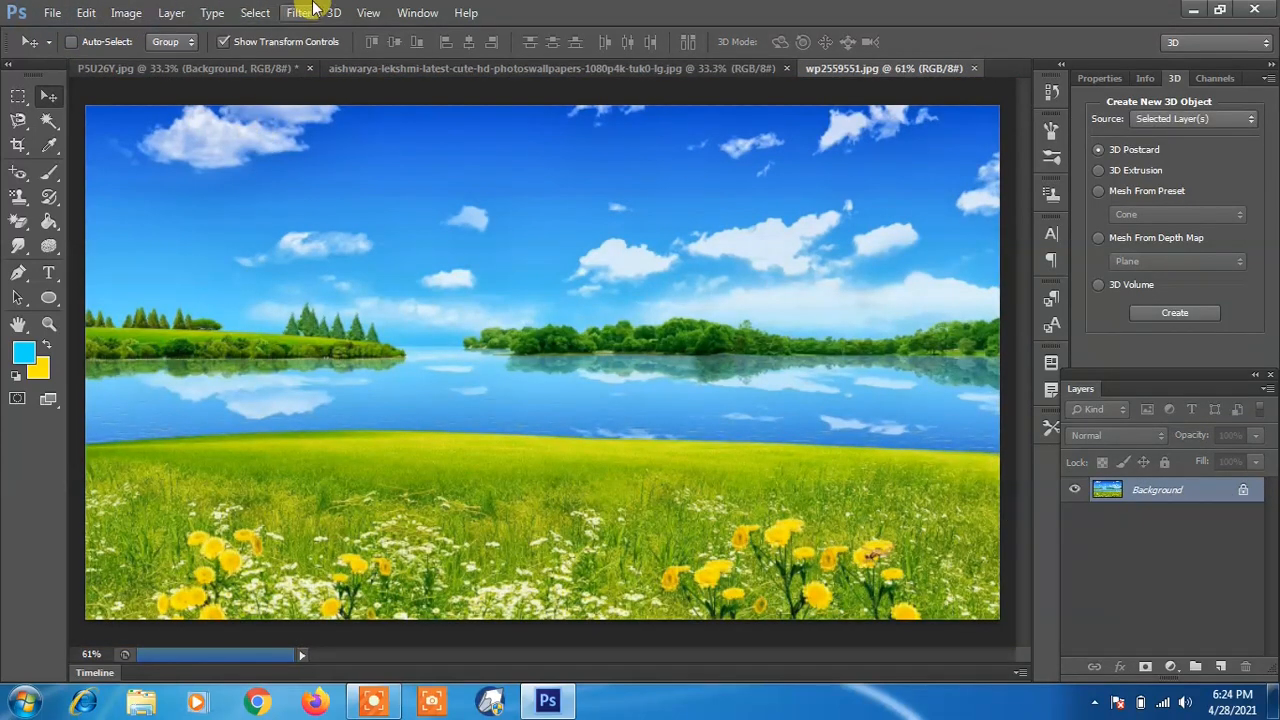
left_click(333, 12)
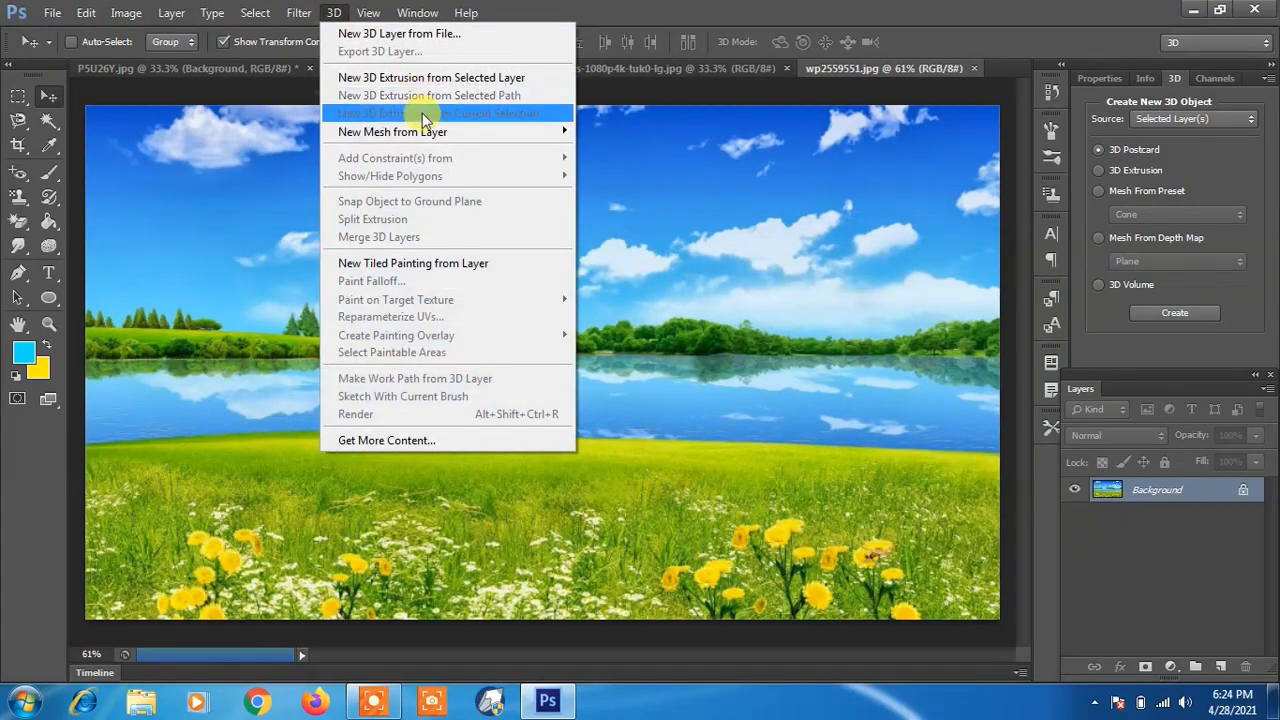
mouse_move(434, 133)
mouse_move(634, 148)
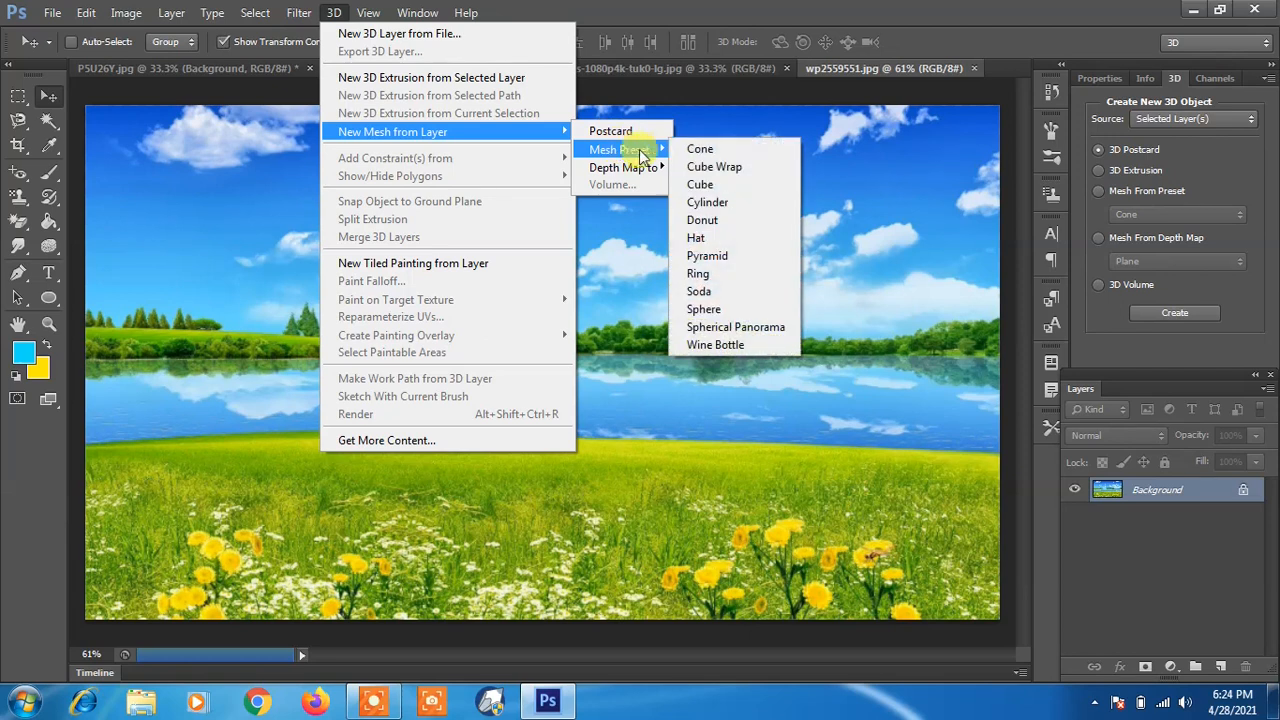
left_click(721, 204)
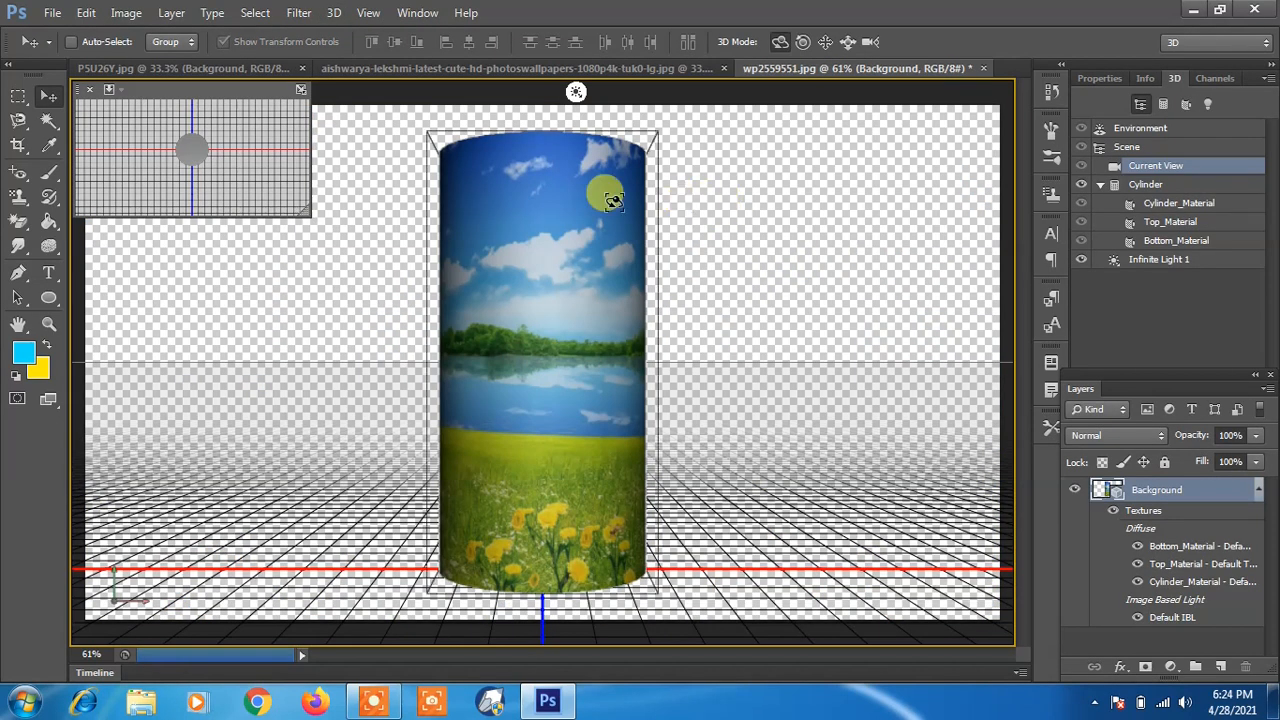
mouse_move(608, 217)
left_mouse_down()
mouse_move(586, 229)
mouse_move(420, 200)
mouse_move(619, 233)
mouse_move(663, 217)
mouse_move(591, 209)
mouse_move(612, 214)
left_mouse_up()
Step: Discard the cylinder by reverting the image, and create a Hat preset mesh from the background layer
left_click(299, 12)
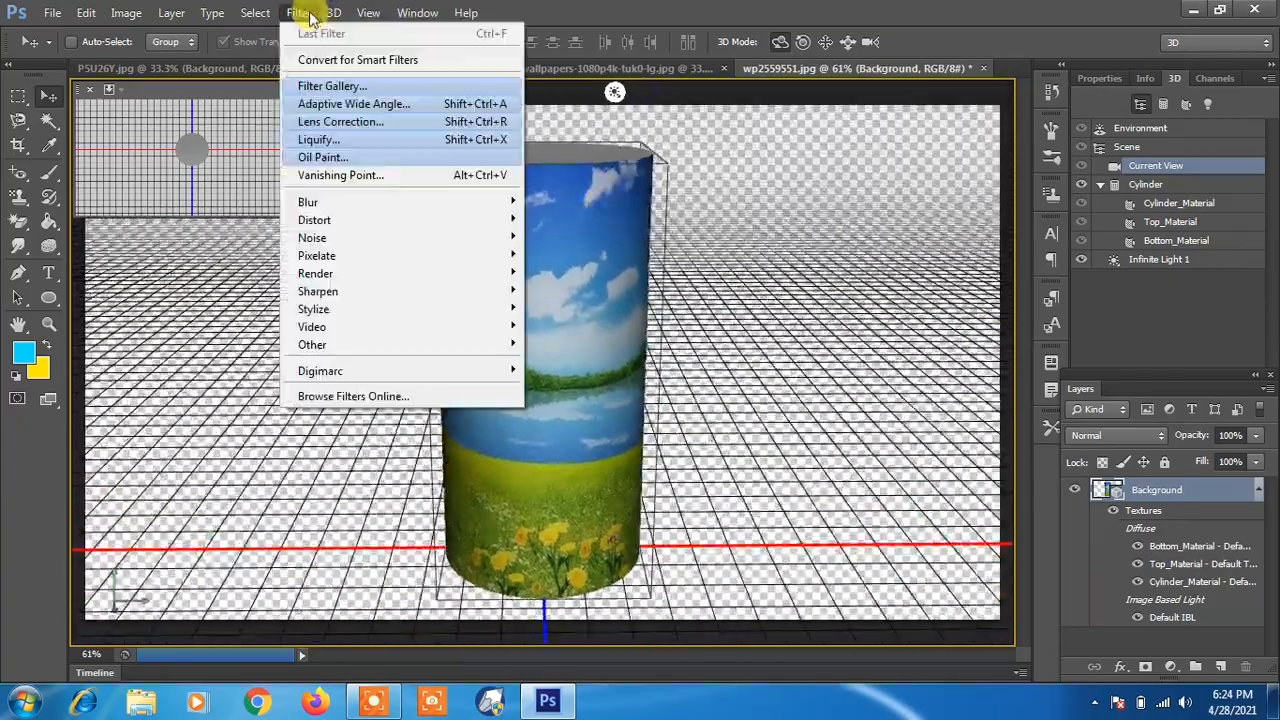
mouse_move(334, 12)
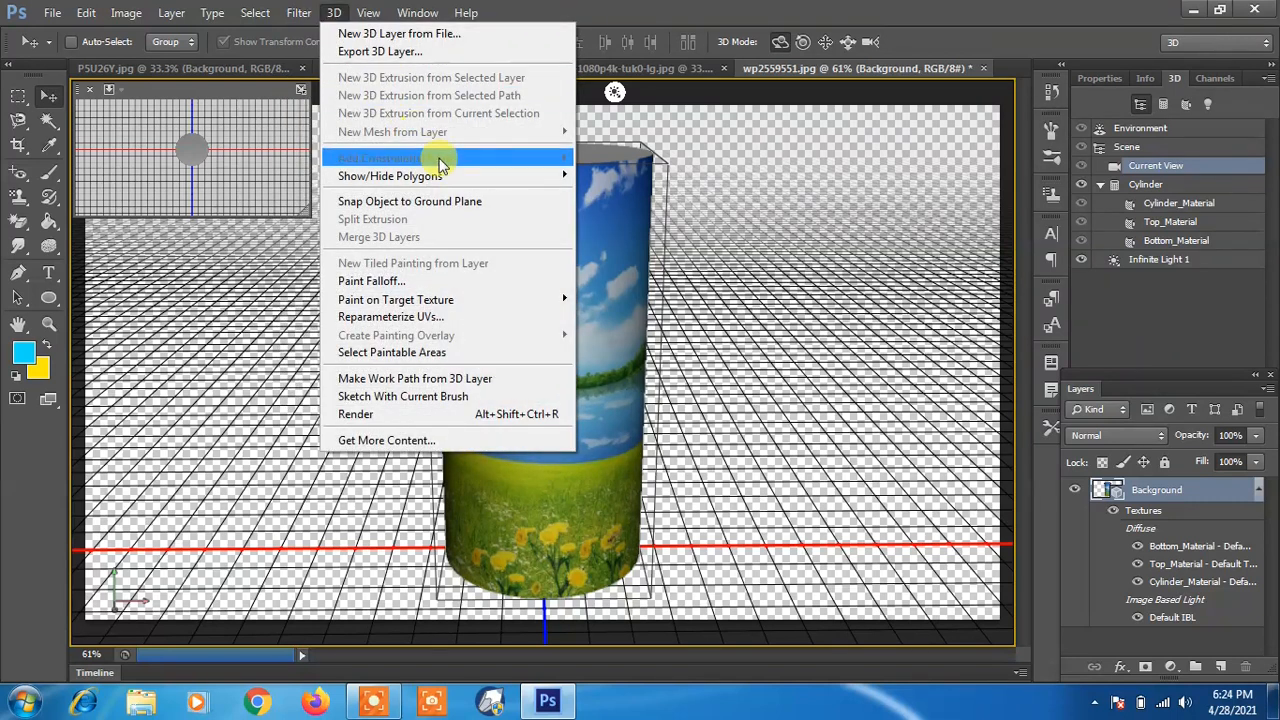
left_click(746, 190)
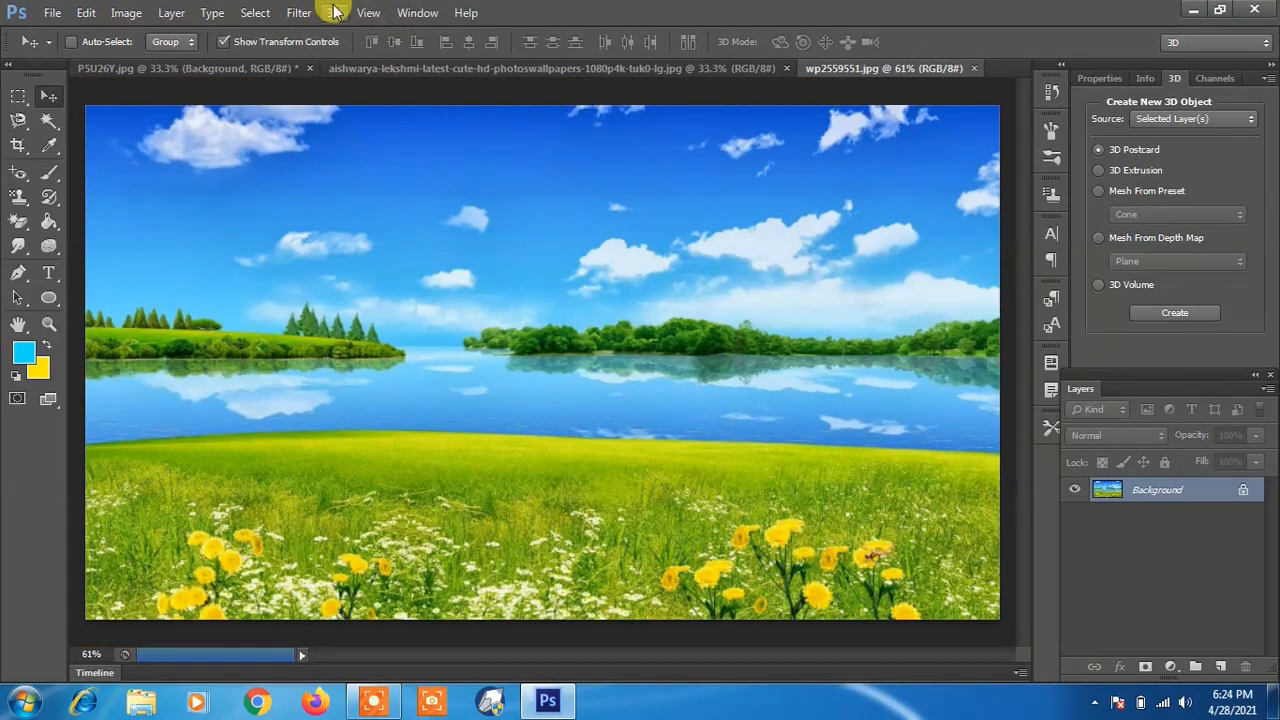
left_click(335, 12)
mouse_move(466, 131)
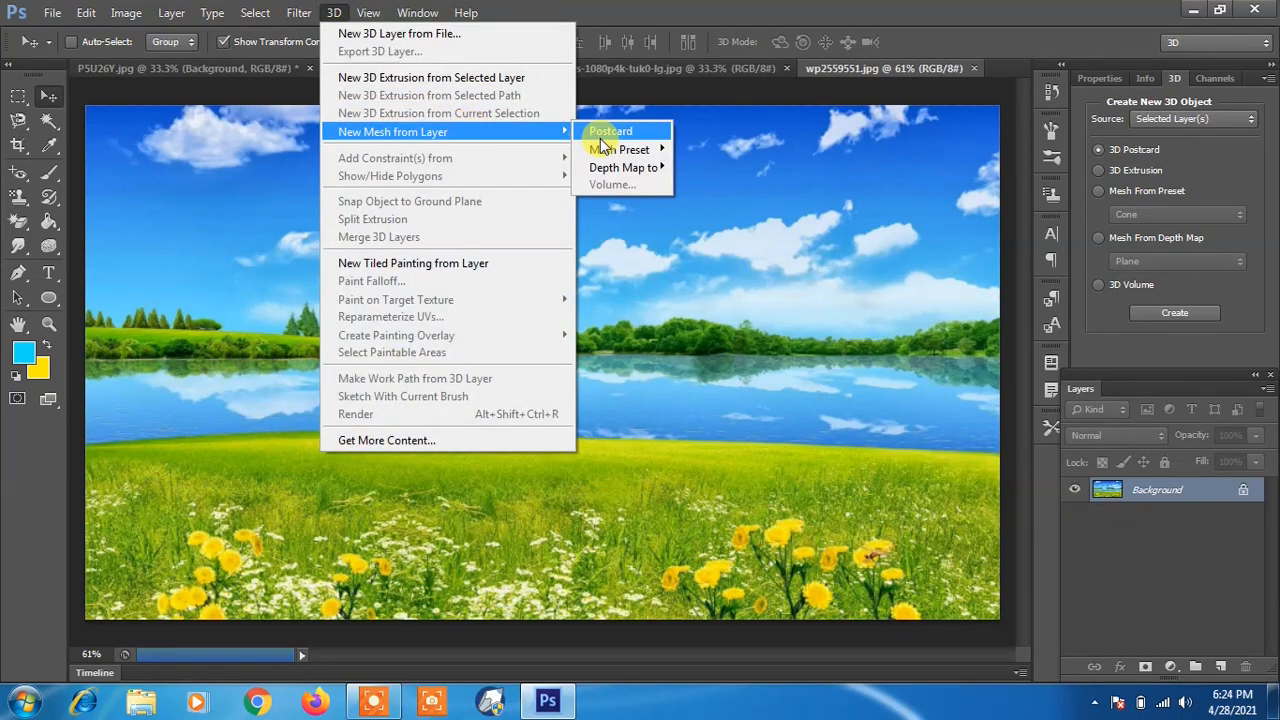
mouse_move(632, 149)
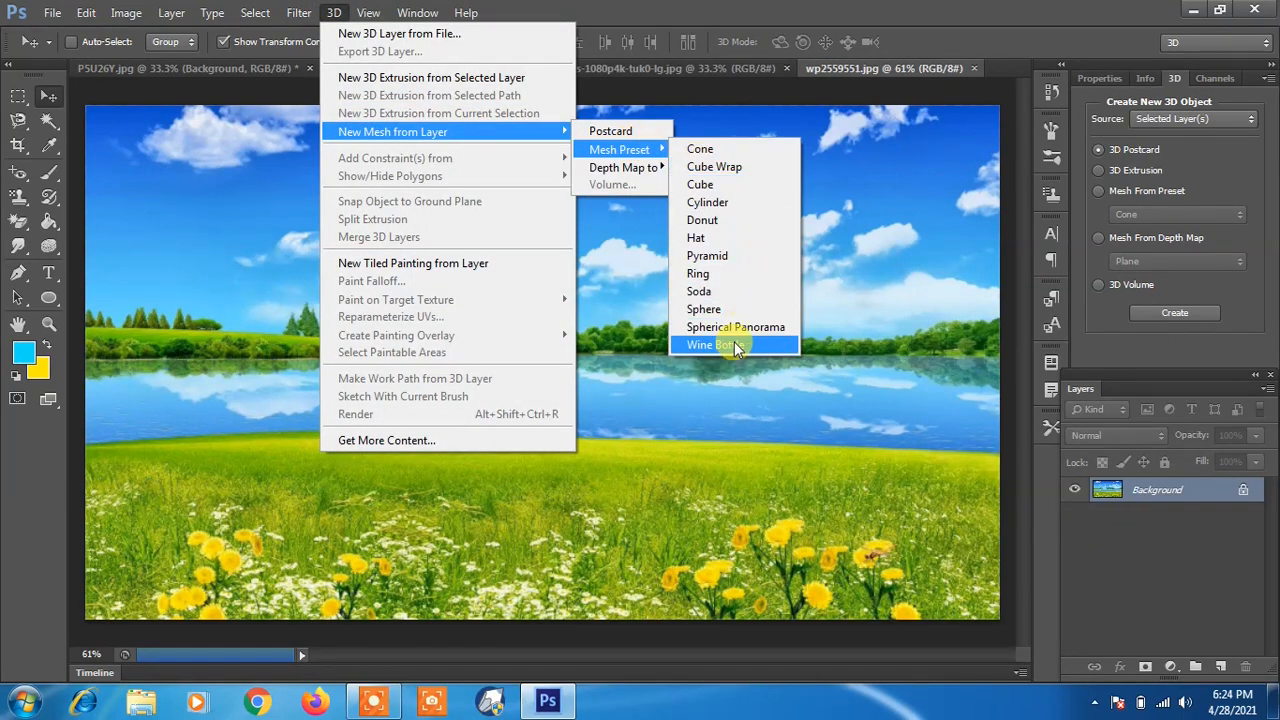
left_click(695, 239)
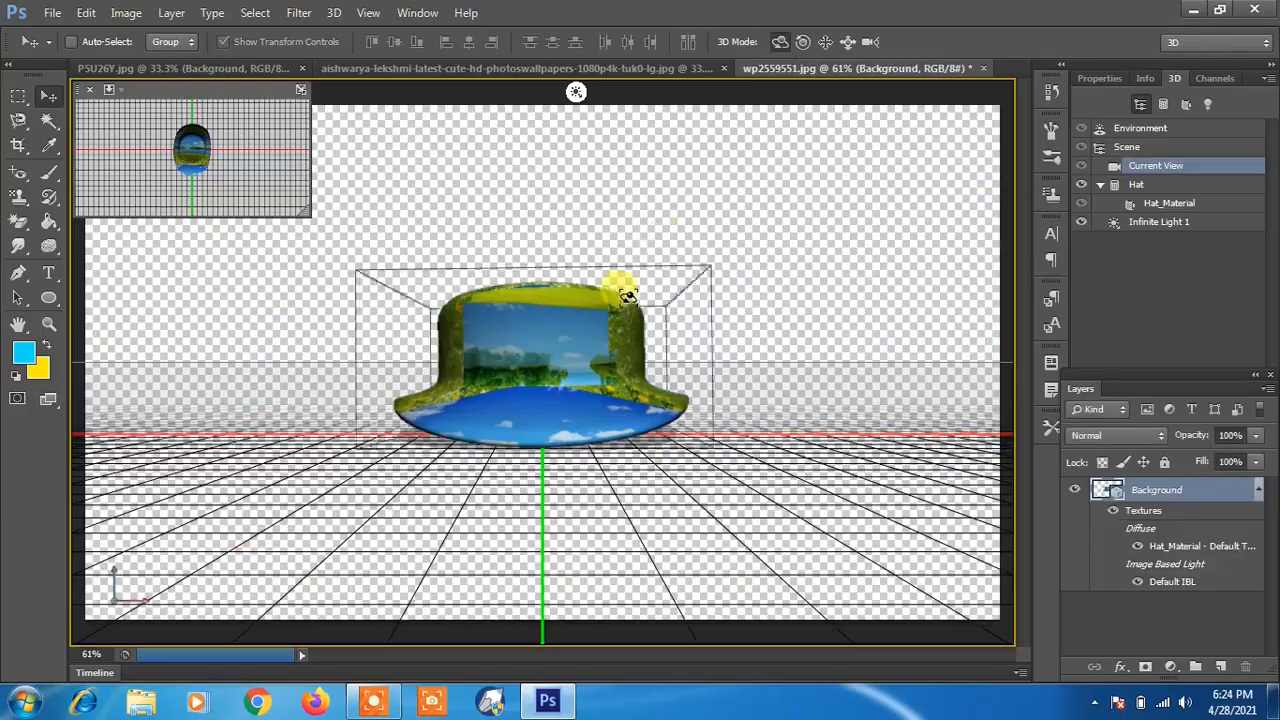
mouse_move(614, 277)
left_mouse_down()
mouse_move(600, 329)
mouse_move(512, 296)
mouse_move(675, 323)
mouse_move(710, 294)
mouse_move(698, 314)
mouse_move(650, 322)
mouse_move(703, 311)
left_mouse_up()
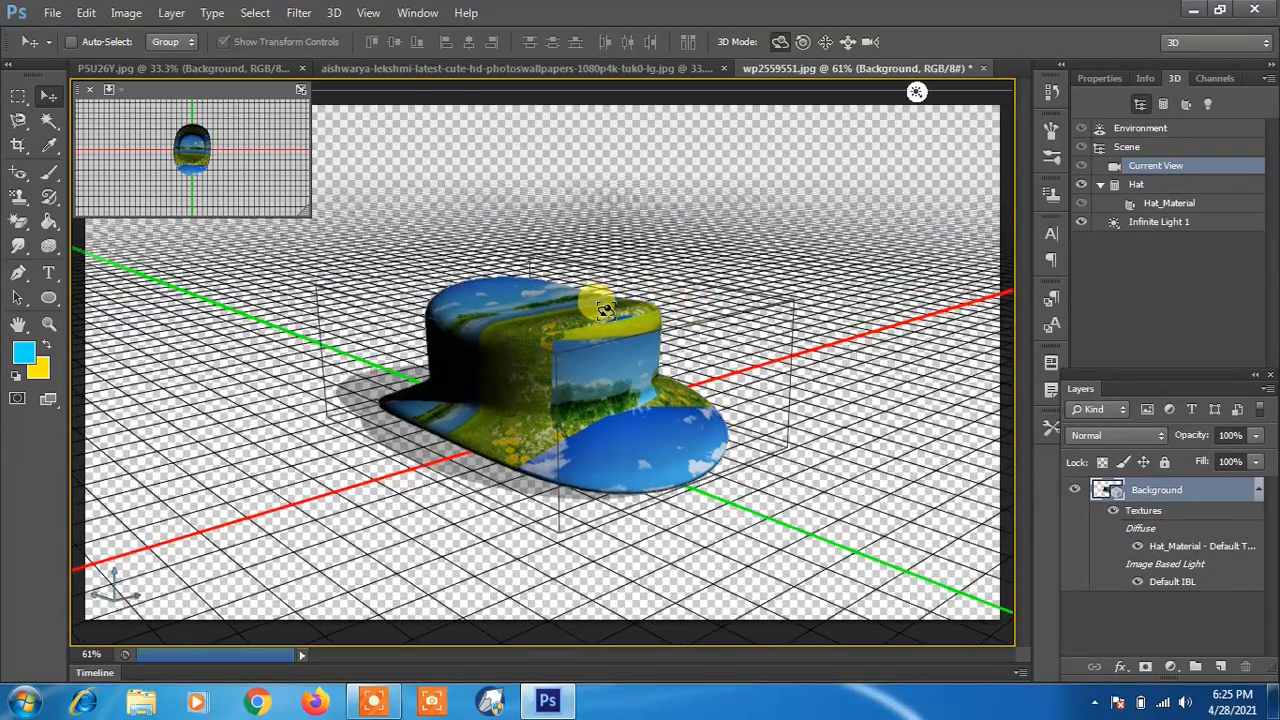
mouse_move(499, 275)
left_mouse_down()
mouse_move(608, 223)
mouse_move(551, 306)
mouse_move(805, 352)
left_mouse_up()
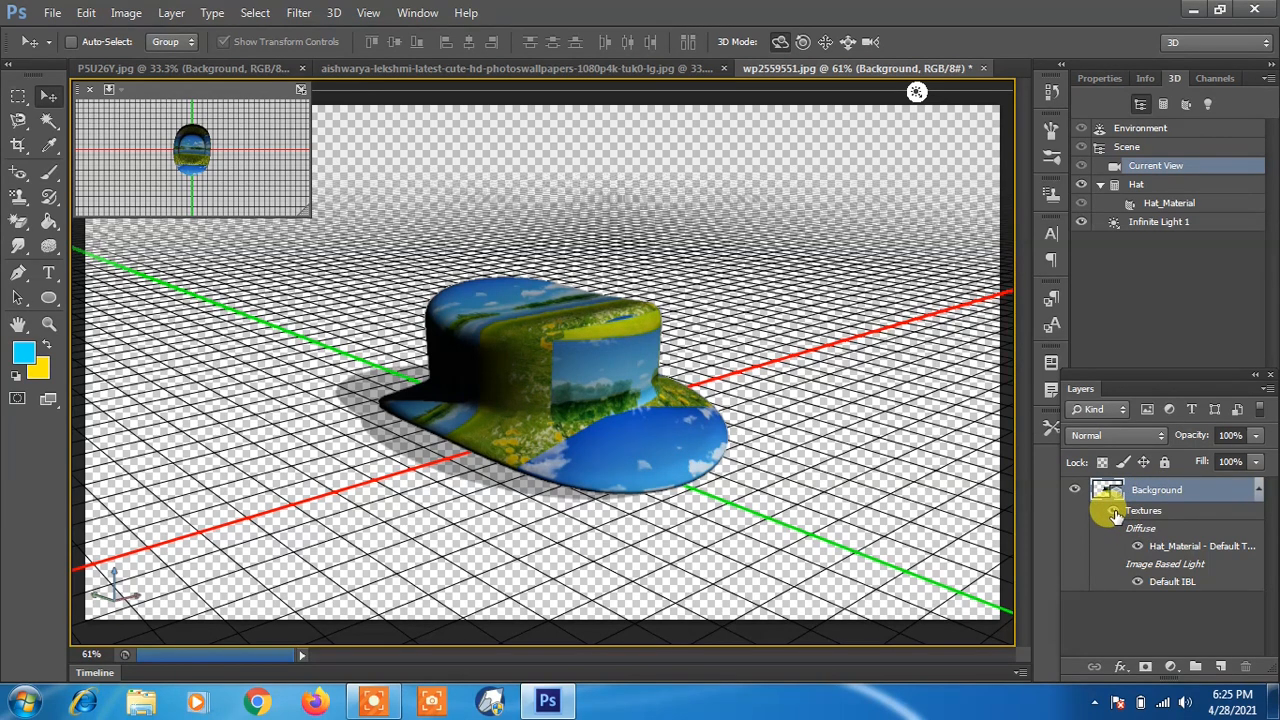
Step: Hide the hat layer's textures to view the plain mesh, and show them again
left_click(1116, 514)
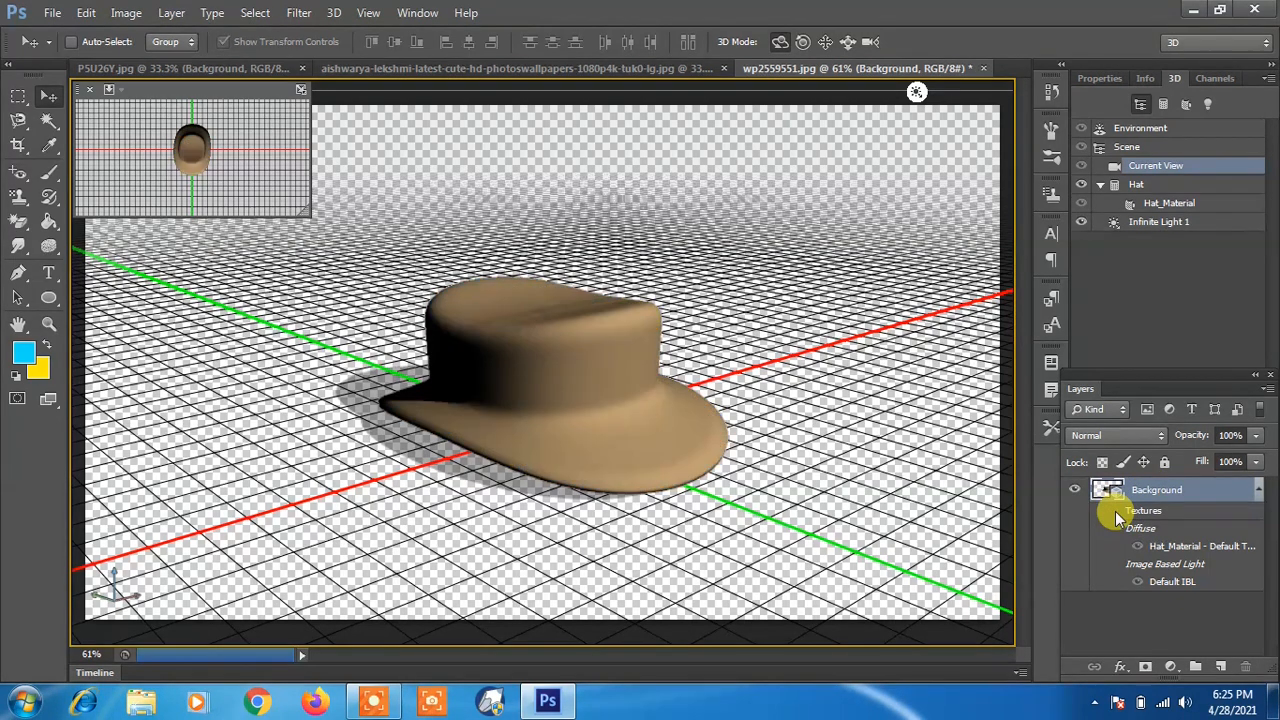
left_click_drag(833, 345, 789, 343)
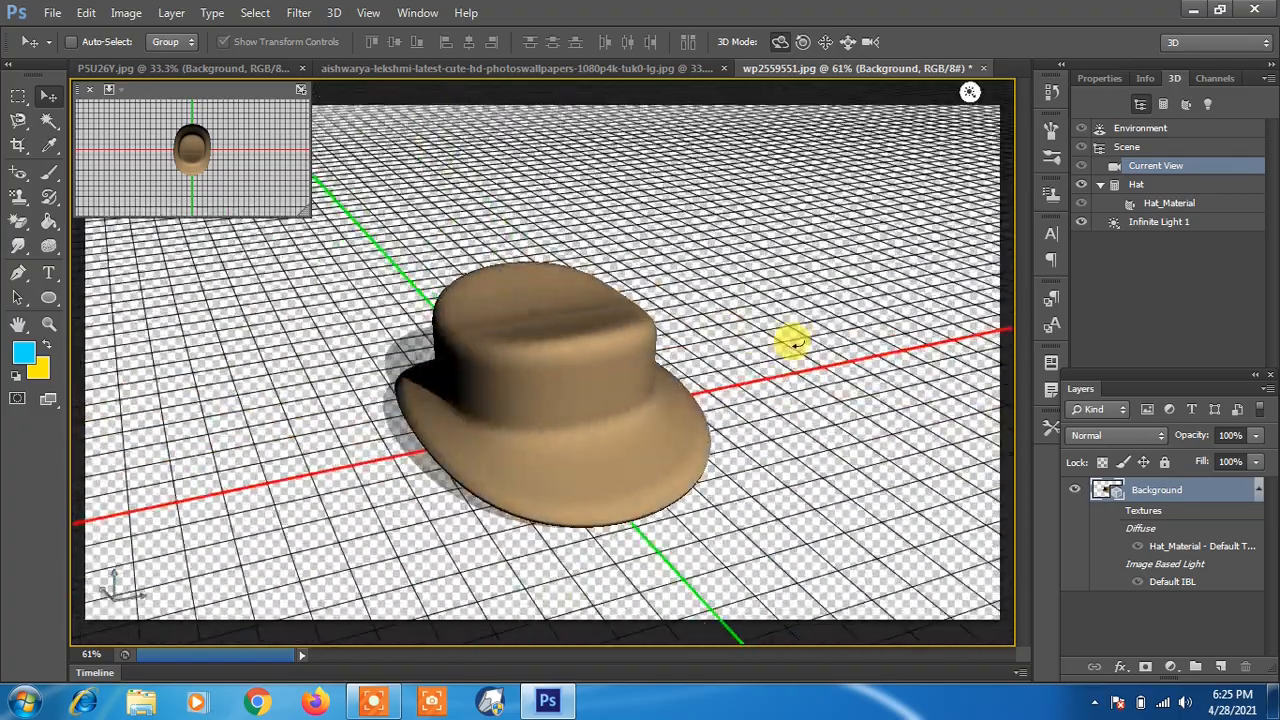
left_click(1116, 512)
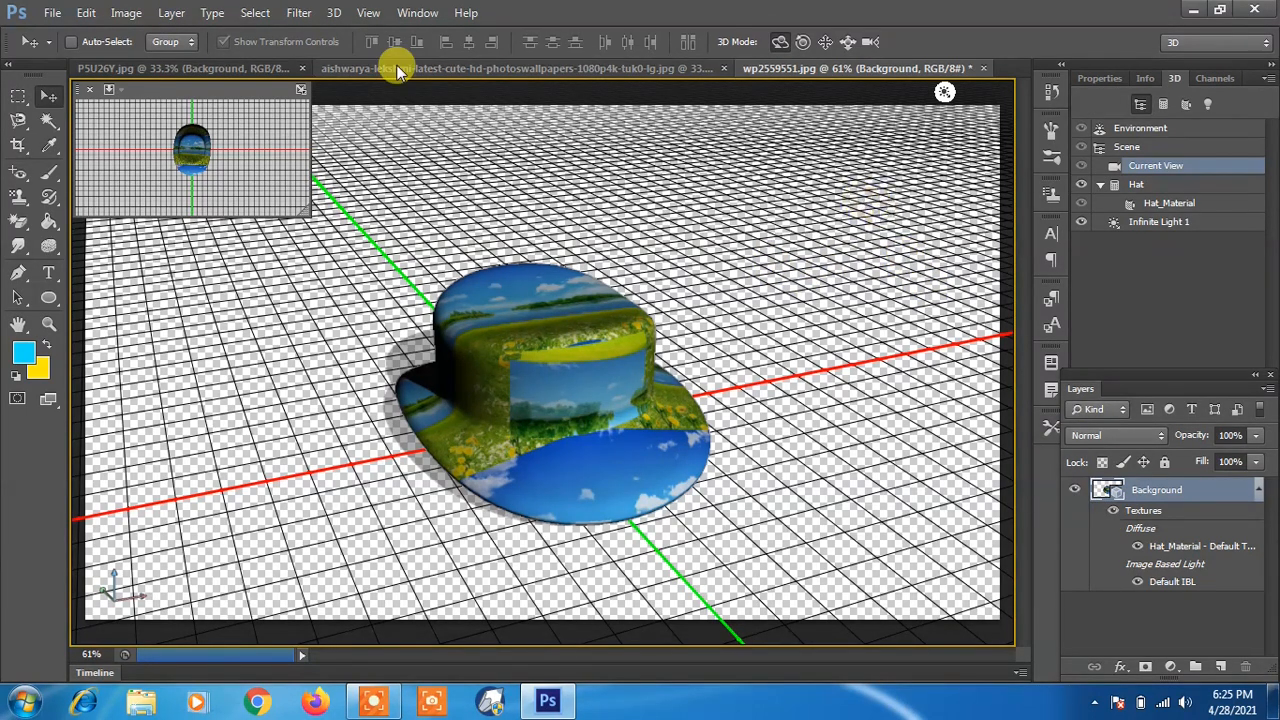
Step: Hide the hat's polygons with Invert Visible, and bring them back with Reveal All
left_click(340, 13)
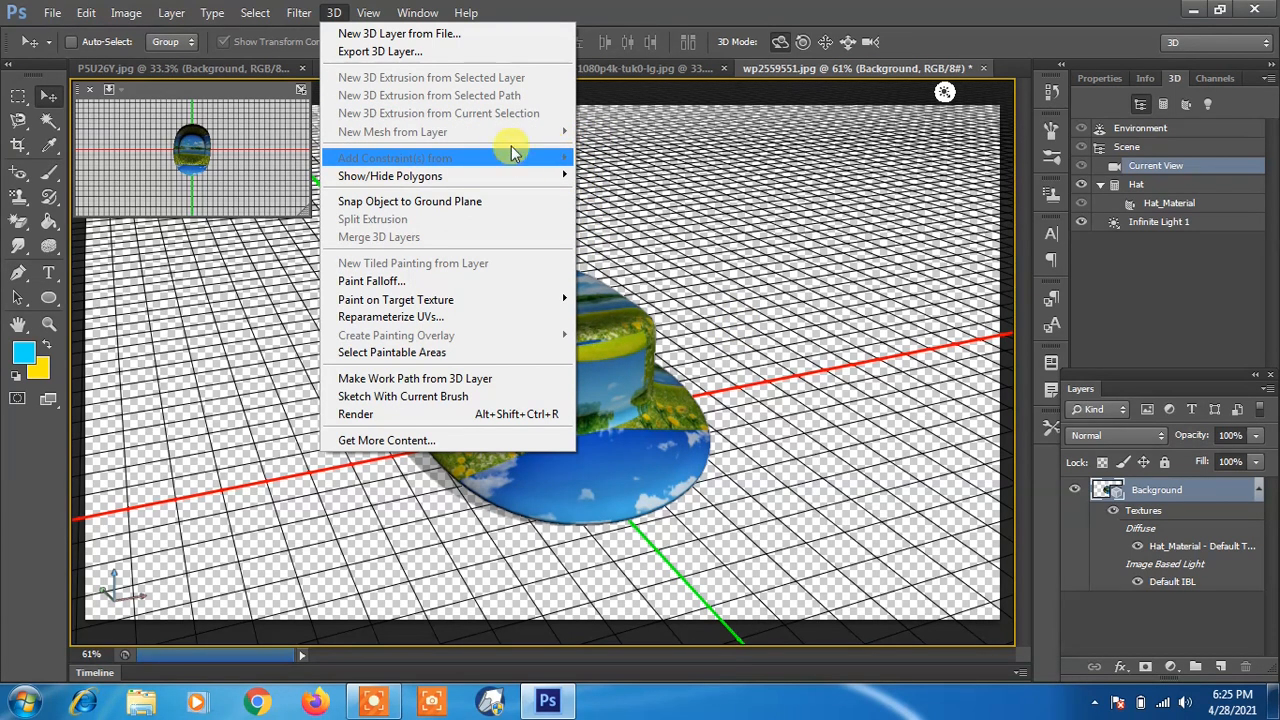
mouse_move(410, 178)
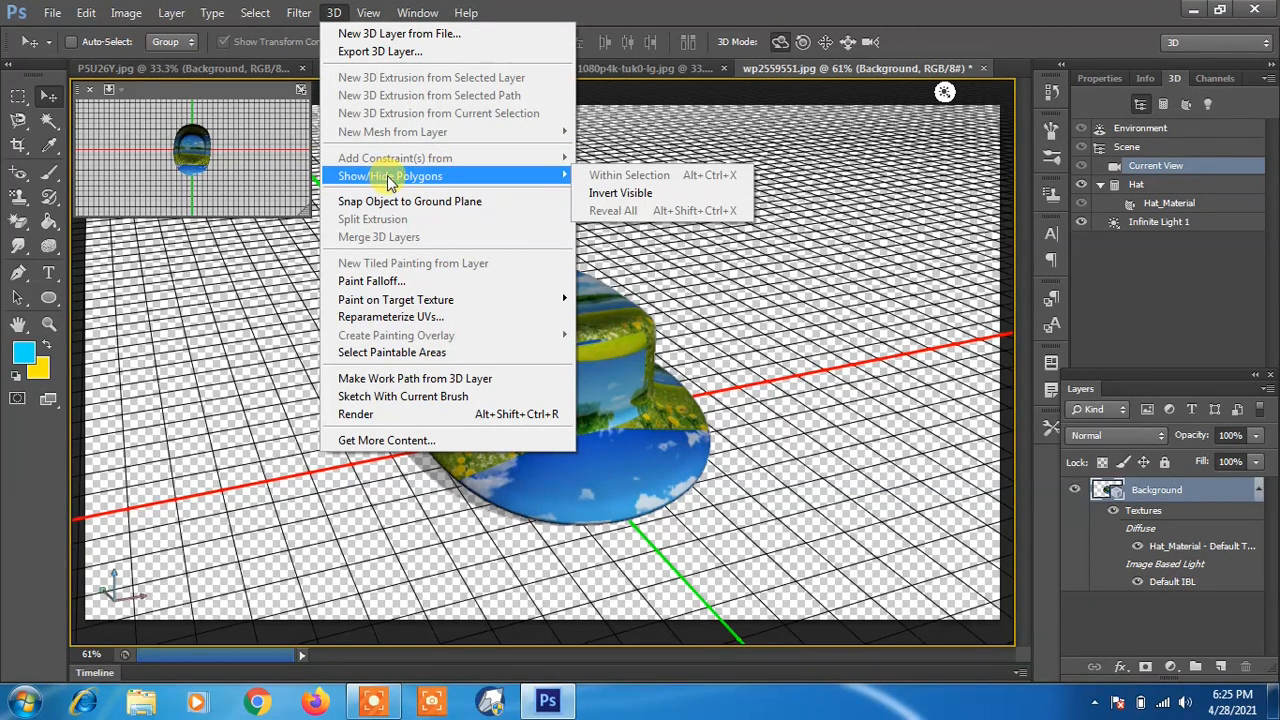
left_click(612, 196)
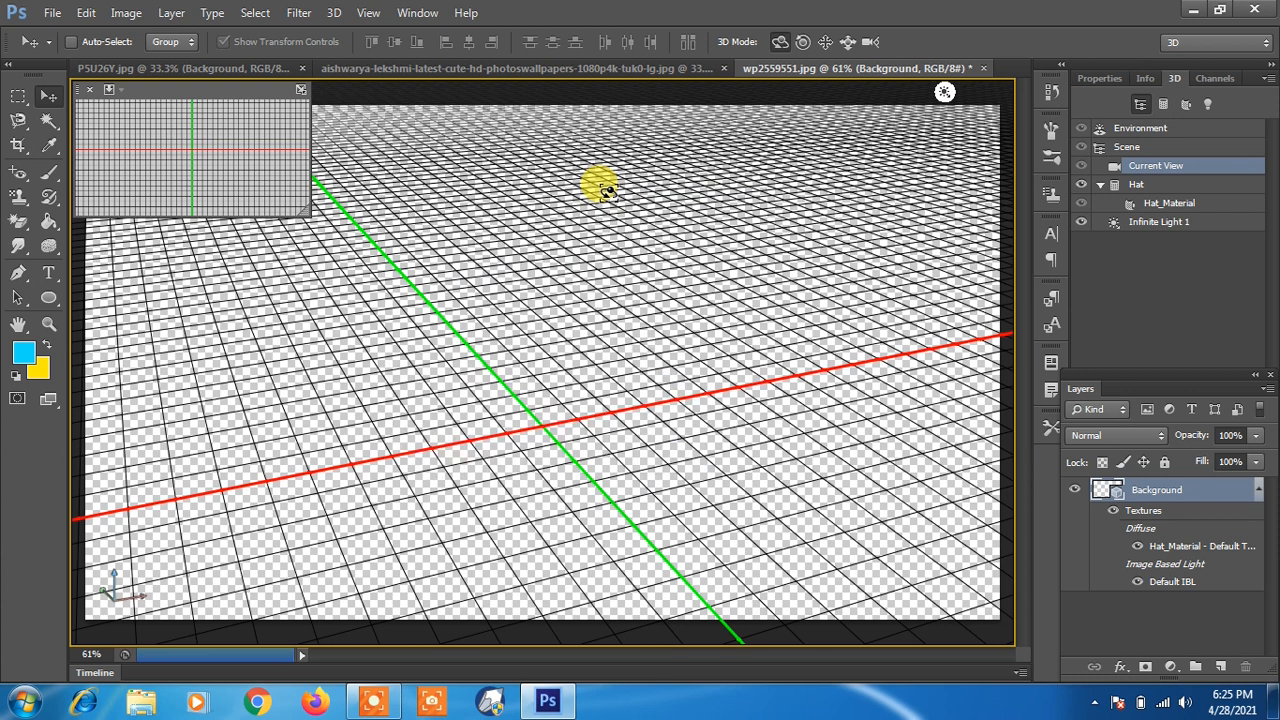
left_click(336, 12)
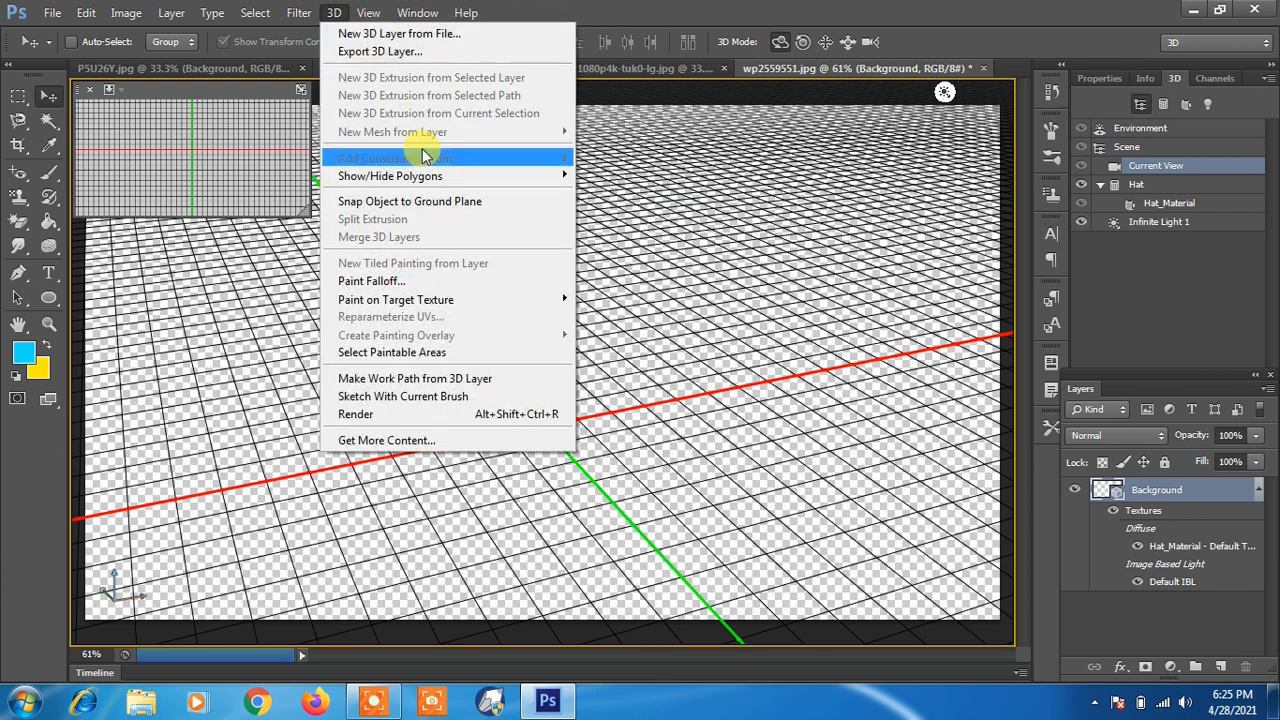
mouse_move(568, 178)
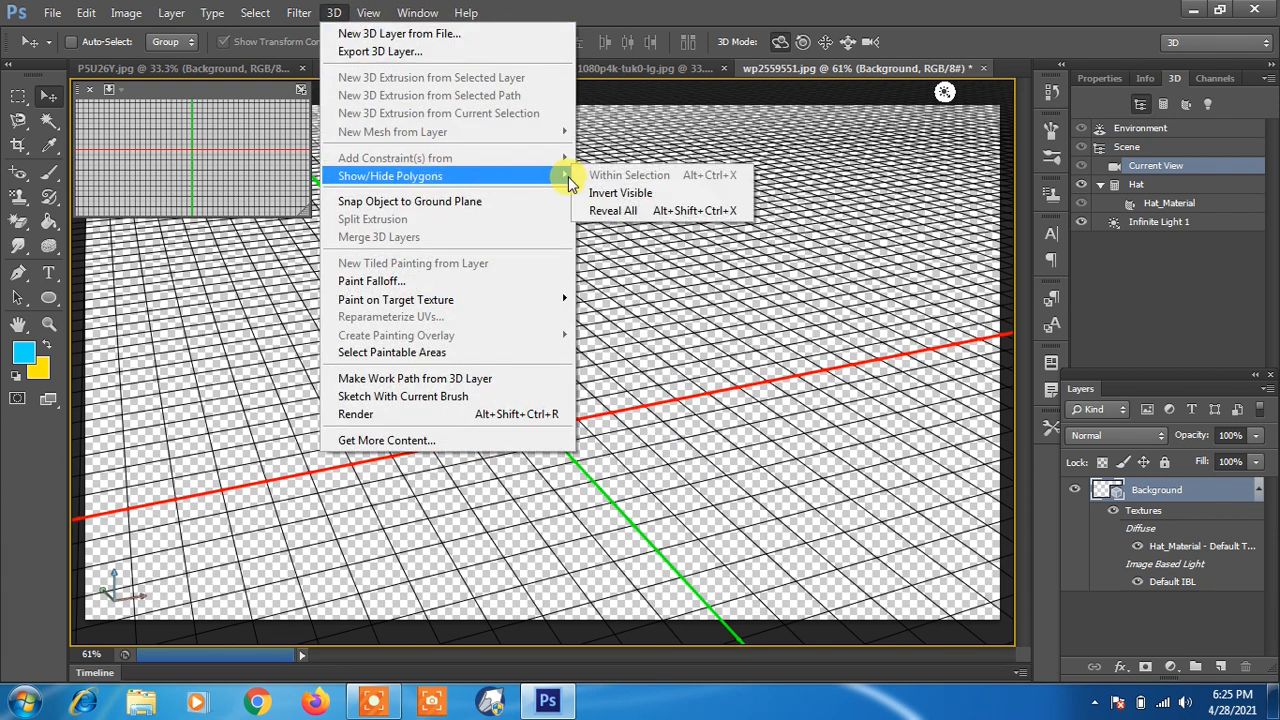
left_click(624, 211)
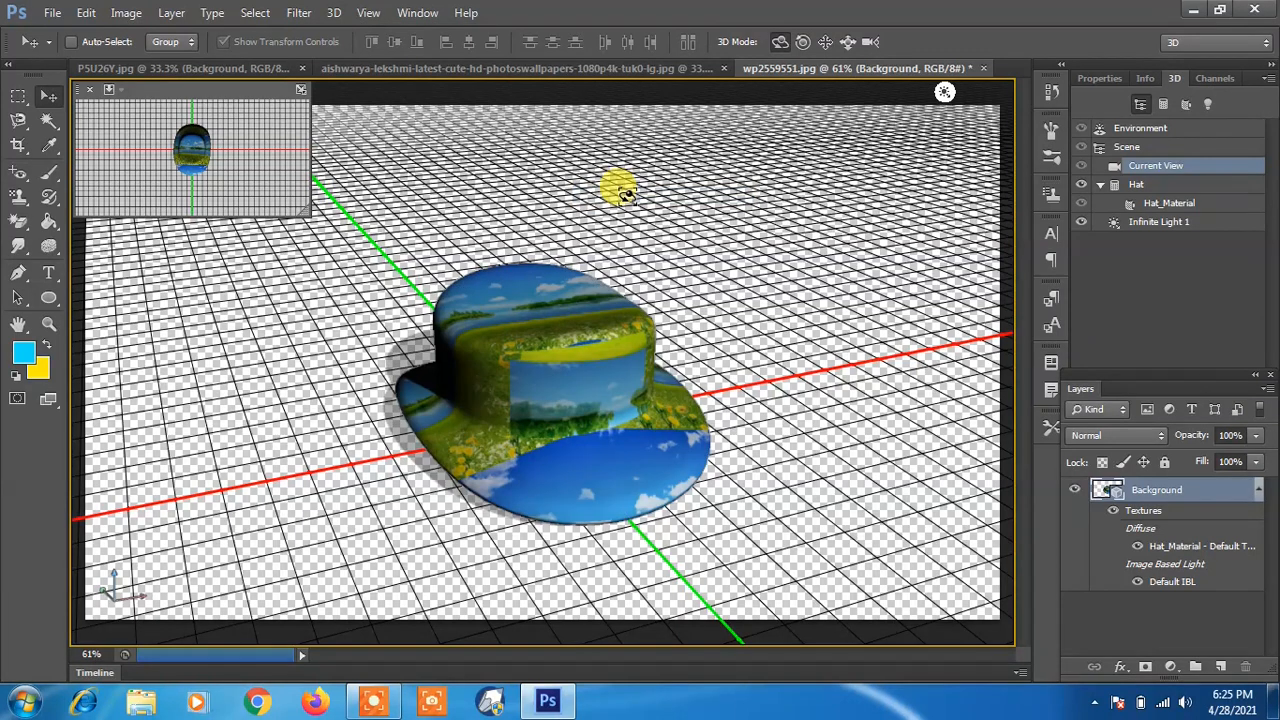
Step: Invert the visibility of the hat's polygons once more and reveal all of them again
left_click(338, 12)
mouse_move(555, 176)
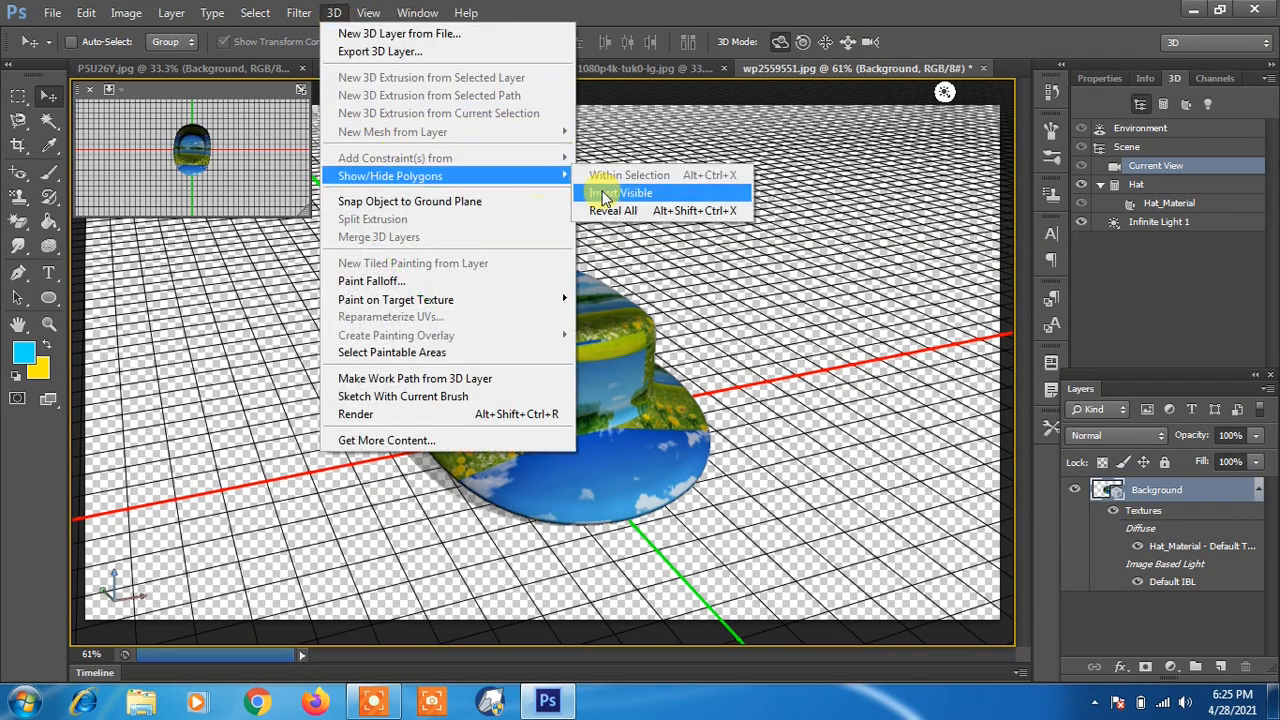
left_click(597, 192)
left_click(334, 12)
mouse_move(368, 12)
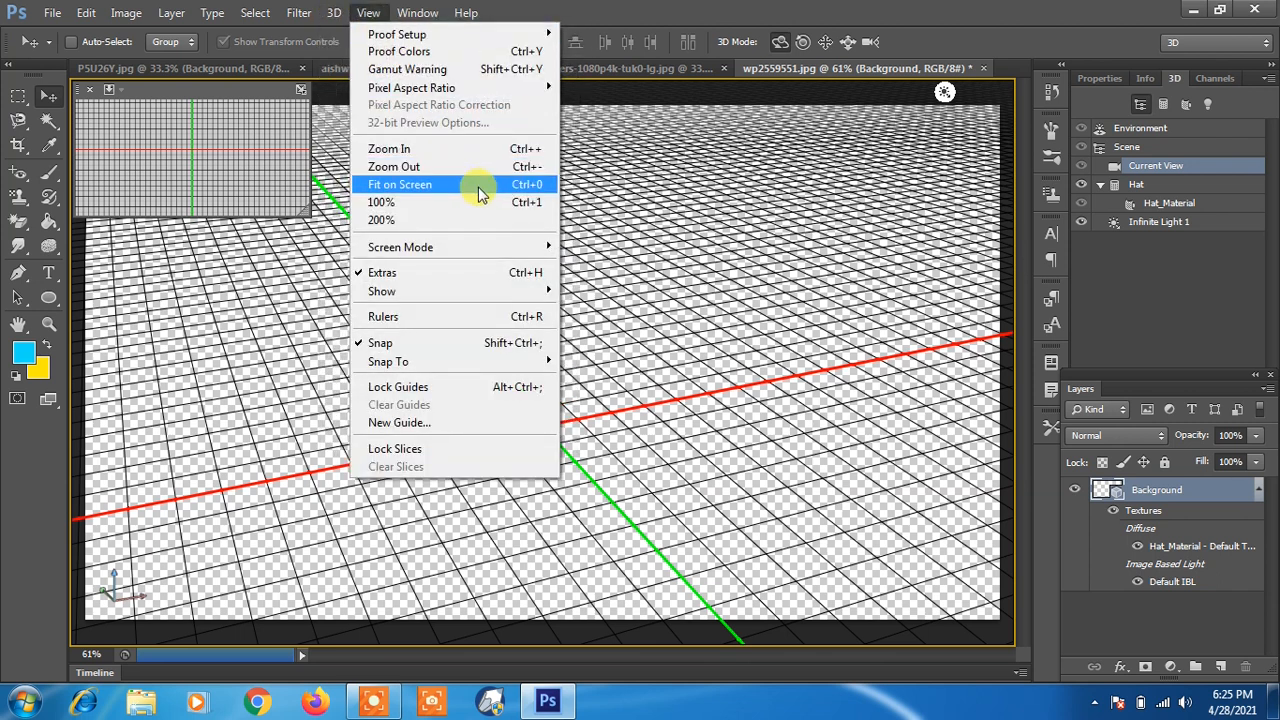
mouse_move(500, 176)
left_click(614, 215)
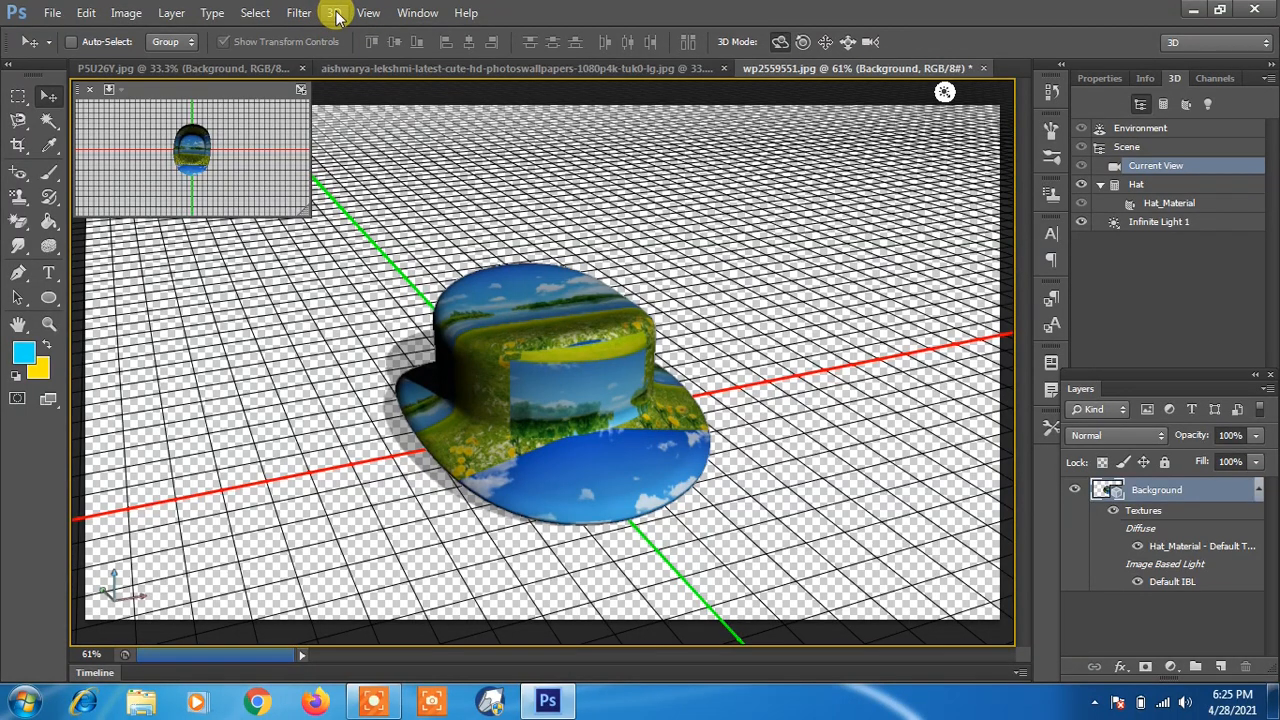
Step: Discard the hat by reverting the image, and create a Depth Map to Plane mesh from the background layer
left_click(57, 12)
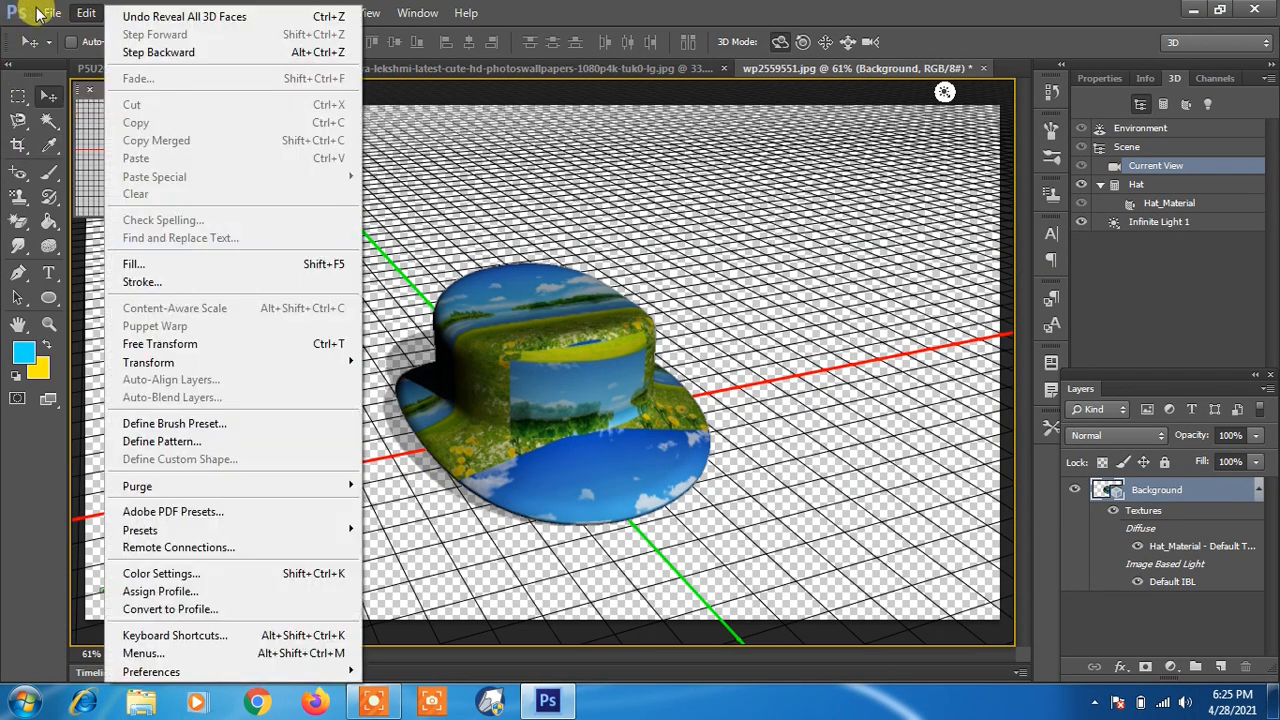
left_click(112, 291)
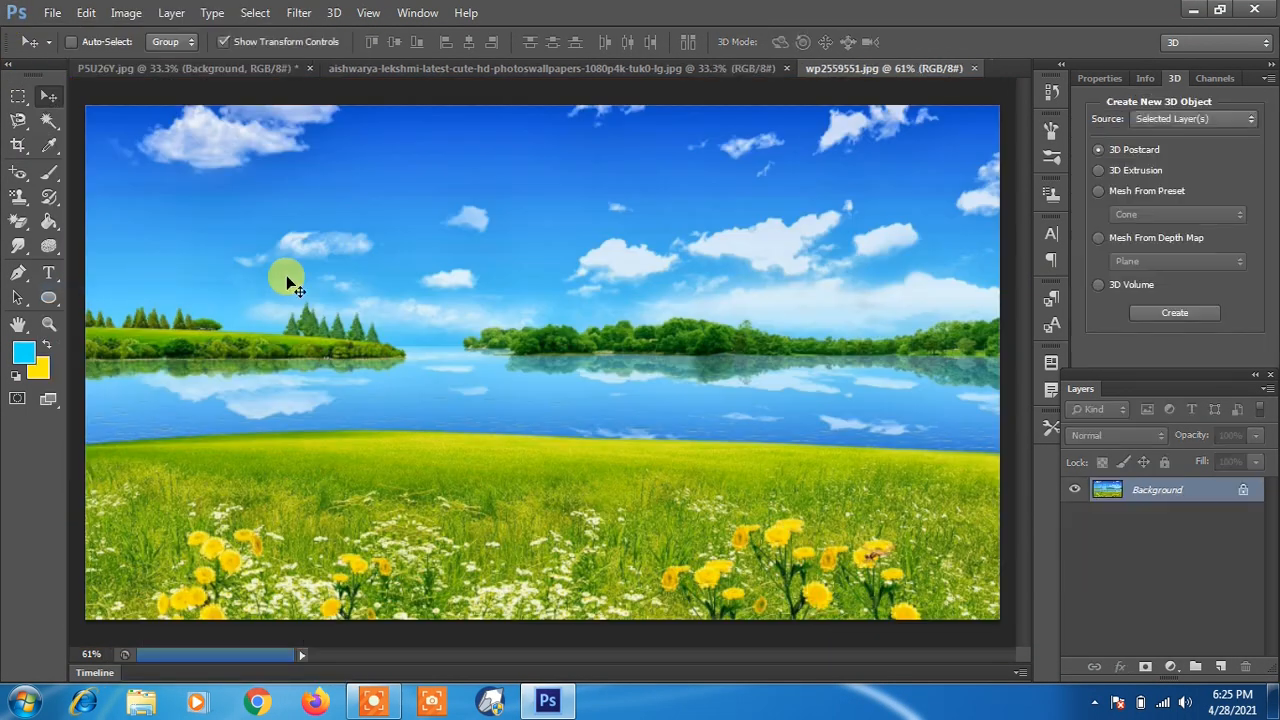
left_click(334, 13)
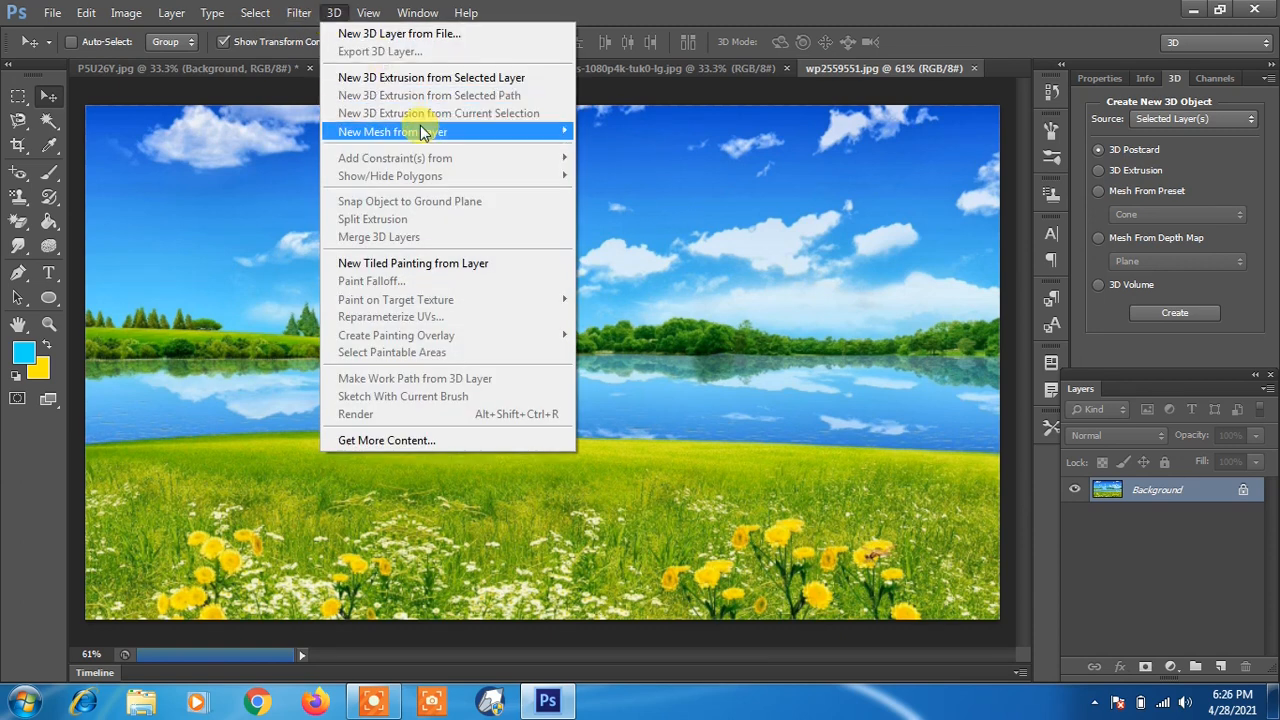
mouse_move(421, 133)
mouse_move(617, 170)
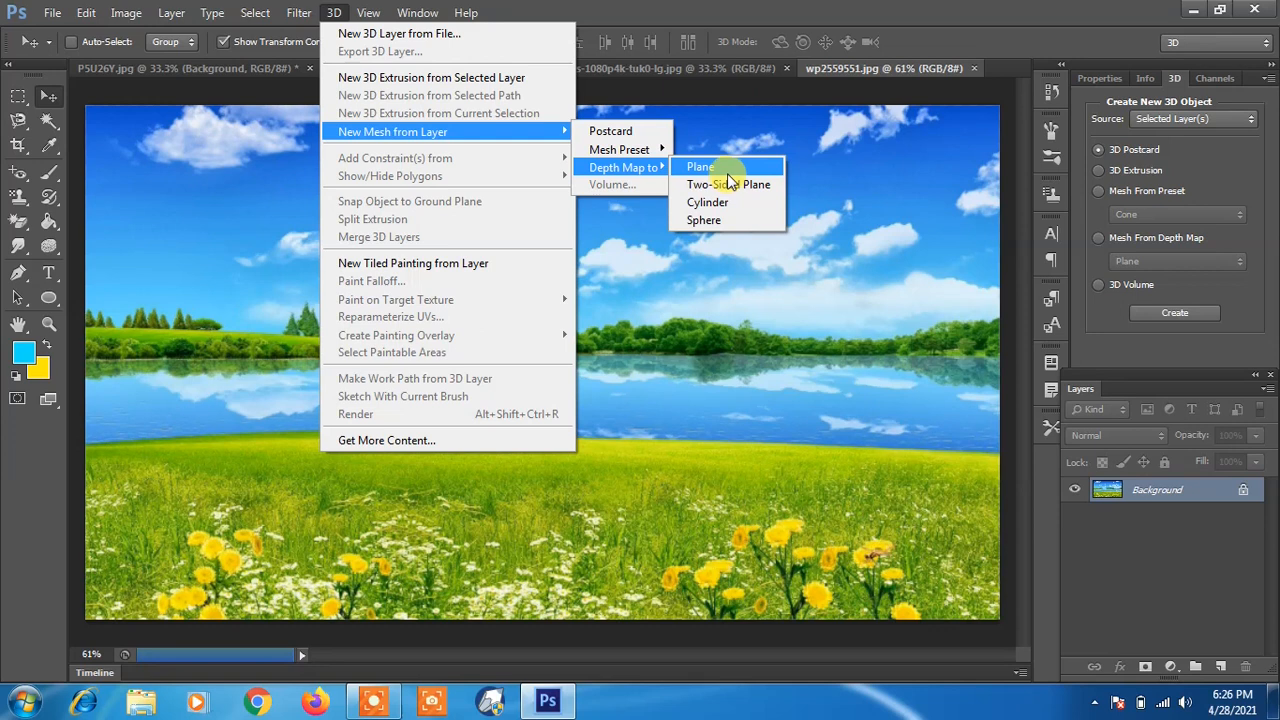
left_click(727, 168)
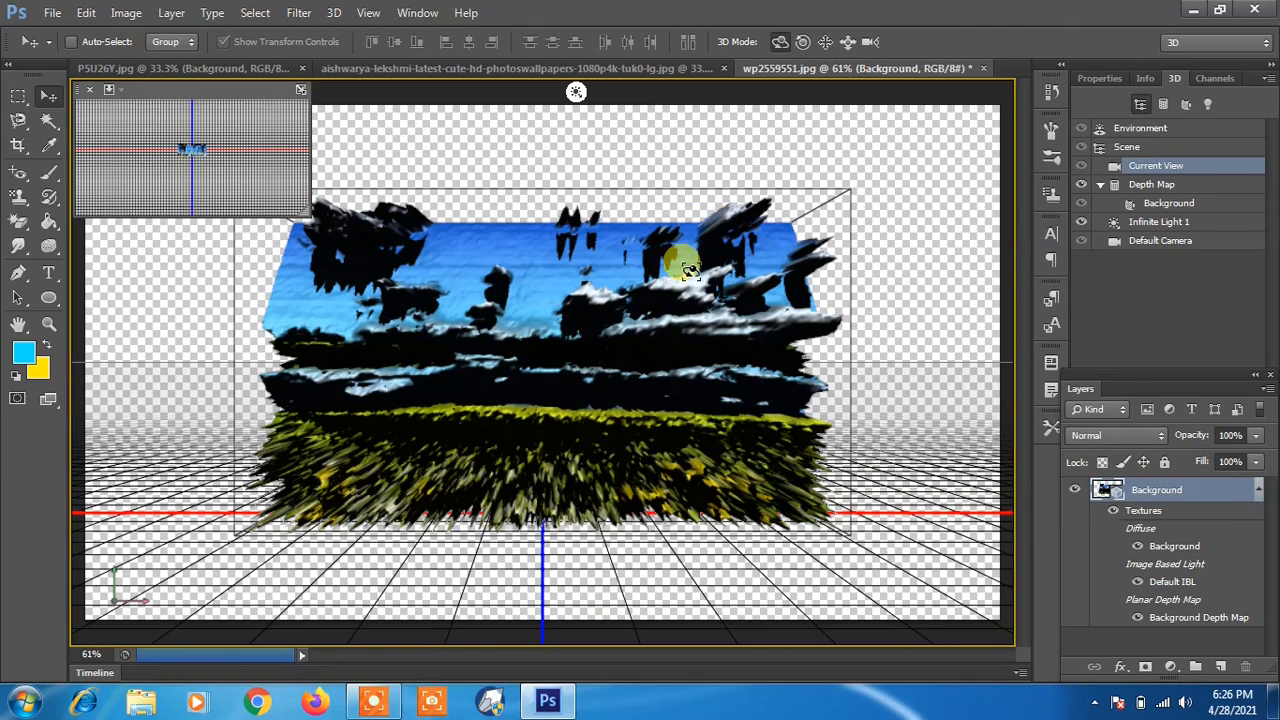
left_click_drag(690, 272, 591, 151)
left_click(334, 12)
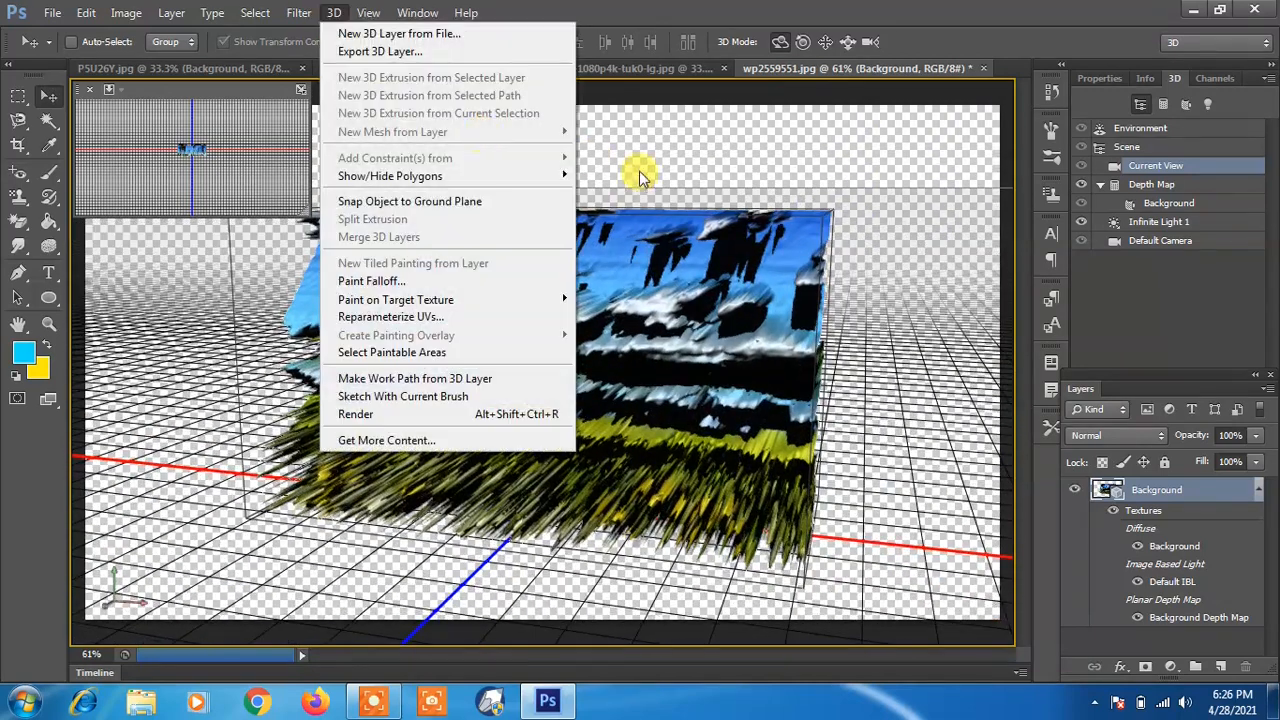
Step: Undo the plane depth-map mesh and create a Depth Map to Two-Sided Plane mesh from the background layer
left_click(650, 155)
key("ctrl+alt+z")
key("ctrl+alt+z")
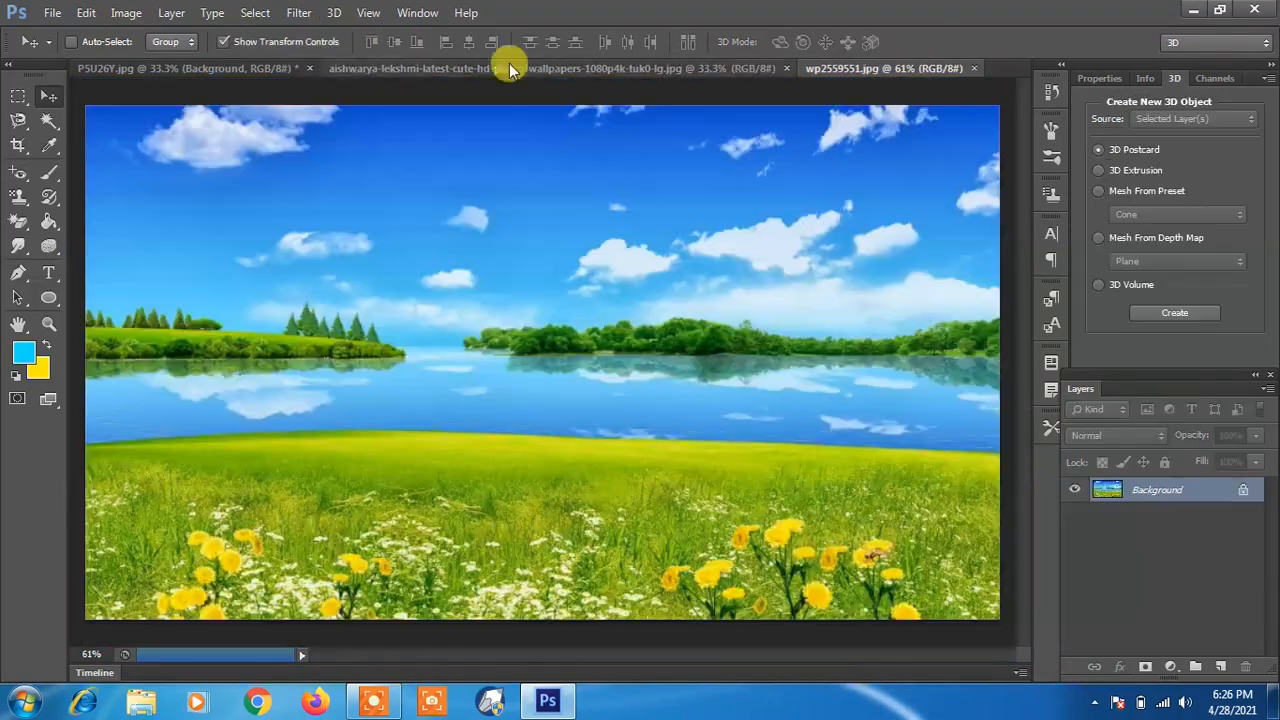
left_click(334, 12)
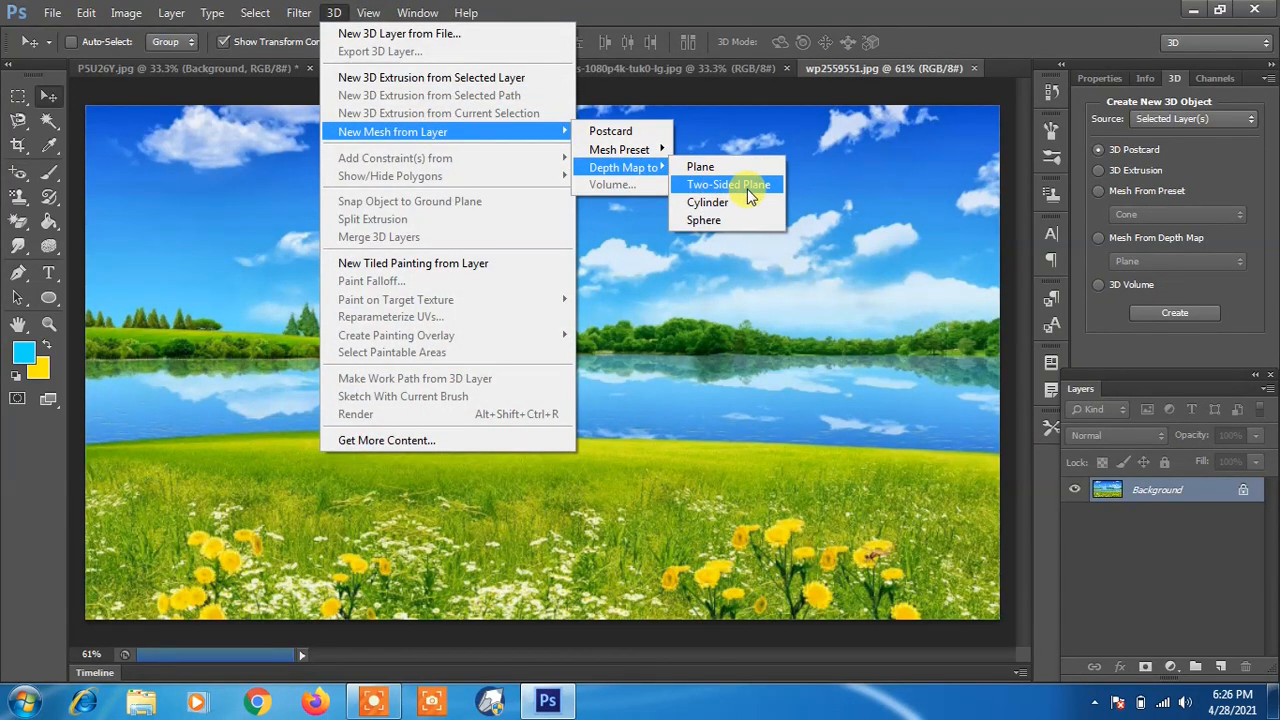
left_click(750, 192)
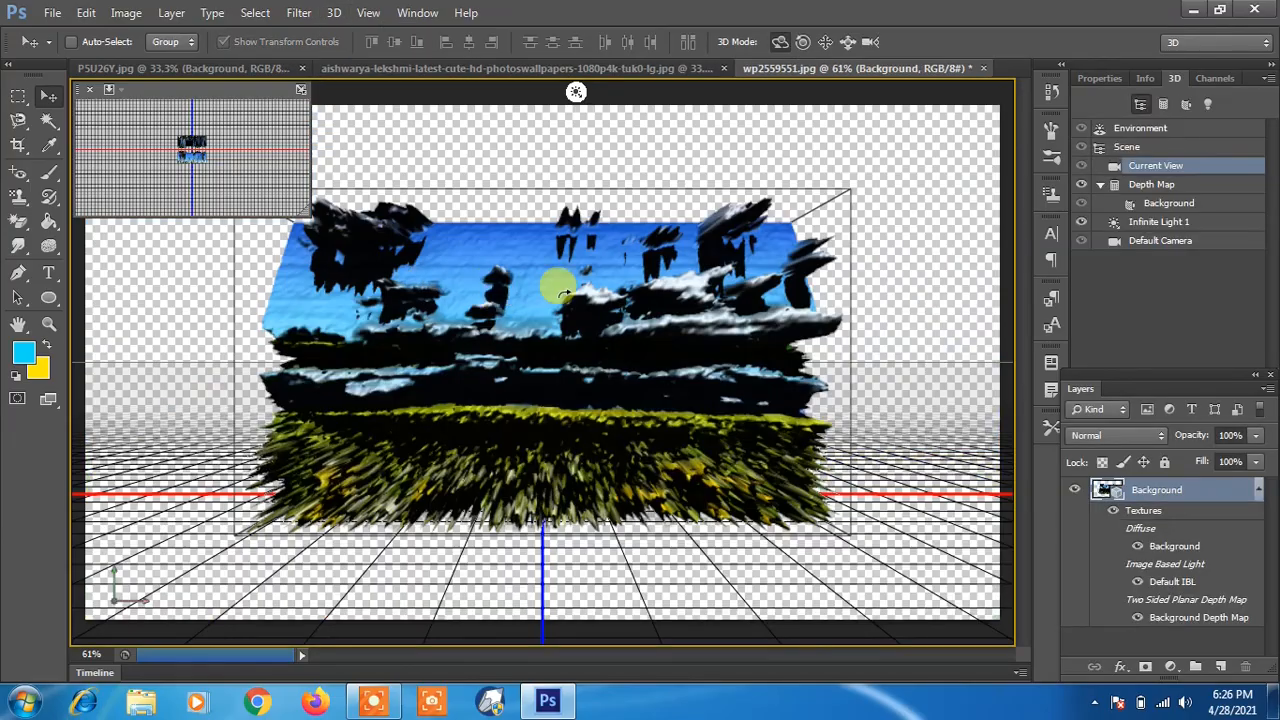
left_click_drag(563, 292, 372, 163)
Step: Revert the landscape image and create a Depth Map to Cylinder mesh from the background layer
left_click(52, 12)
left_click(149, 286)
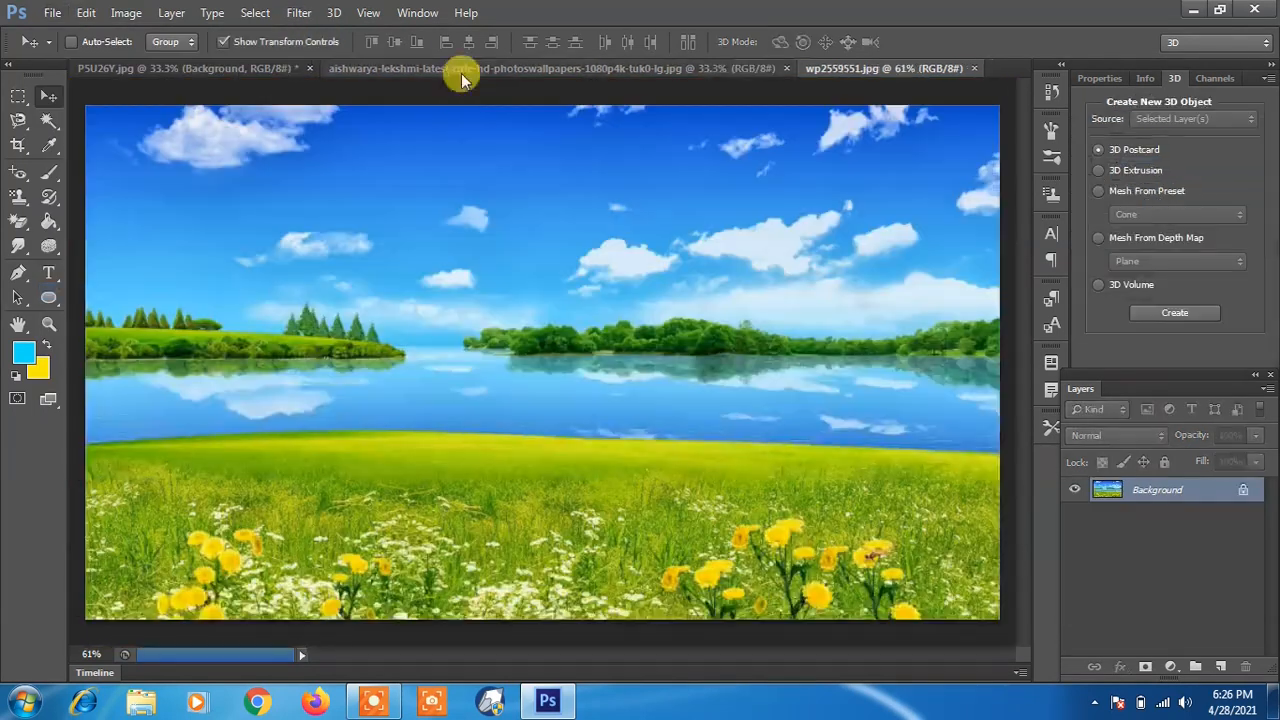
left_click(340, 12)
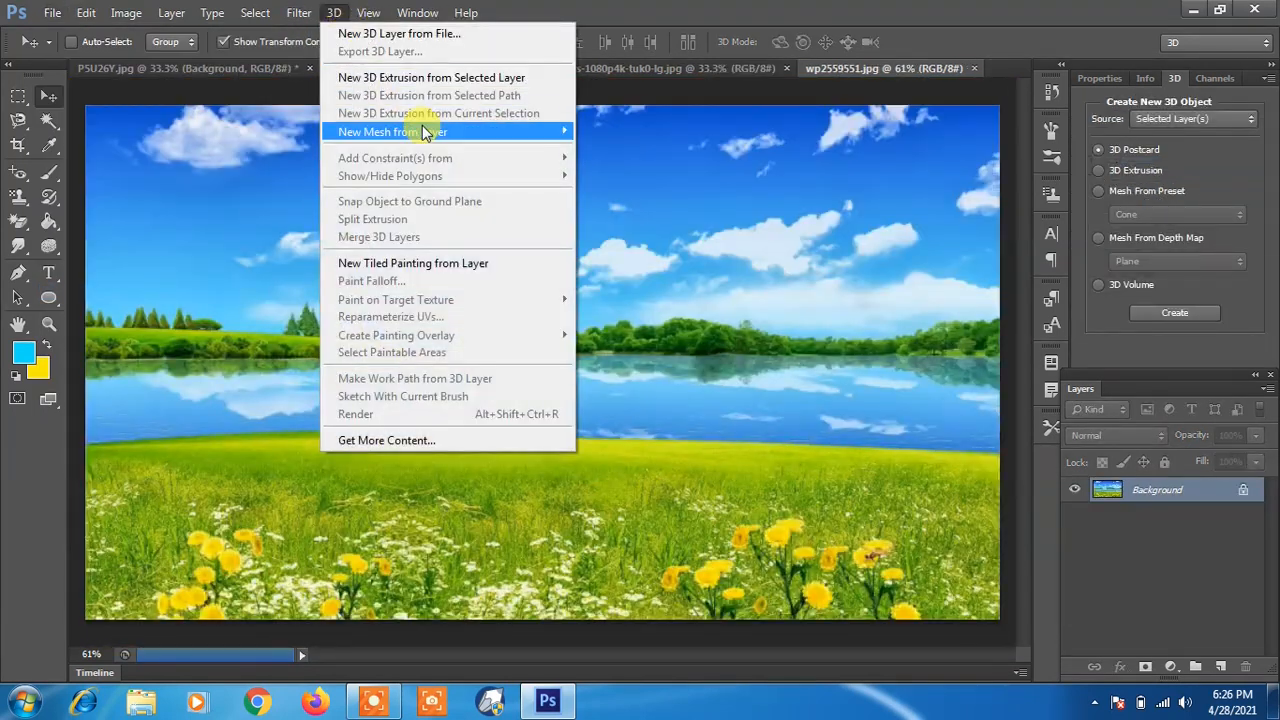
mouse_move(425, 131)
mouse_move(645, 168)
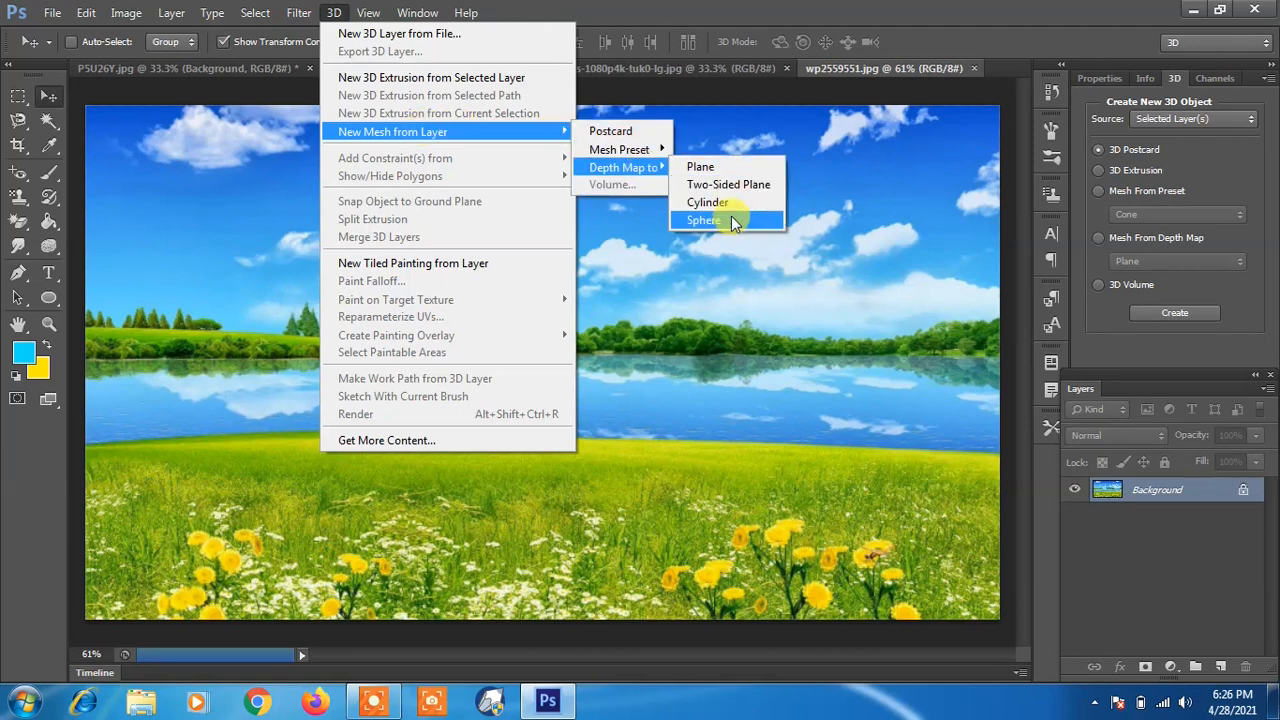
left_click(731, 220)
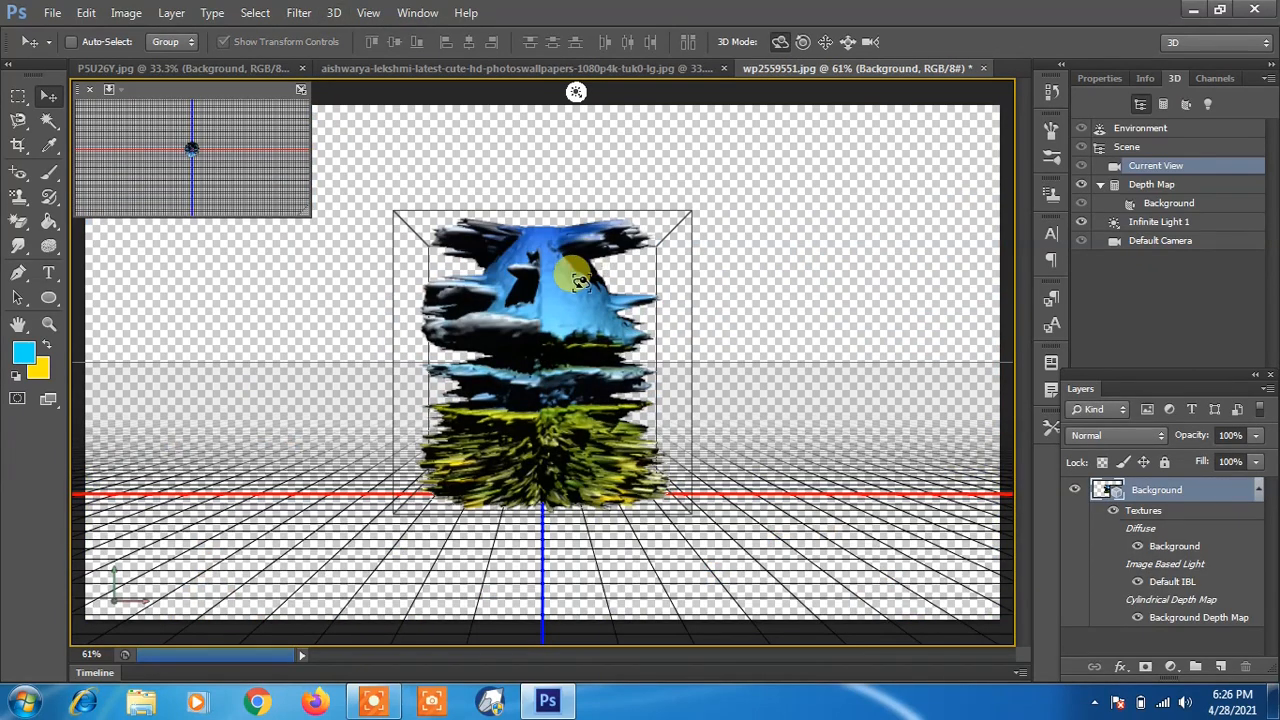
left_click_drag(590, 262, 493, 313)
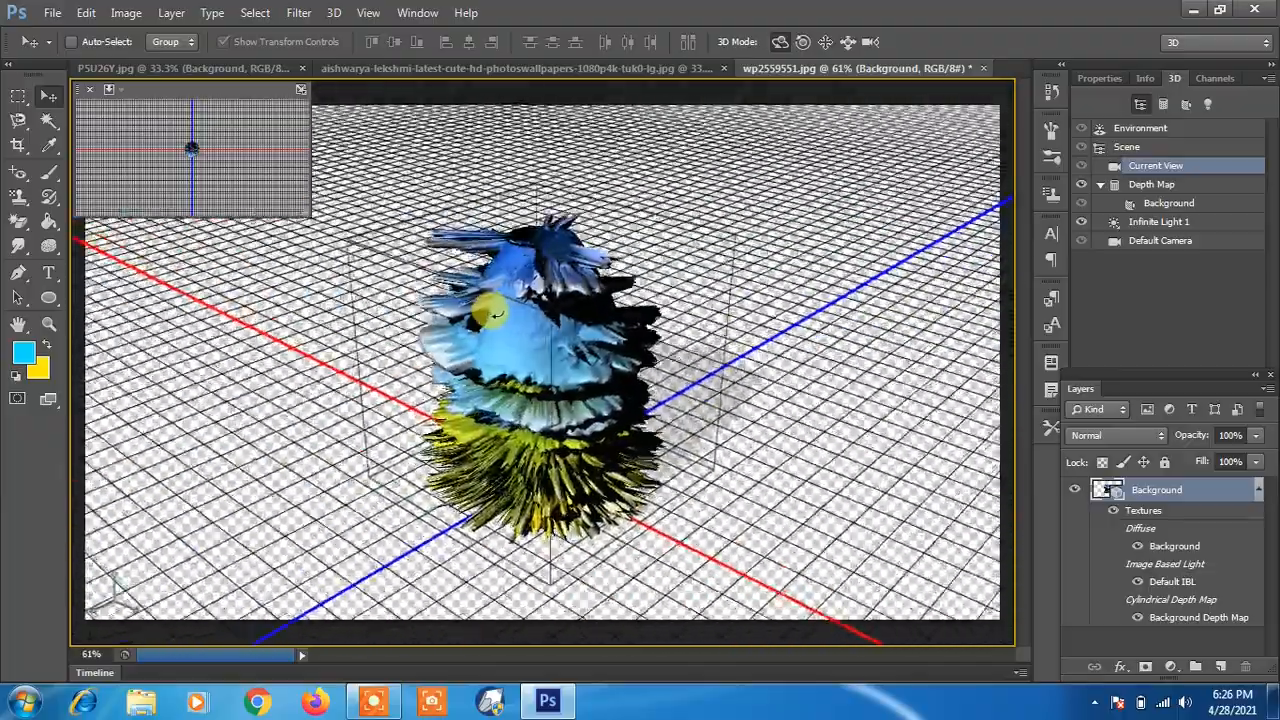
Step: Revert the landscape image and create a new tiled painting from the background layer
left_click(48, 11)
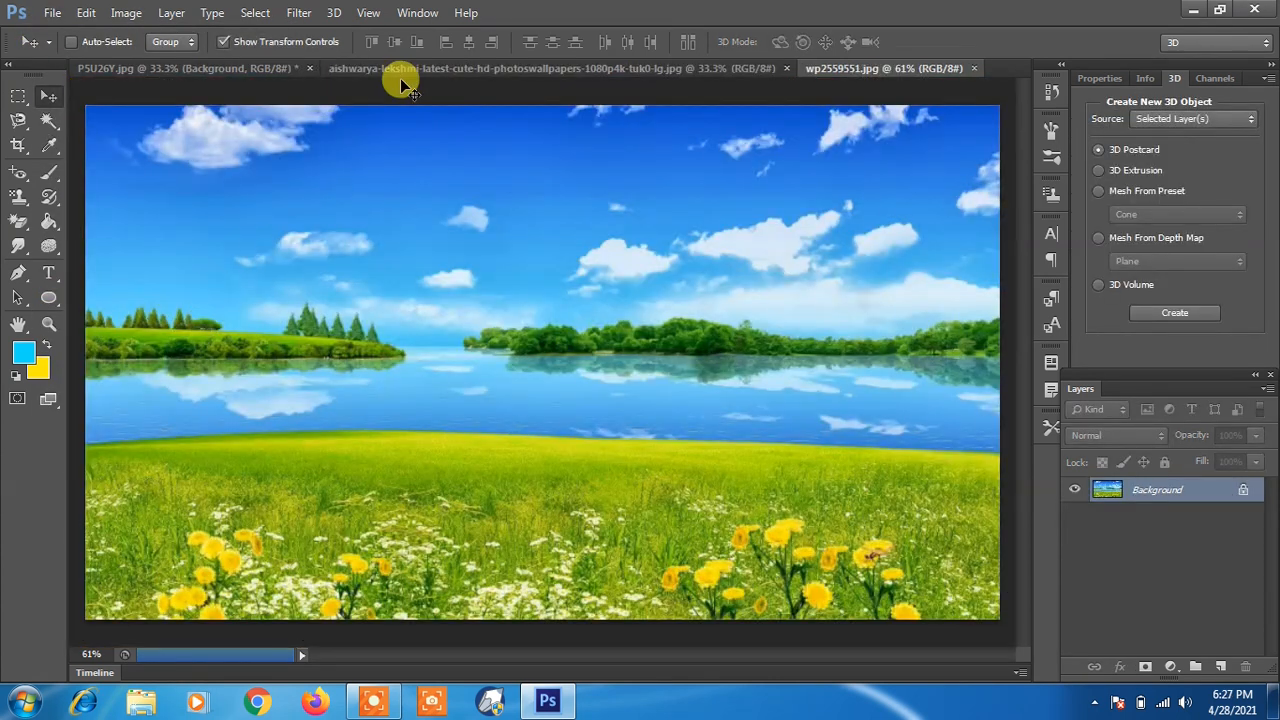
left_click(333, 12)
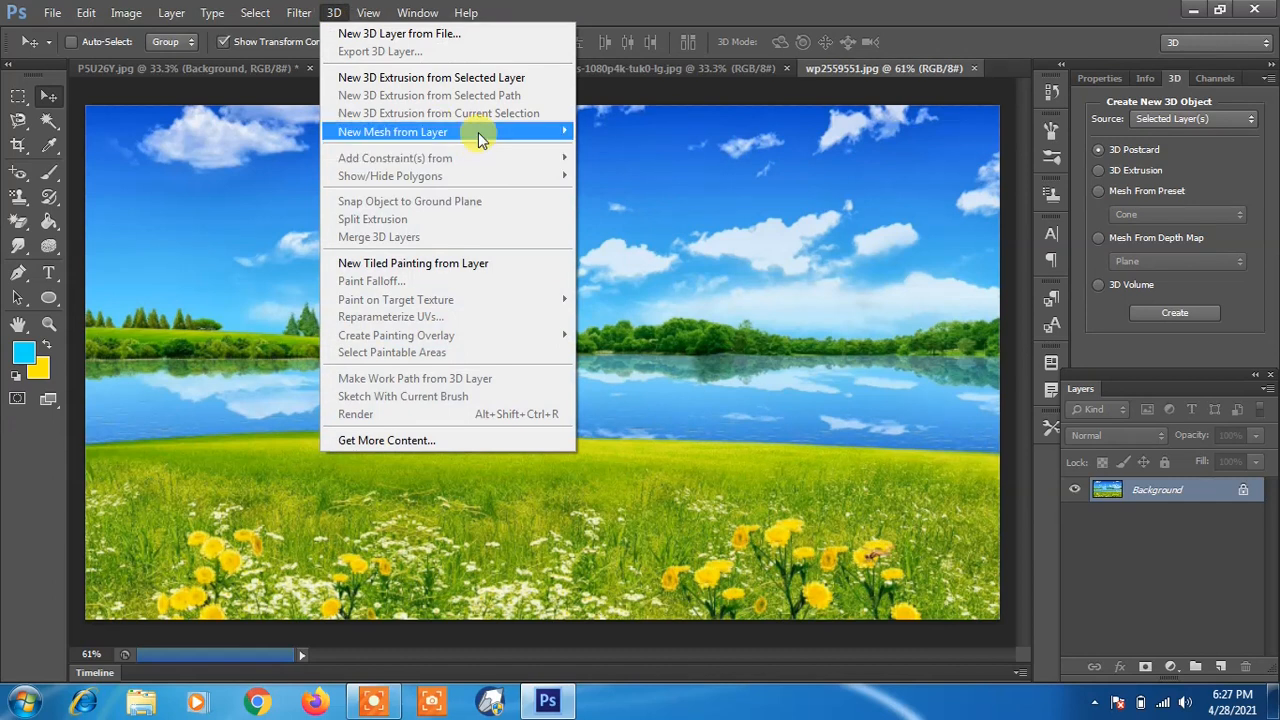
mouse_move(480, 130)
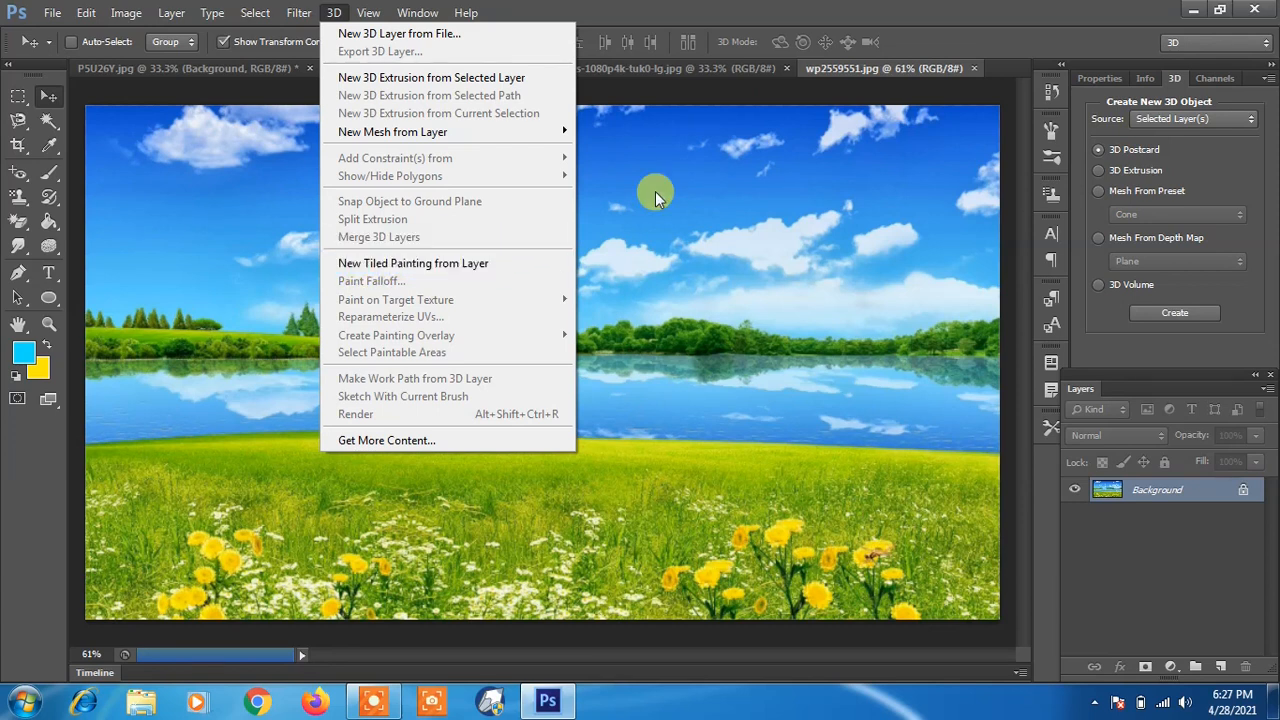
left_click(458, 267)
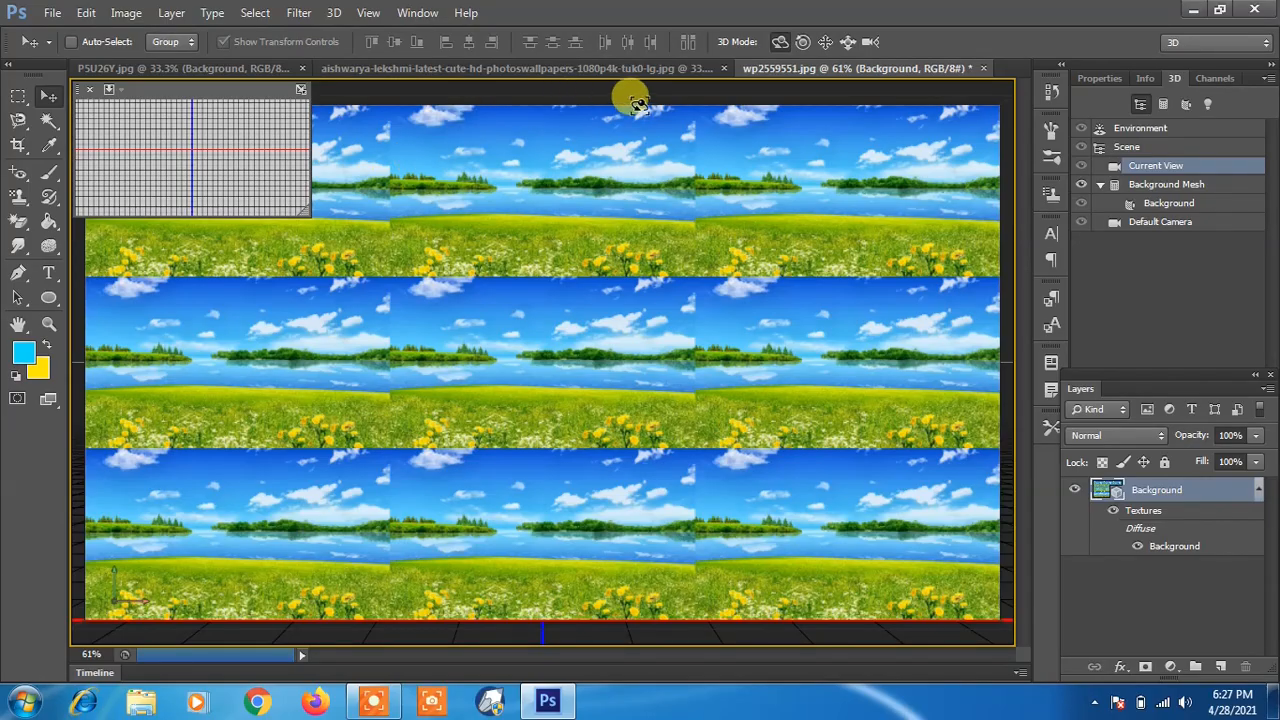
left_click_drag(884, 93, 843, 100)
Step: Revert the landscape image and draw a cyan pentagon in the sky with the Polygon tool
left_click(44, 12)
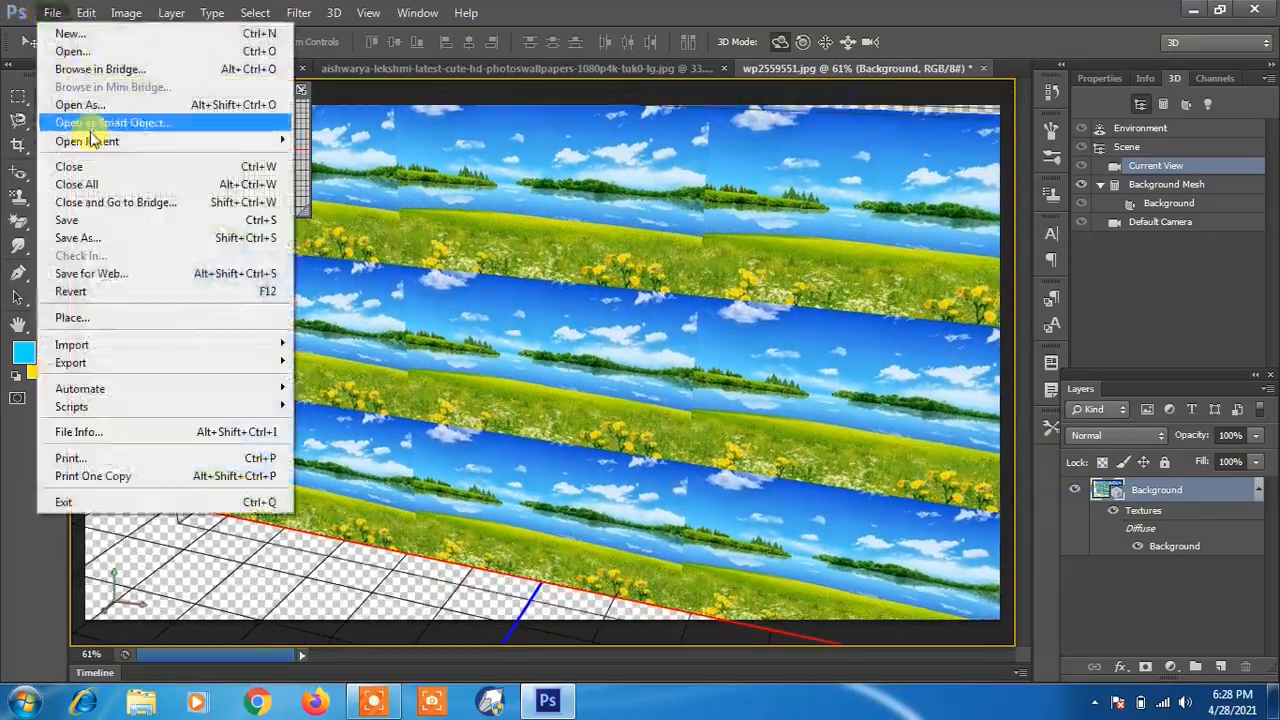
left_click(100, 289)
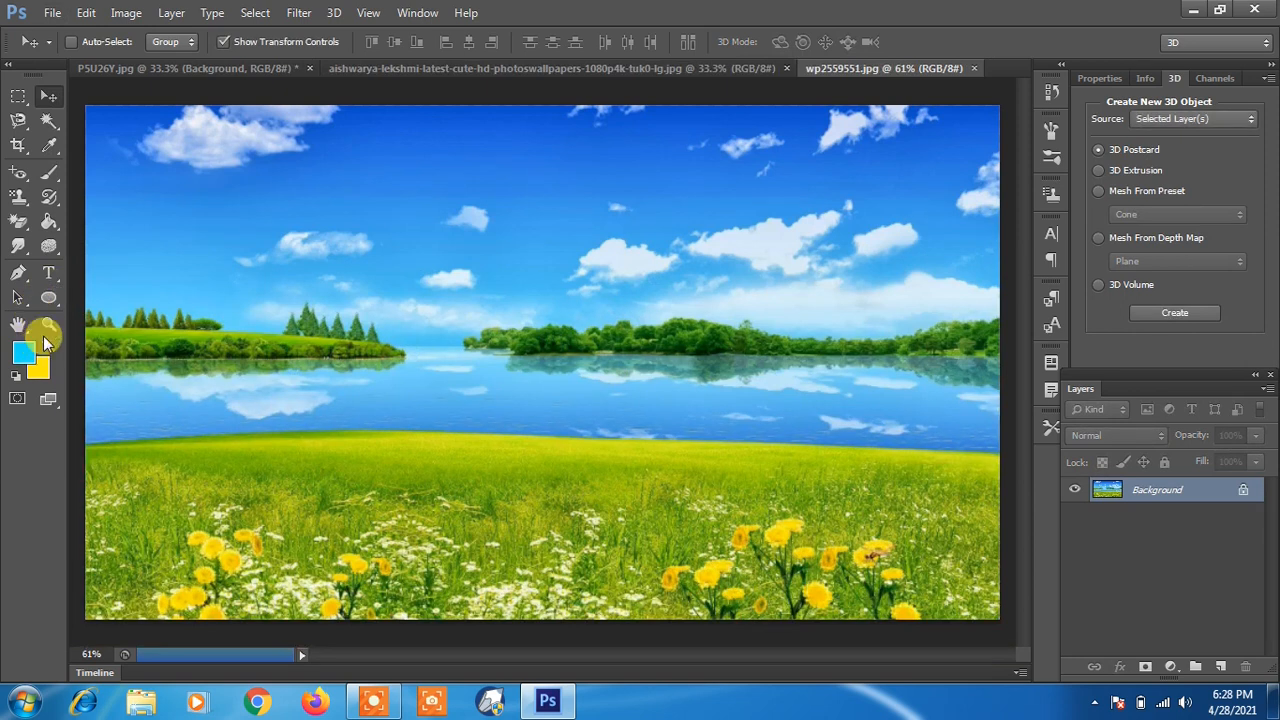
left_click(48, 300)
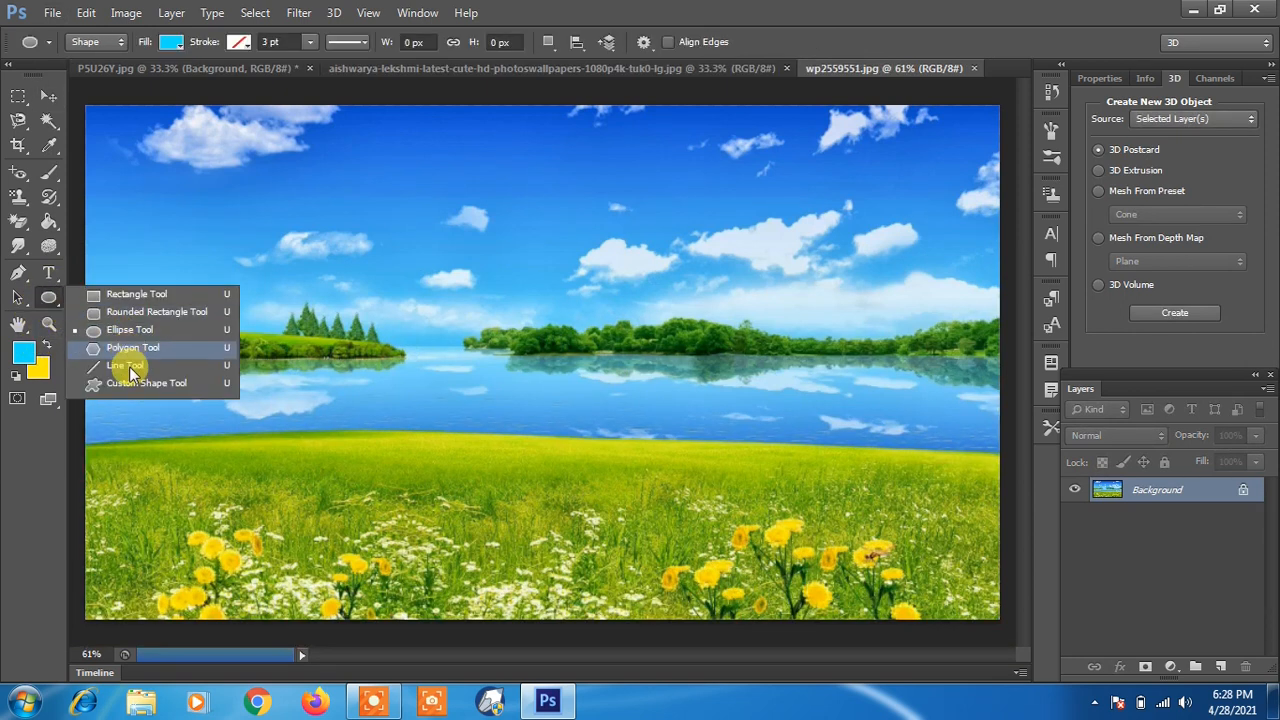
left_click(130, 347)
left_click_drag(414, 266, 465, 320)
key("v")
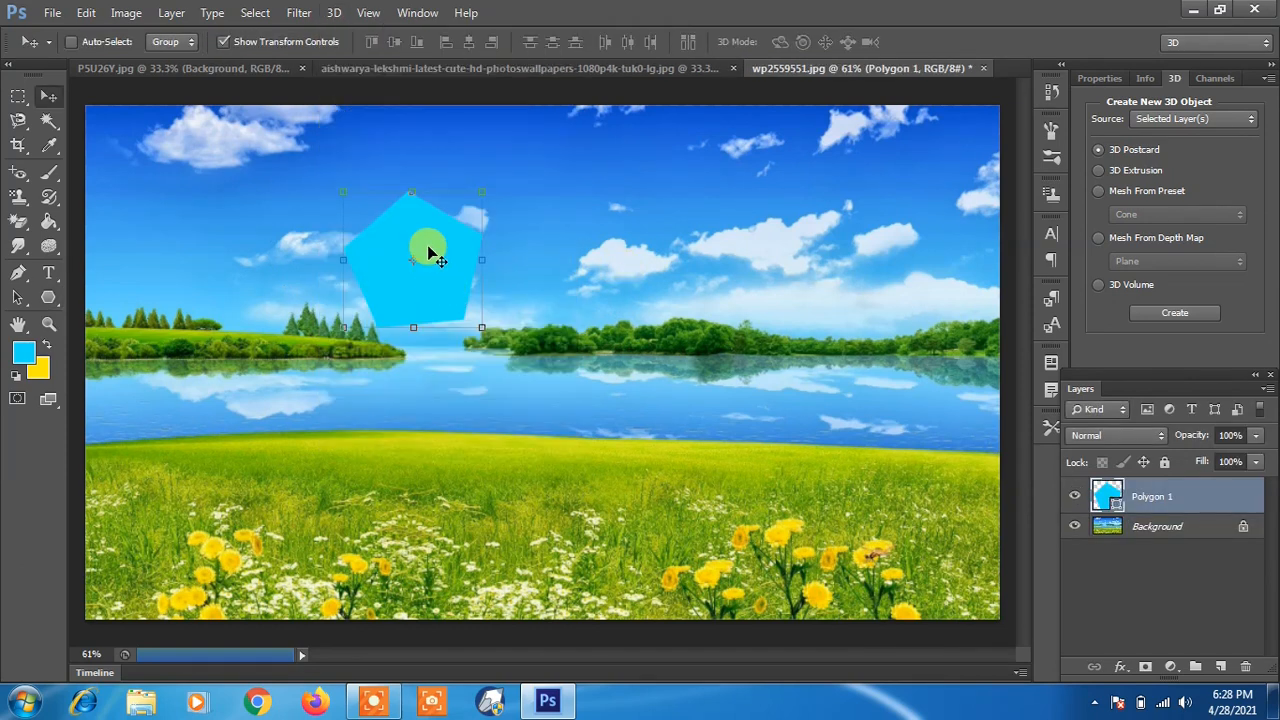
Step: Create a new tiled painting from the pentagon shape layer
left_click(299, 12)
left_click(335, 12)
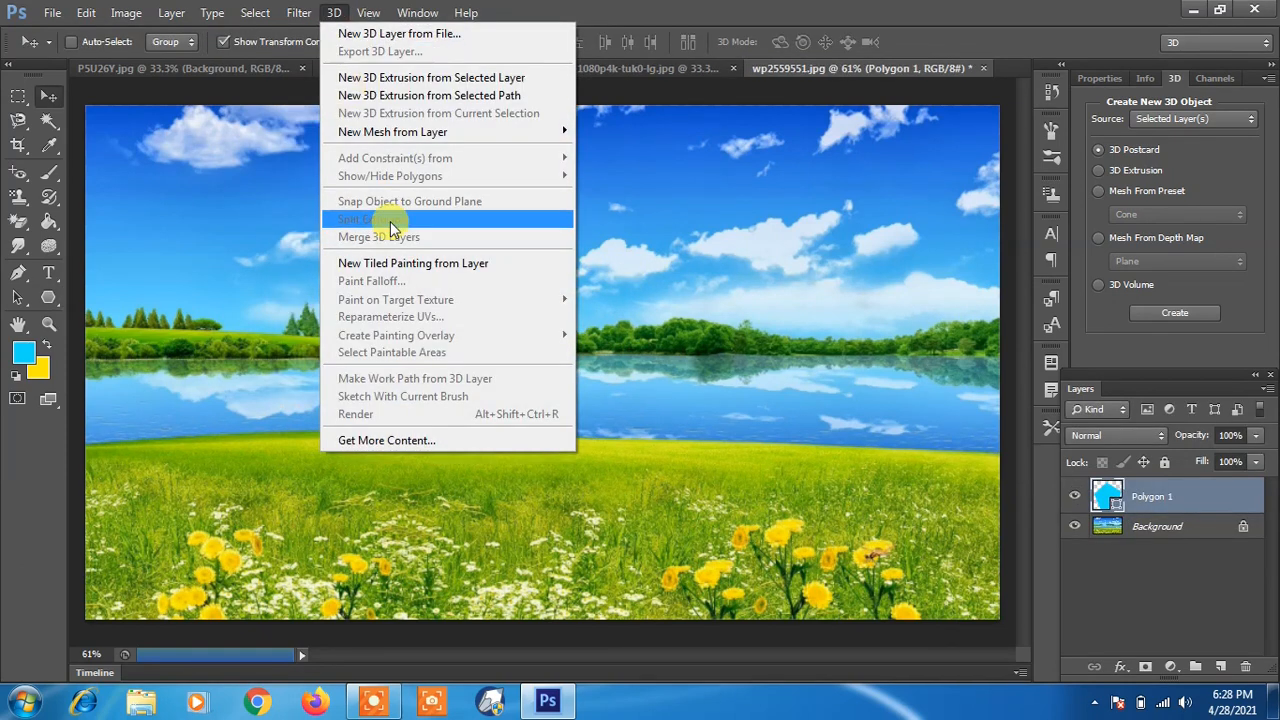
left_click(395, 267)
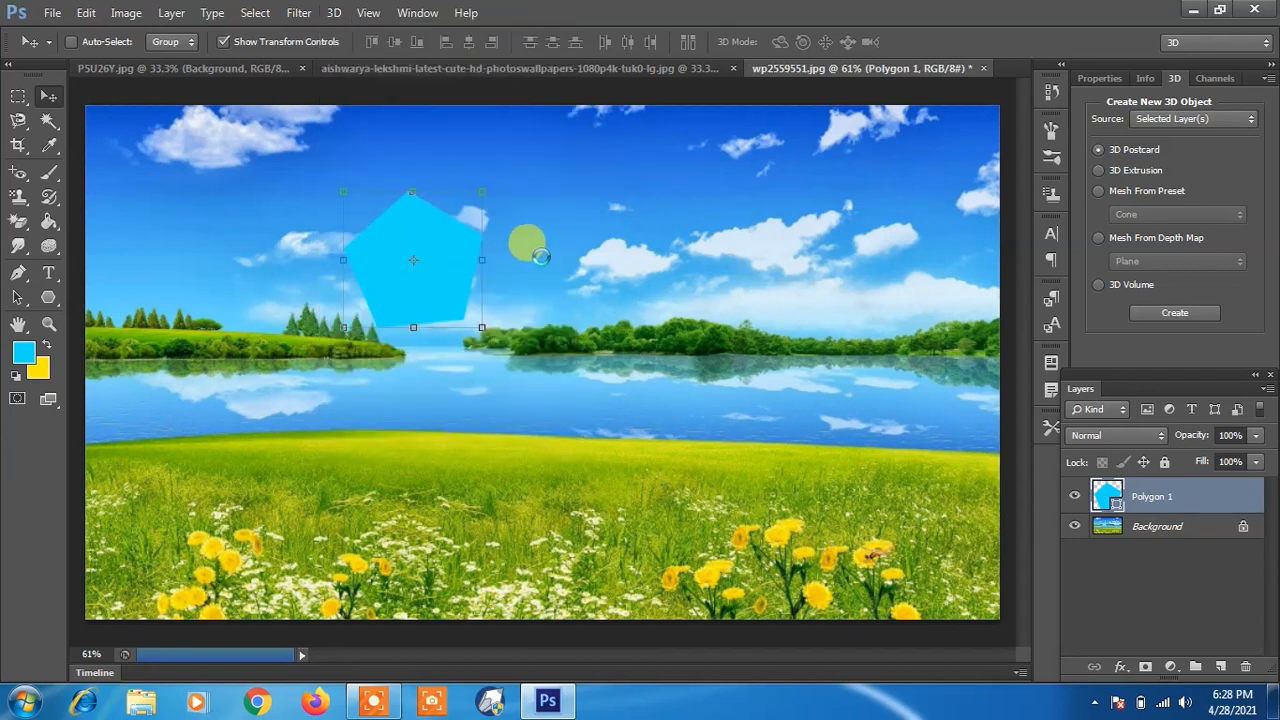
left_click_drag(497, 188, 810, 165)
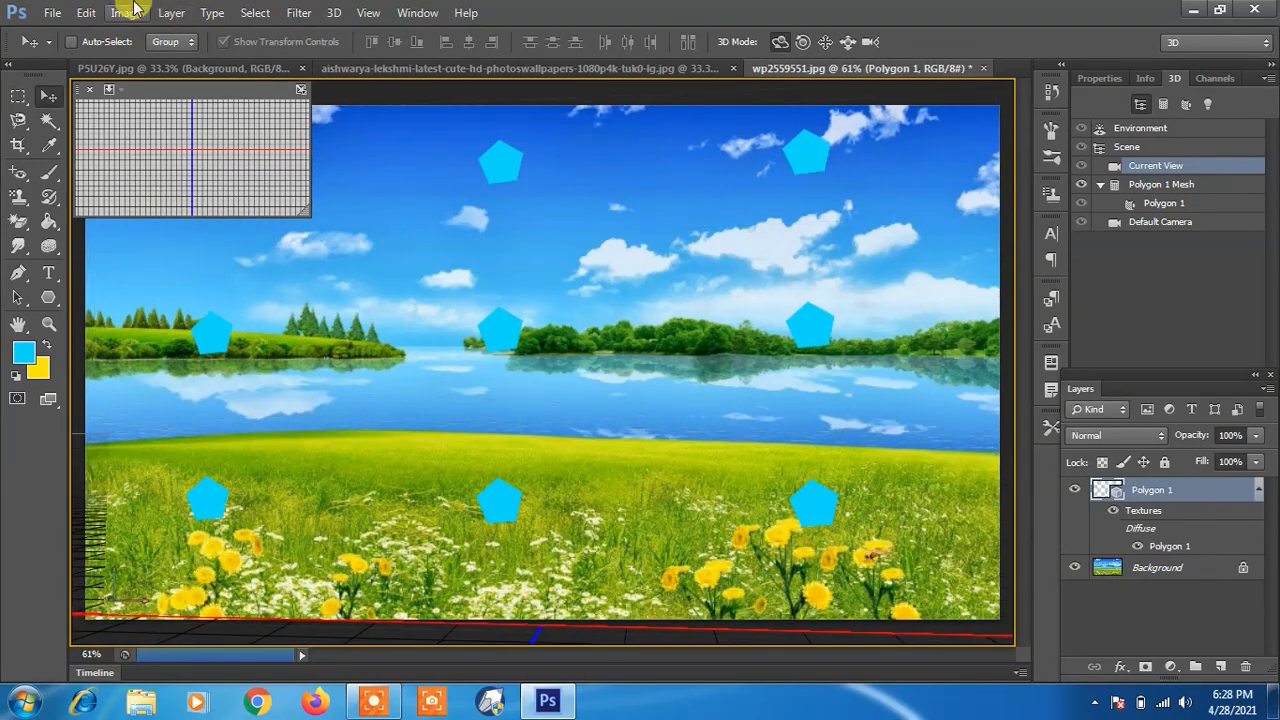
Step: Revert the landscape image and create a Cylinder preset mesh from the background layer
left_click(52, 12)
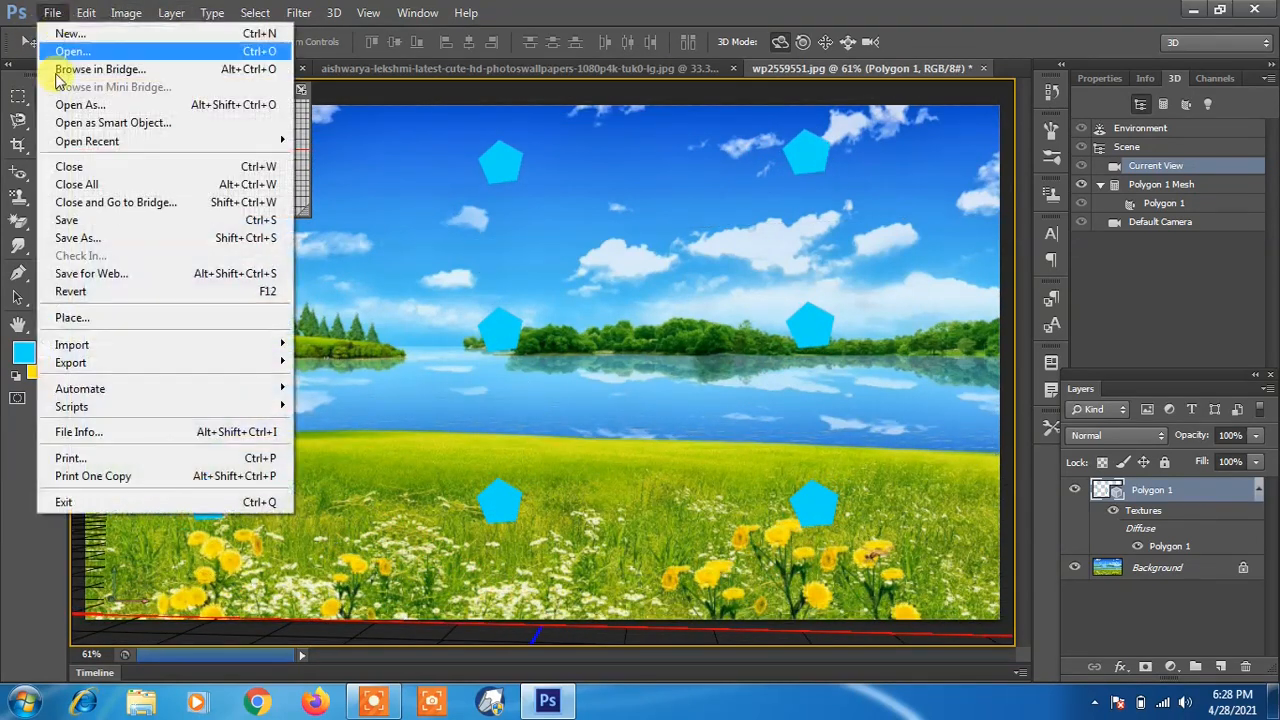
left_click(92, 293)
left_click(334, 12)
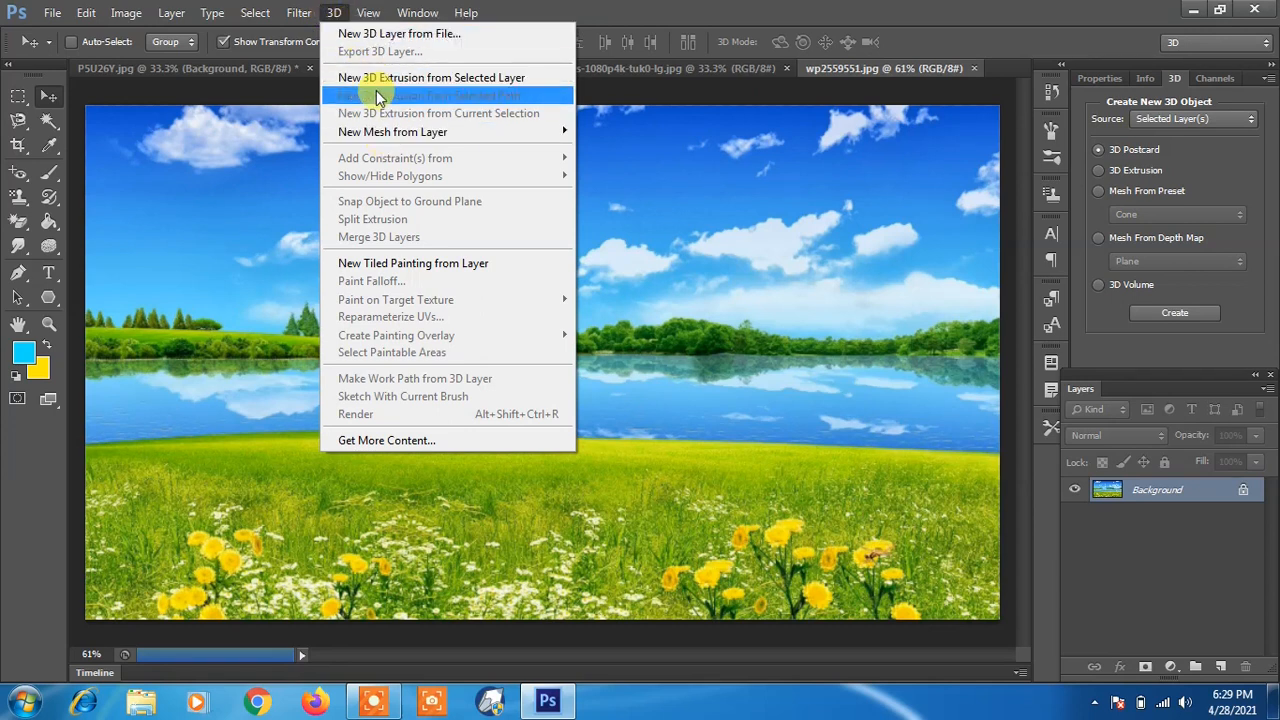
mouse_move(400, 132)
mouse_move(623, 155)
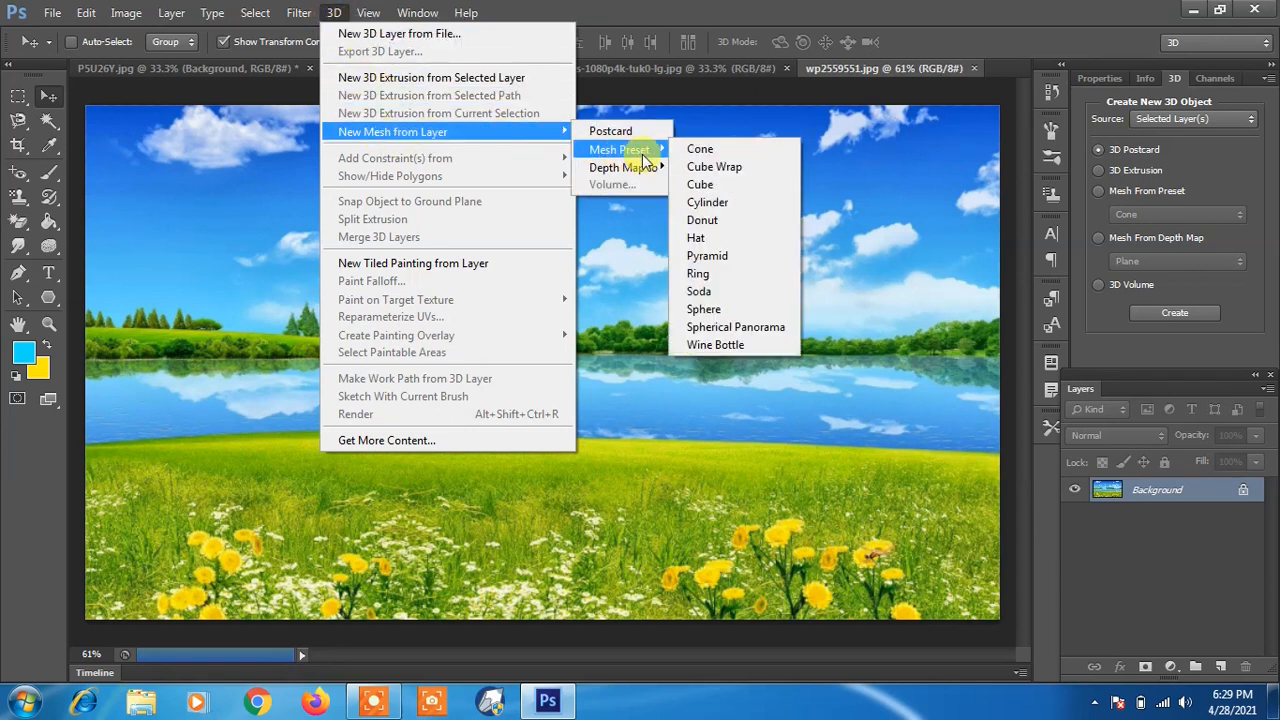
left_click(702, 190)
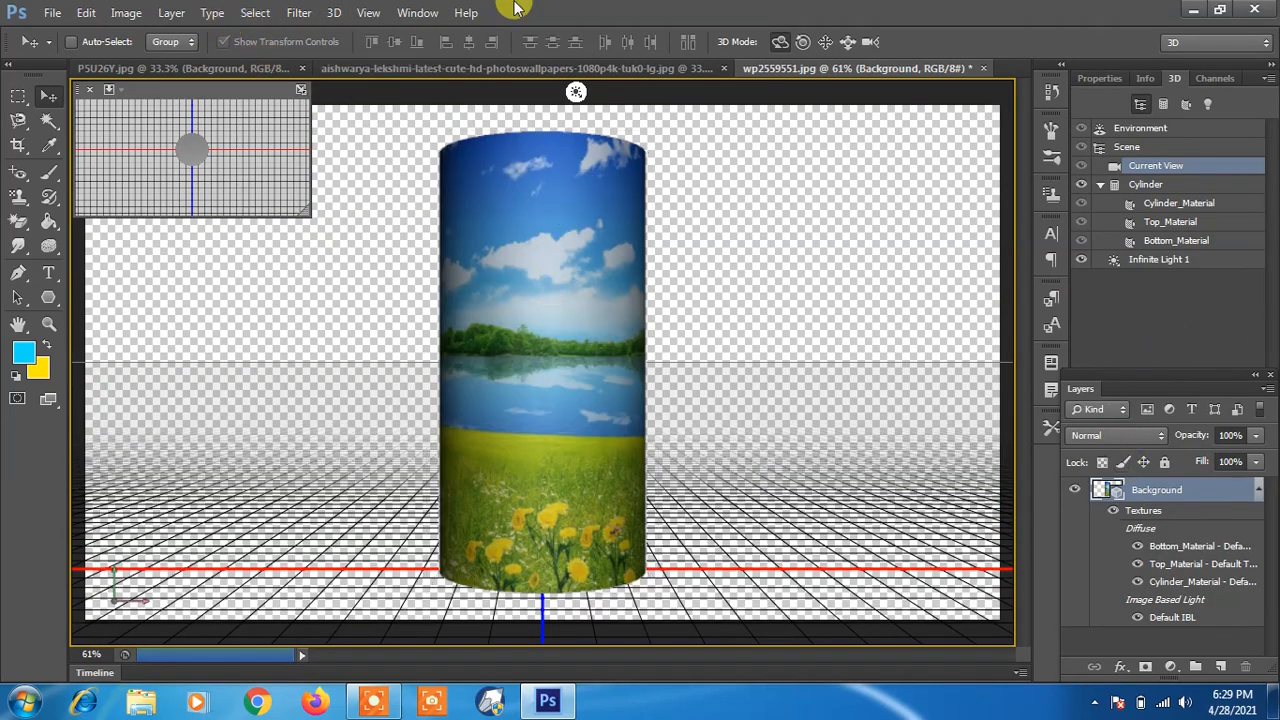
Step: Examine the minimum and maximum angle settings of 3D Paint Falloff for the cylinder without changing them
left_click(333, 12)
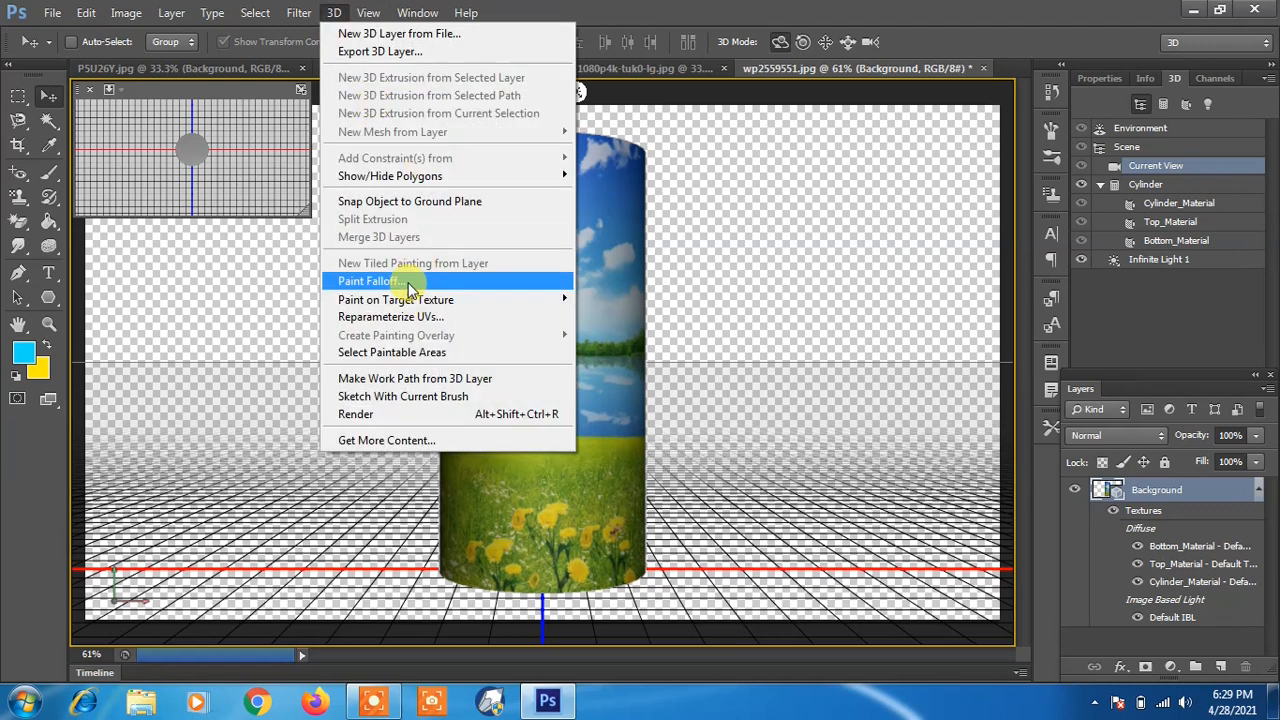
left_click(343, 279)
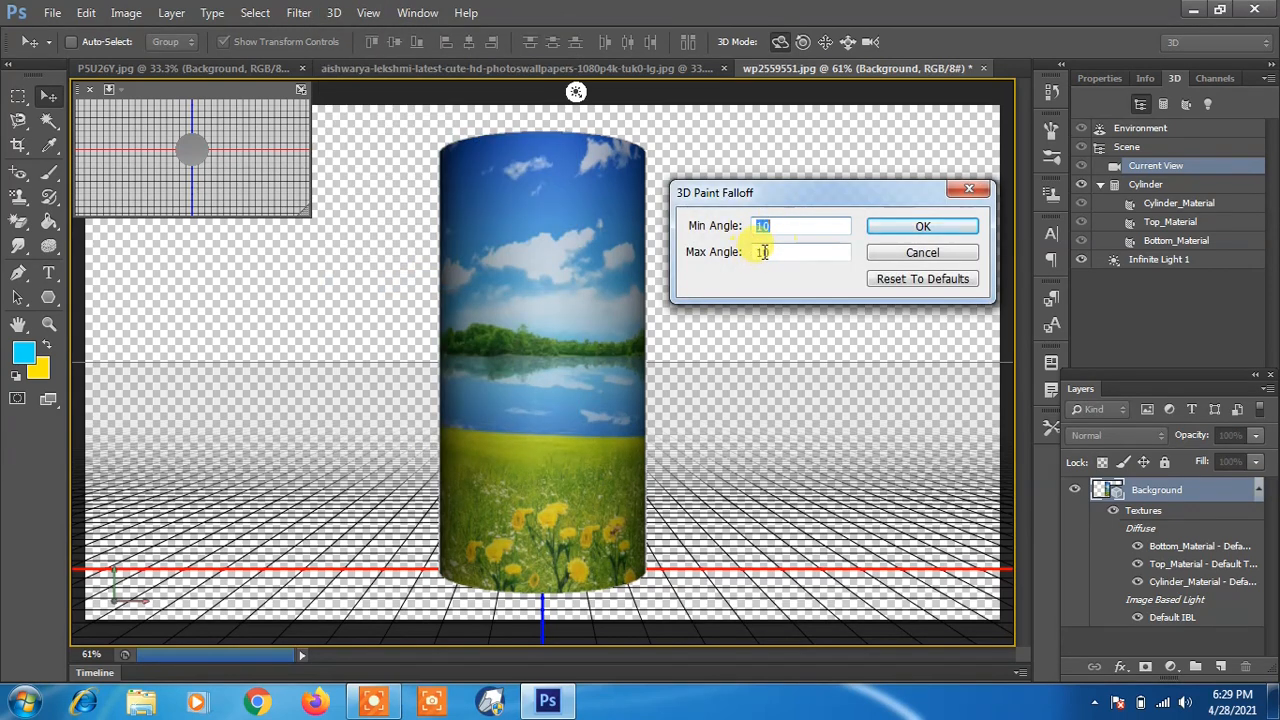
left_click(915, 255)
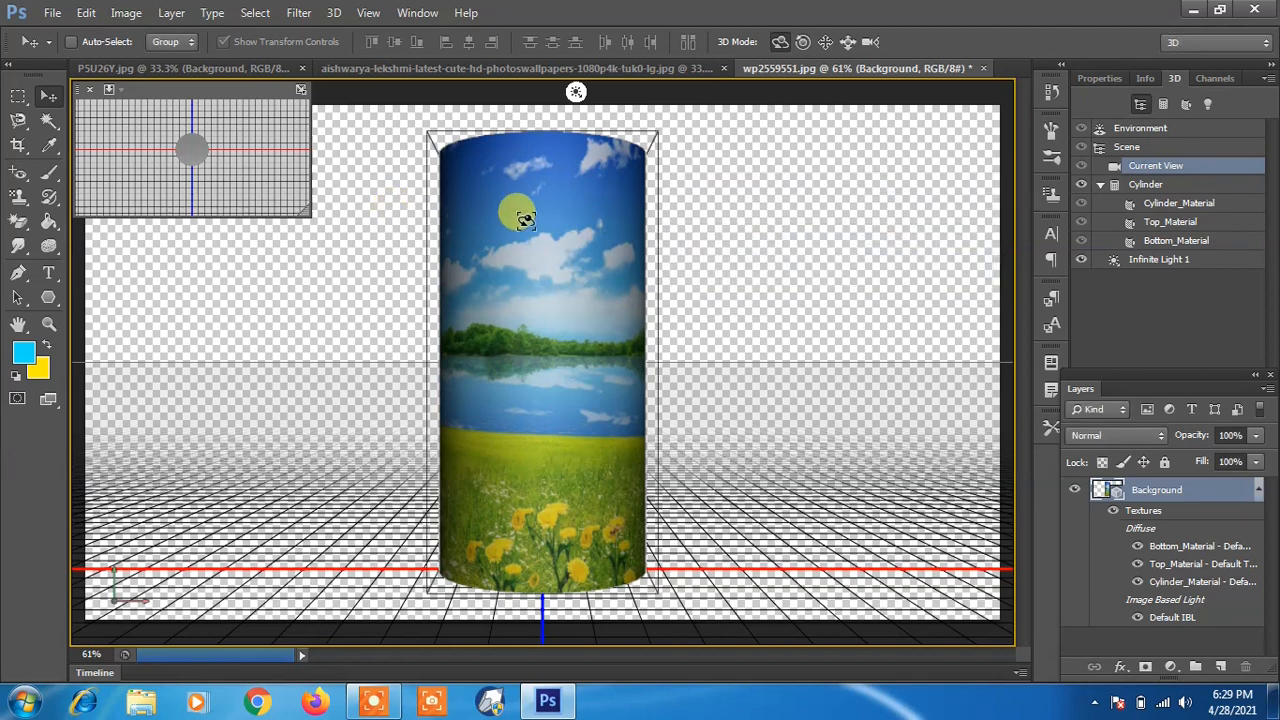
Step: Set the cylinder's target texture for 3D painting to Shininess
left_click(337, 14)
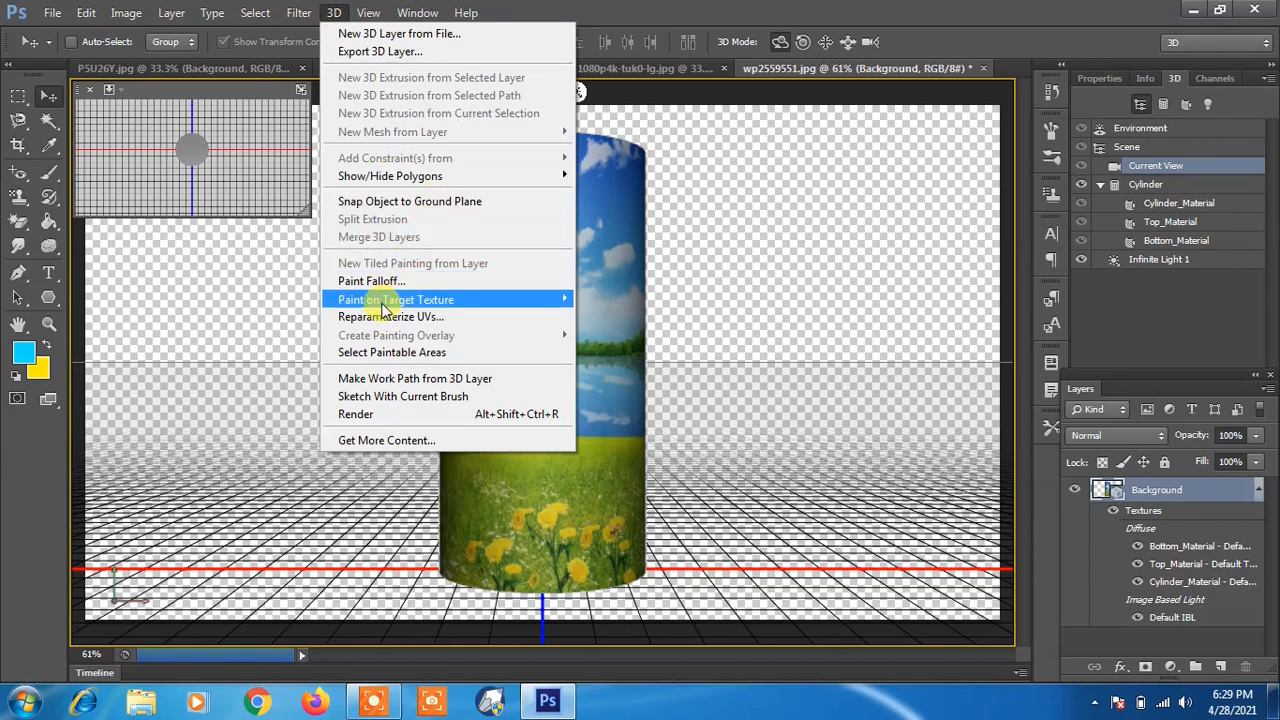
mouse_move(342, 306)
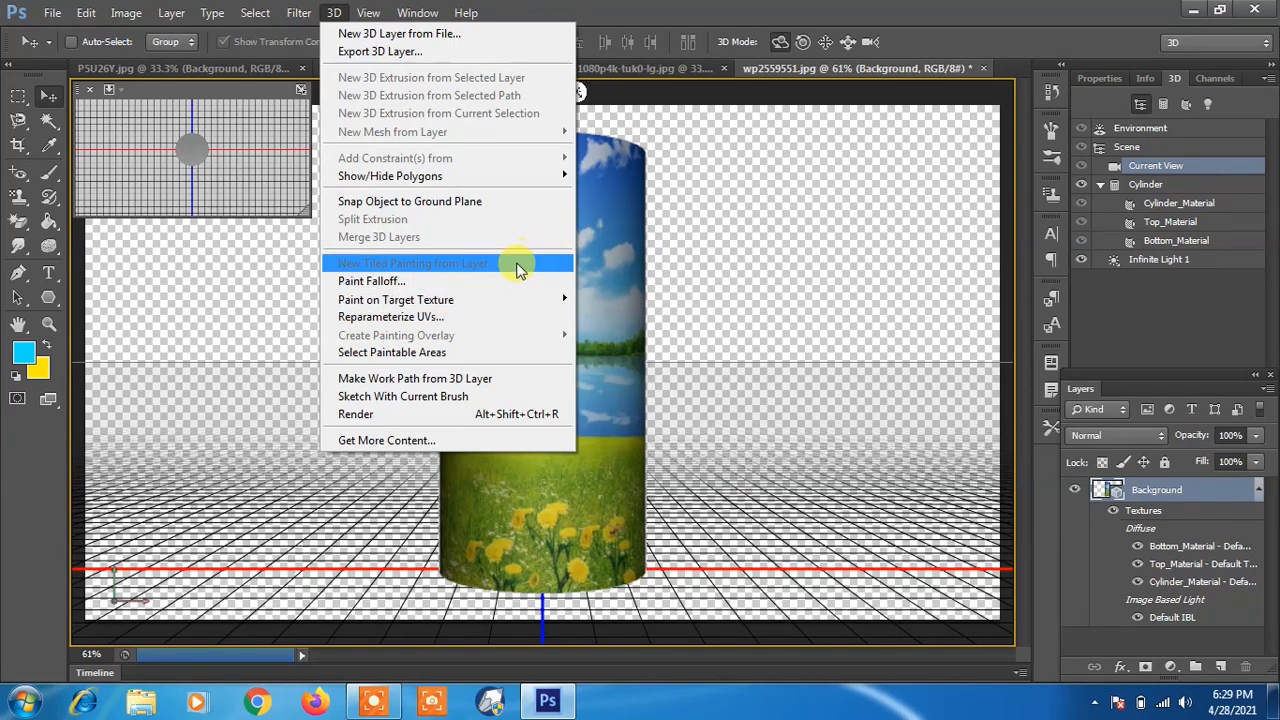
mouse_move(486, 306)
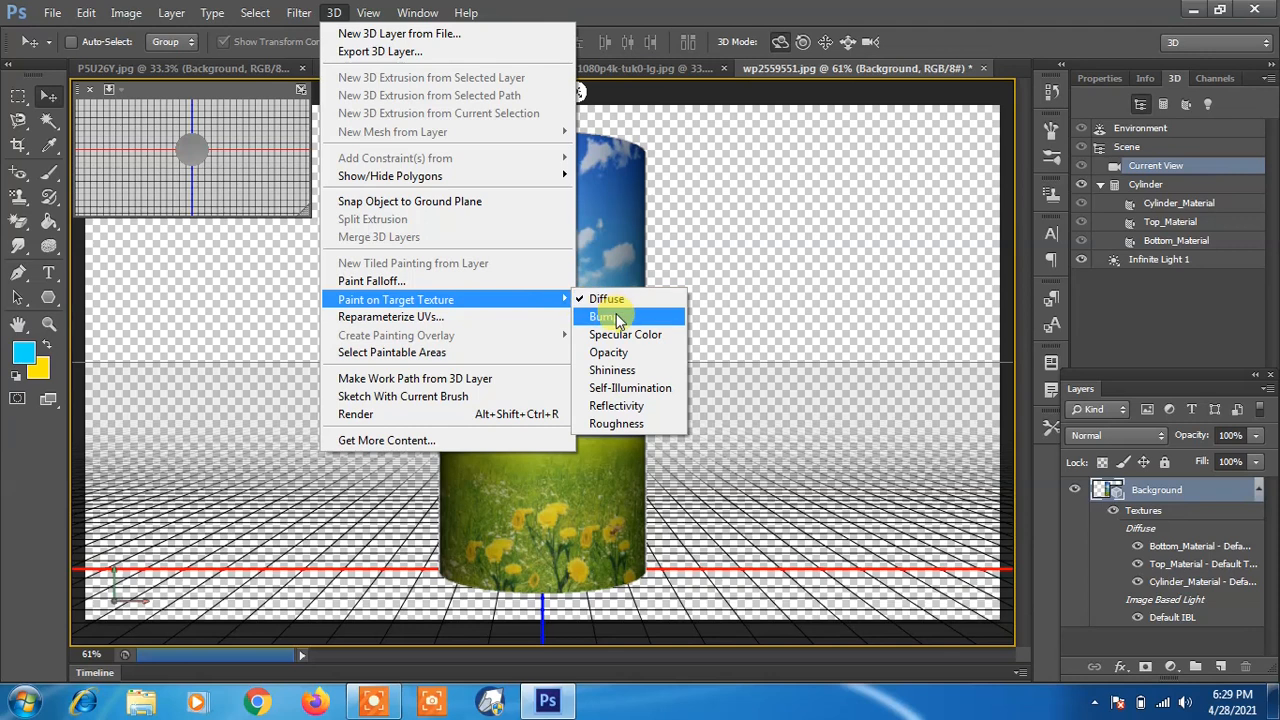
left_click(617, 373)
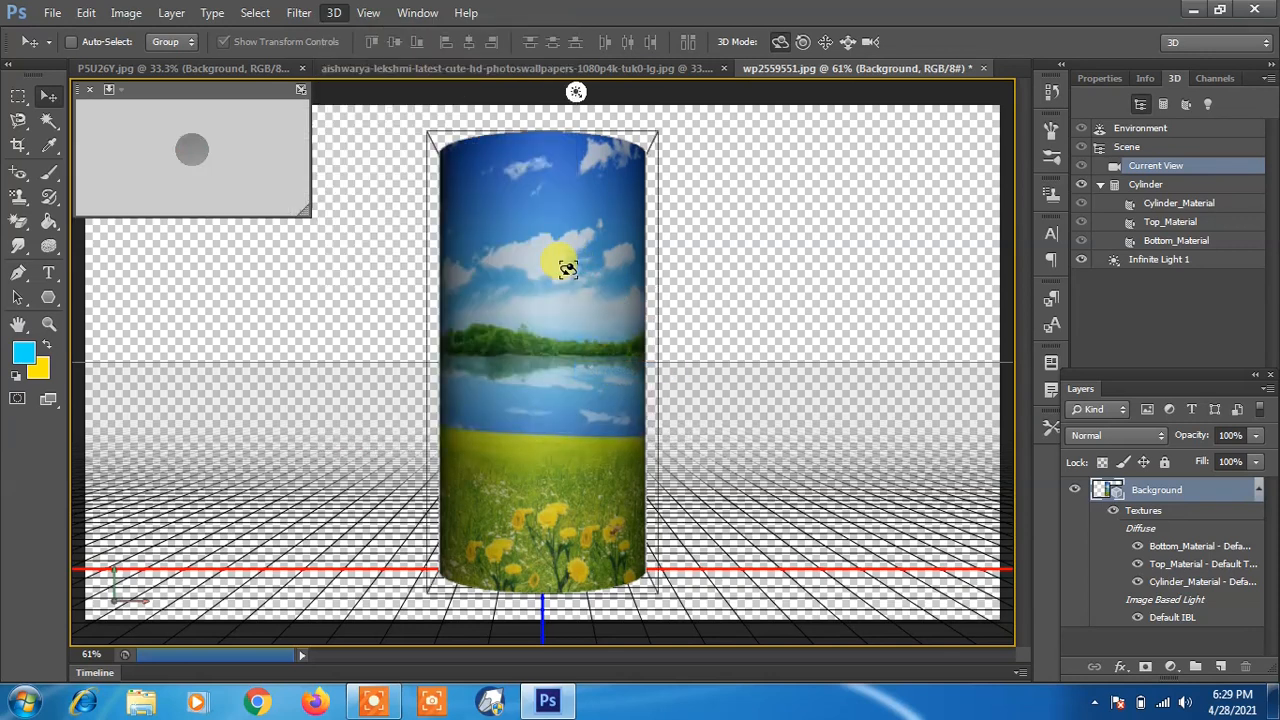
Step: Switch the cylinder's target texture for 3D painting to Bump
left_click(296, 12)
mouse_move(332, 20)
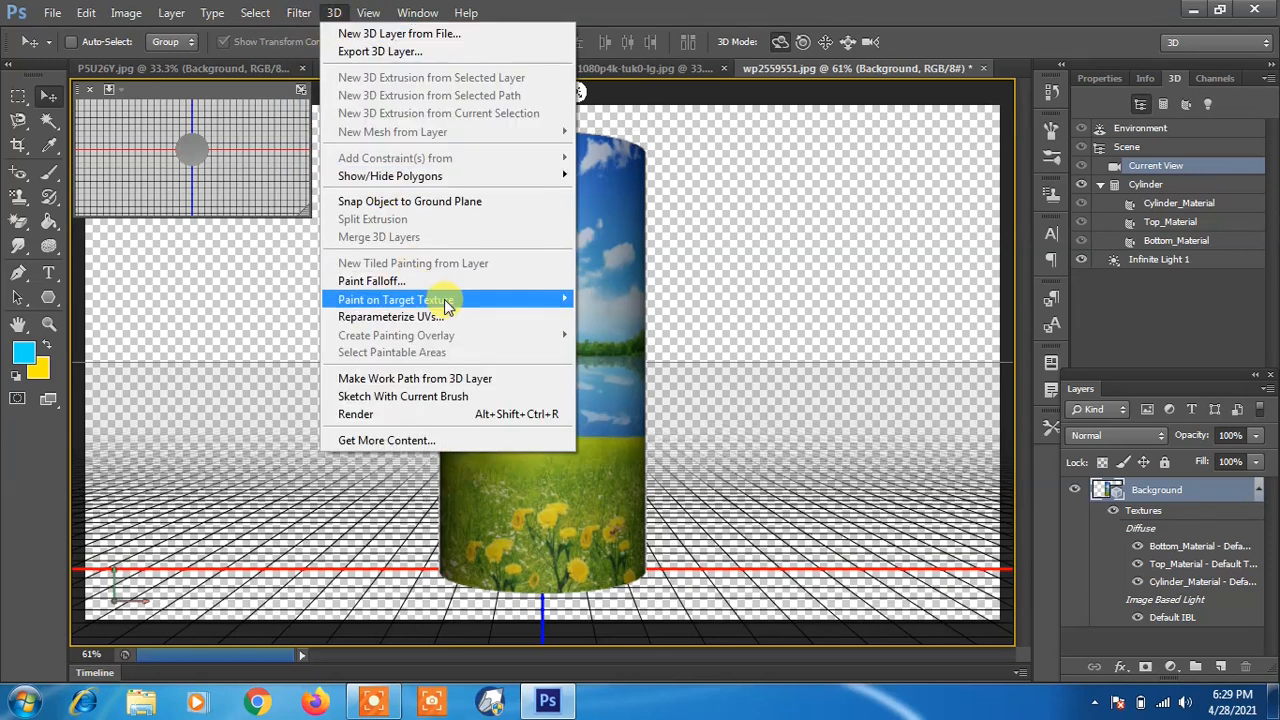
mouse_move(455, 299)
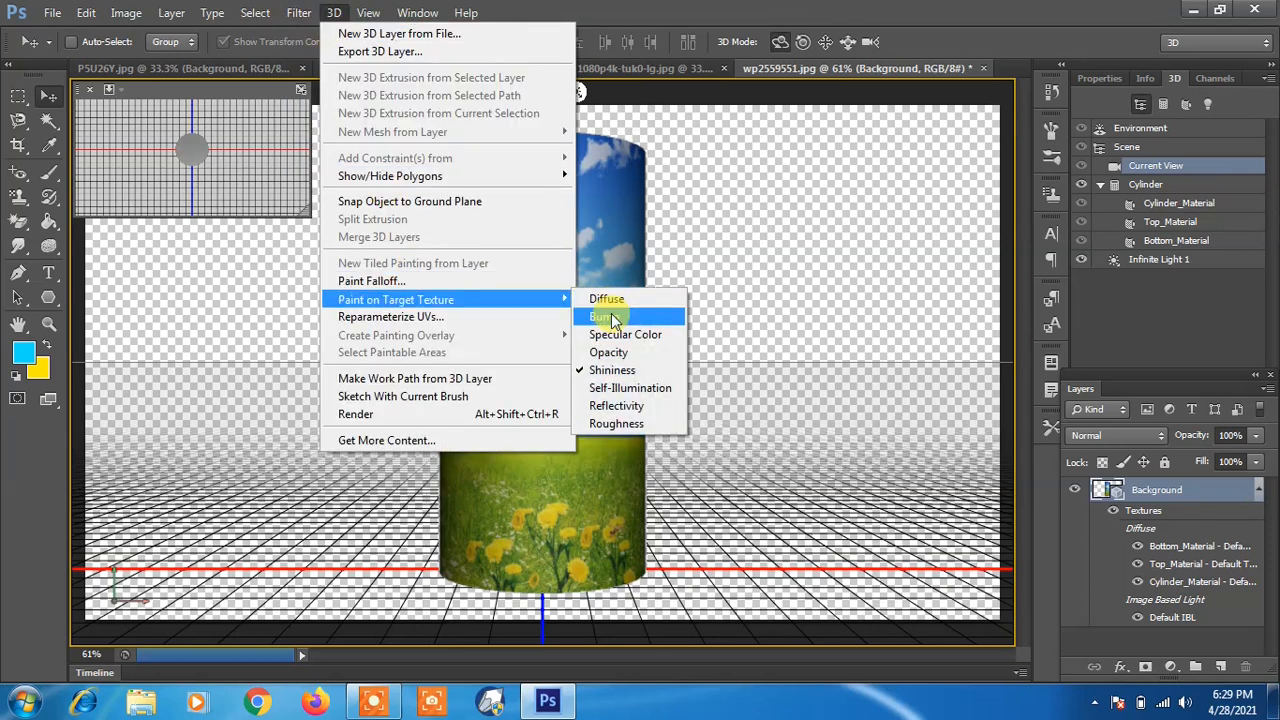
left_click(611, 318)
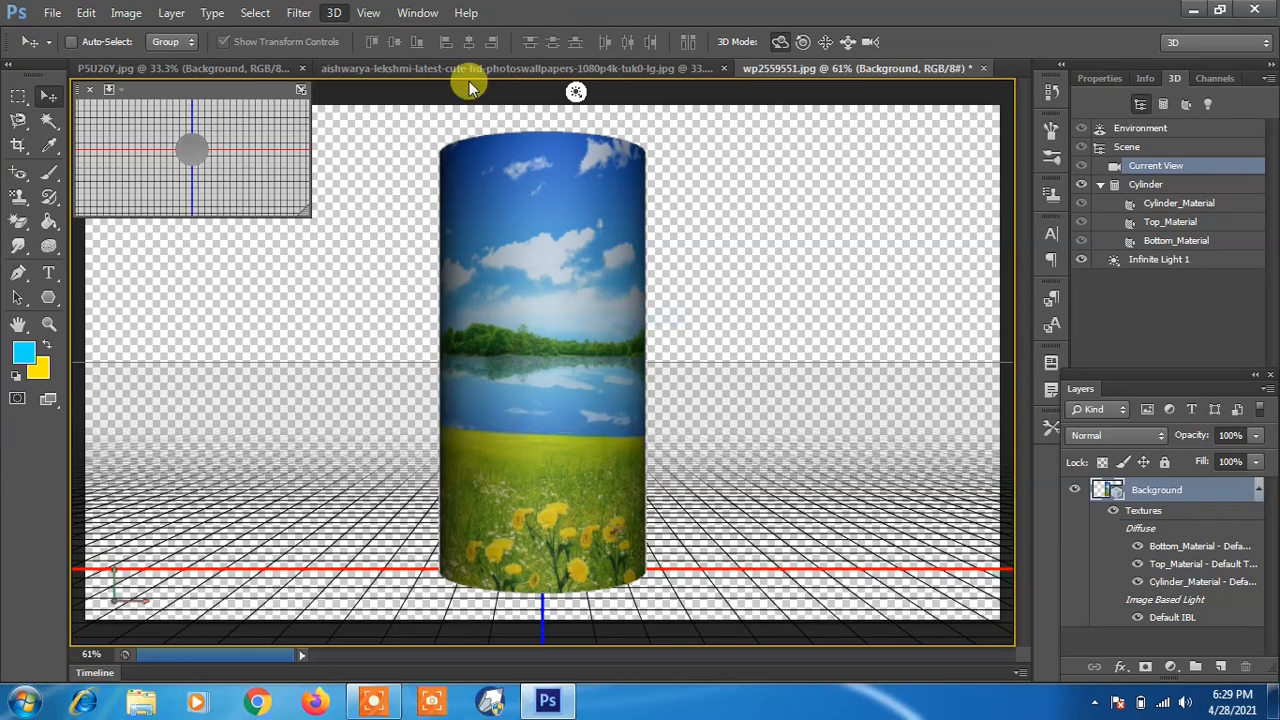
Step: Reparameterize the cylinder's UVs using the Low Distortion option
left_click(333, 16)
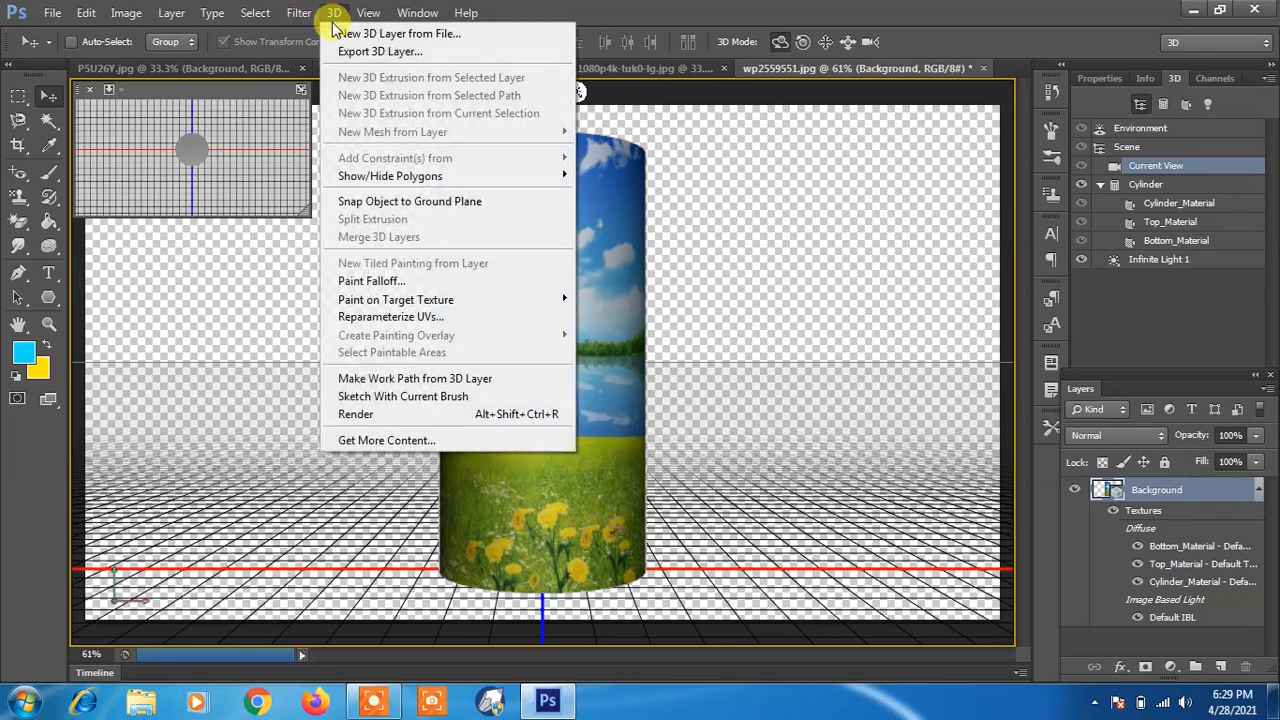
left_click(425, 318)
left_click(572, 279)
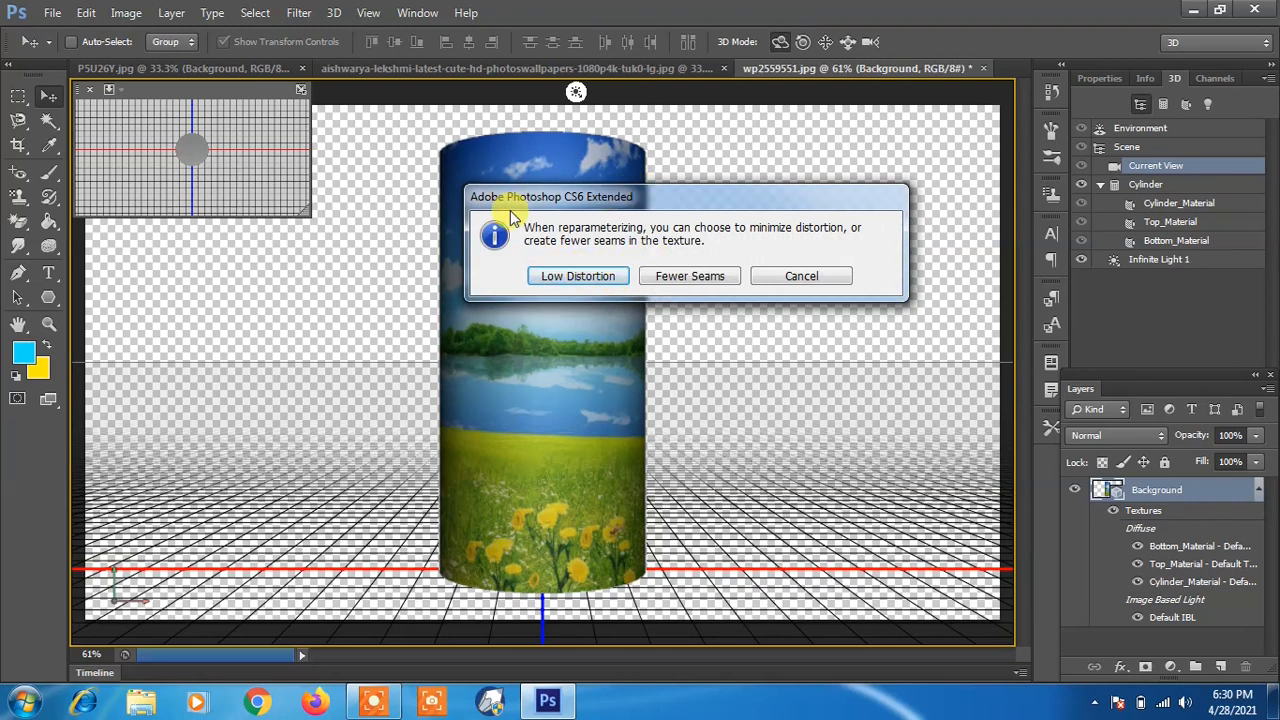
left_click(576, 280)
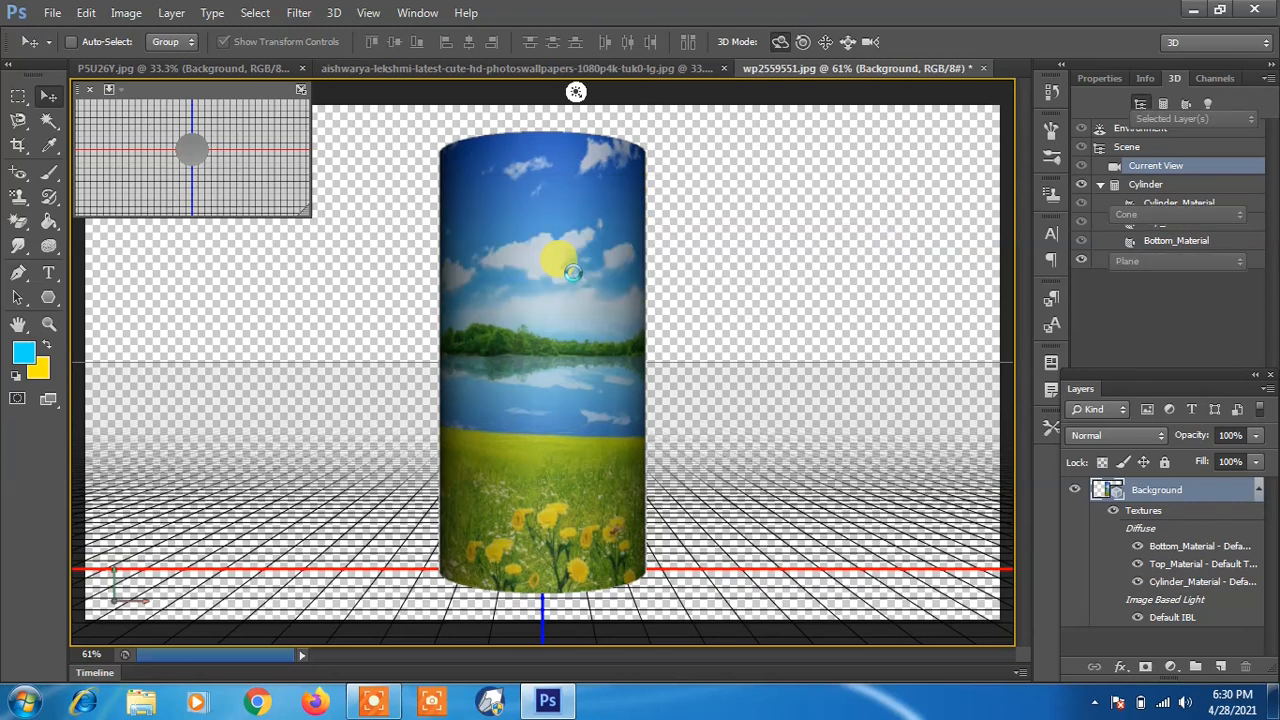
left_click(552, 262)
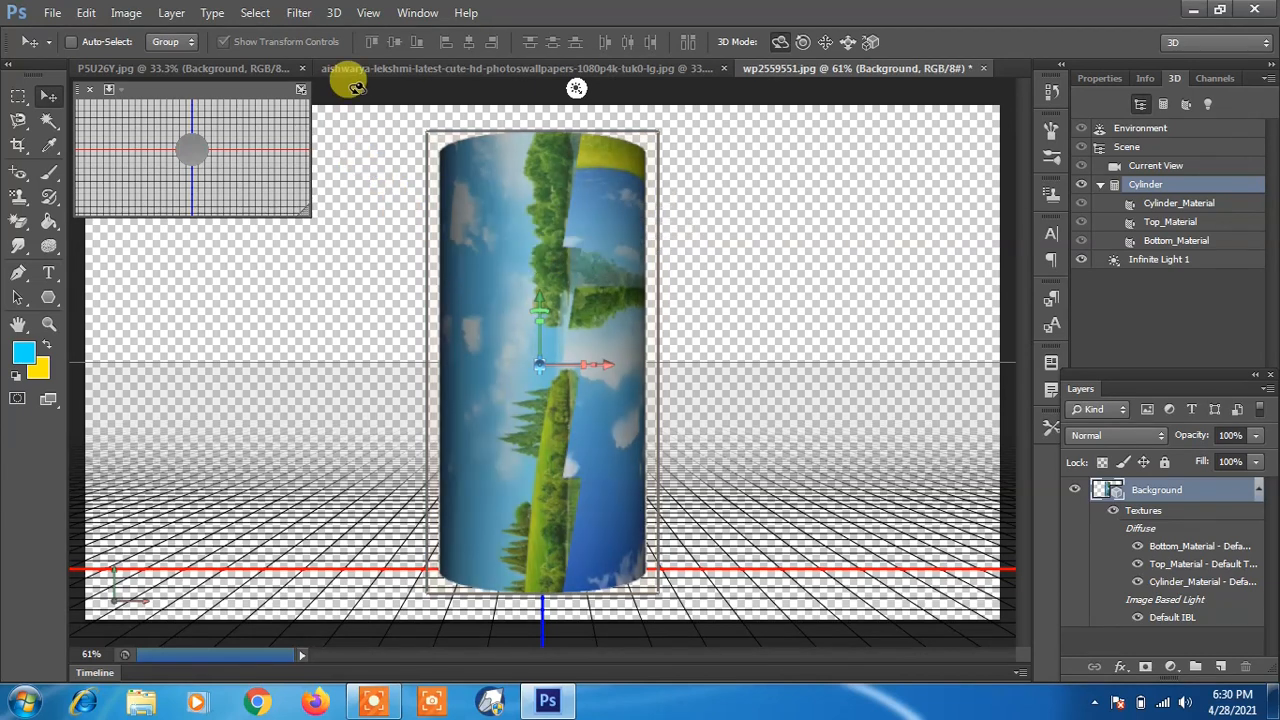
Step: Reparameterize the cylinder's UVs again, this time with the Fewer Seams option
left_click(336, 14)
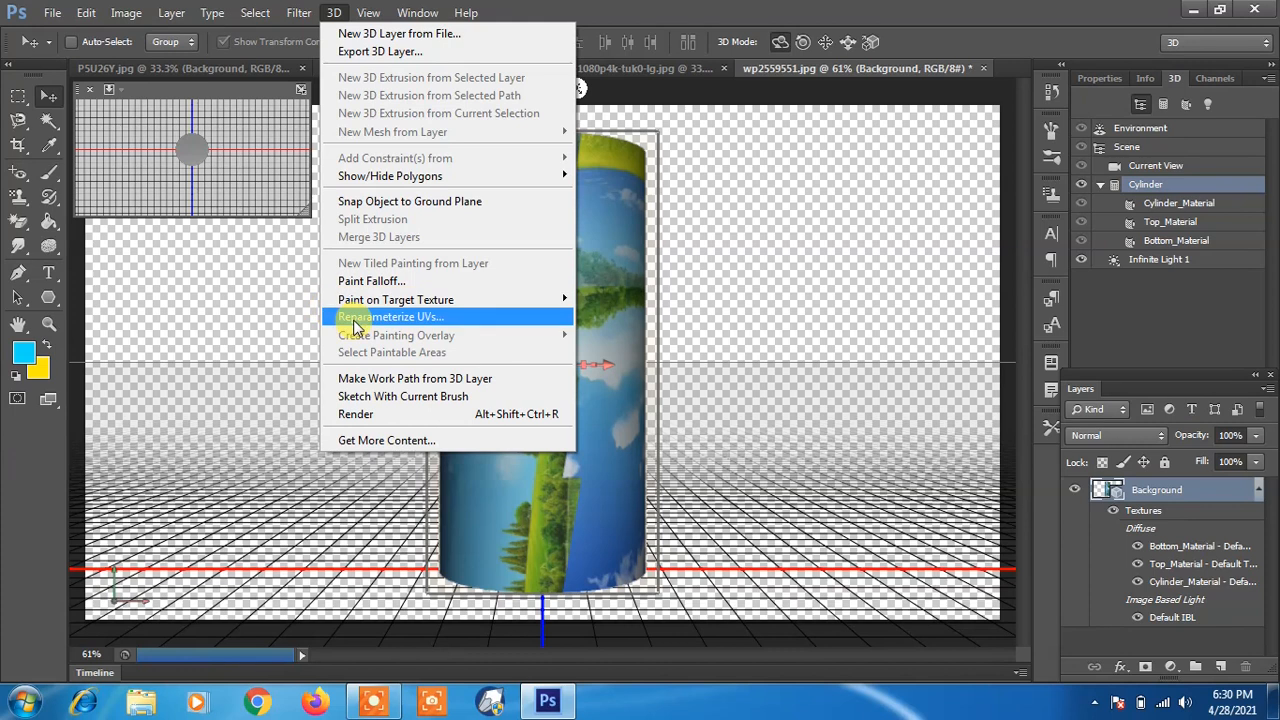
left_click(433, 317)
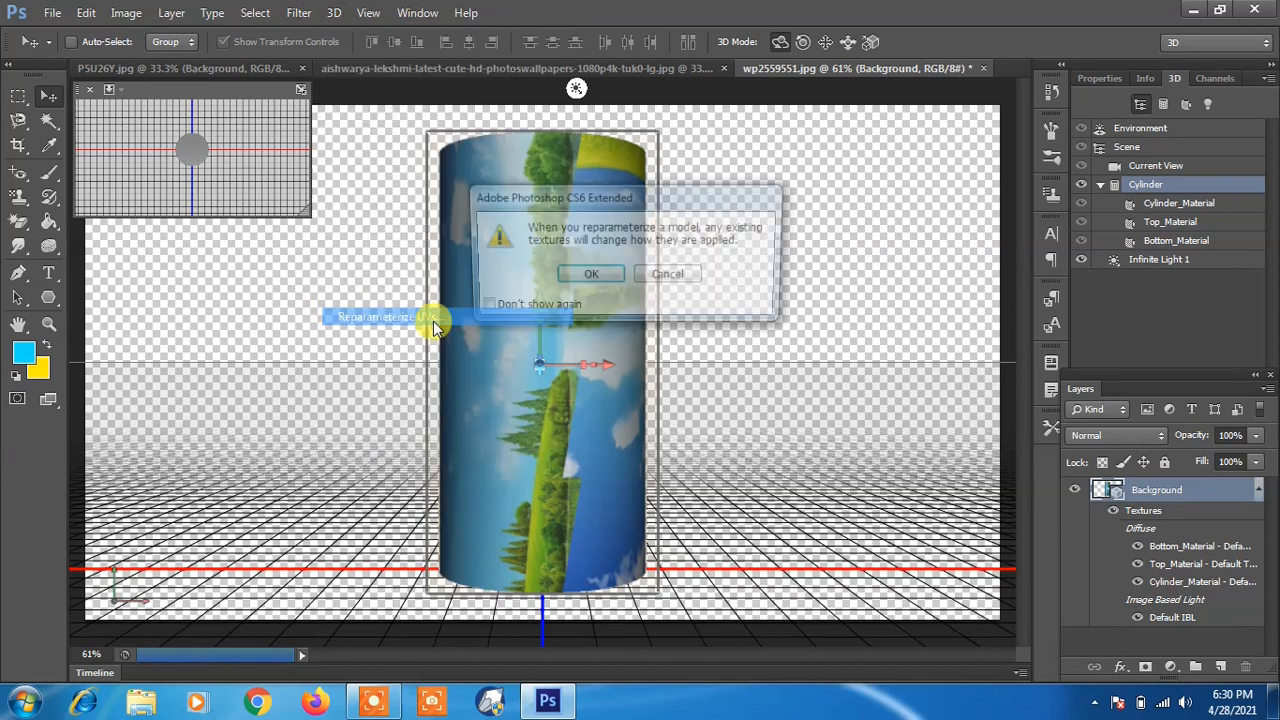
left_click(582, 280)
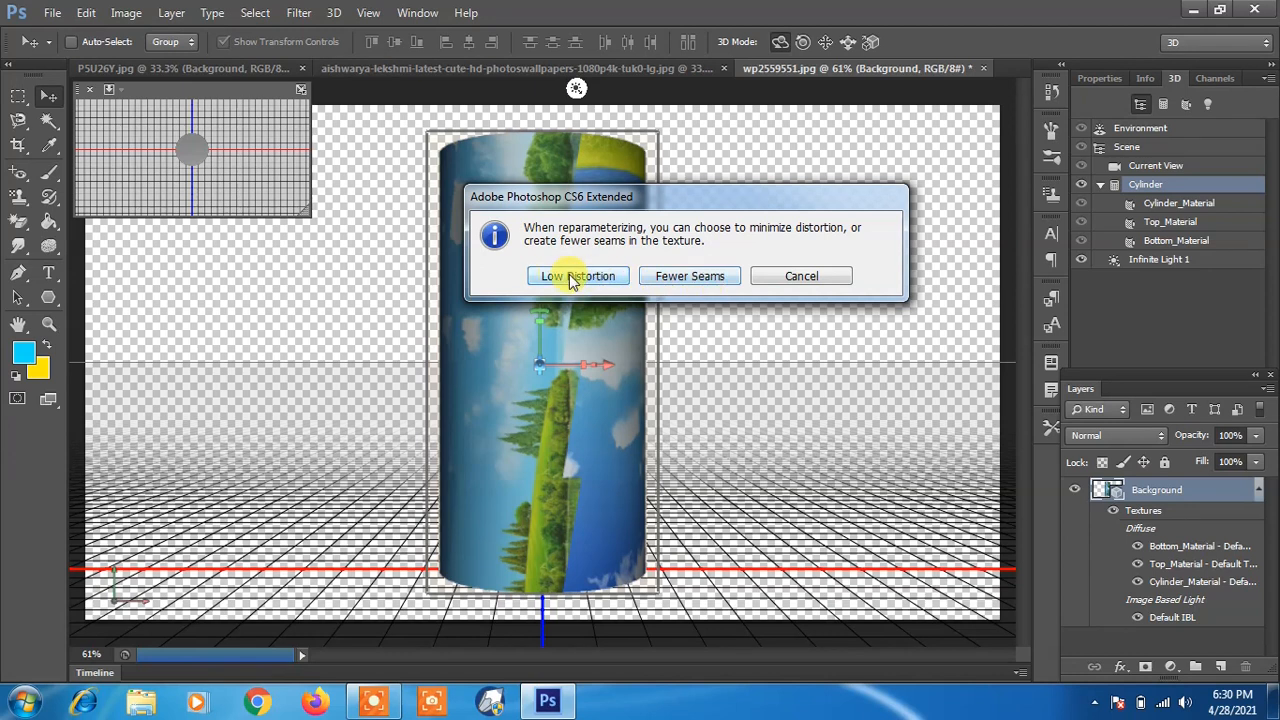
left_click(689, 276)
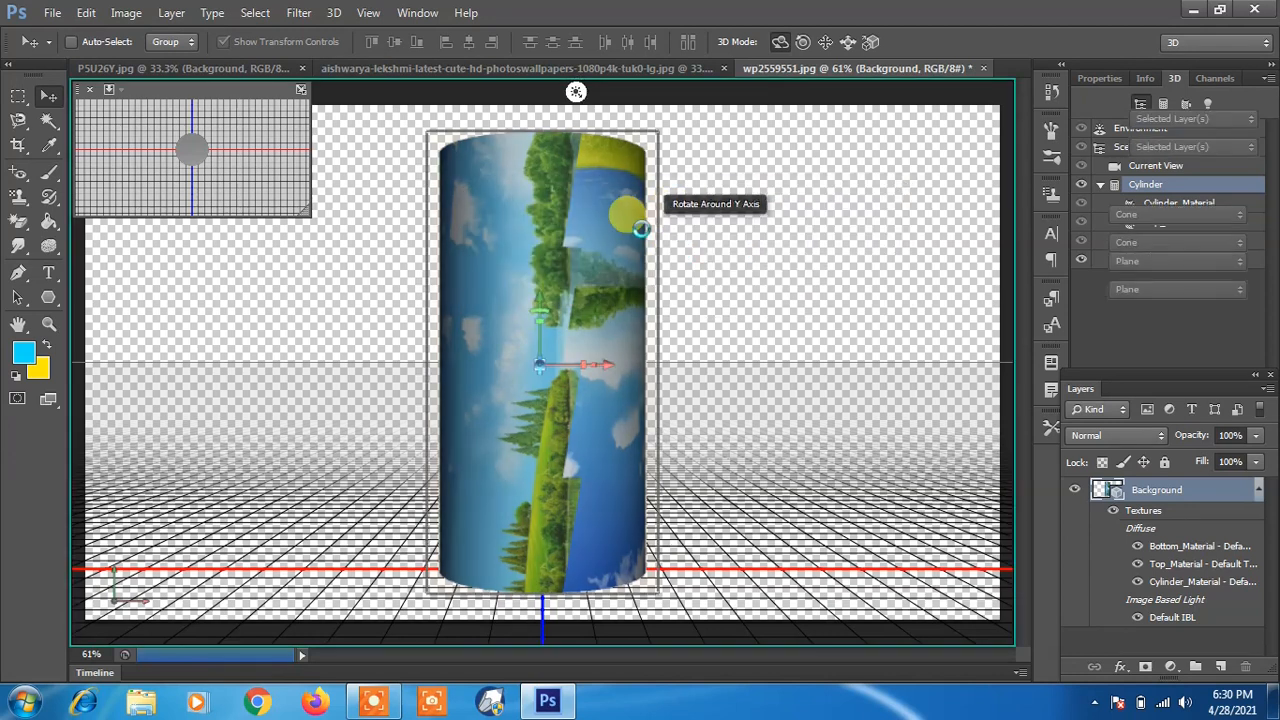
left_click(714, 287)
left_click(334, 13)
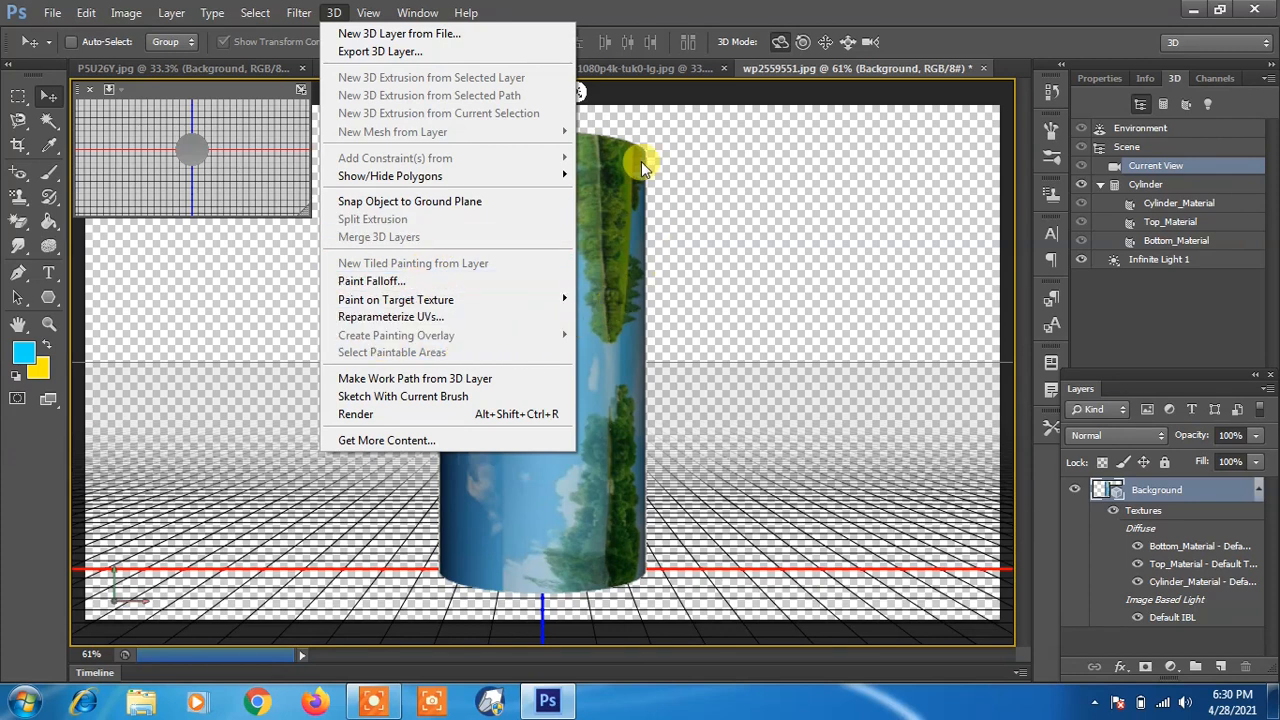
left_click(347, 103)
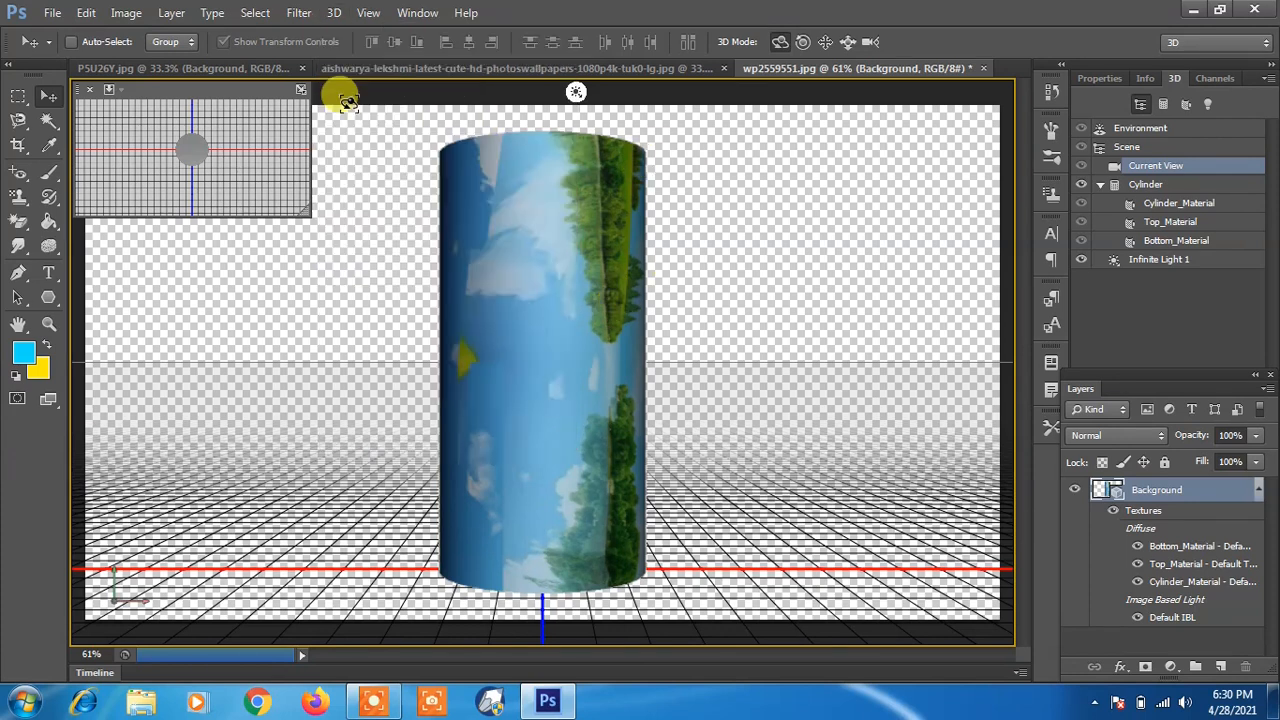
Step: Revert the landscape image and create a 3D extrusion from the Background layer
left_click(52, 12)
mouse_move(86, 13)
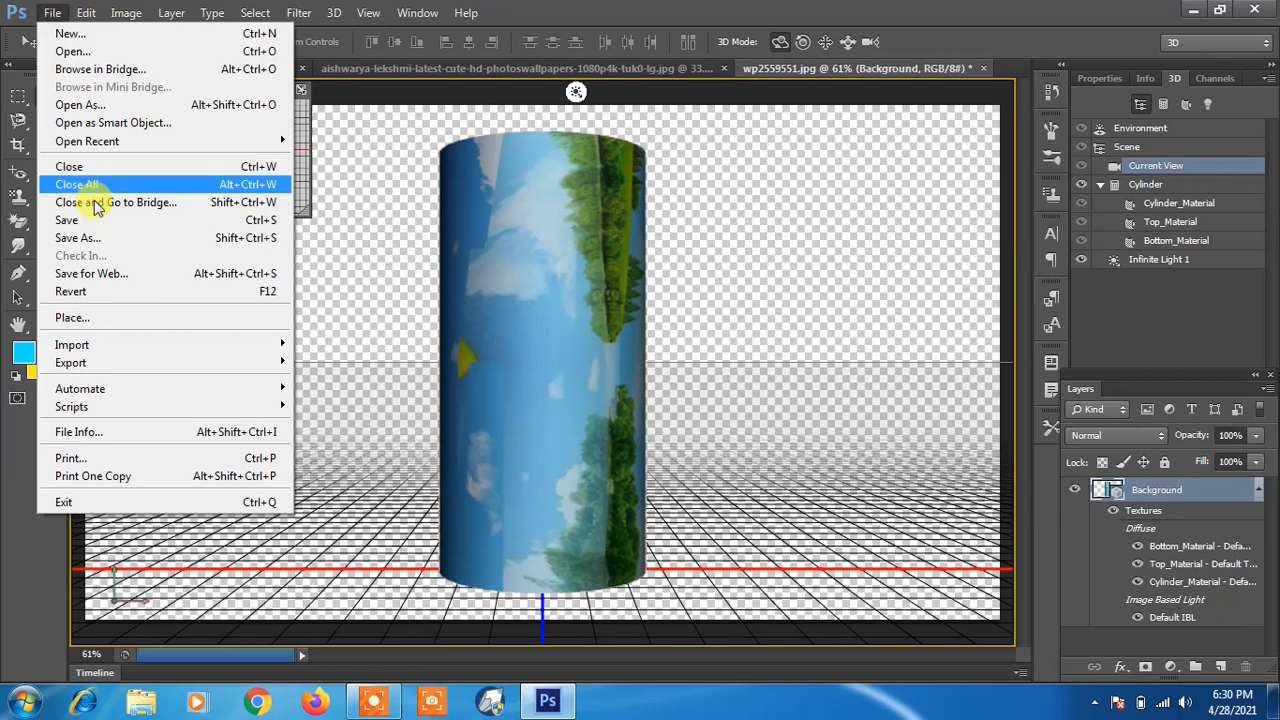
left_click(105, 290)
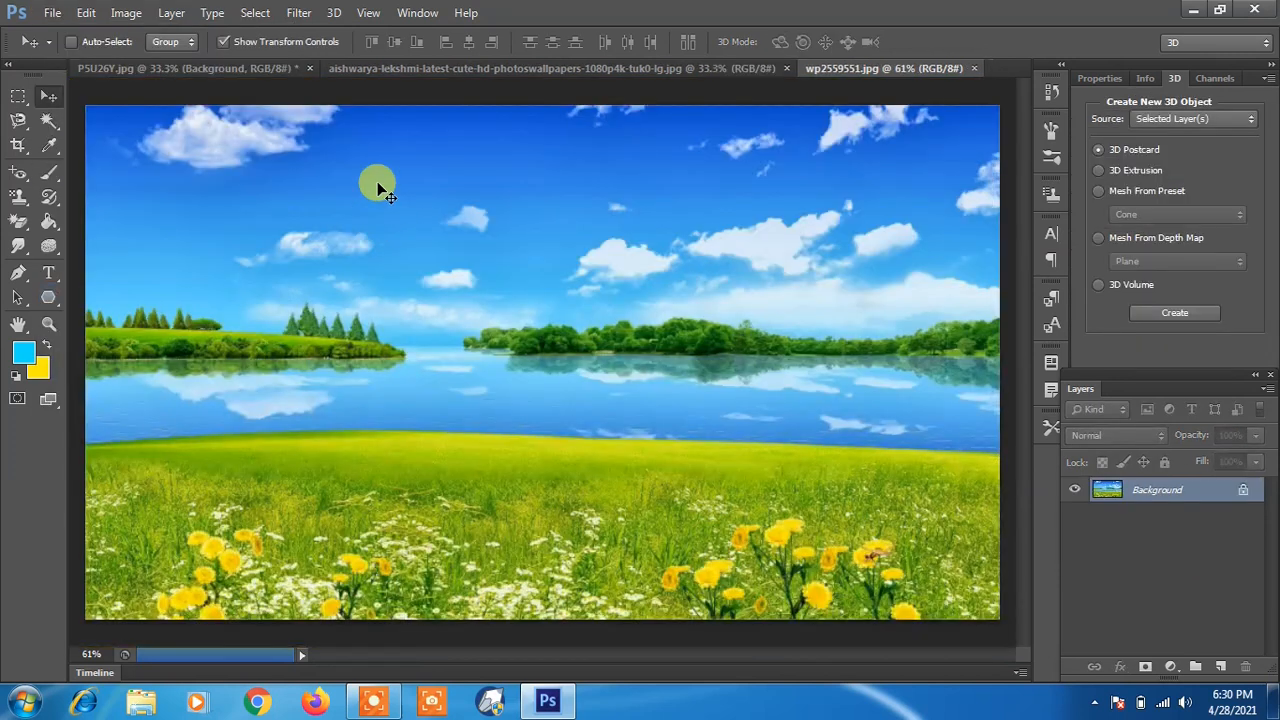
left_click(336, 12)
left_click(492, 74)
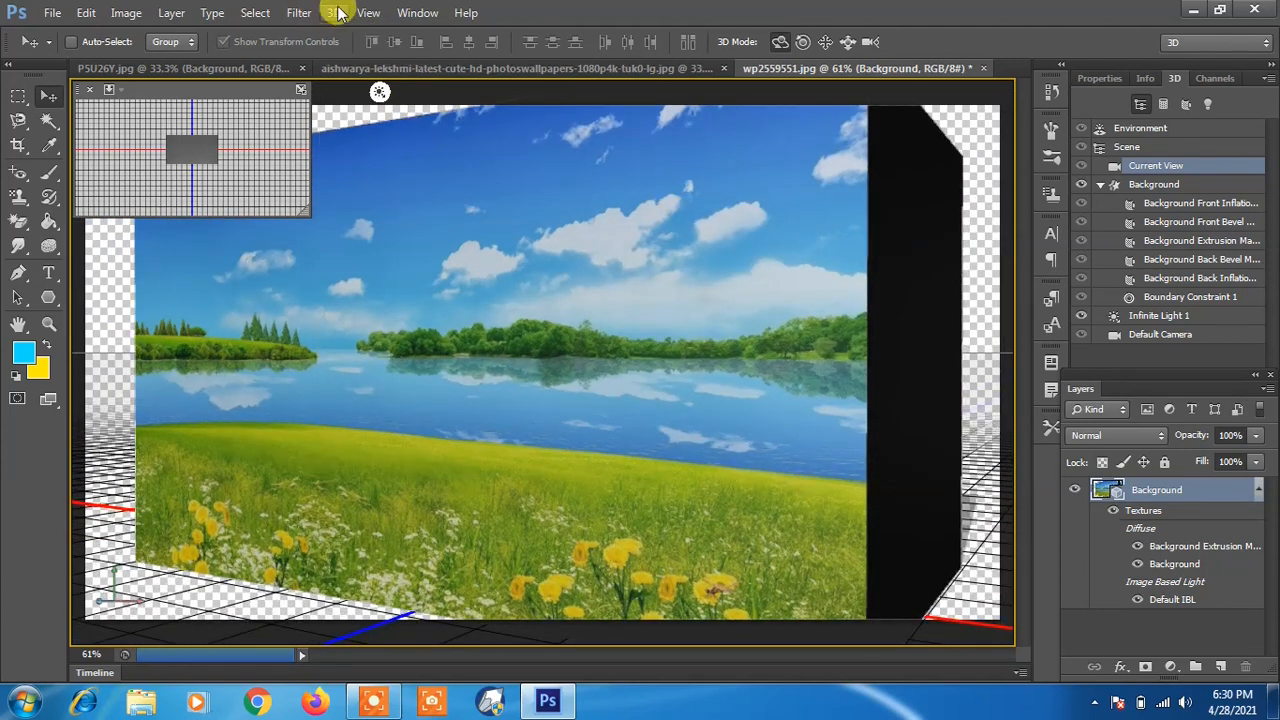
Step: Try Select Paintable Areas twice on the extruded landscape block
left_click(336, 12)
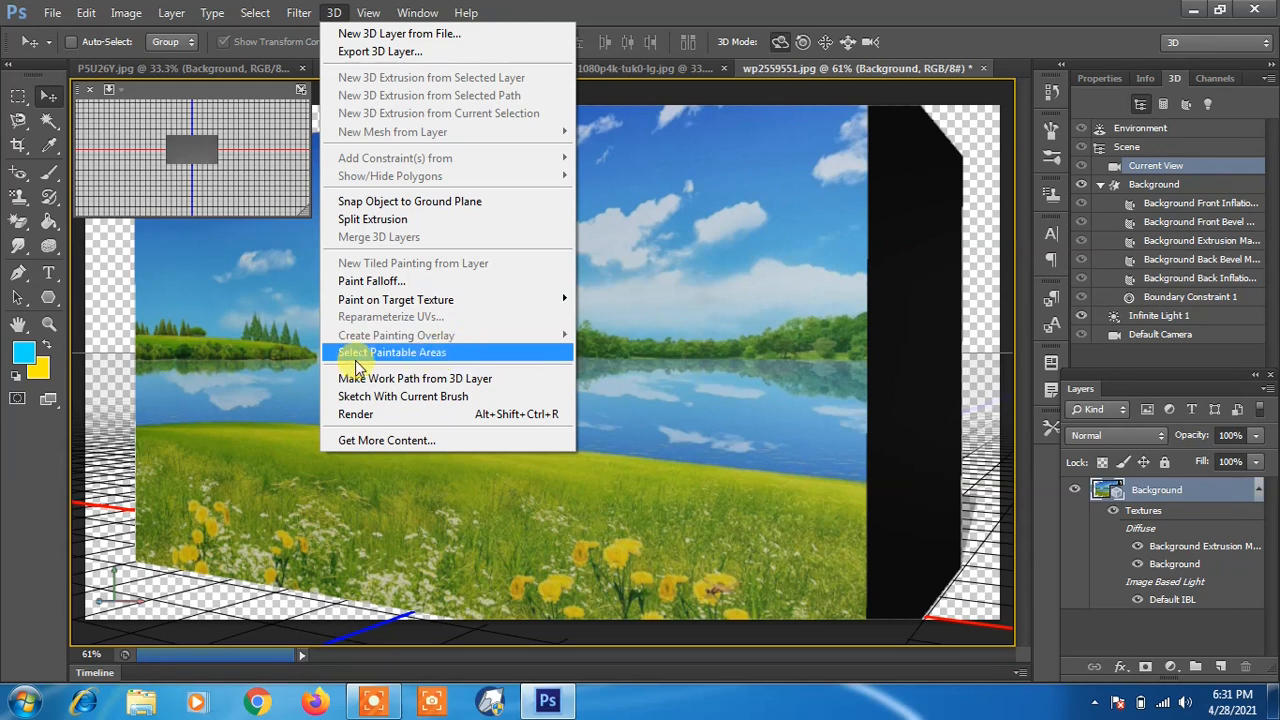
left_click(435, 358)
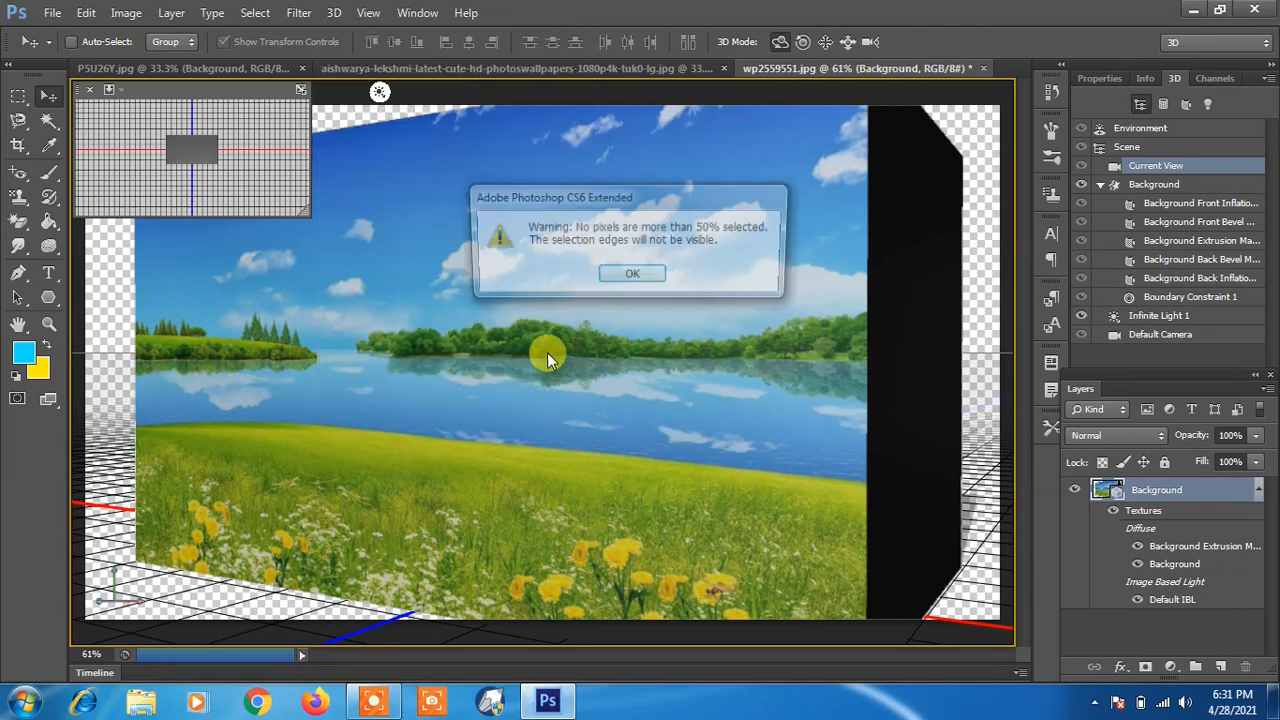
left_click(634, 277)
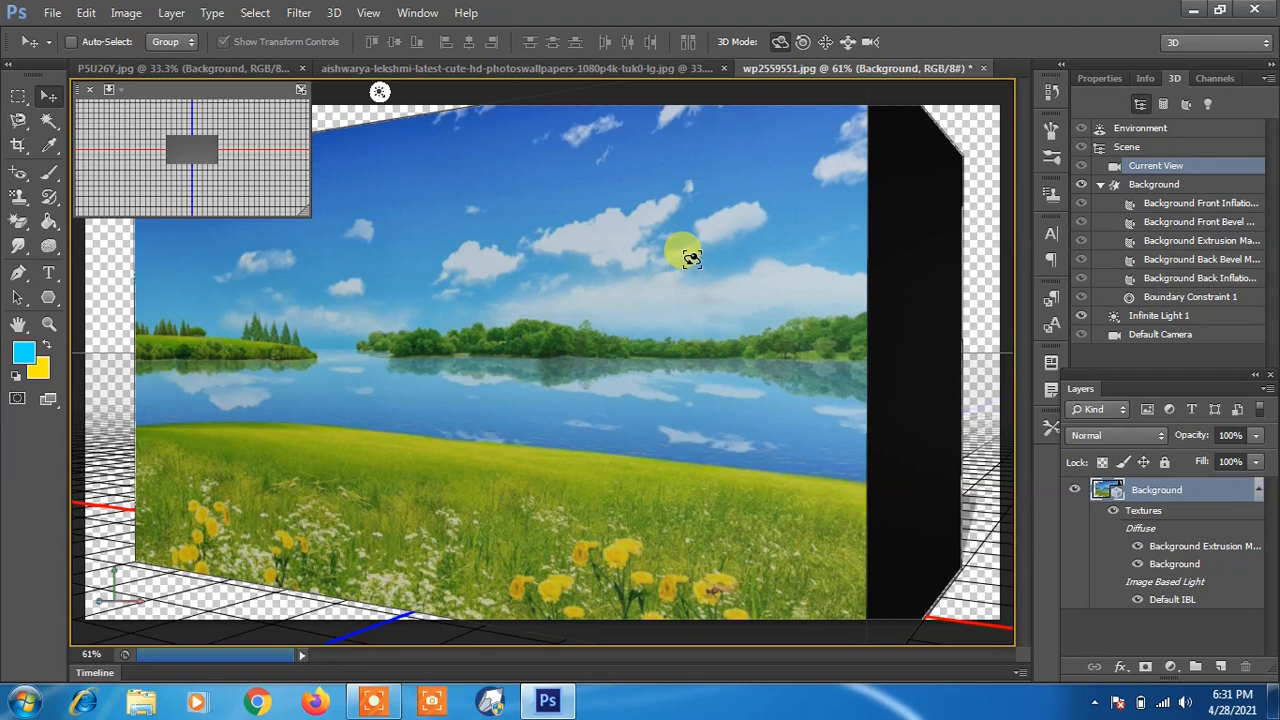
left_click(334, 14)
left_click(440, 357)
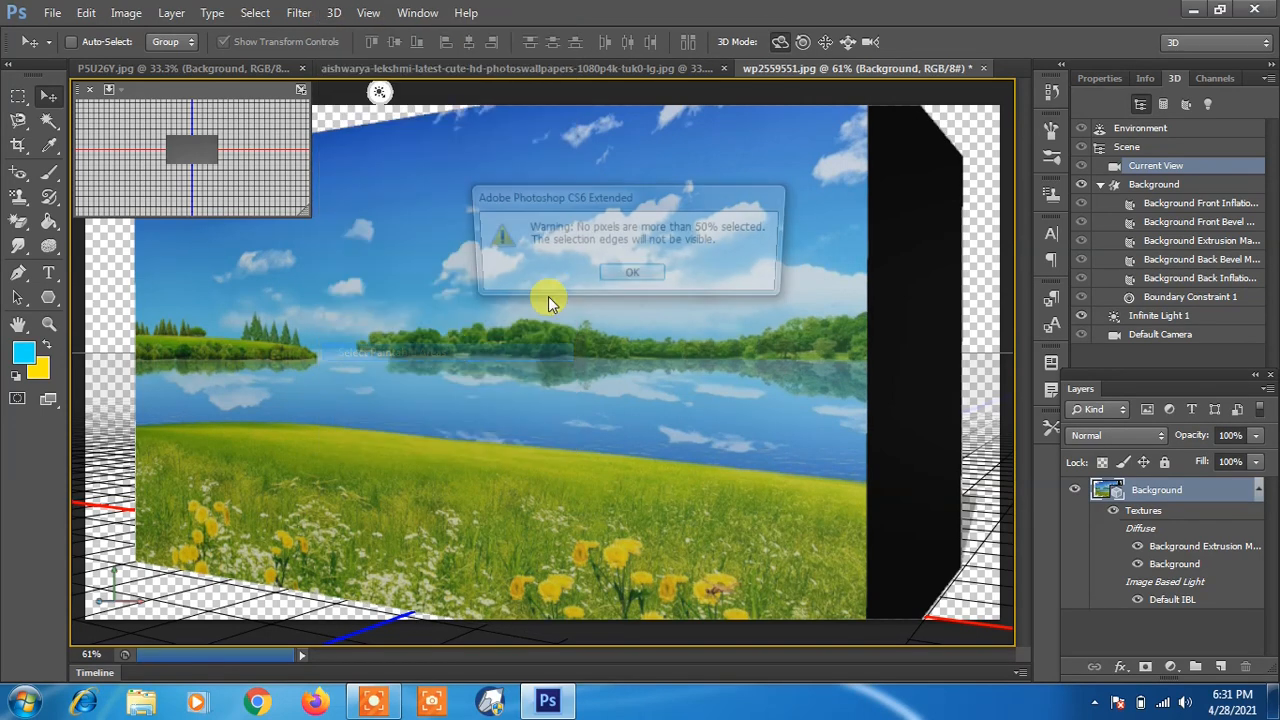
left_click(632, 276)
Step: Slide and pan the 3D camera so the whole extruded landscape block fits within the canvas
left_click(335, 14)
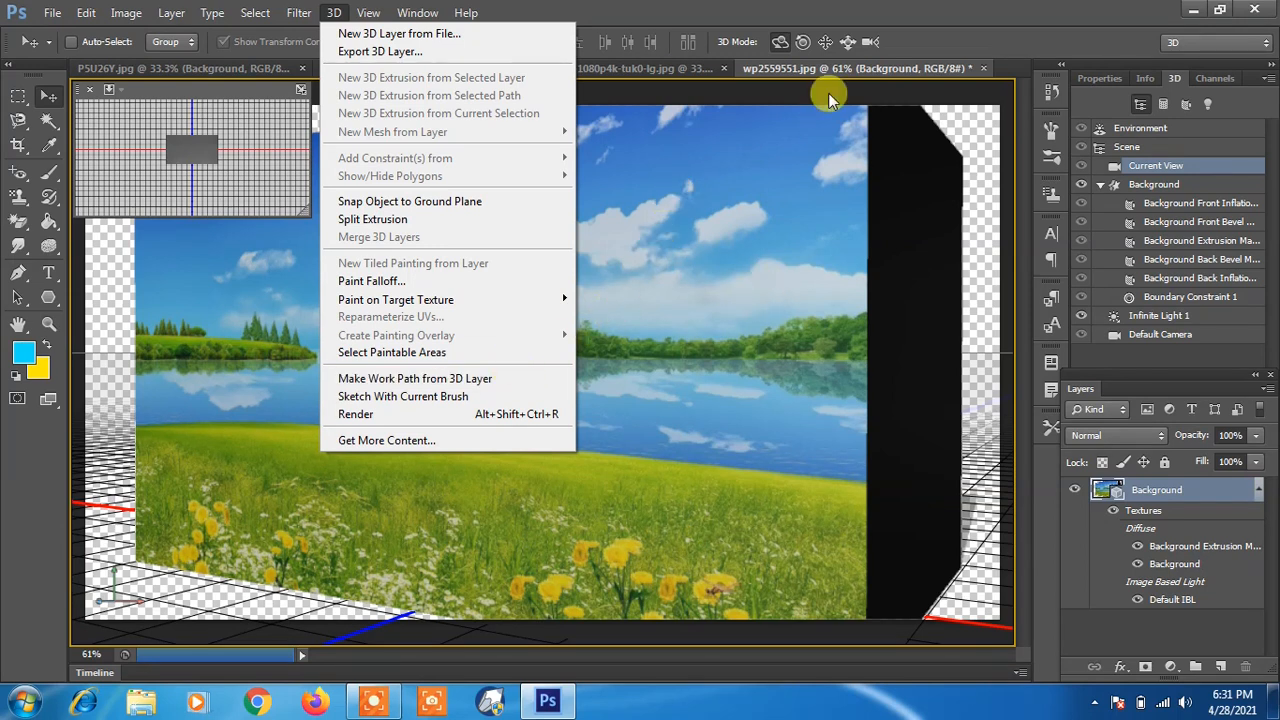
left_click(828, 45)
mouse_move(823, 137)
left_mouse_down()
mouse_move(820, 246)
mouse_move(812, 137)
left_mouse_up()
left_click(847, 41)
left_click_drag(777, 200, 720, 70)
left_click(825, 41)
left_click_drag(508, 206, 410, 185)
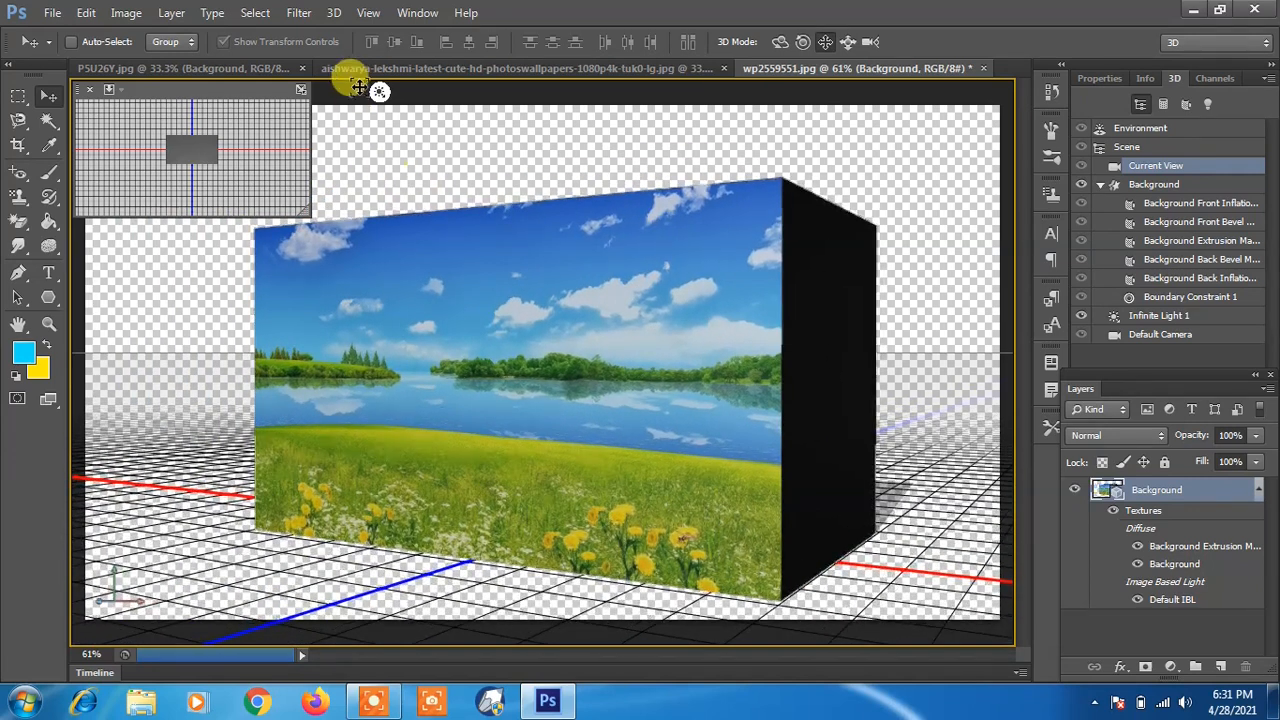
Step: Make a work path from the extruded landscape 3D layer
left_click(368, 14)
mouse_move(334, 12)
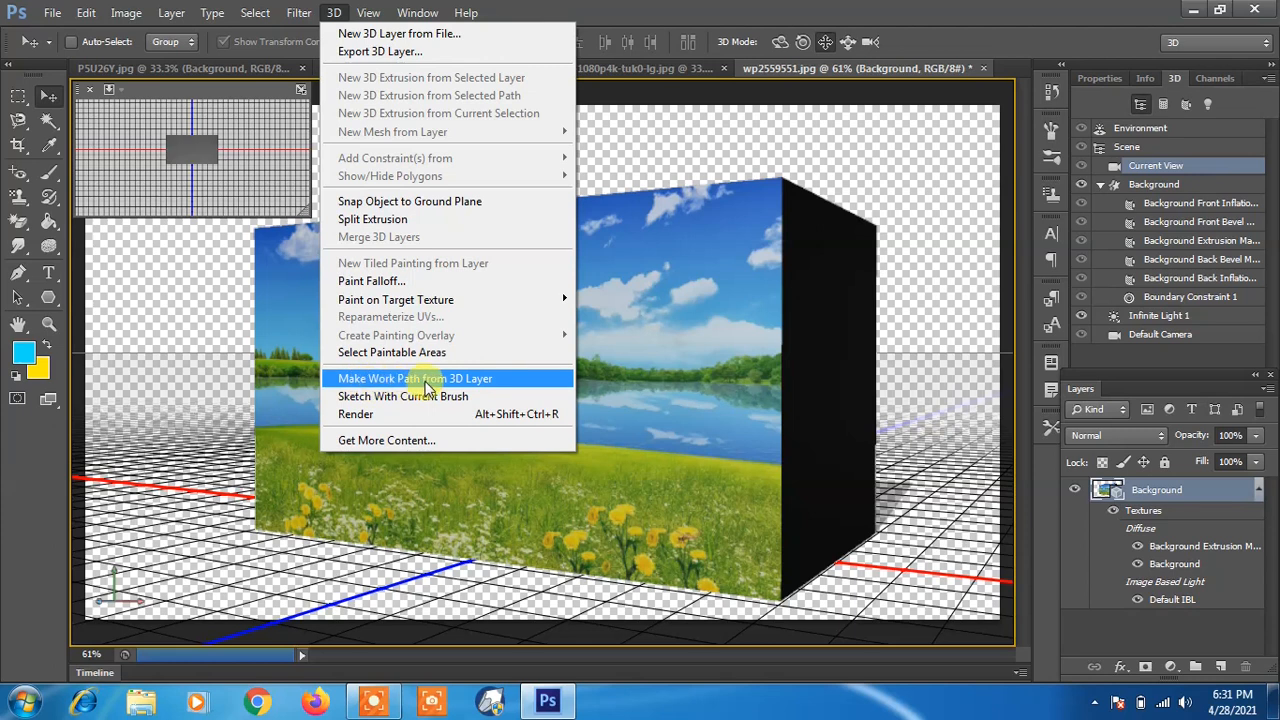
left_click(457, 380)
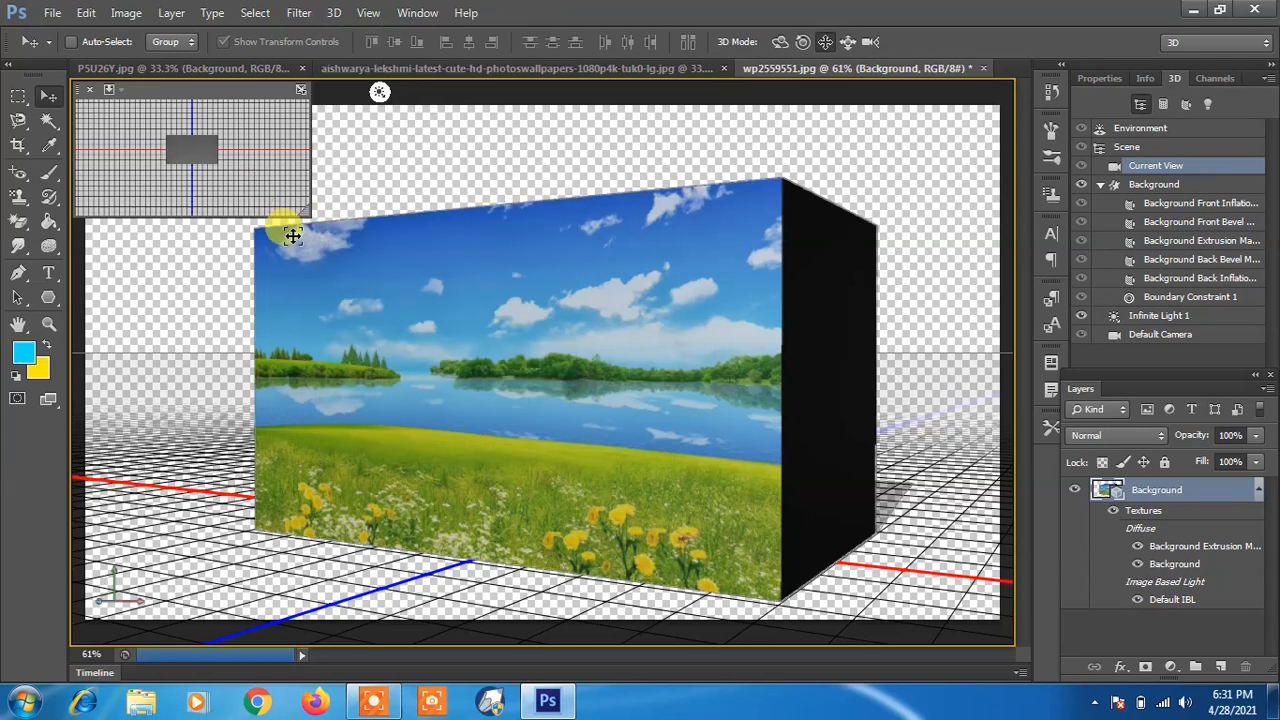
Step: Move the 3D block away from its work path, then select the whole path and shift it up and to the left
left_click_drag(400, 309, 591, 443)
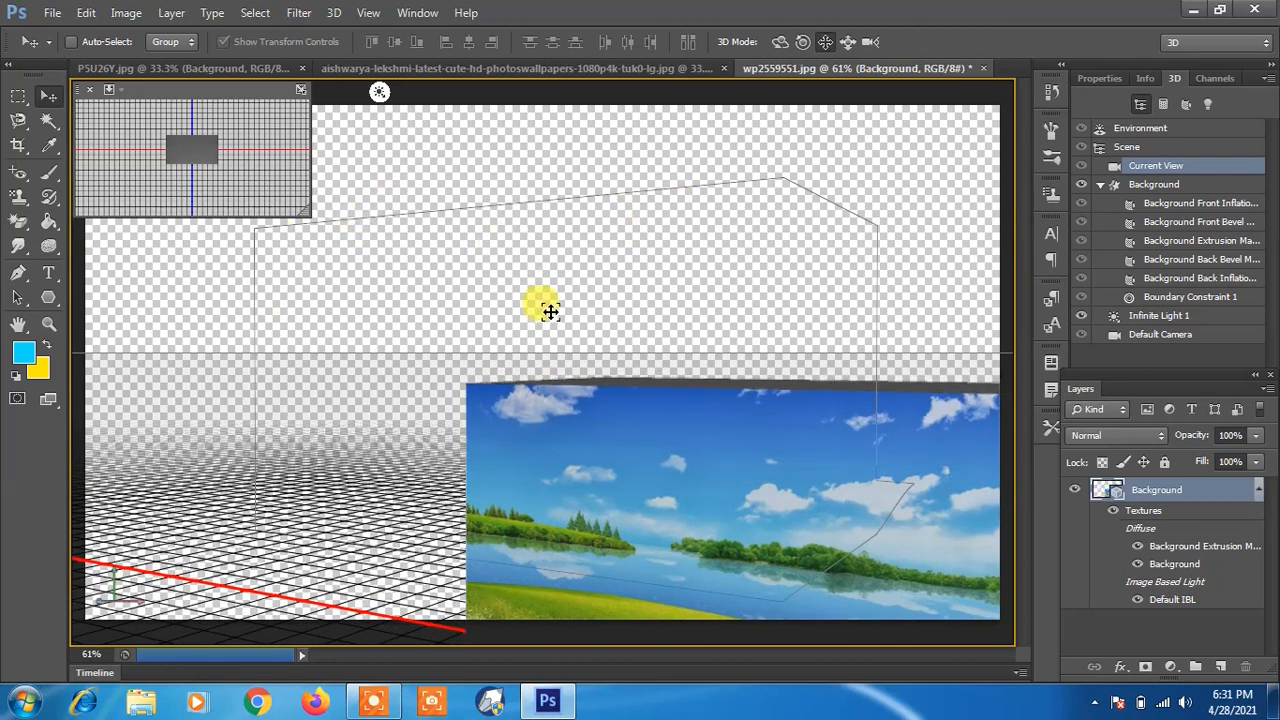
left_click(20, 298)
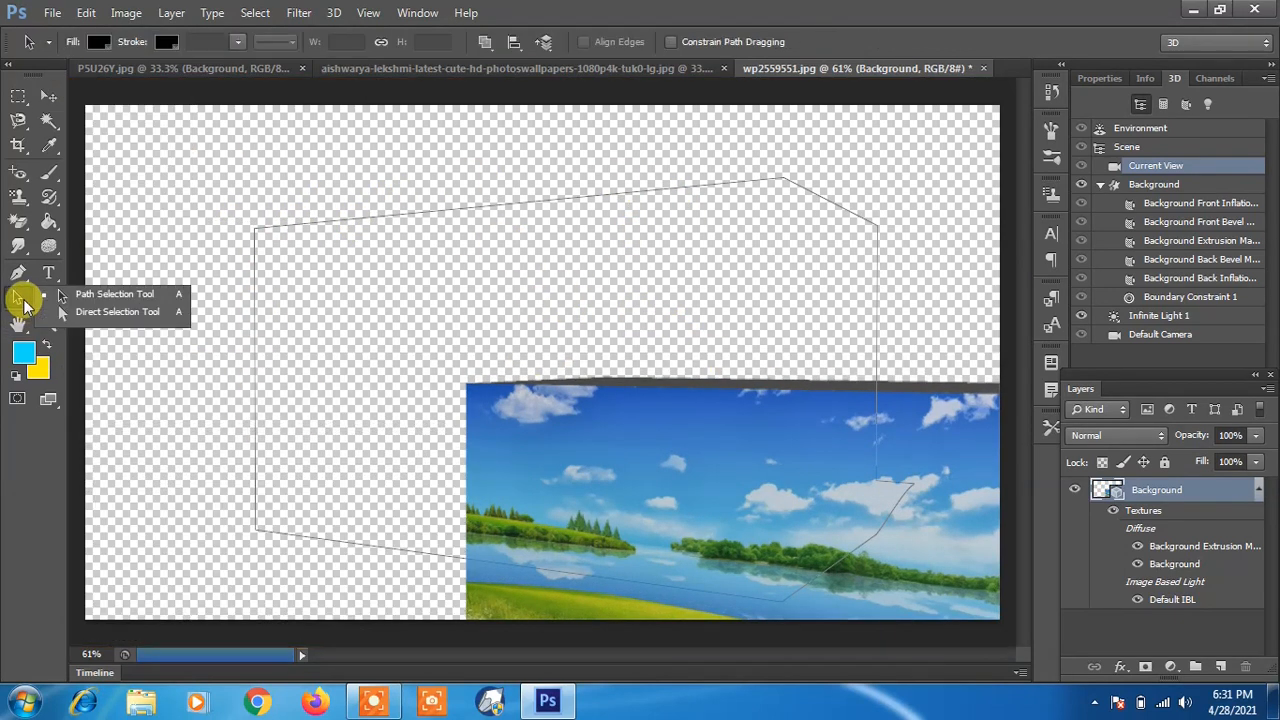
left_click(70, 312)
left_click(385, 213)
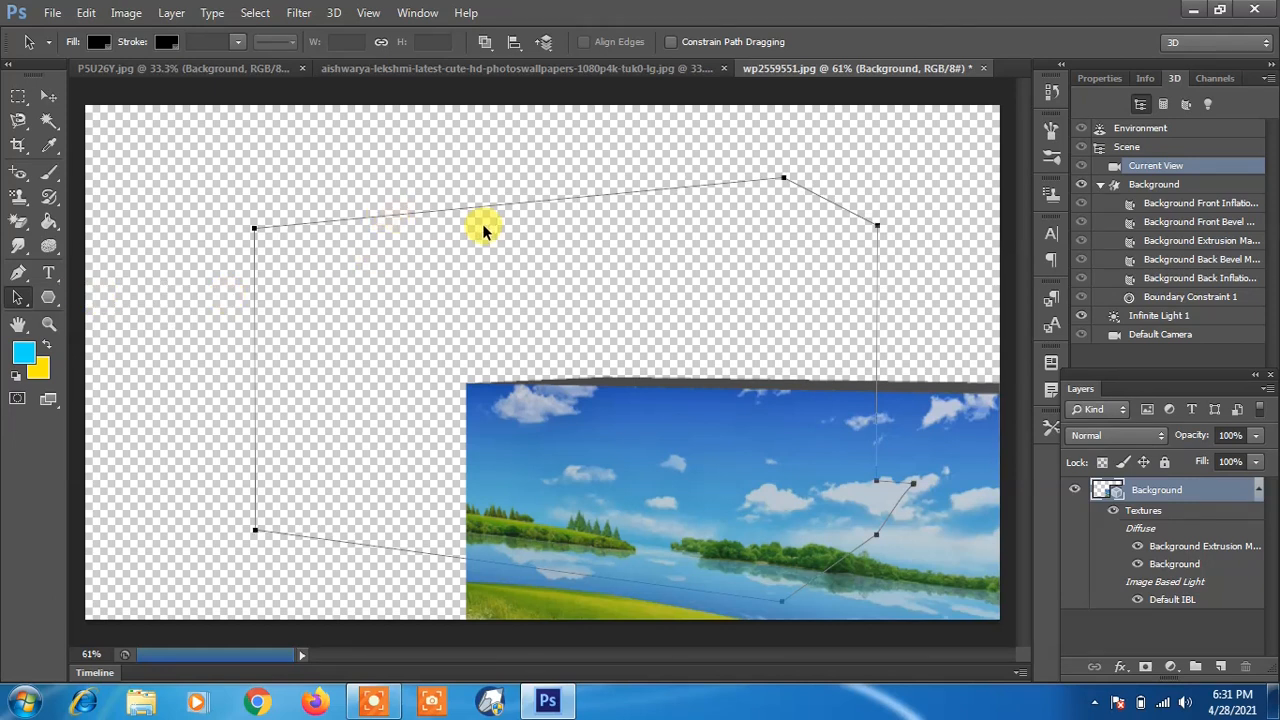
left_click_drag(484, 202, 435, 178)
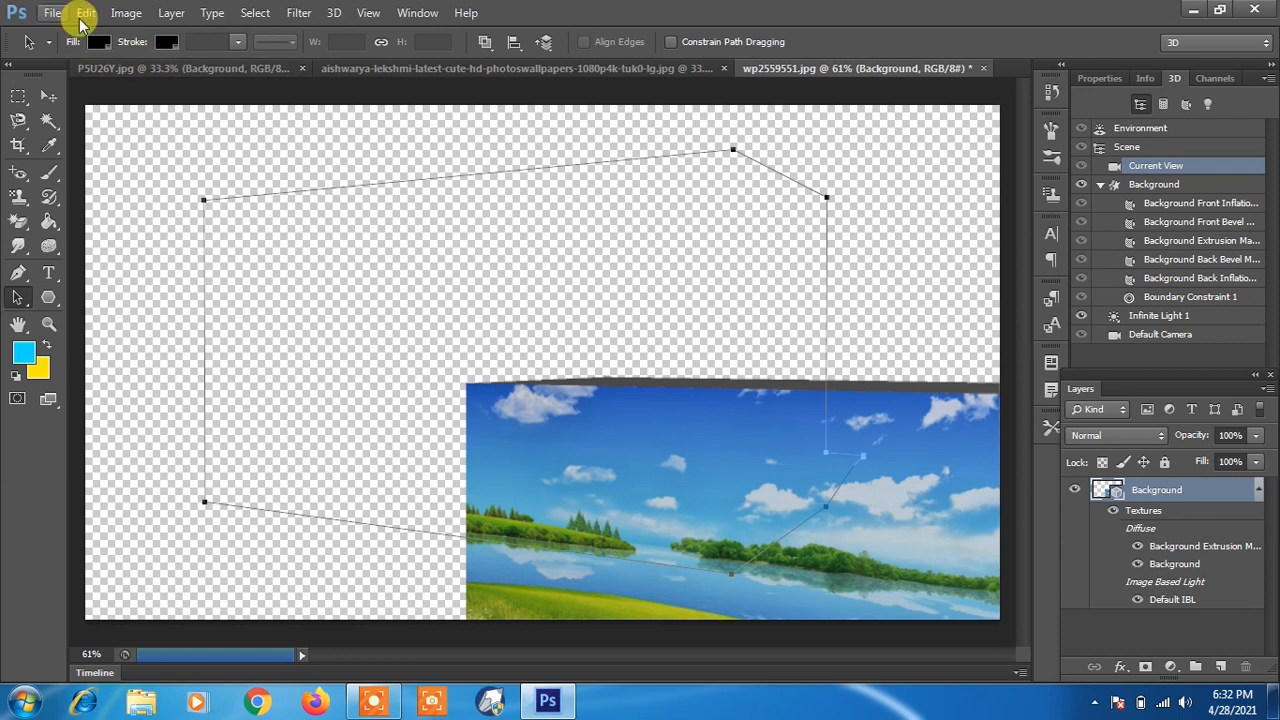
Step: Discard the work path by reverting the landscape image, and extrude its Background layer into a 3D object again
left_click(327, 12)
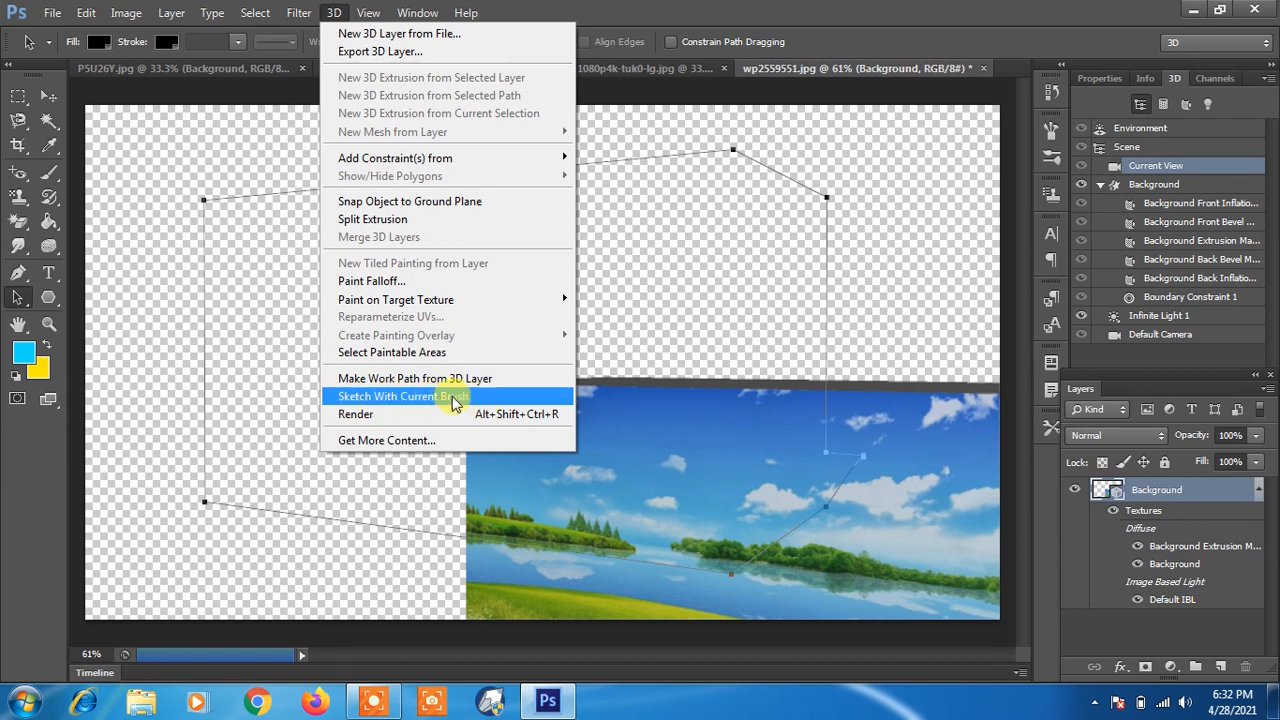
left_click(50, 15)
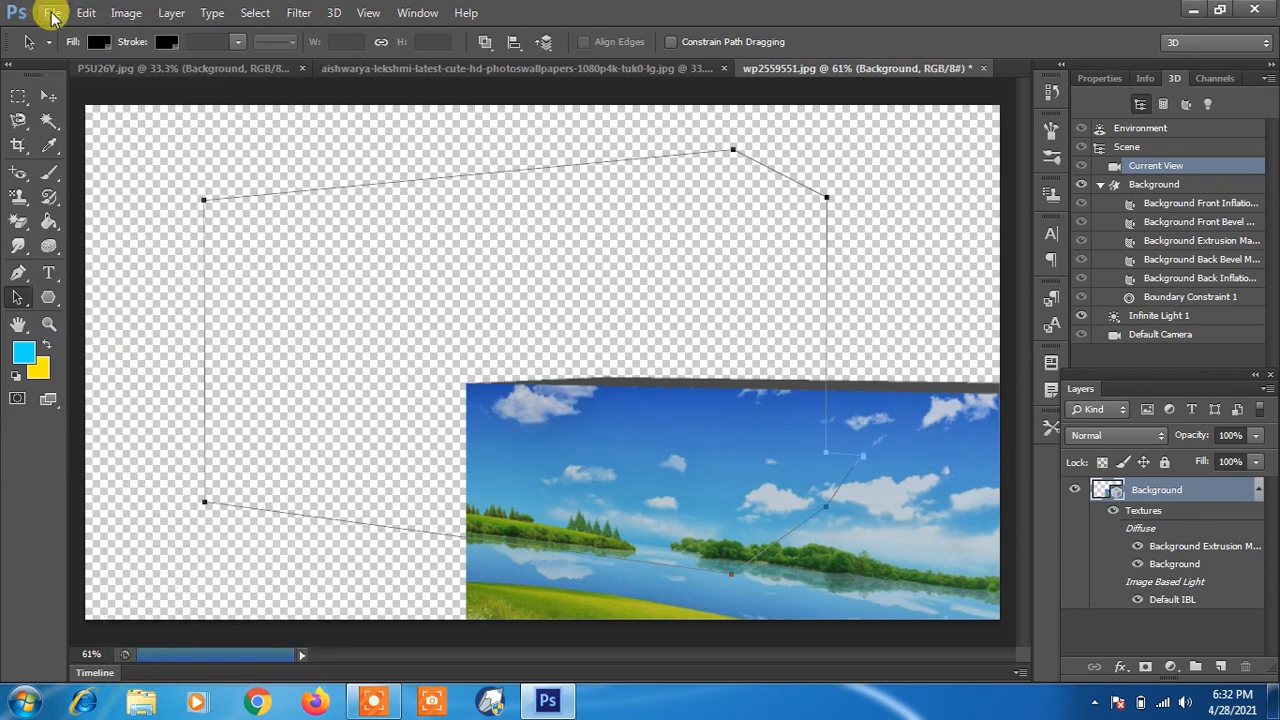
left_click(52, 12)
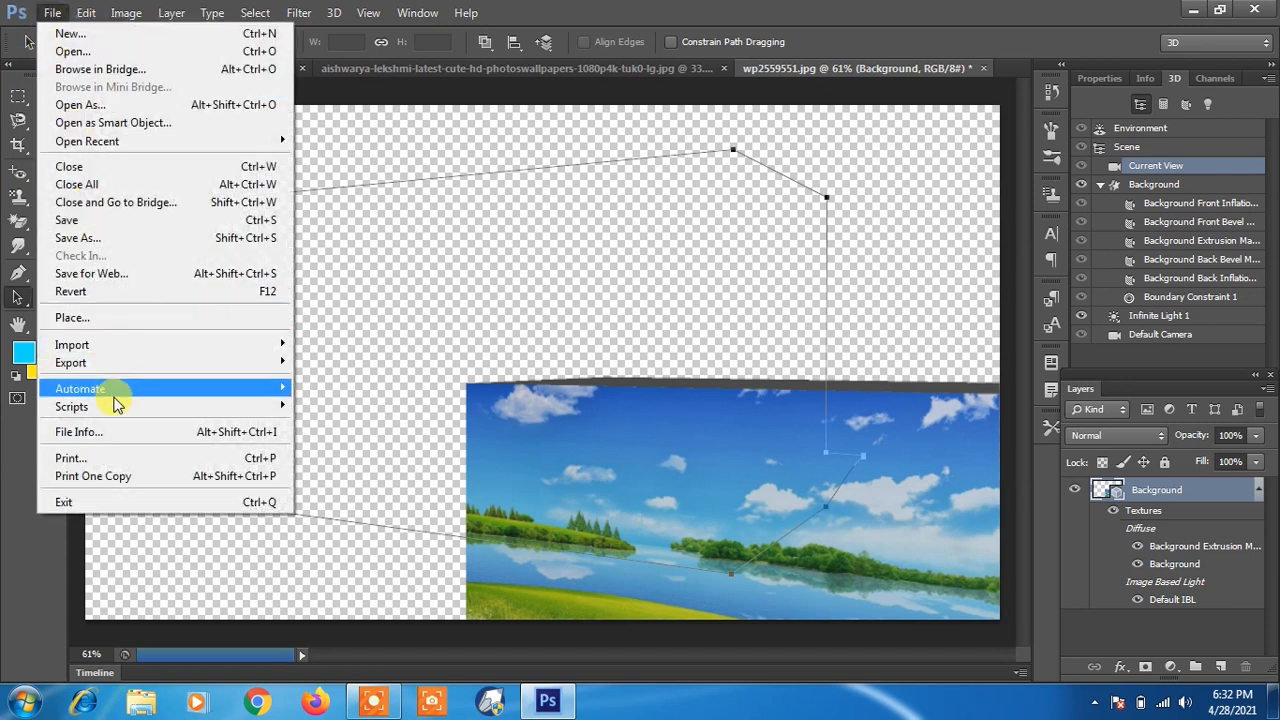
left_click(100, 291)
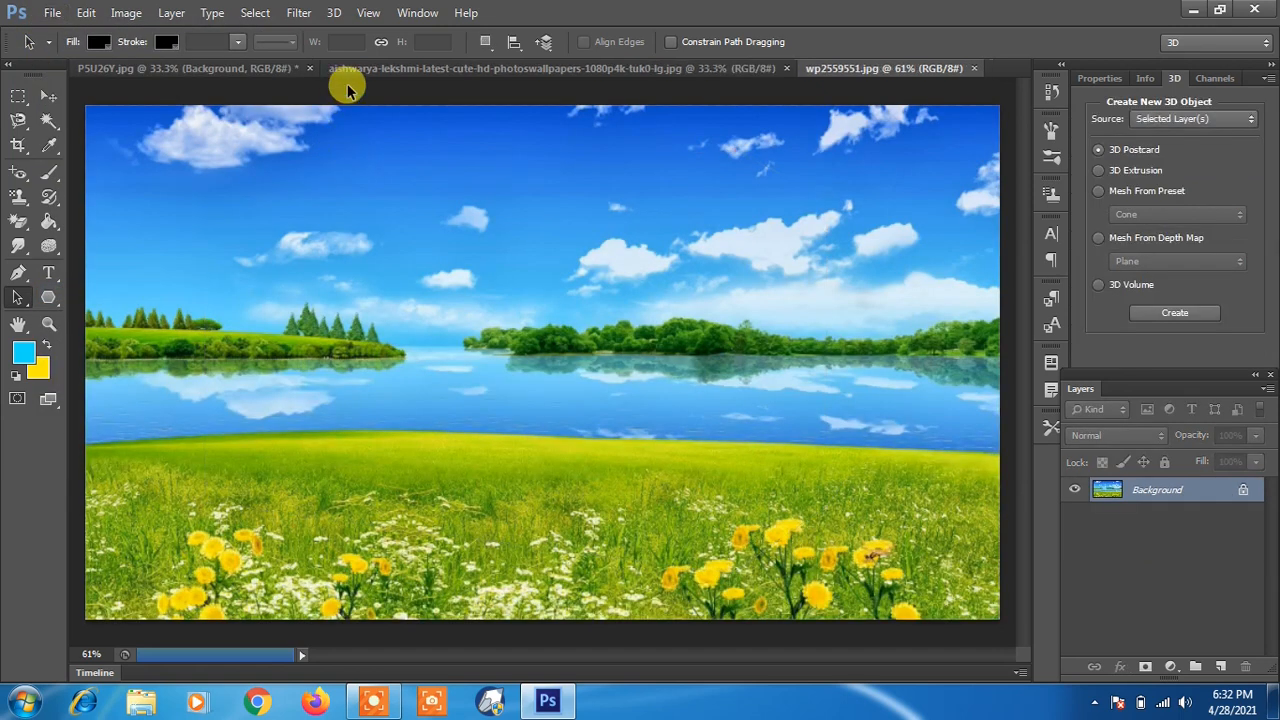
left_click(338, 13)
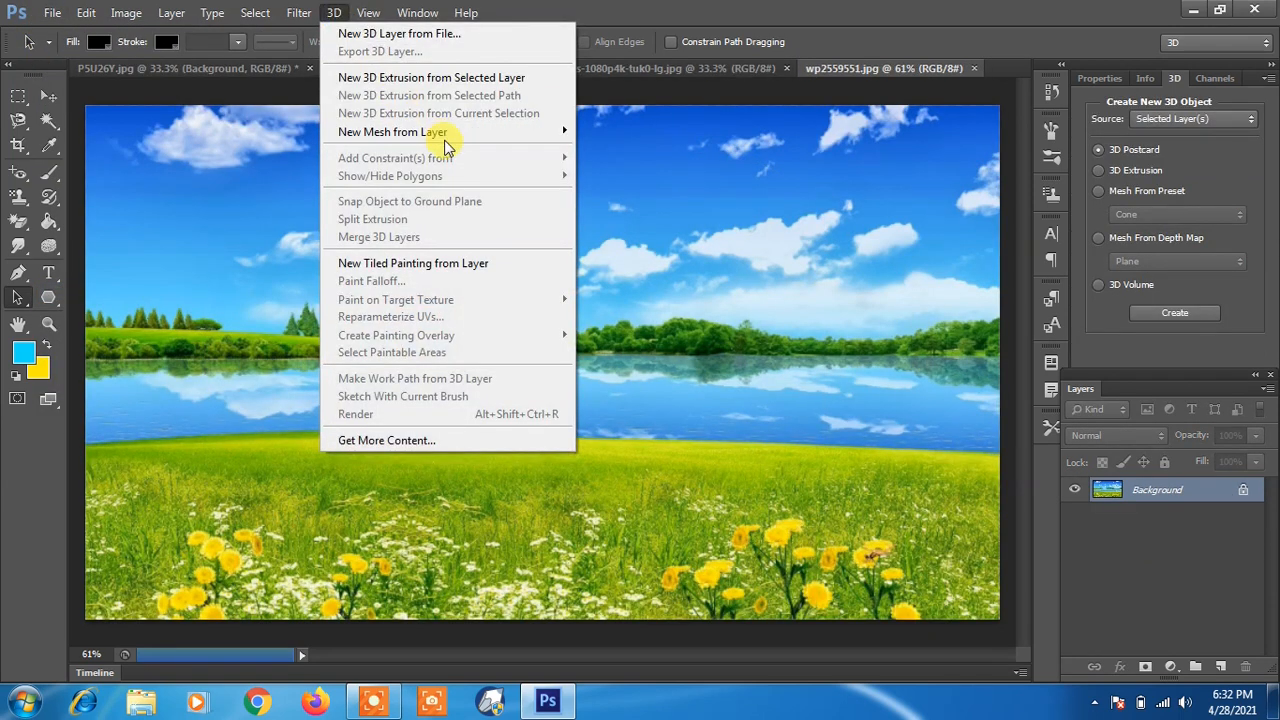
mouse_move(455, 130)
left_click(461, 80)
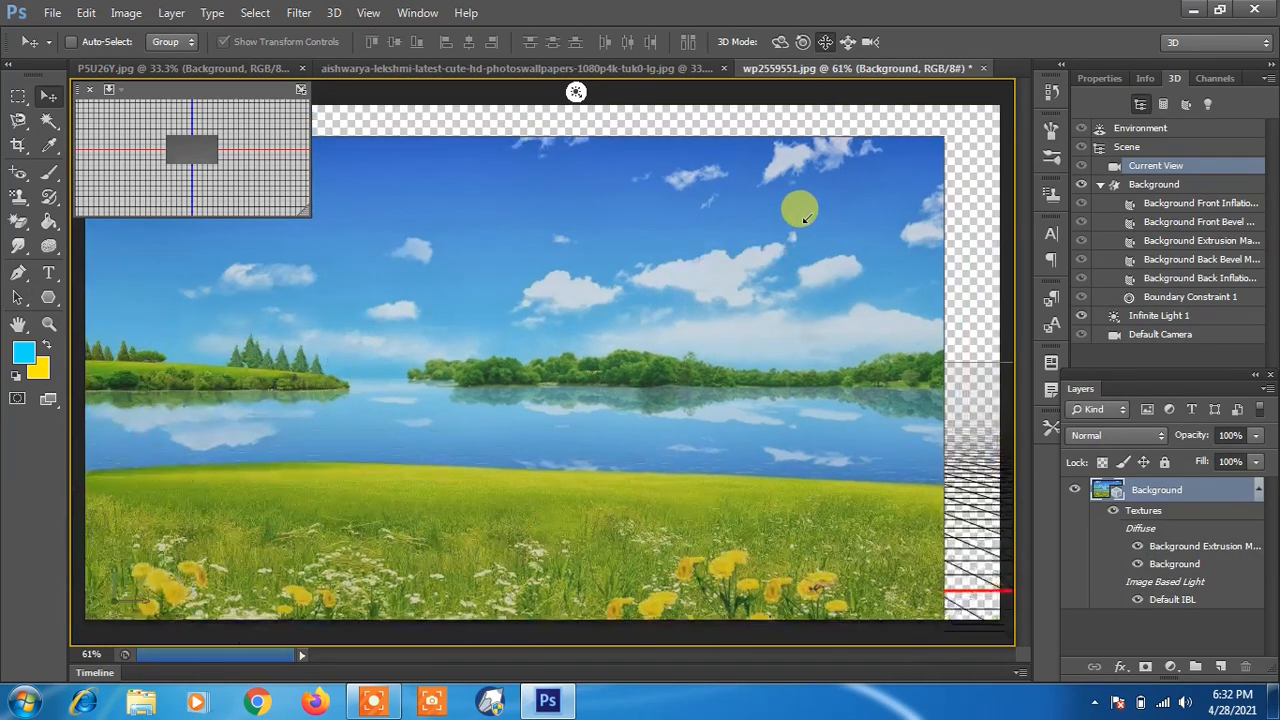
Step: Orbit the new extrusion to an angled view and render it with Sketch With Current Brush
left_click_drag(858, 135, 660, 335)
left_click(334, 12)
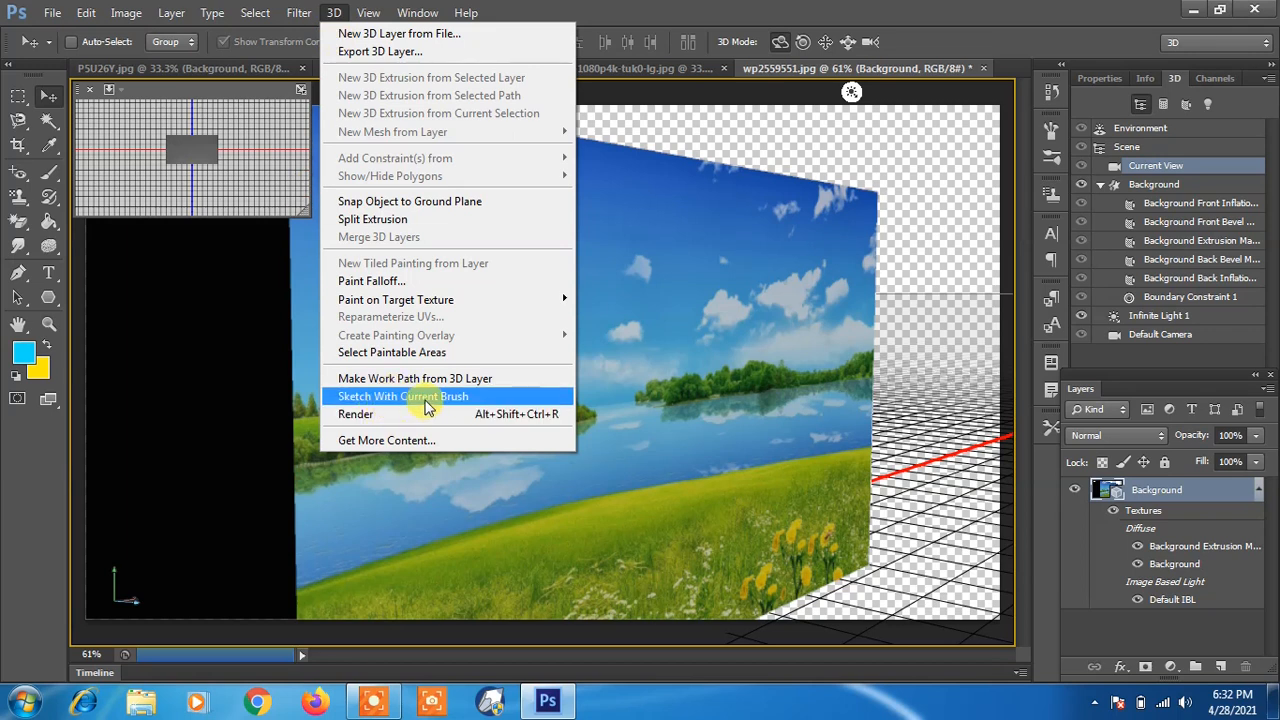
left_click(437, 398)
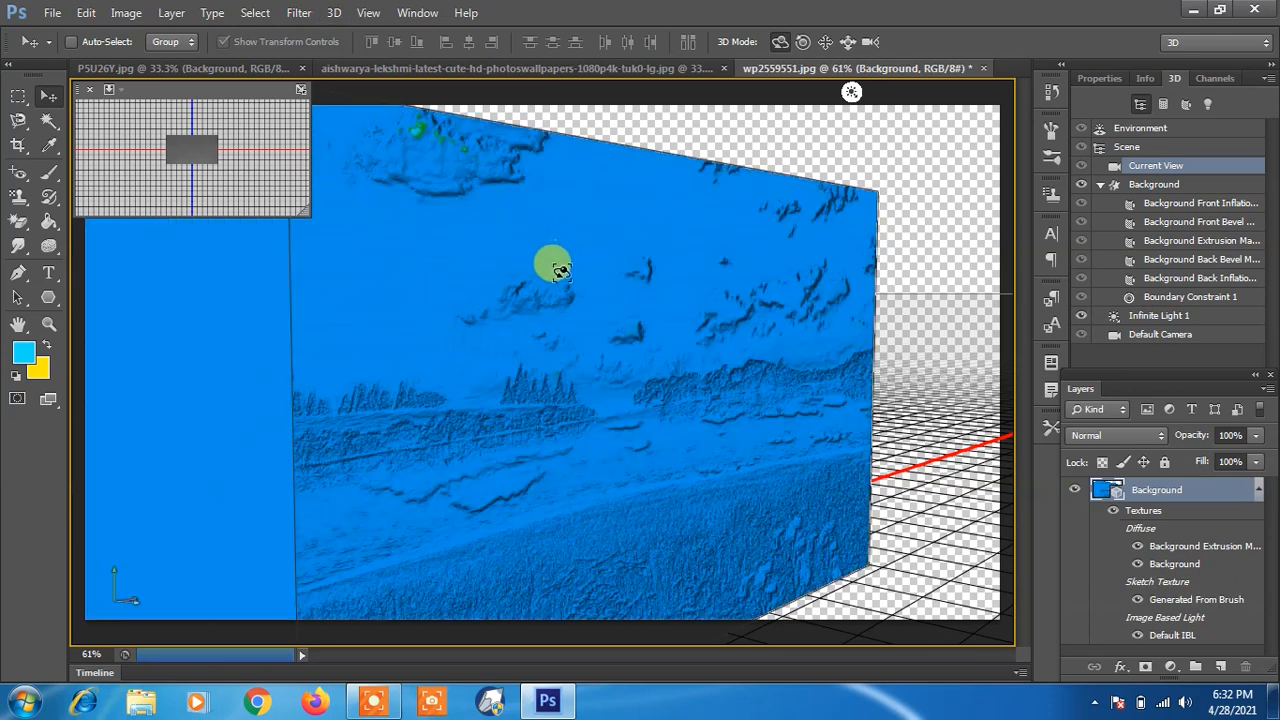
mouse_move(557, 294)
left_mouse_down()
mouse_move(577, 323)
mouse_move(614, 323)
mouse_move(614, 286)
mouse_move(591, 274)
mouse_move(545, 290)
left_mouse_up()
left_click(334, 12)
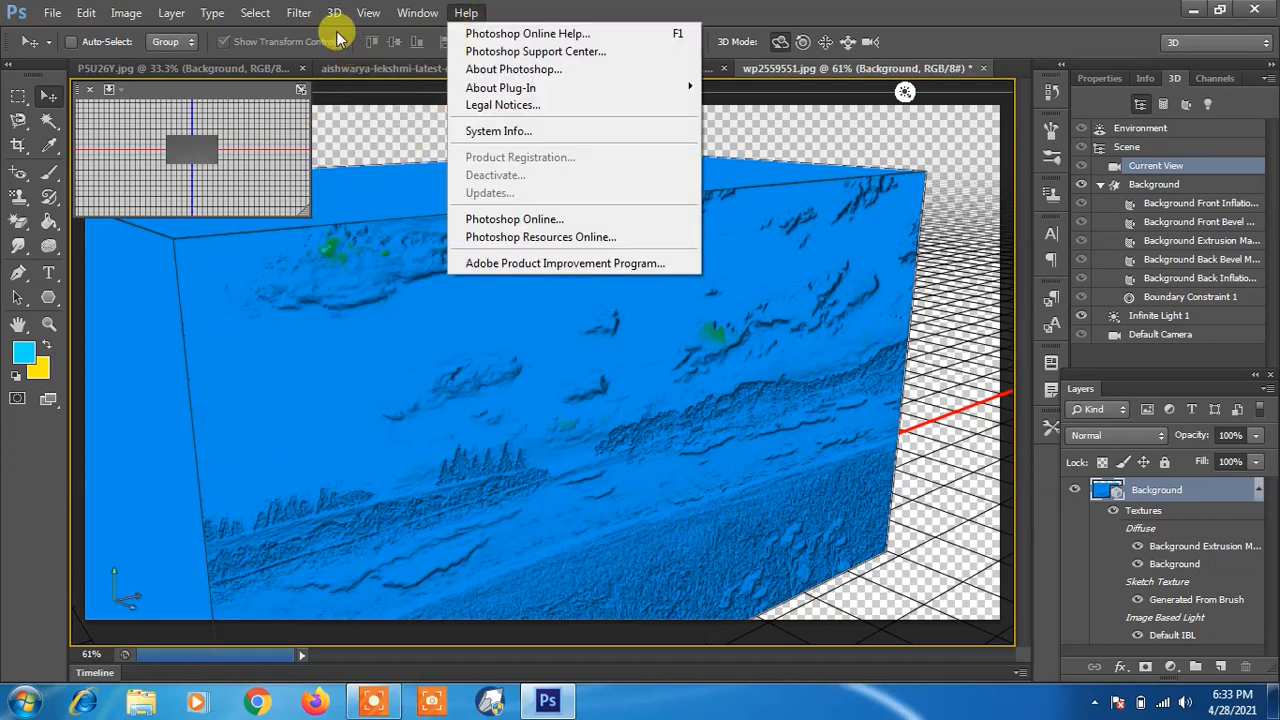
mouse_move(335, 15)
left_click(730, 248)
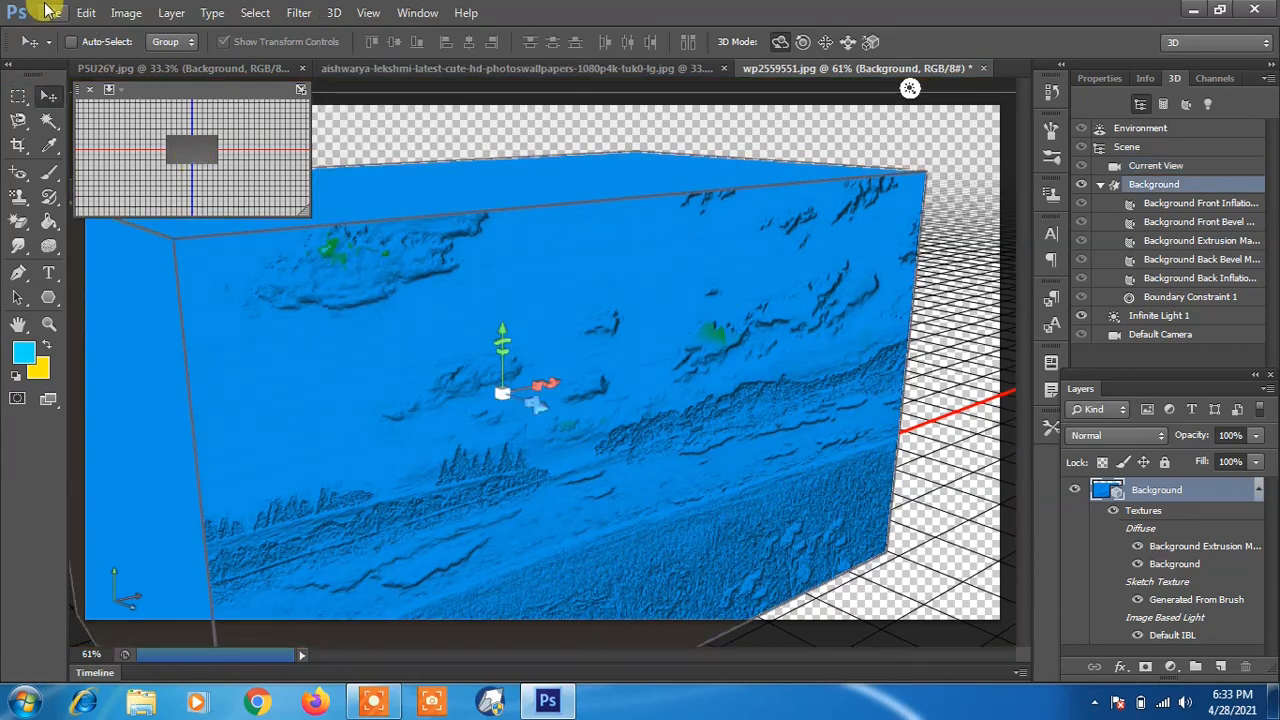
Step: Revert the landscape image and draw a cyan five-sided polygon shape in the sky with the Polygon Tool
left_click(50, 12)
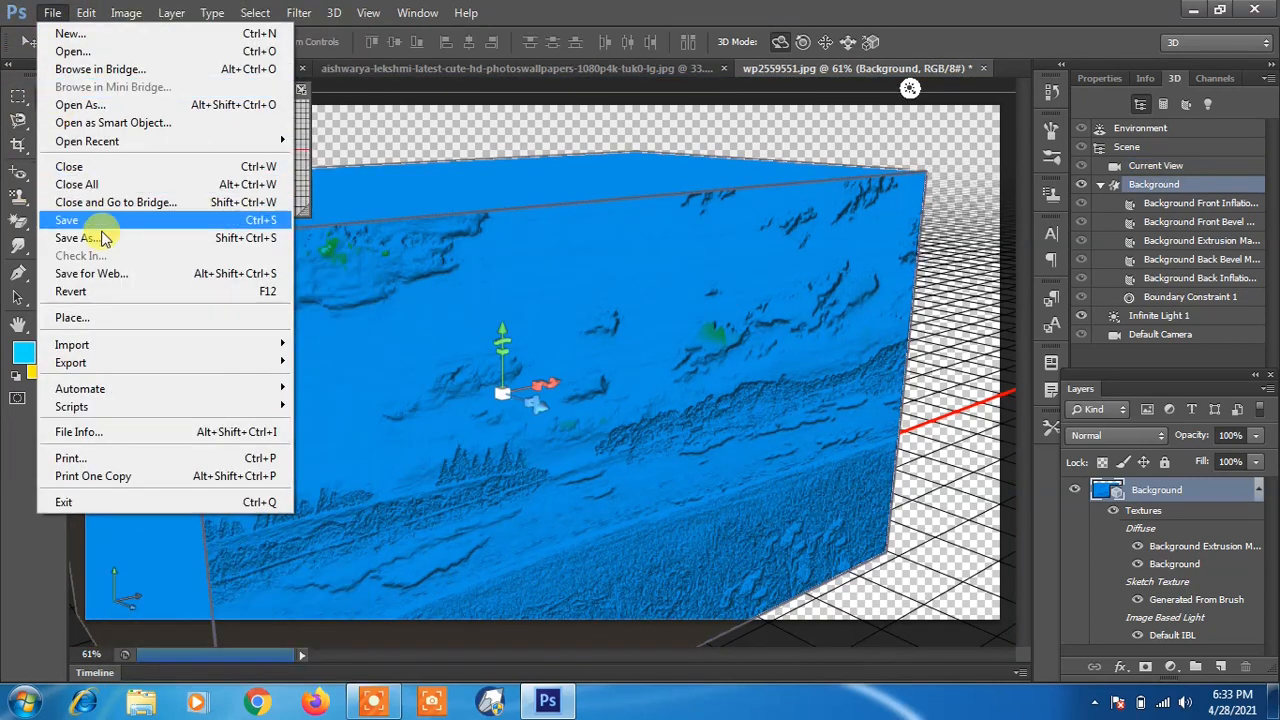
left_click(90, 290)
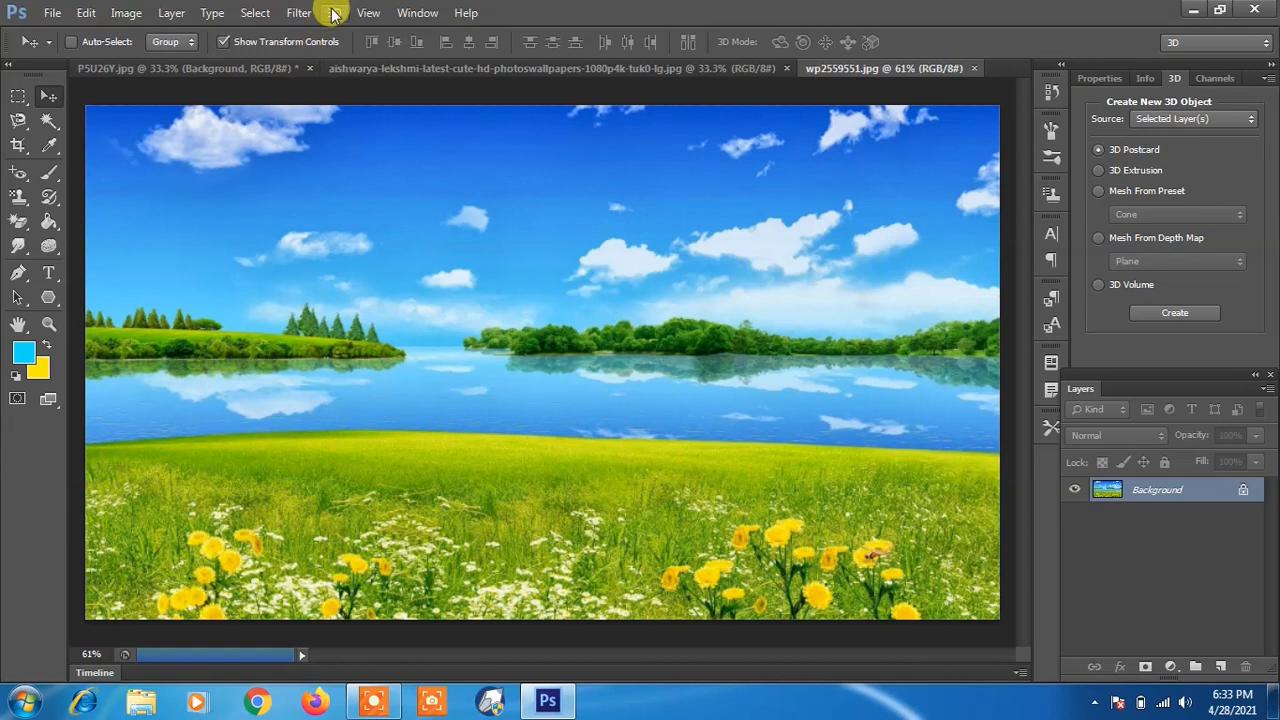
left_click(335, 13)
mouse_move(460, 141)
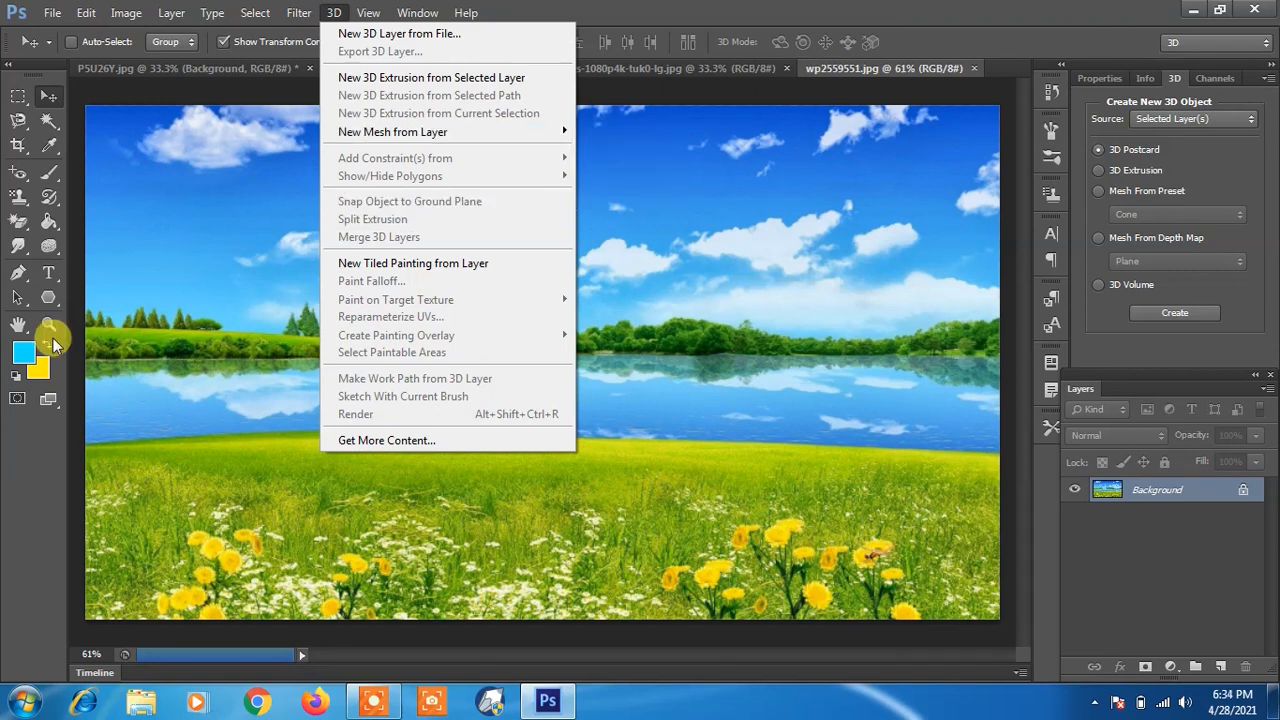
left_click(52, 299)
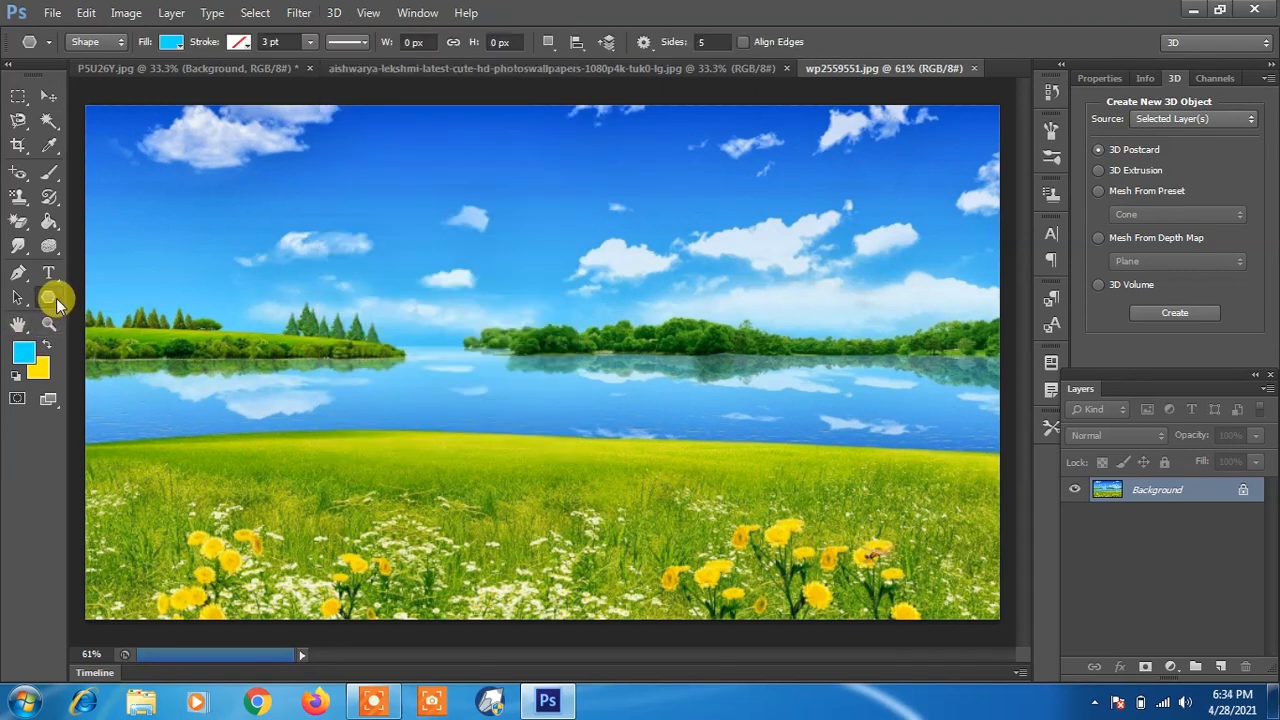
right_click(55, 301)
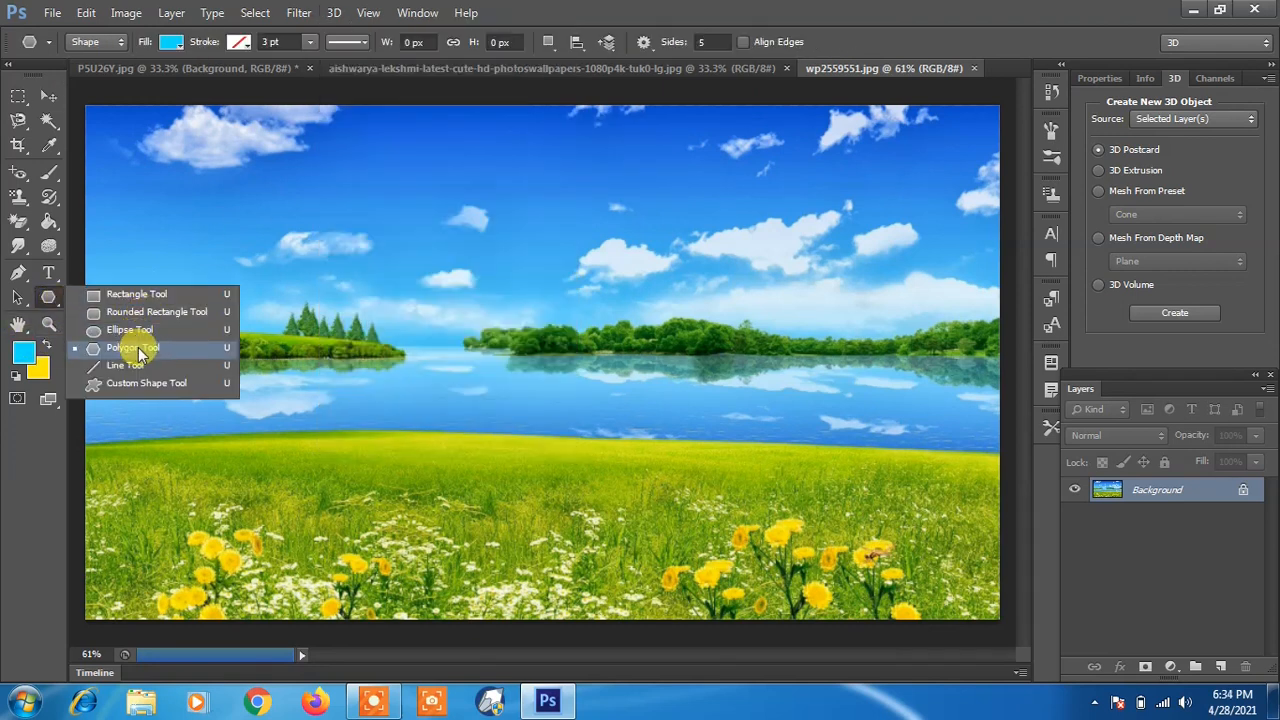
left_click(135, 350)
left_click_drag(391, 252, 430, 322)
left_click(48, 96)
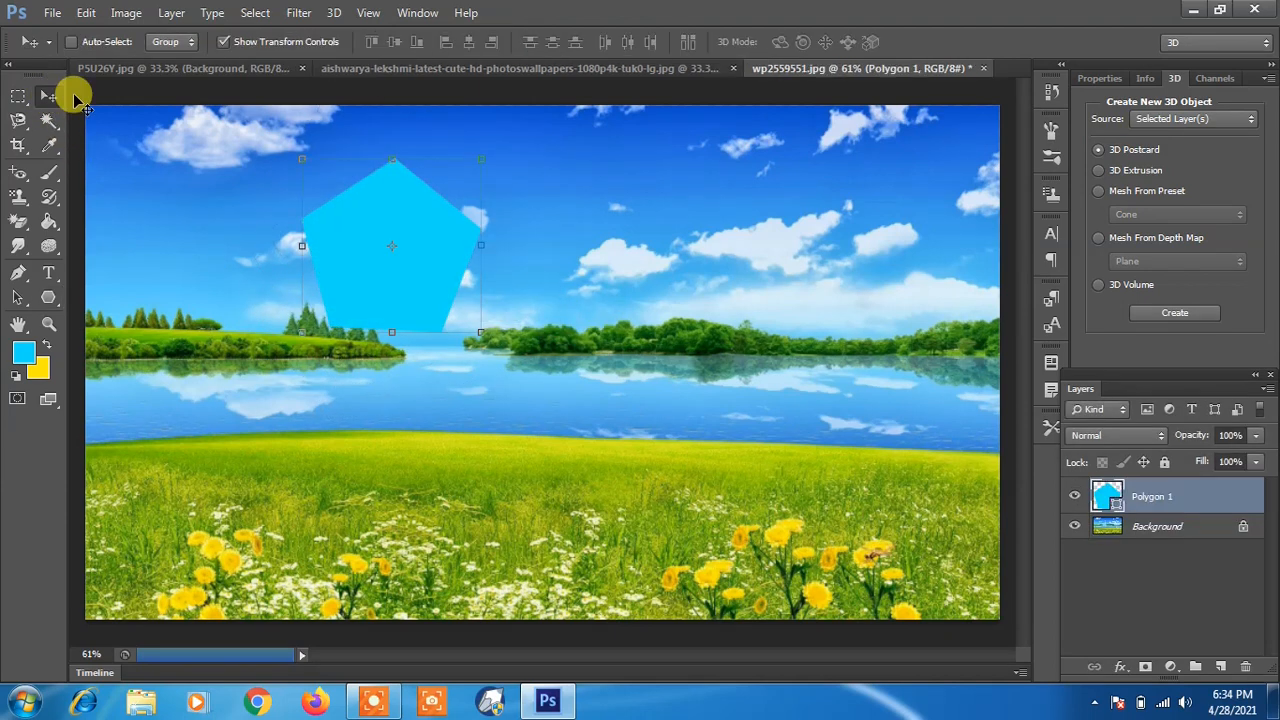
Step: Create a 3D extrusion from the polygon layer and orbit the camera to view its depth from an angle
left_click(336, 12)
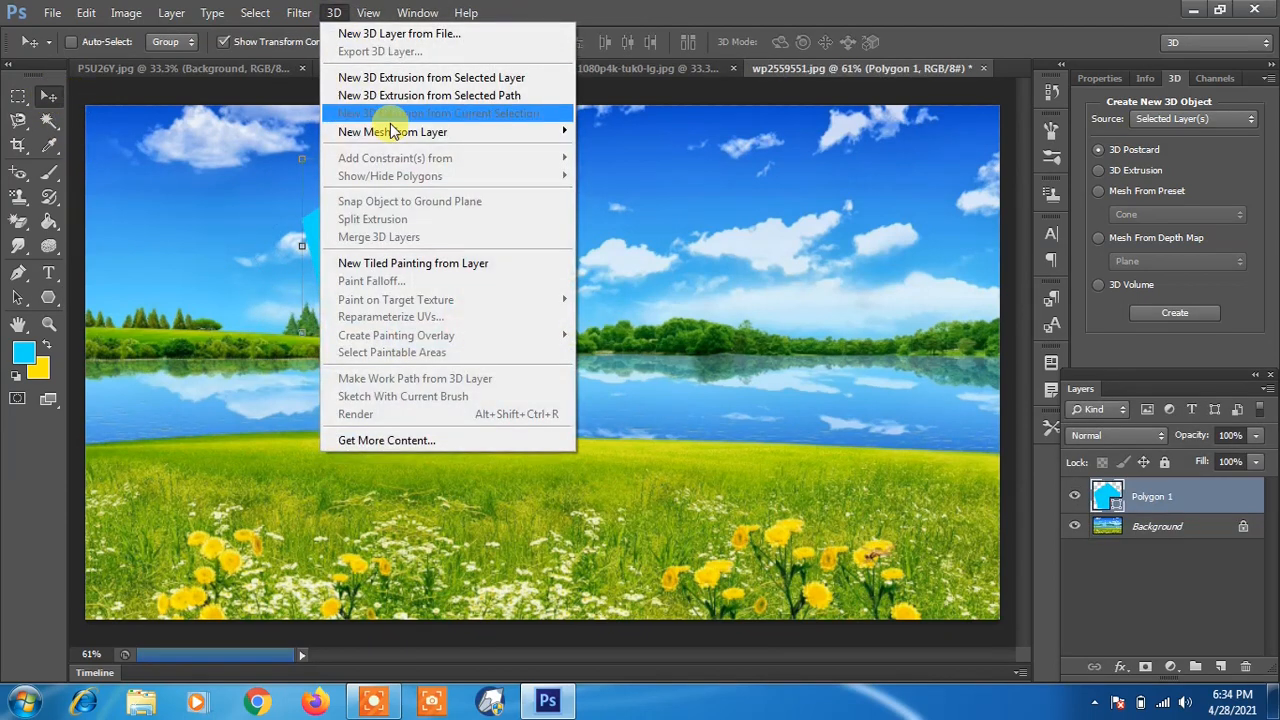
left_click(449, 80)
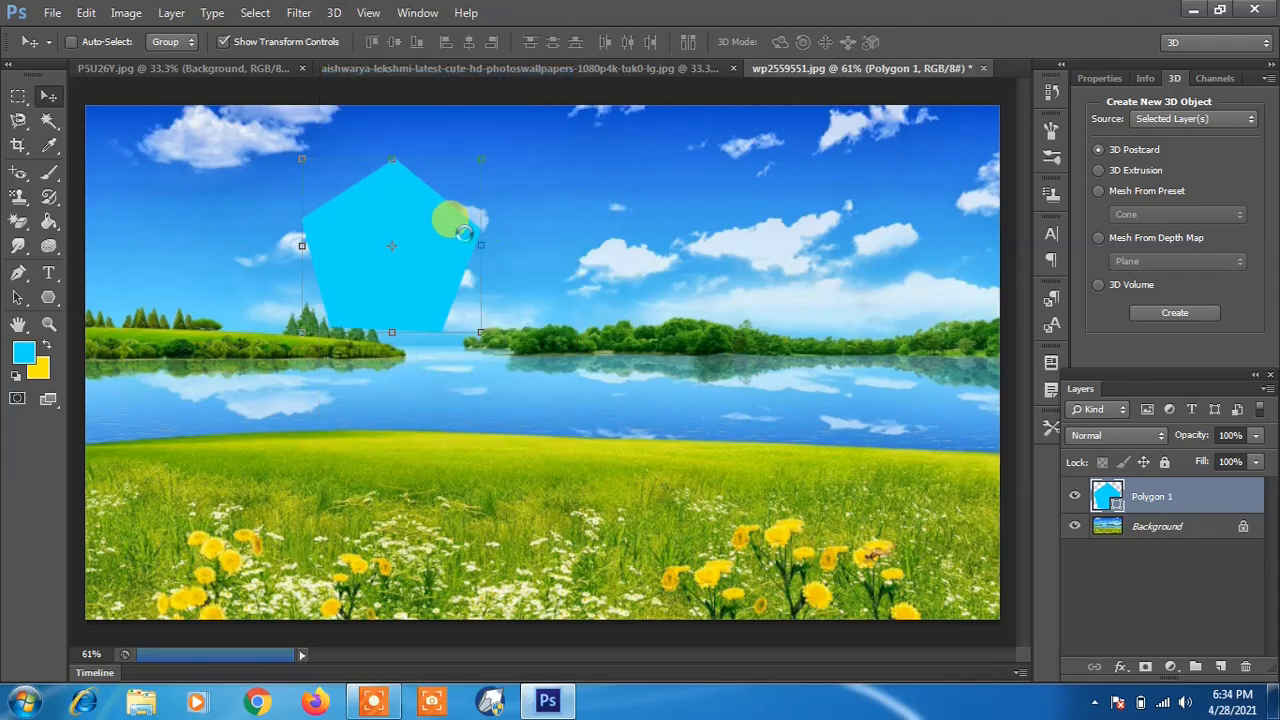
left_click_drag(455, 228, 415, 258)
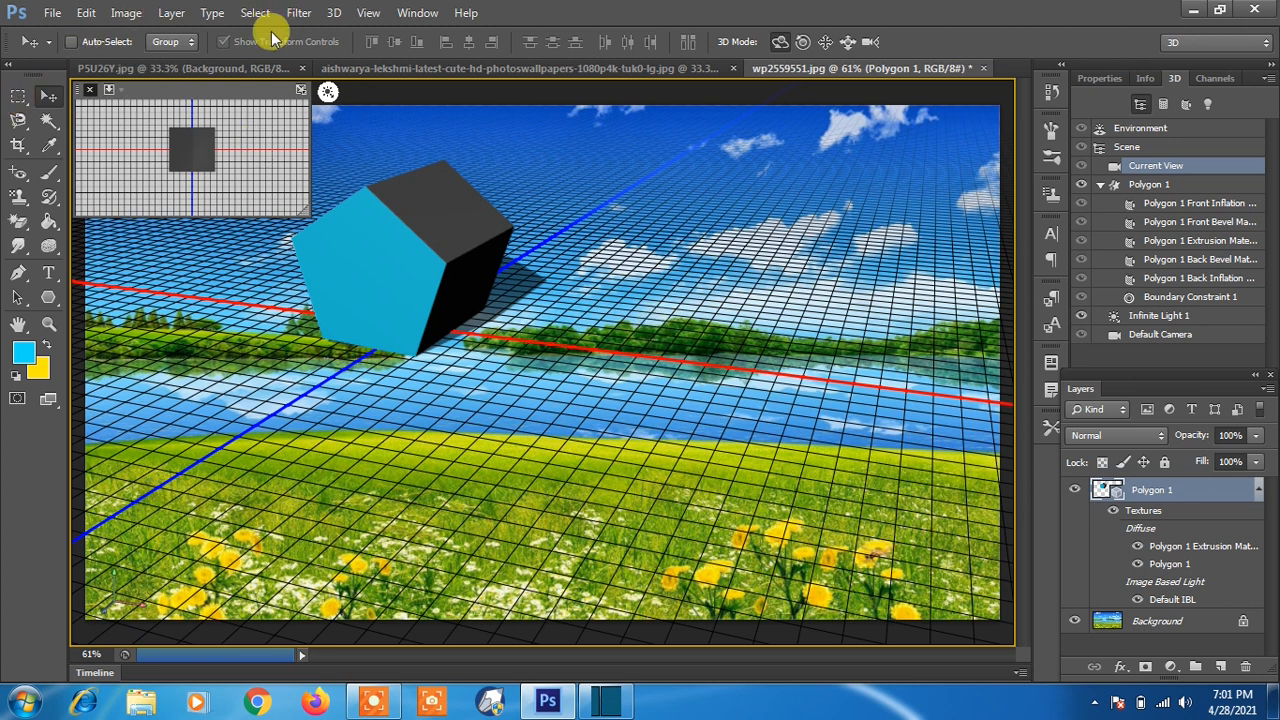
Step: Discard the extruded polygon by reverting the landscape image, and add the text "computer" in the sky
left_click(55, 14)
left_click(75, 282)
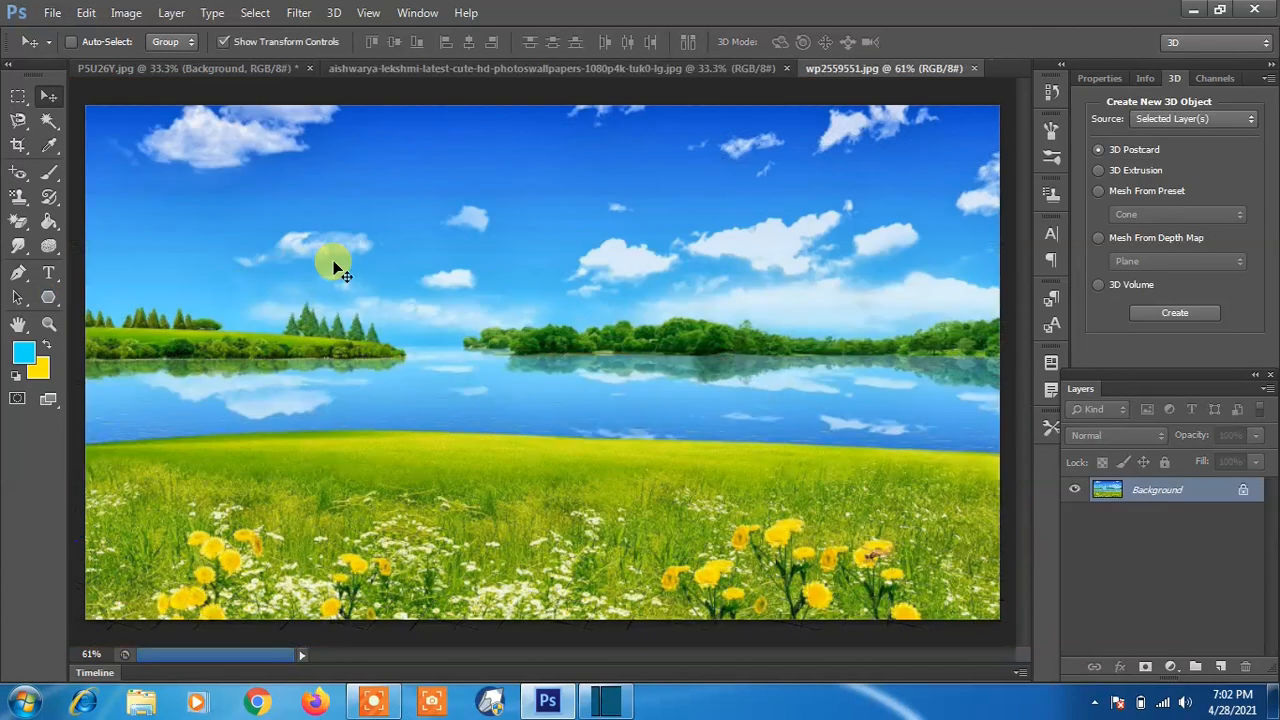
left_click(333, 13)
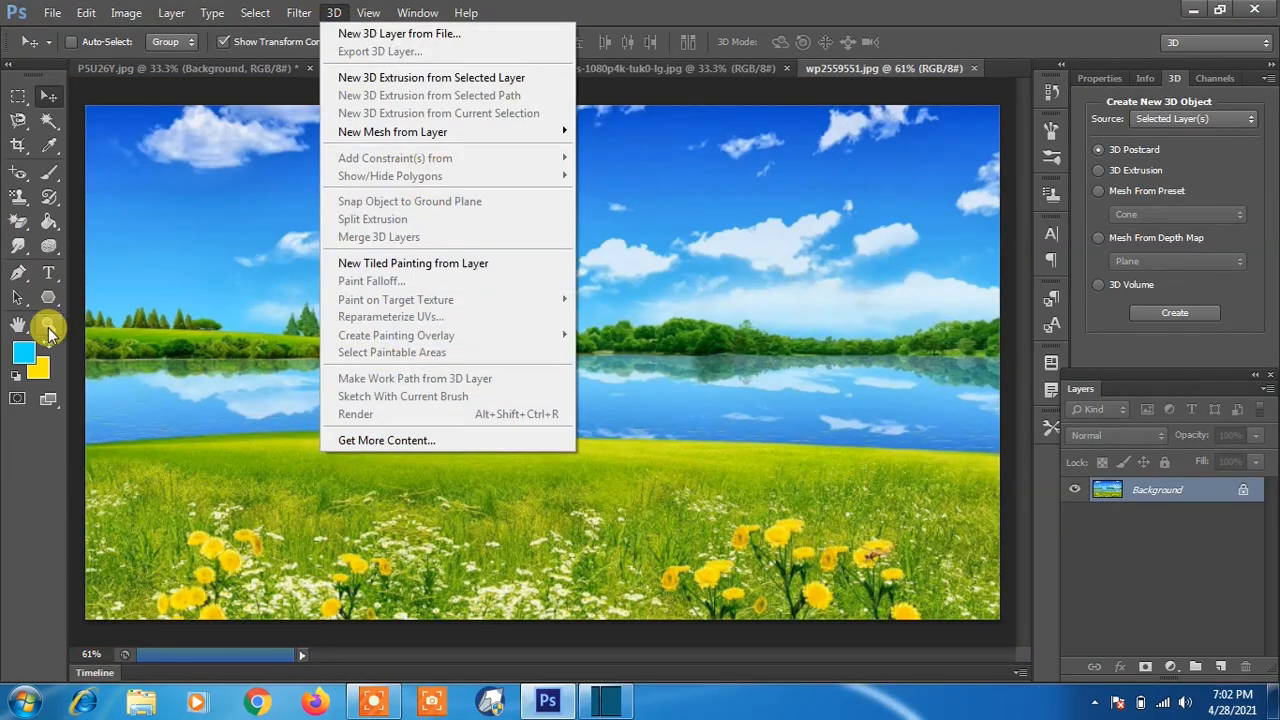
left_click(47, 272)
left_click(281, 230)
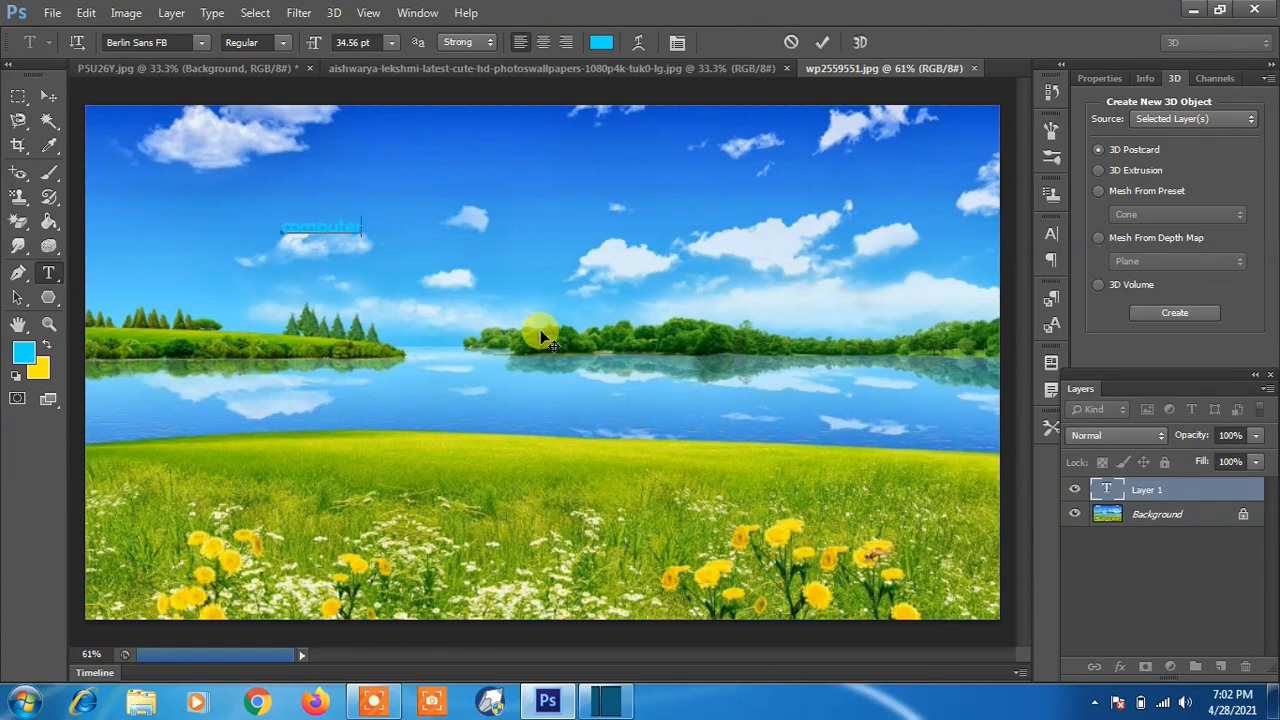
left_click(48, 96)
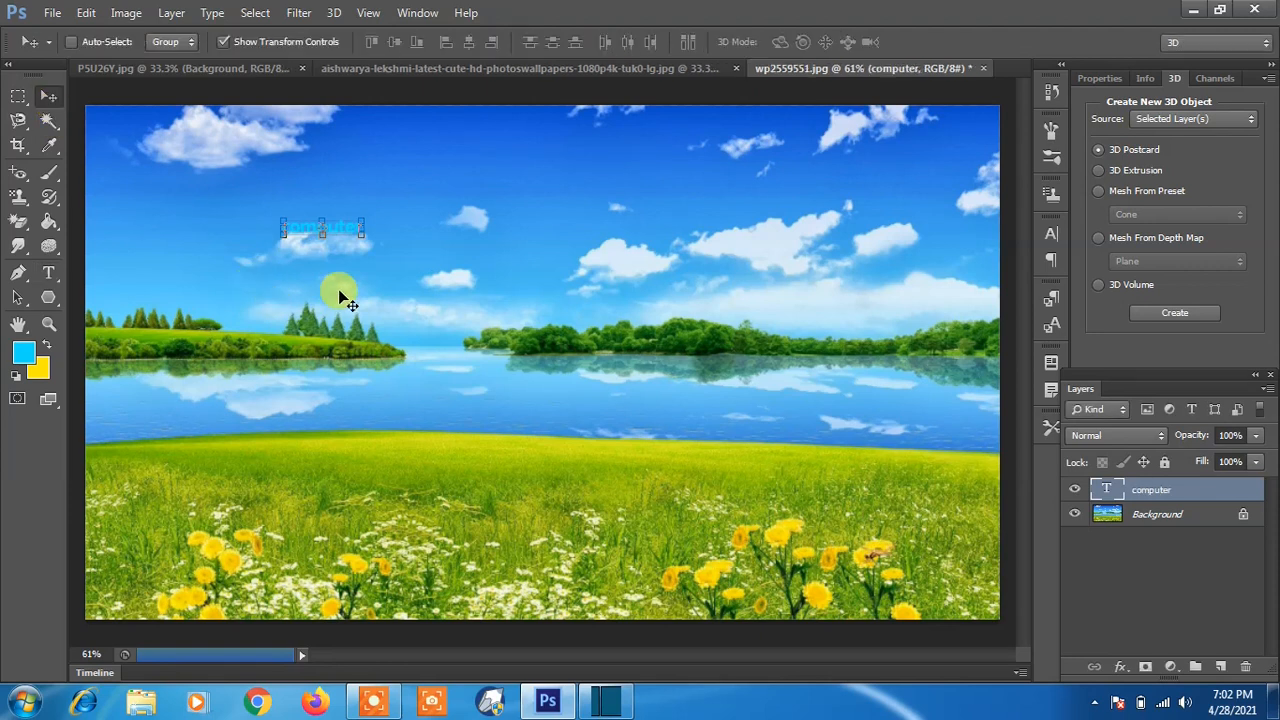
Step: Scale the "computer" text to about 517% width and 858% height, and move it up into the sky
left_click_drag(360, 238, 692, 392)
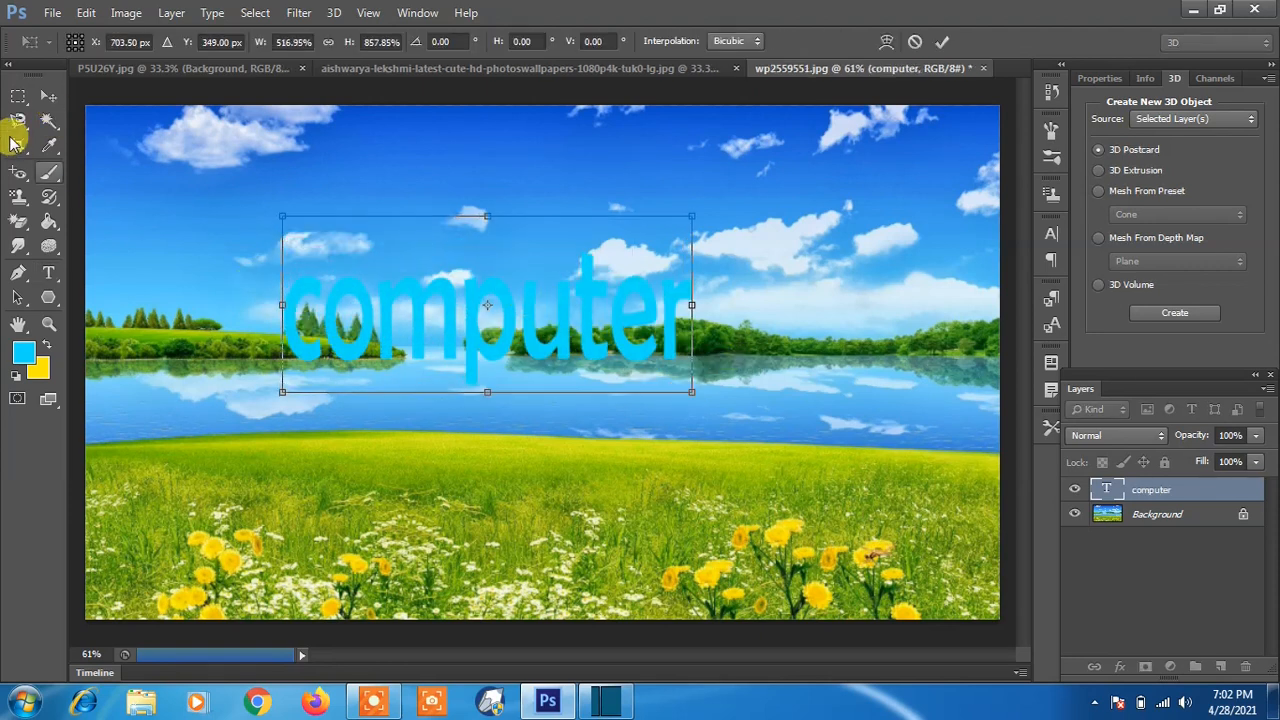
left_click(46, 96)
left_click(553, 277)
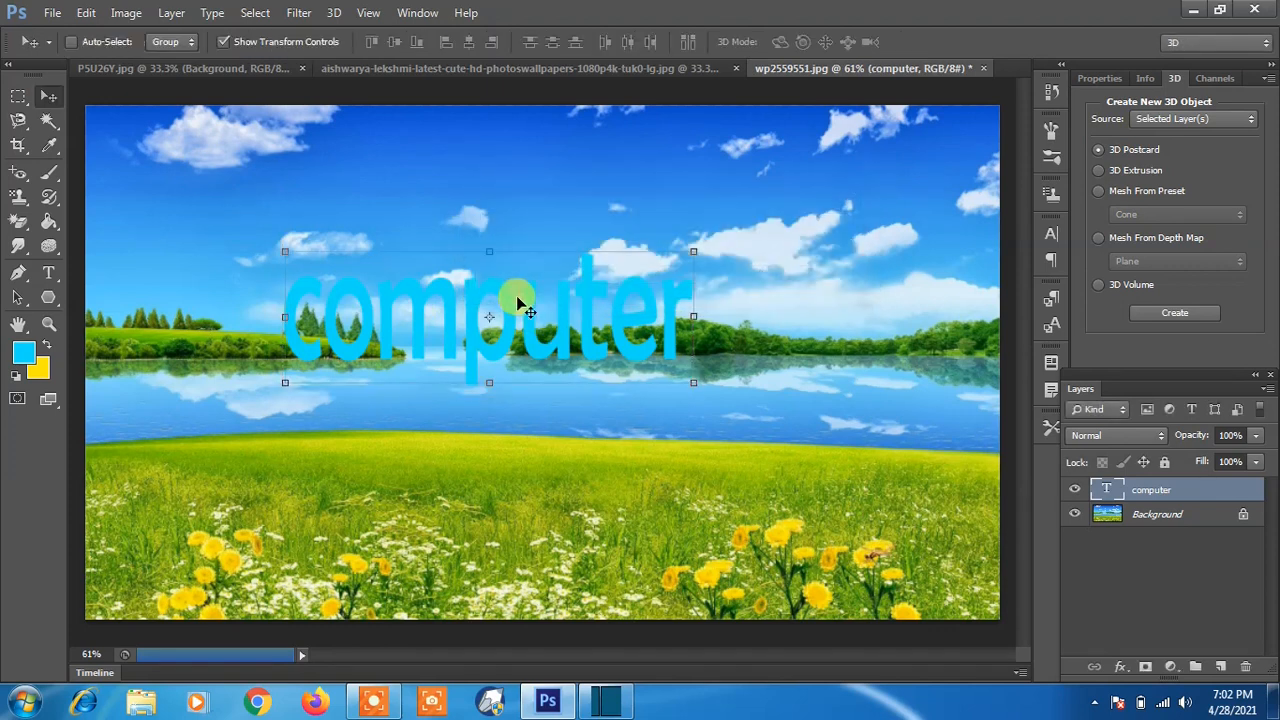
left_click_drag(518, 302, 515, 223)
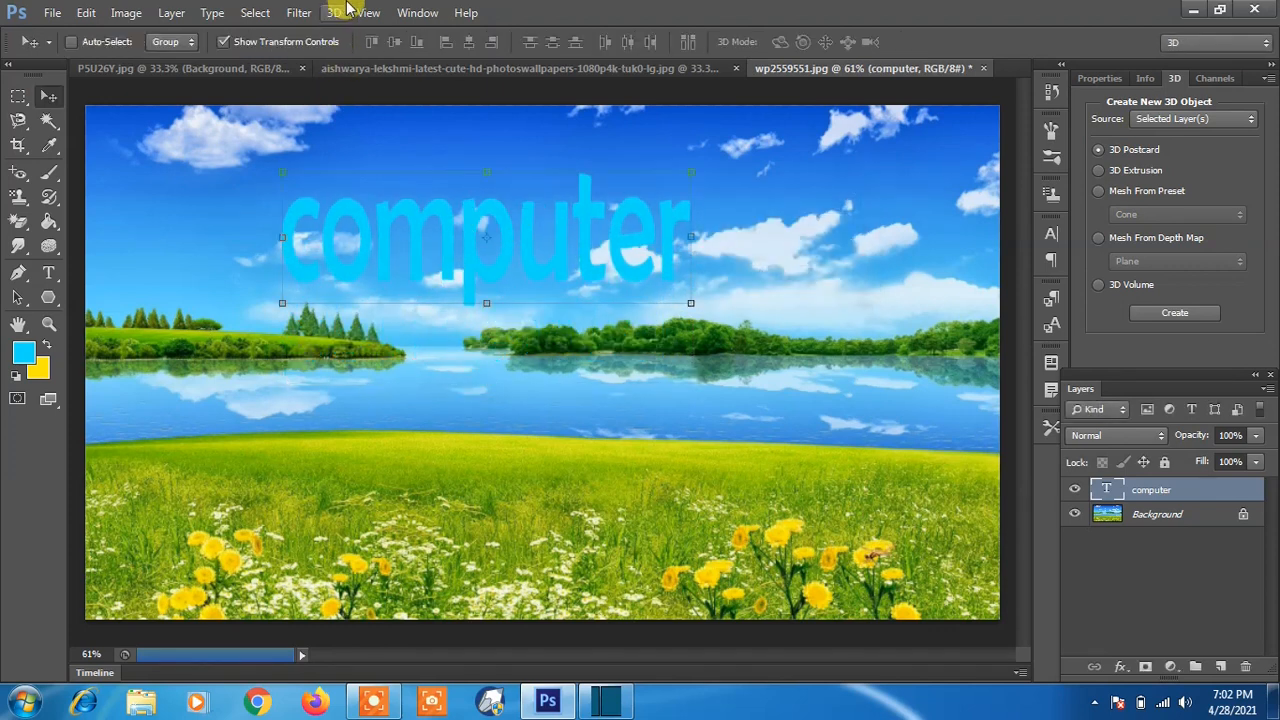
Step: Create a 3D extrusion from the "computer" text layer and orbit the camera to show the depth of the letters
left_click(335, 12)
left_click(431, 78)
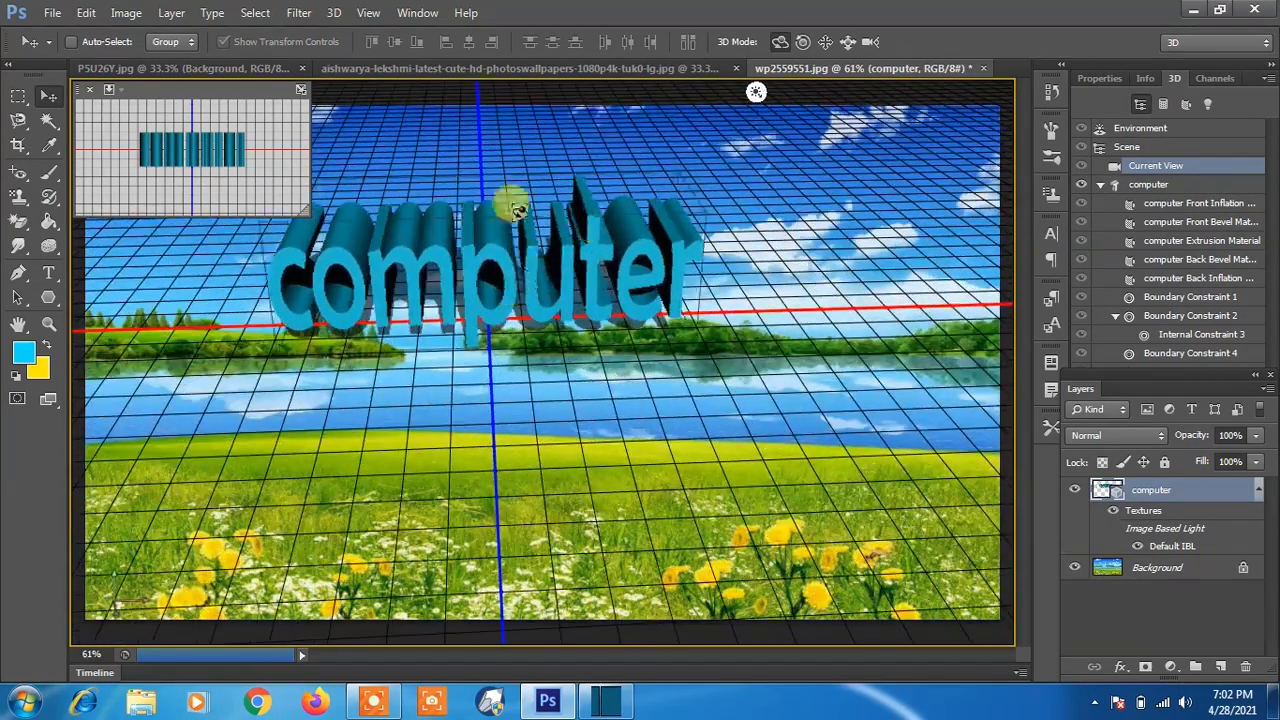
mouse_move(417, 279)
left_mouse_down()
mouse_move(423, 259)
mouse_move(425, 270)
left_mouse_up()
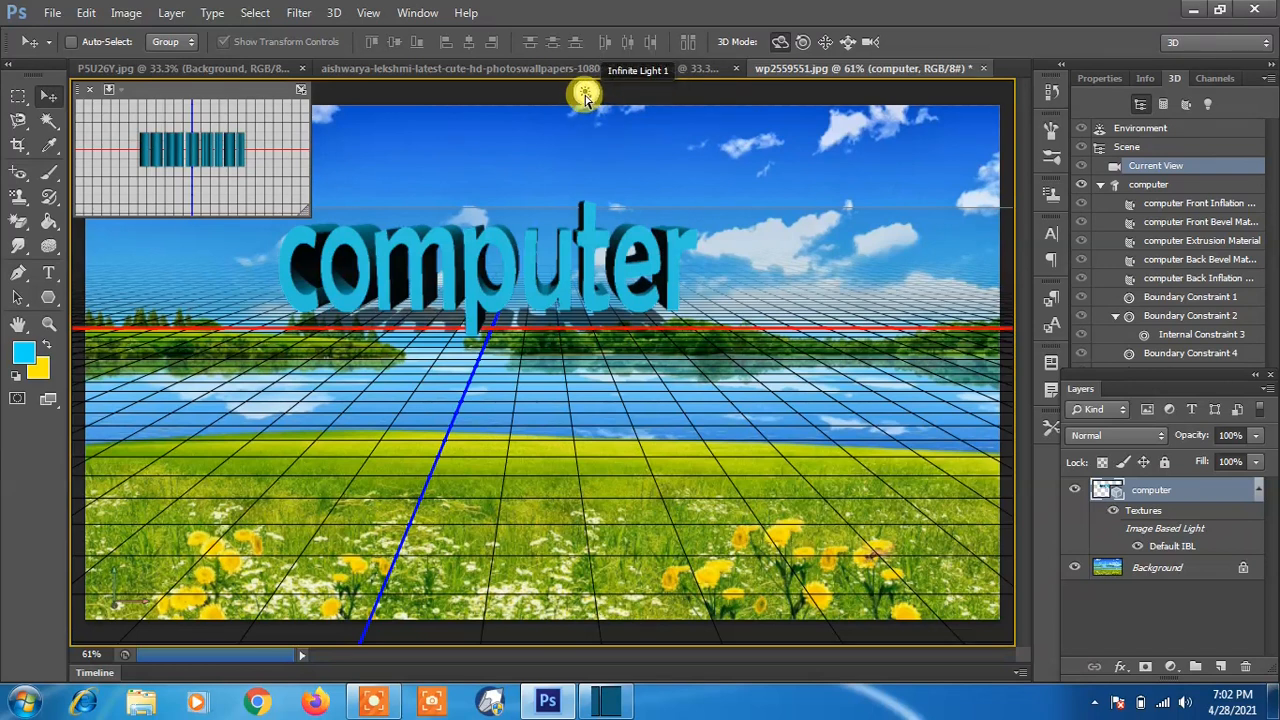
Step: Swing the infinite light around the 3D text to try several lighting directions, and revert the landscape image
left_click(585, 95)
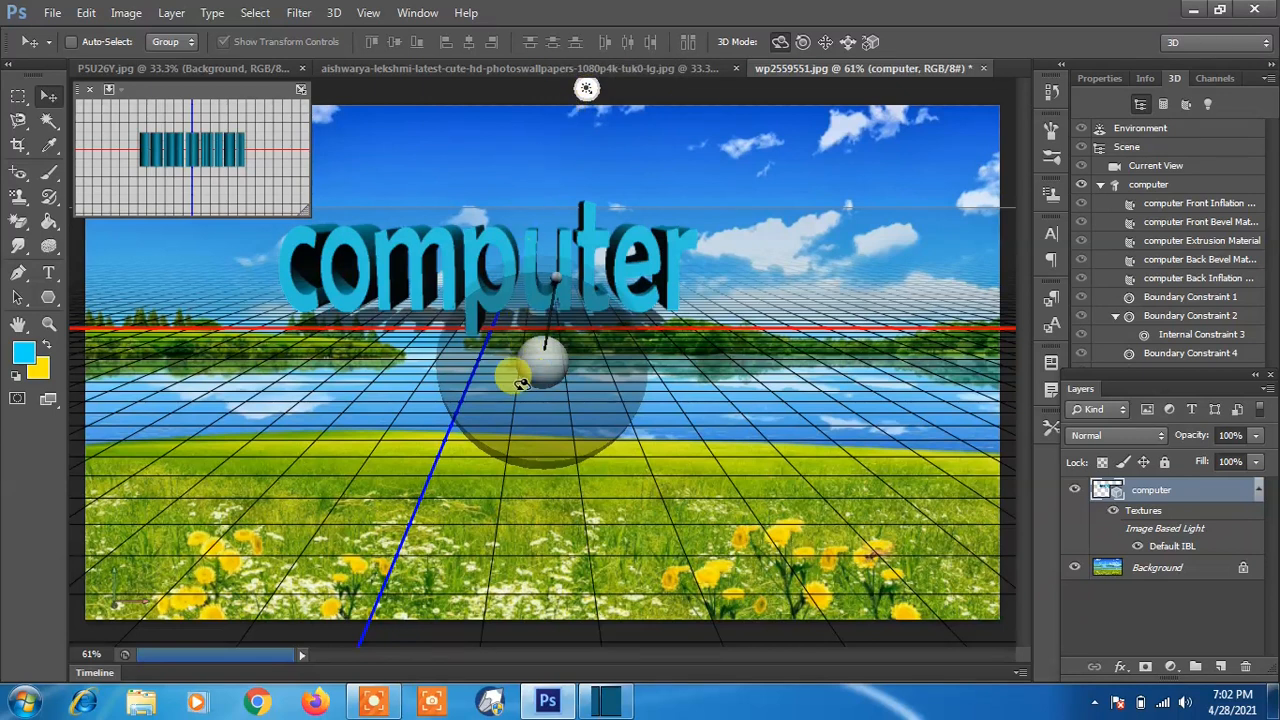
left_click_drag(538, 358, 552, 356)
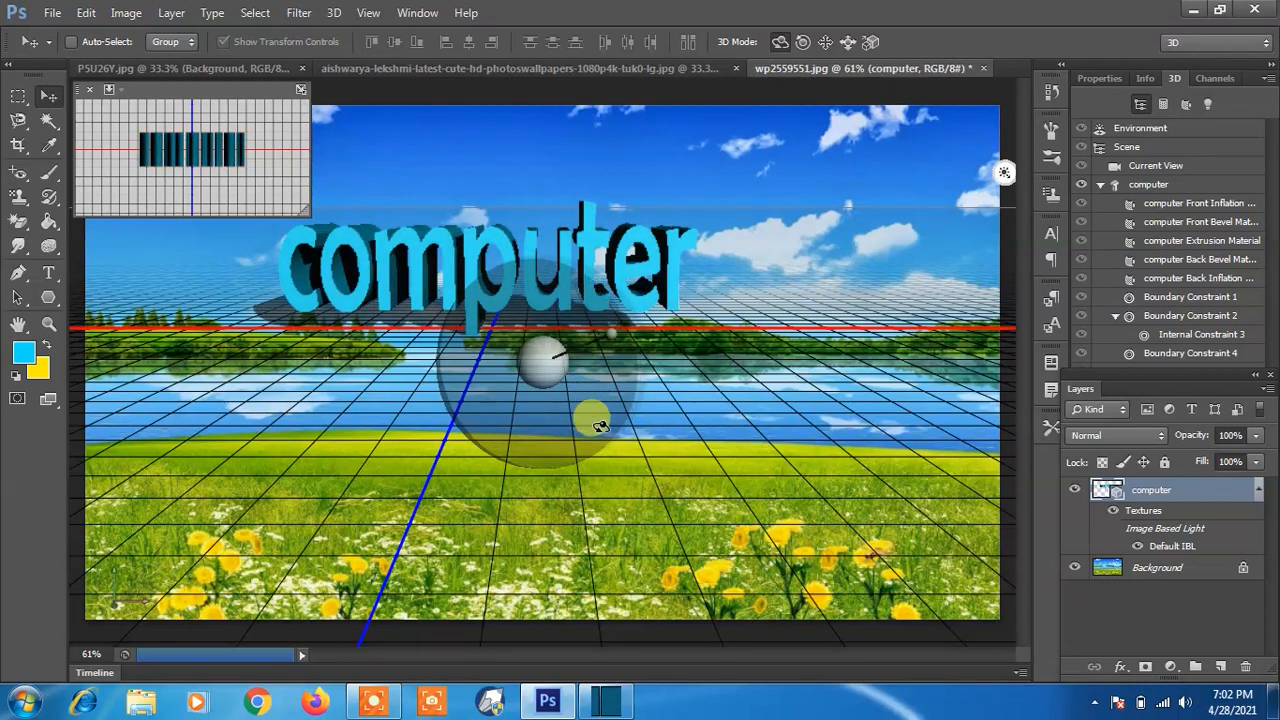
mouse_move(599, 454)
left_mouse_down()
mouse_move(512, 452)
mouse_move(495, 438)
mouse_move(491, 400)
mouse_move(495, 450)
mouse_move(559, 446)
left_mouse_up()
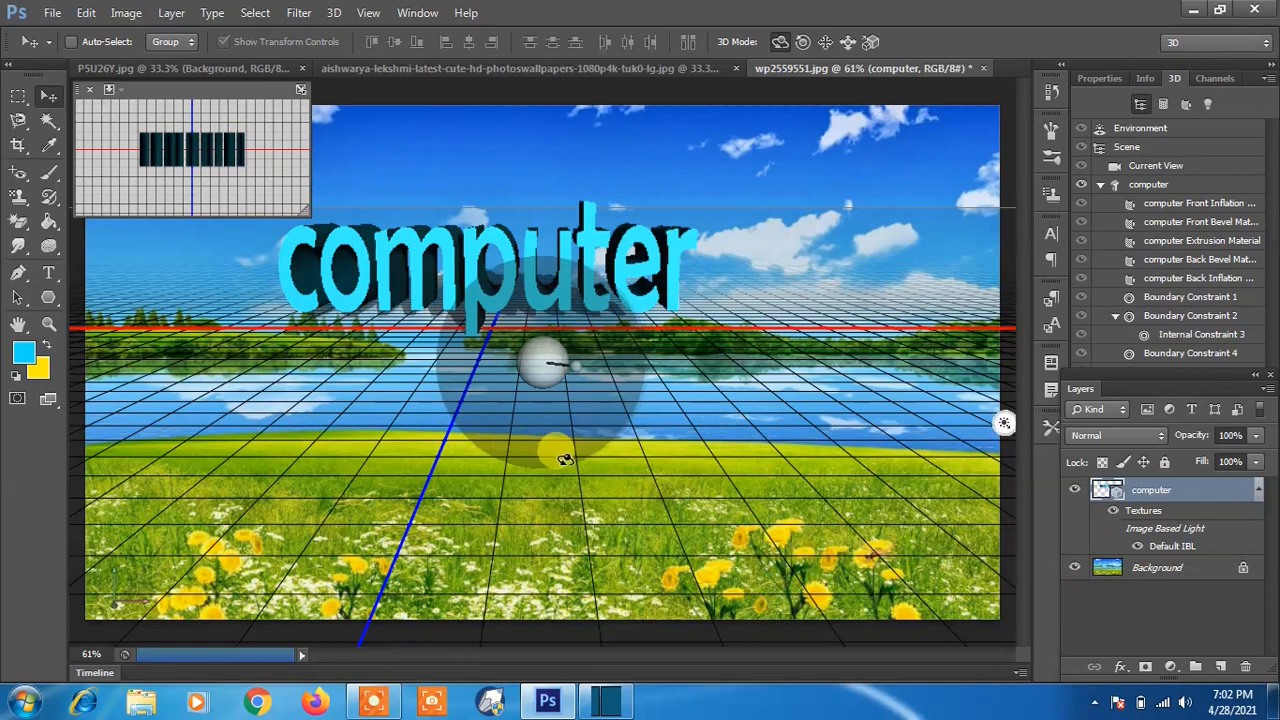
mouse_move(640, 450)
left_mouse_down()
mouse_move(746, 388)
mouse_move(709, 386)
mouse_move(665, 413)
mouse_move(571, 417)
mouse_move(582, 388)
left_mouse_up()
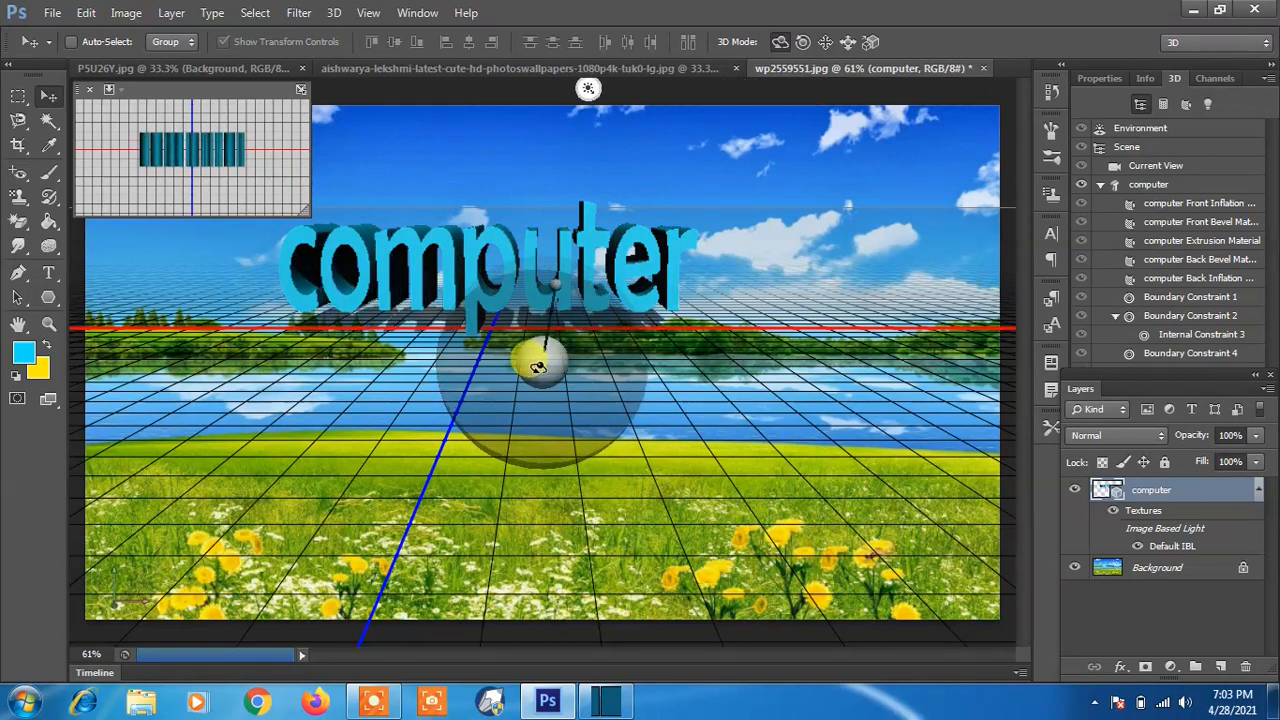
left_click_drag(508, 363, 560, 440)
left_click(52, 12)
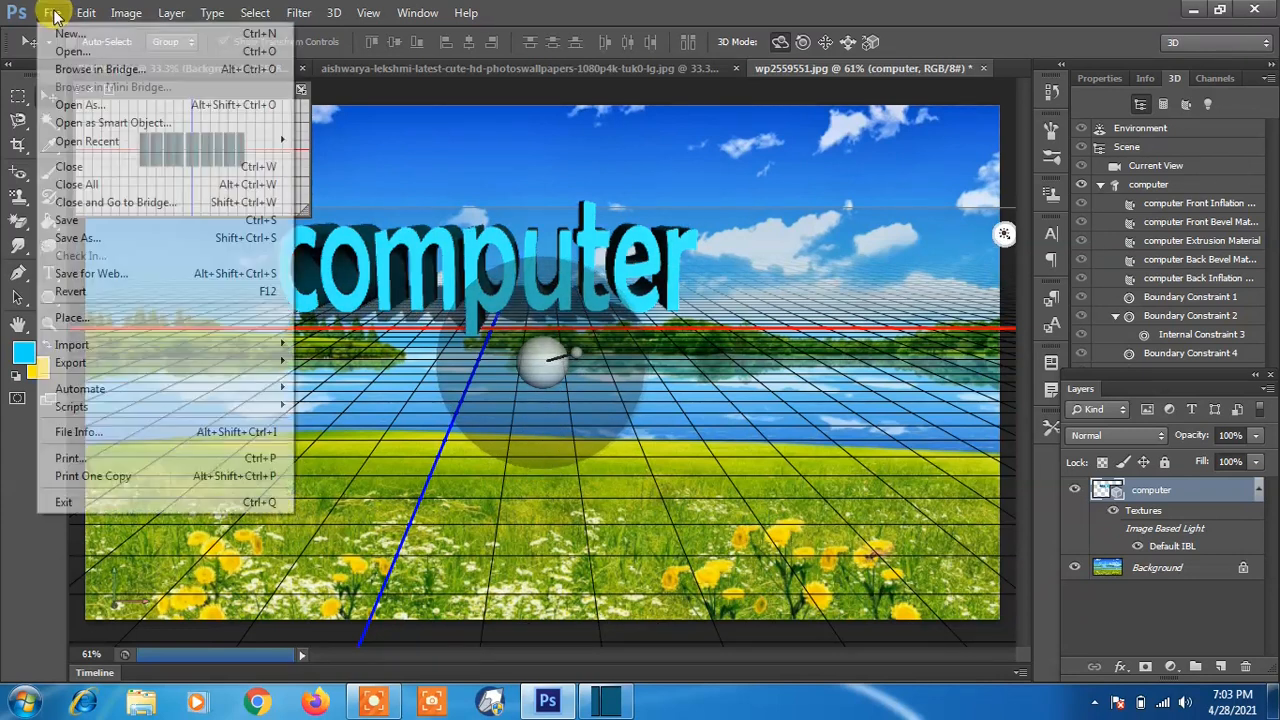
left_click(121, 290)
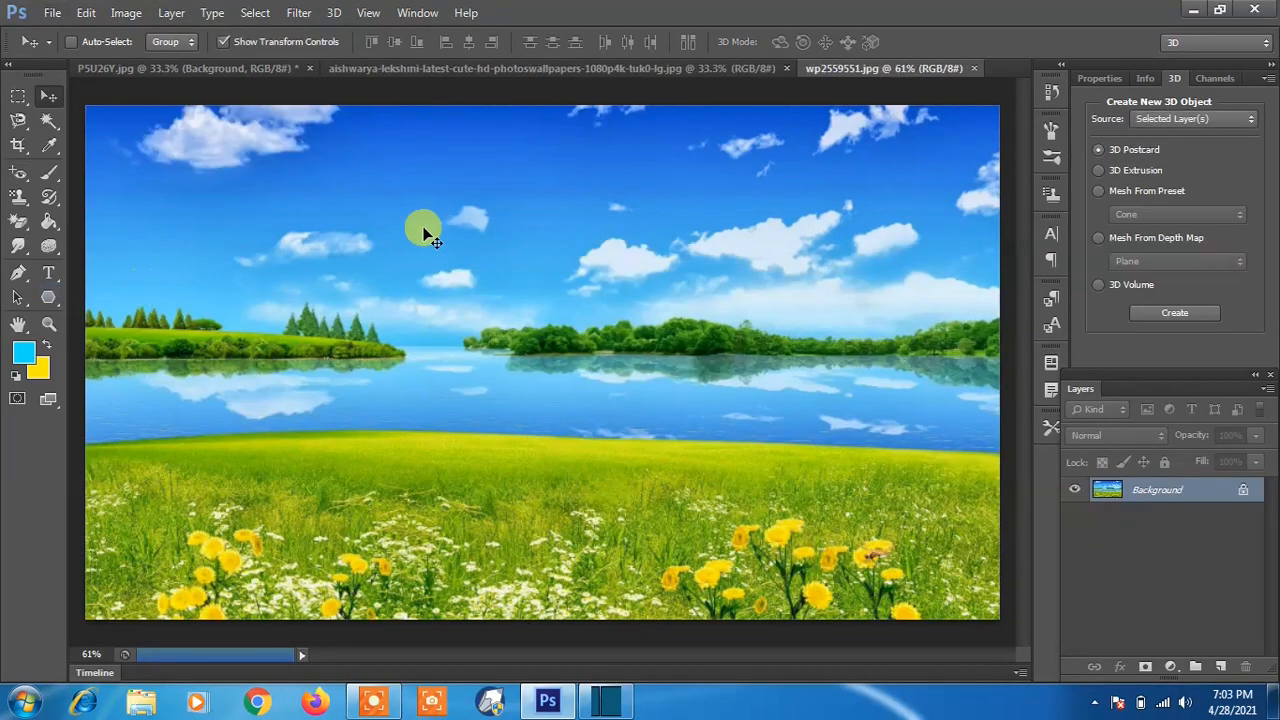
left_click(335, 12)
left_click(371, 157)
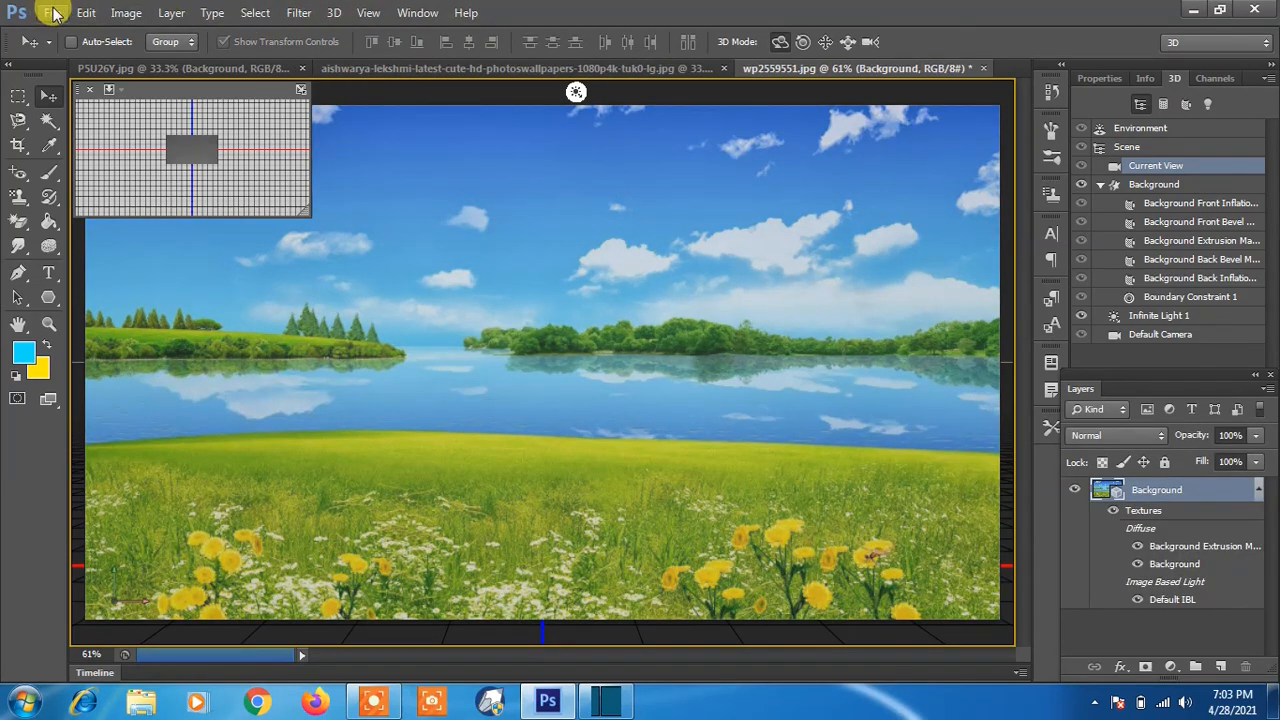
left_click(52, 12)
left_click(91, 286)
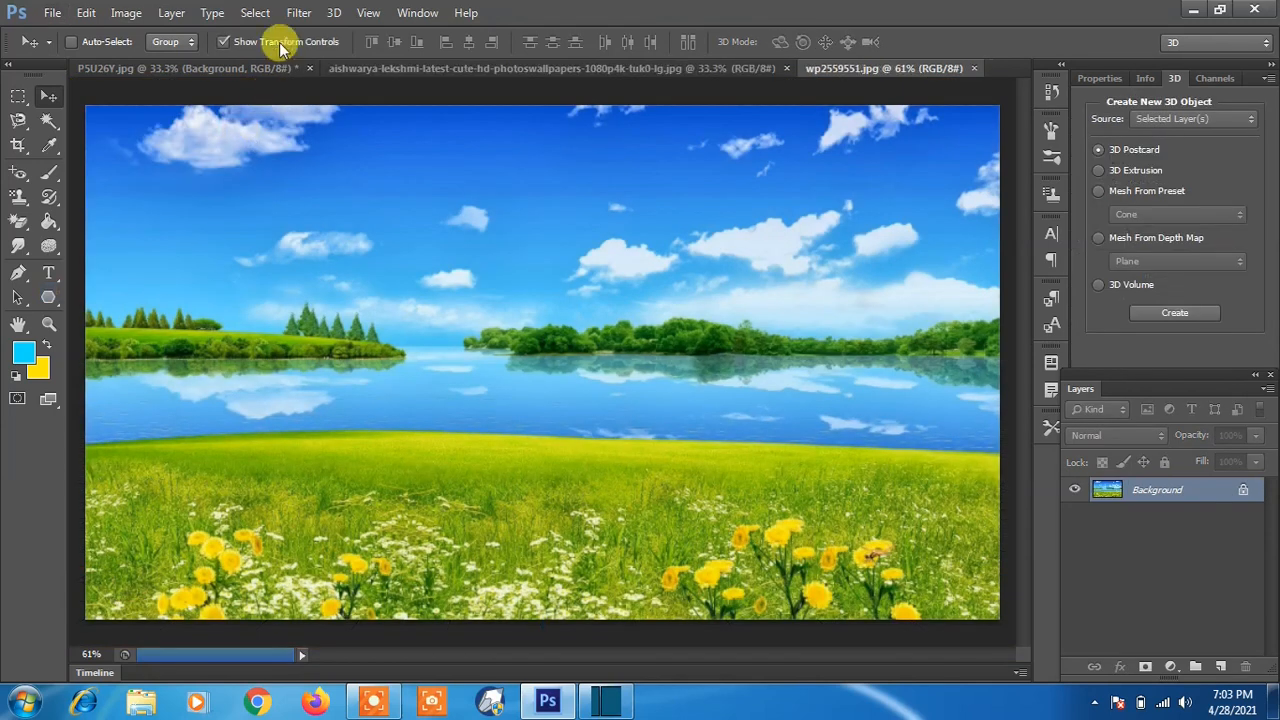
Step: Create a Hat preset mesh from the Background layer and orbit the camera to see the hat from above
left_click(334, 13)
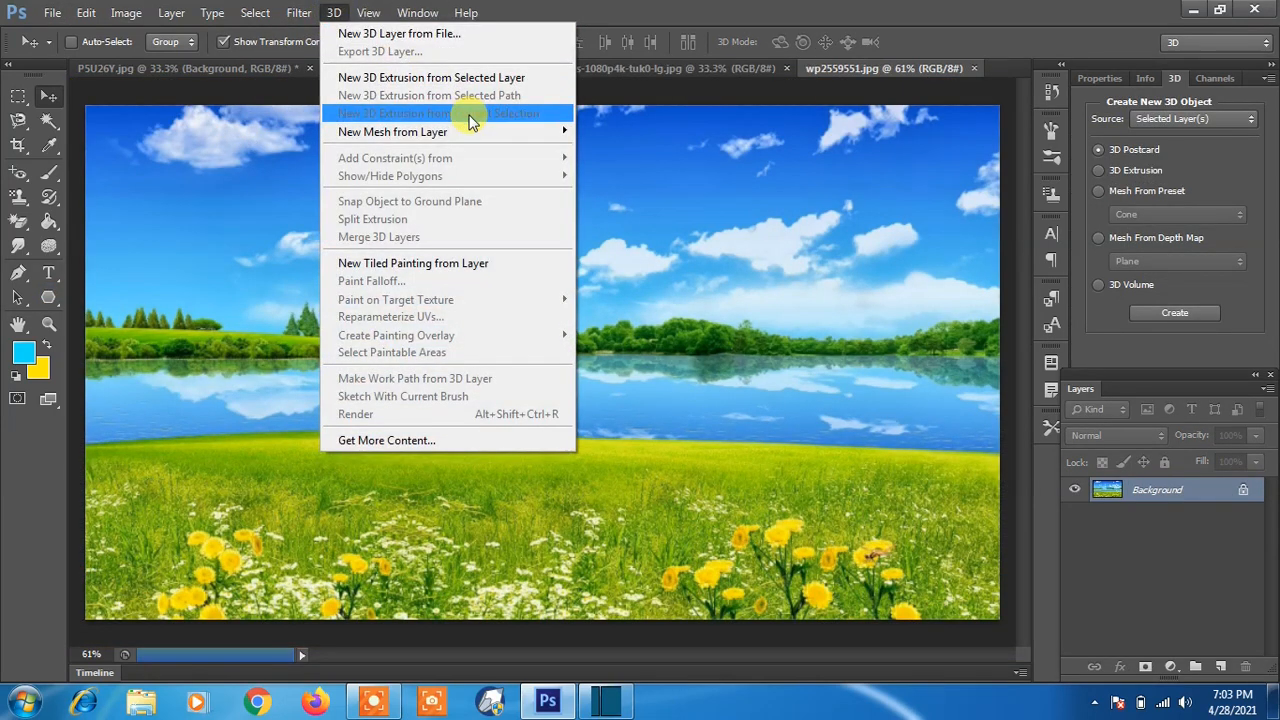
mouse_move(560, 131)
mouse_move(614, 152)
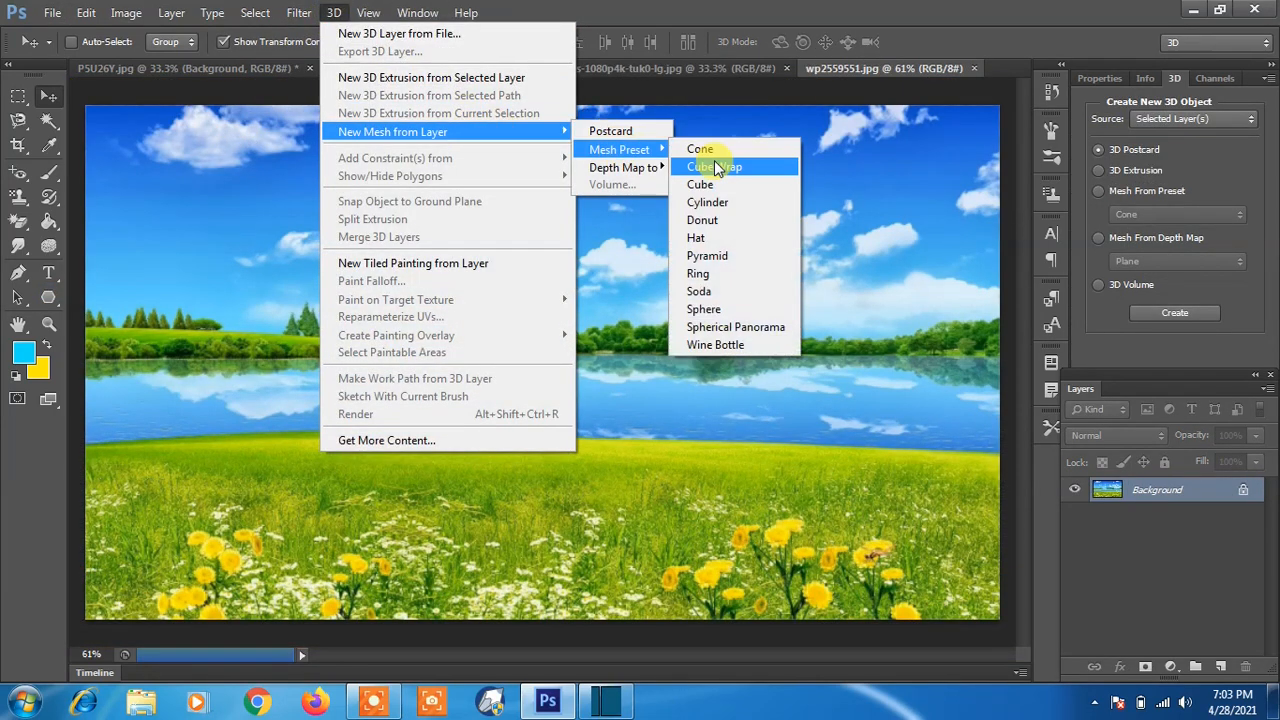
left_click(719, 242)
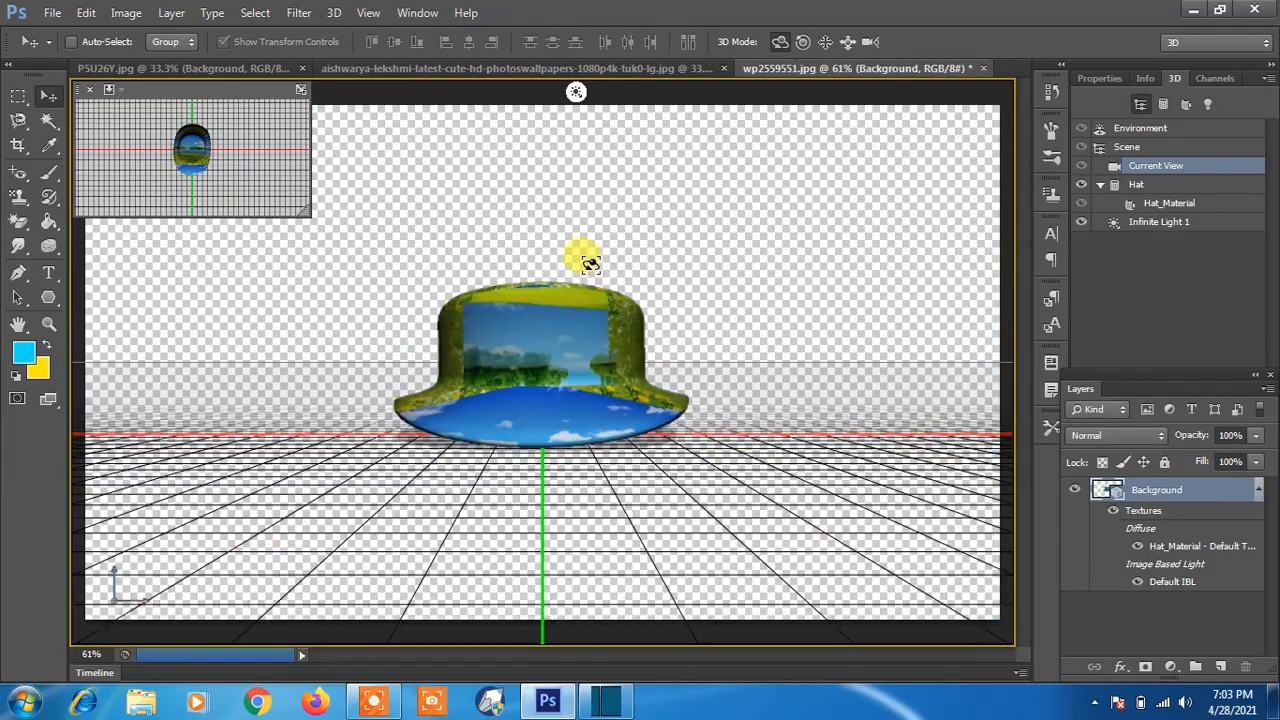
mouse_move(575, 300)
left_mouse_down()
mouse_move(571, 331)
mouse_move(720, 340)
mouse_move(586, 343)
mouse_move(543, 323)
mouse_move(571, 322)
left_mouse_up()
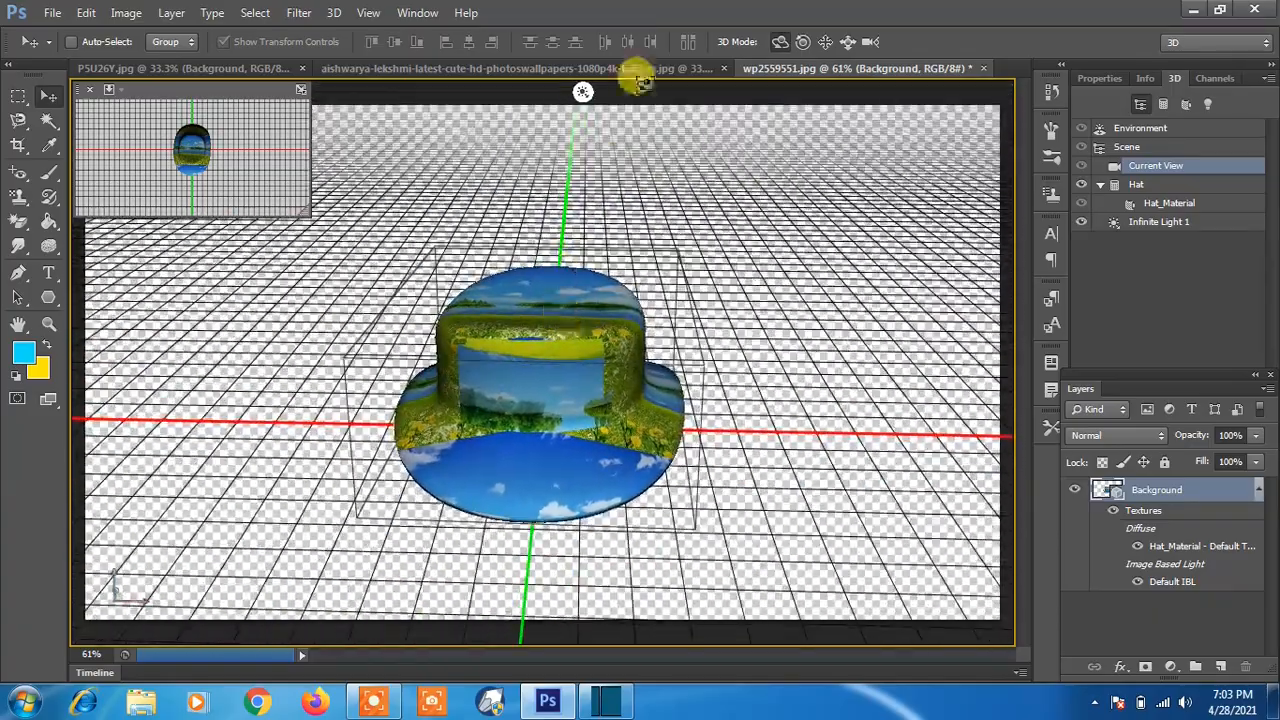
Step: Select the infinite light and rotate it around the hat to cast shadows in different directions
left_click(586, 96)
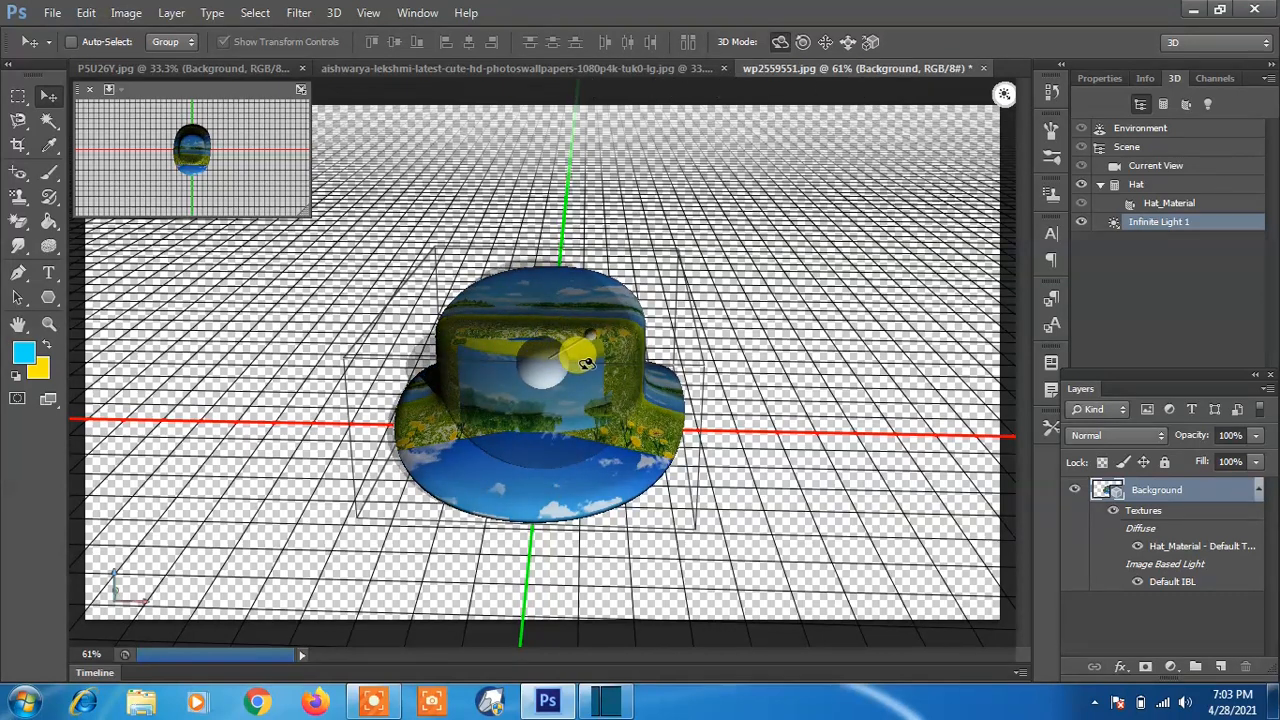
left_click_drag(655, 352, 478, 413)
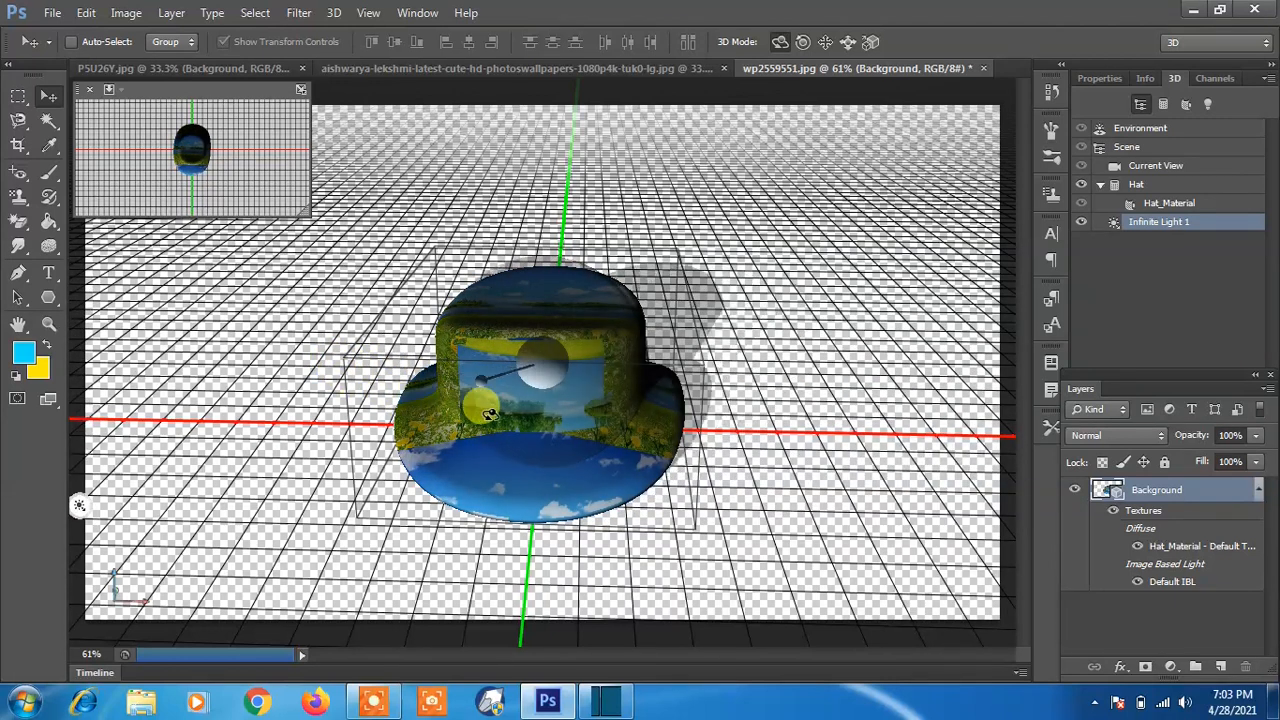
left_click_drag(607, 337, 702, 293)
left_click(1002, 96)
left_click(1001, 95)
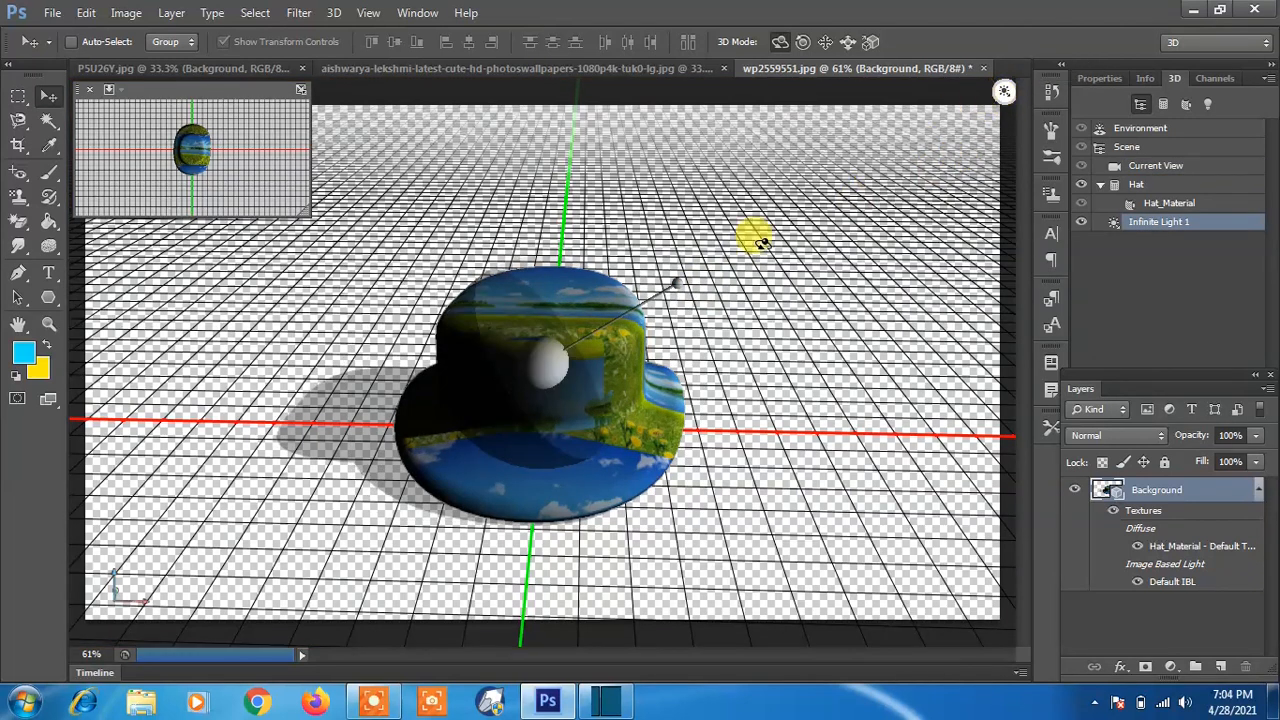
left_click_drag(538, 352, 757, 297)
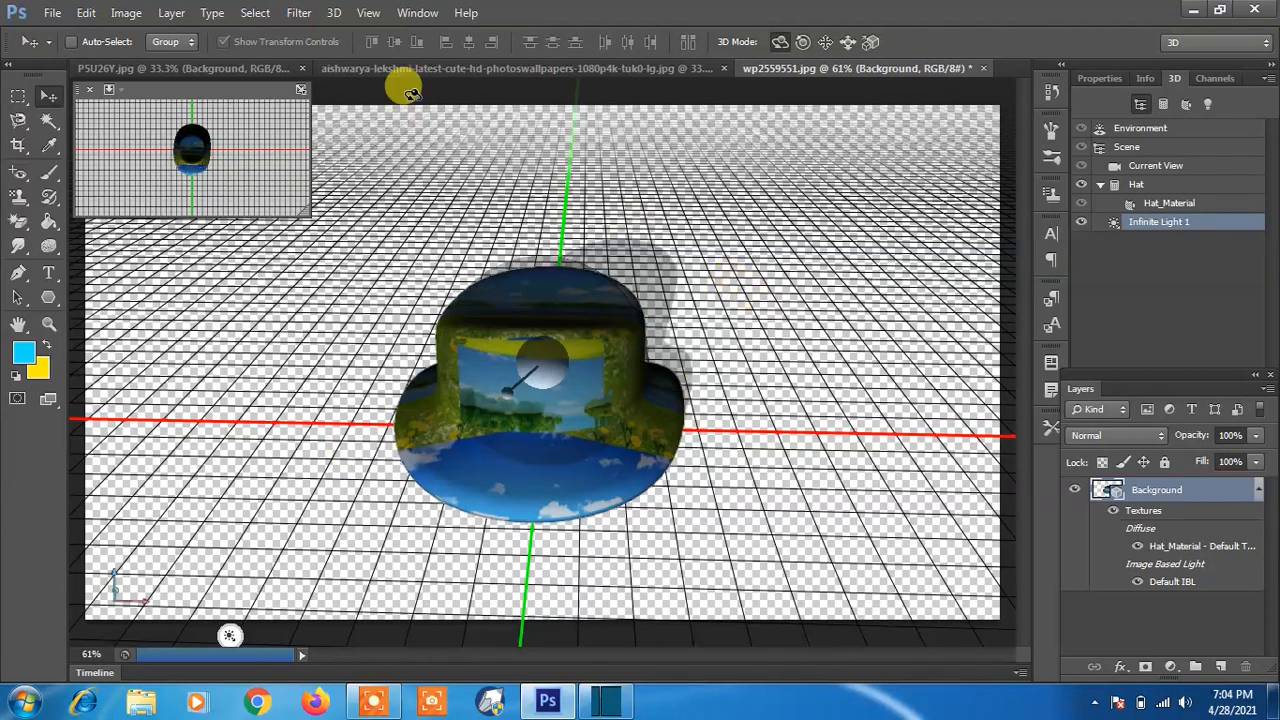
Step: Discard the hat mesh by reverting the landscape image
left_click(334, 12)
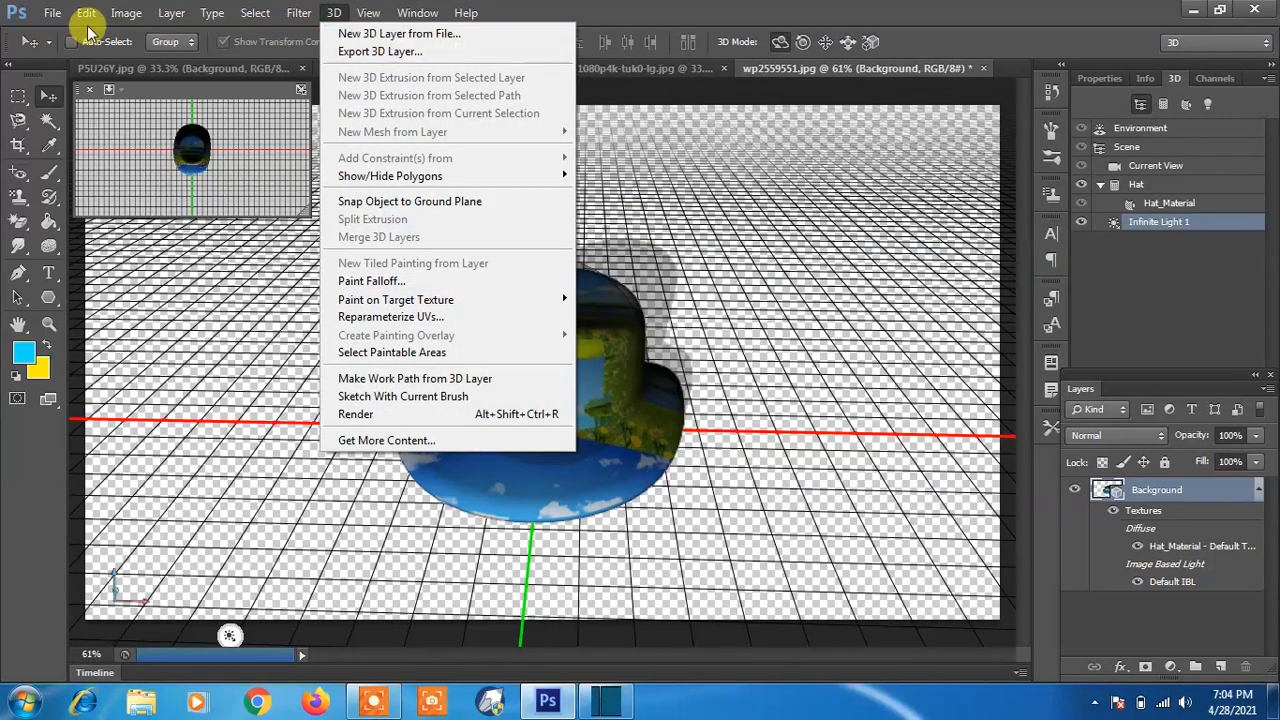
left_click(52, 14)
left_click(52, 12)
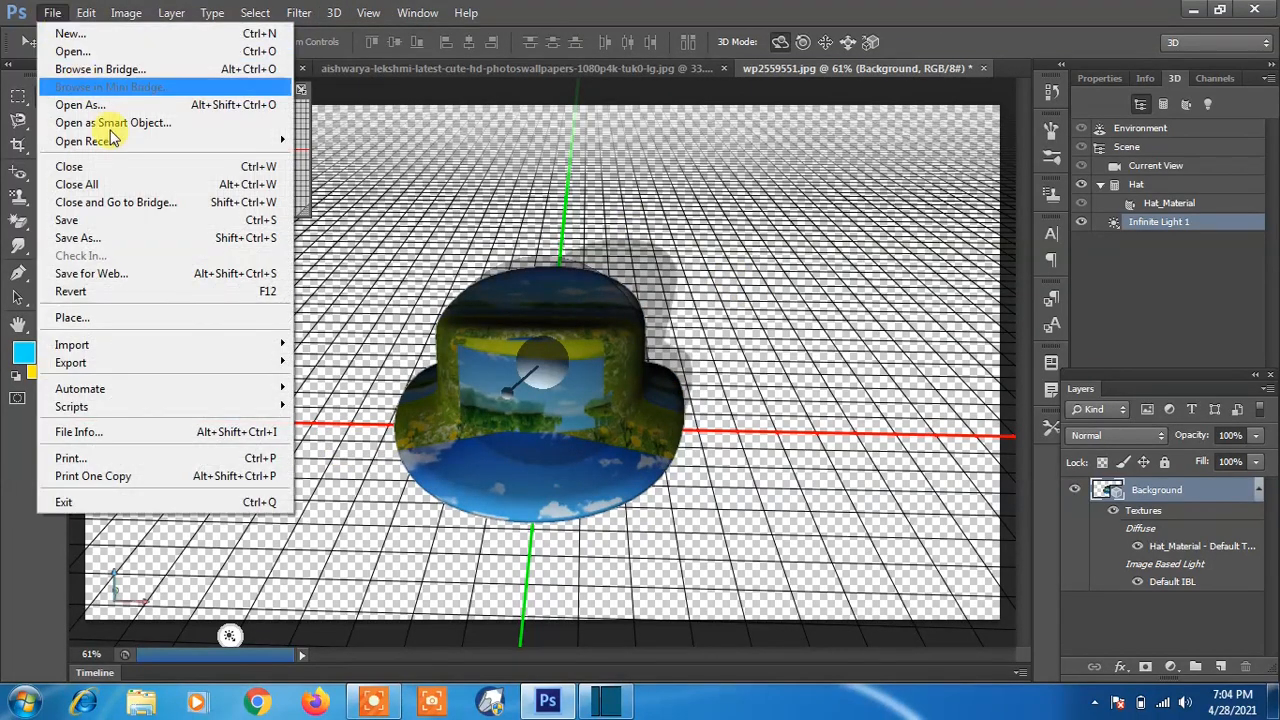
left_click(155, 291)
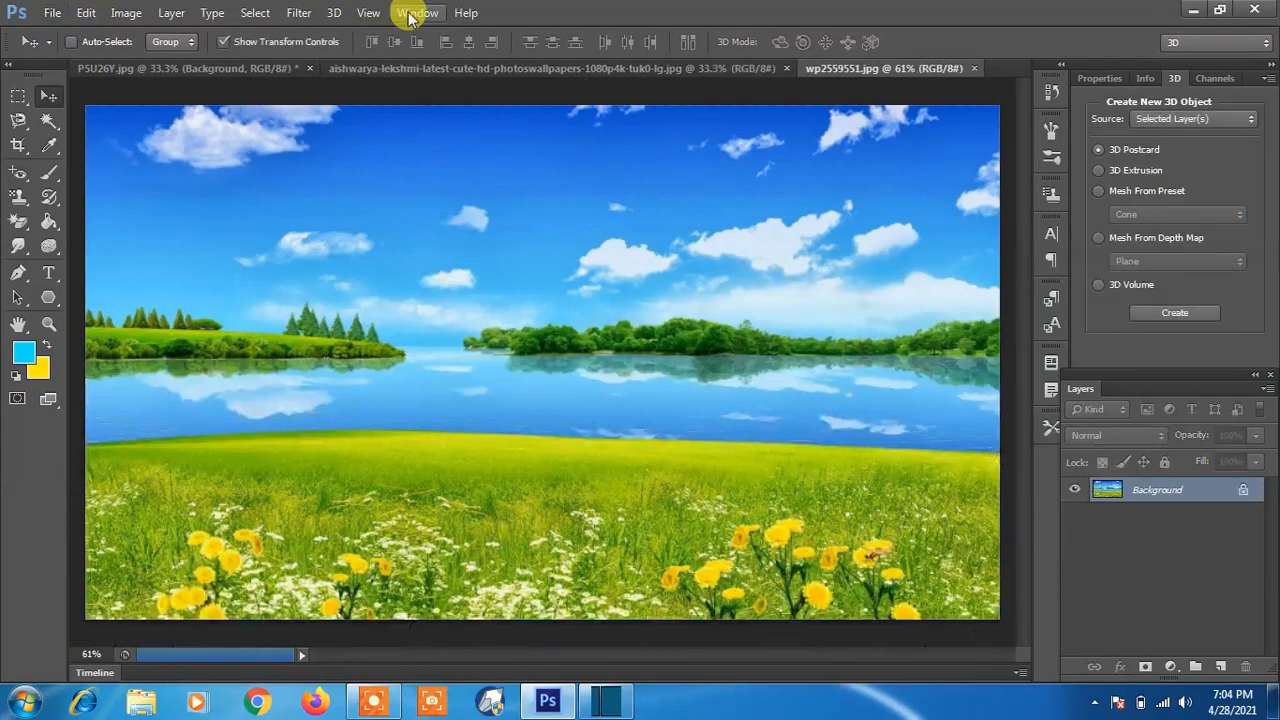
left_click(334, 12)
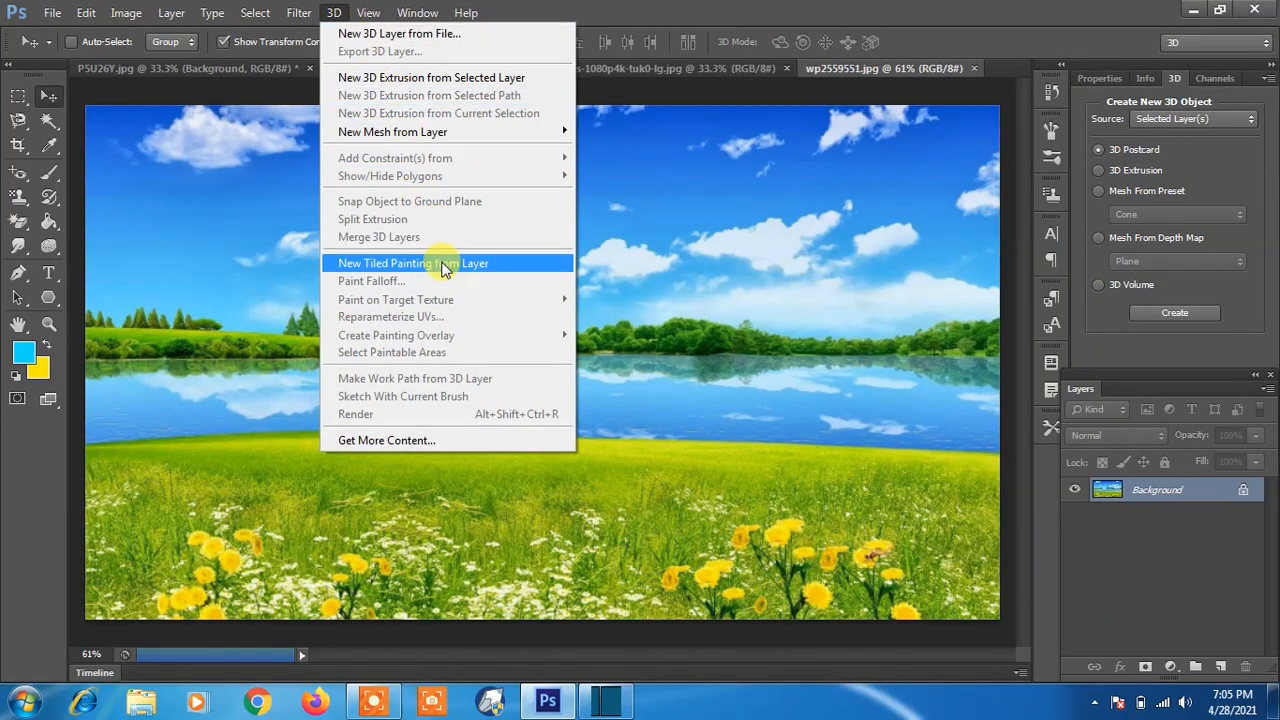
left_click(666, 320)
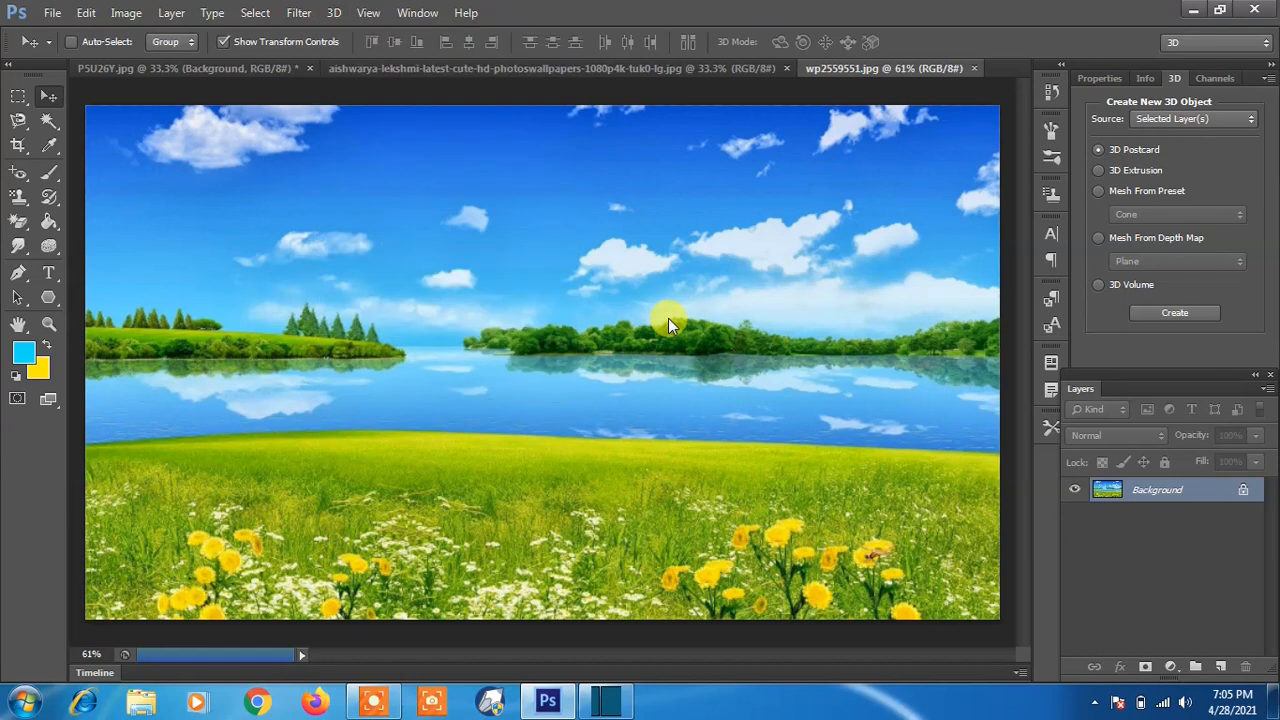